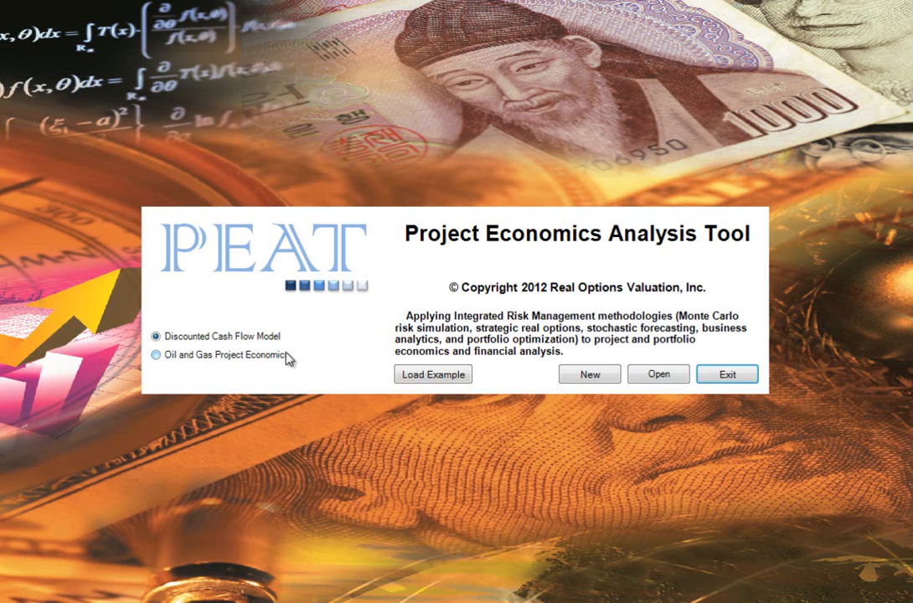
# Step: Choose the Oil and Gas Project Economics model type and load its example profile
pyautogui.click(157, 354)
pyautogui.click(157, 340)
pyautogui.click(204, 362)
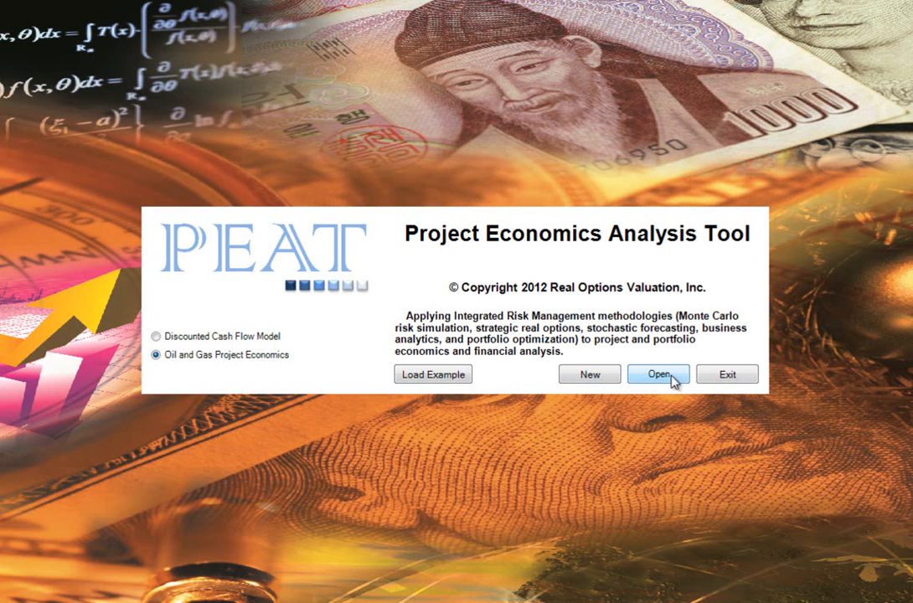
pyautogui.click(433, 375)
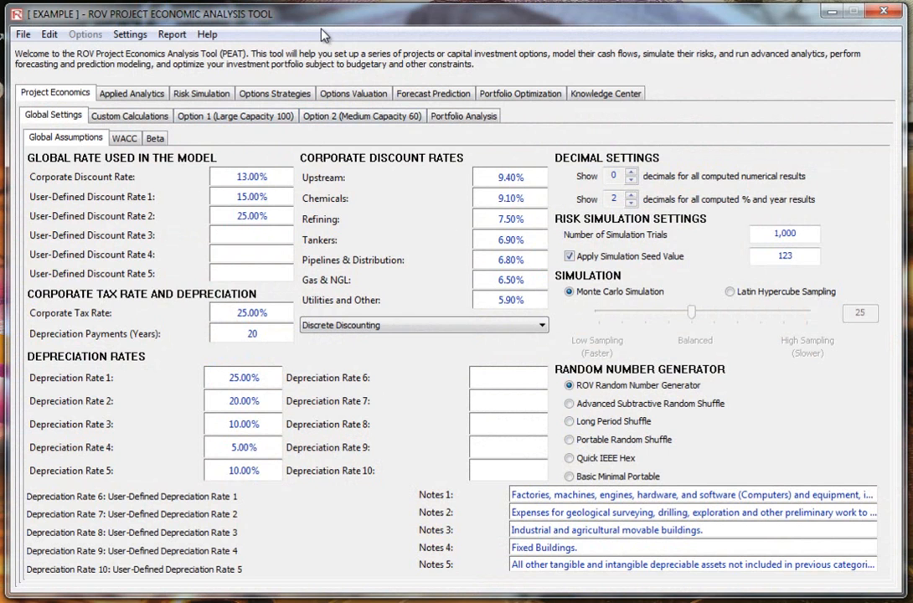
# Step: Review the available example models and the profile's password protection and 256 Bit AES encryption settings, cancelling without applying them
pyautogui.click(23, 35)
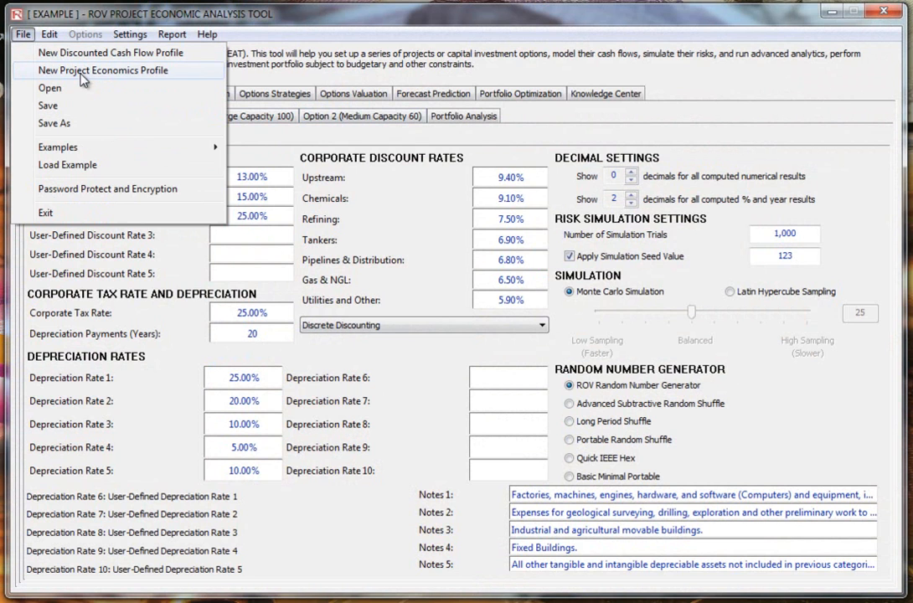
pyautogui.moveTo(90, 148)
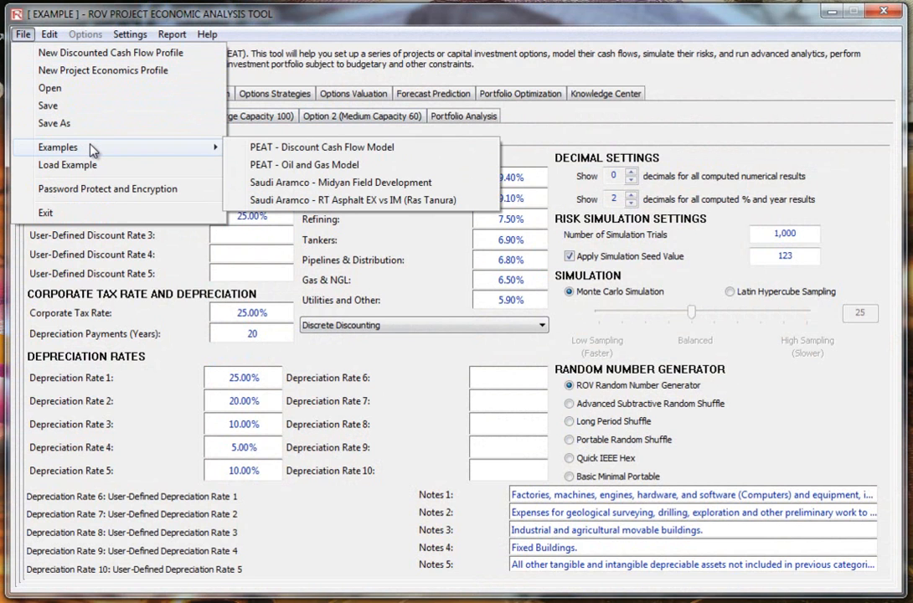
pyautogui.click(105, 192)
pyautogui.click(383, 367)
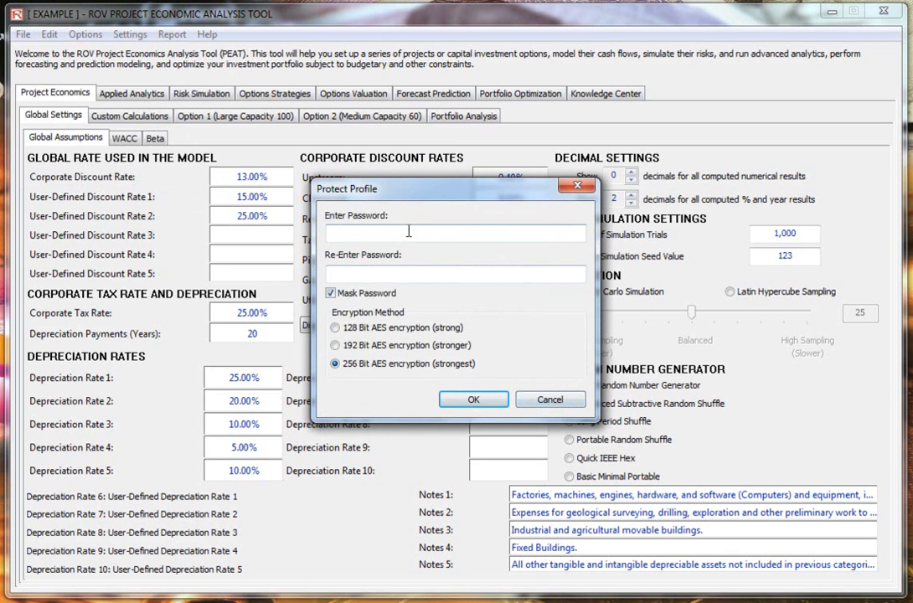
pyautogui.click(551, 401)
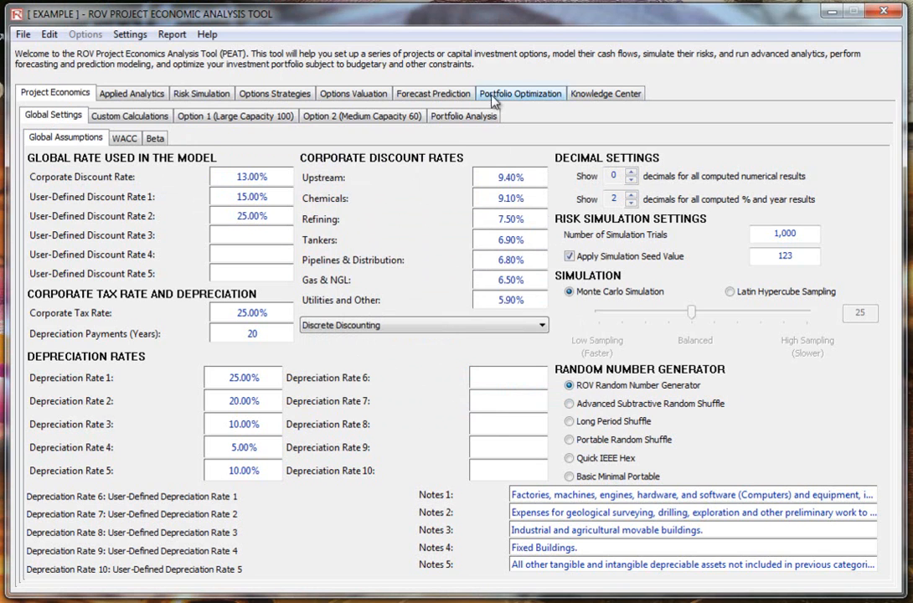
pyautogui.click(50, 36)
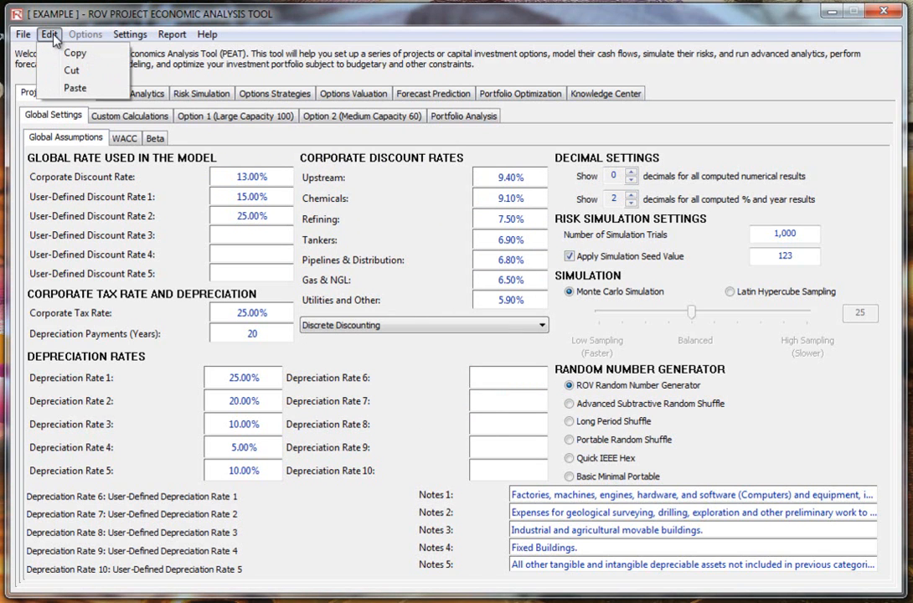
pyautogui.click(53, 36)
pyautogui.click(54, 36)
pyautogui.click(54, 40)
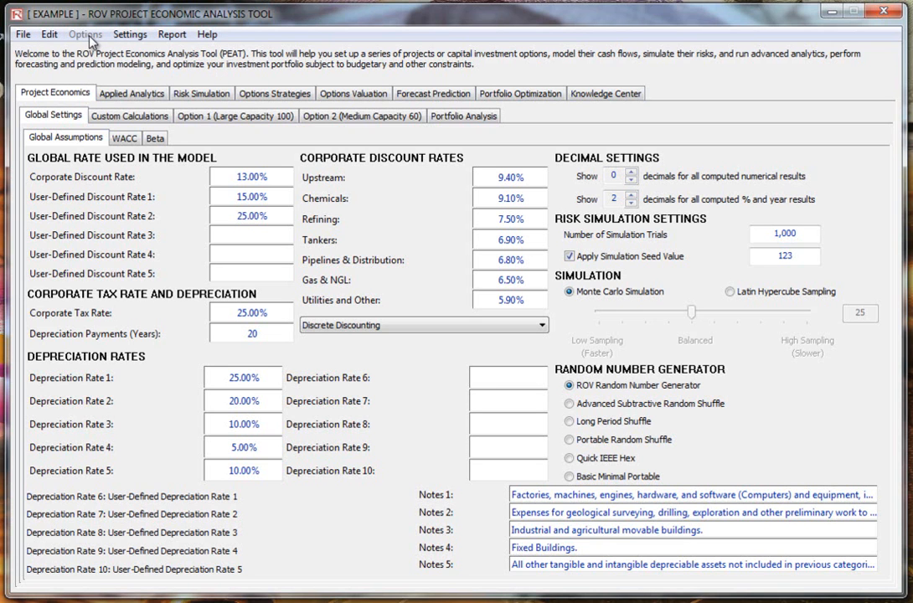
# Step: Add a blank option to the project alongside the Large Capacity and Medium Capacity options, and delete it again
pyautogui.click(204, 118)
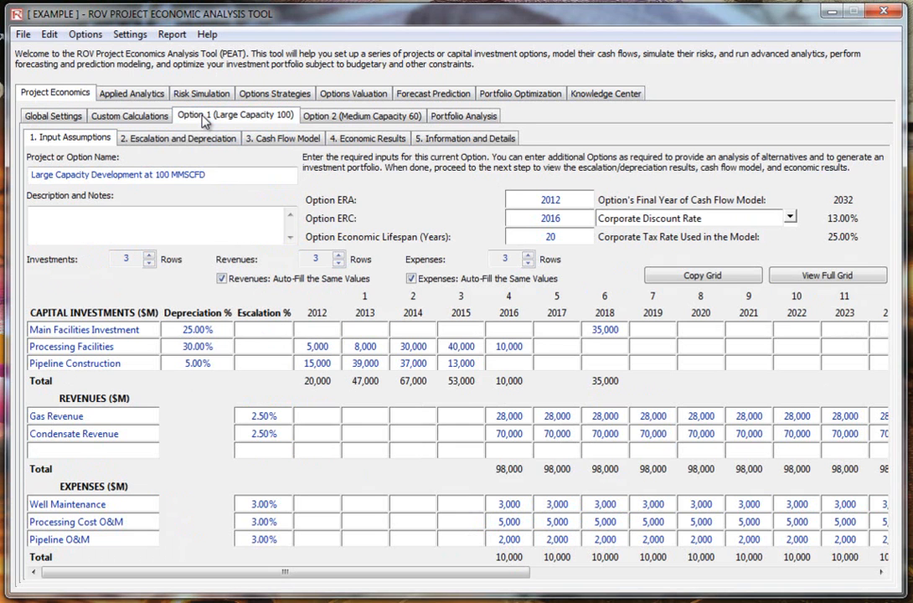
pyautogui.click(338, 117)
pyautogui.click(247, 116)
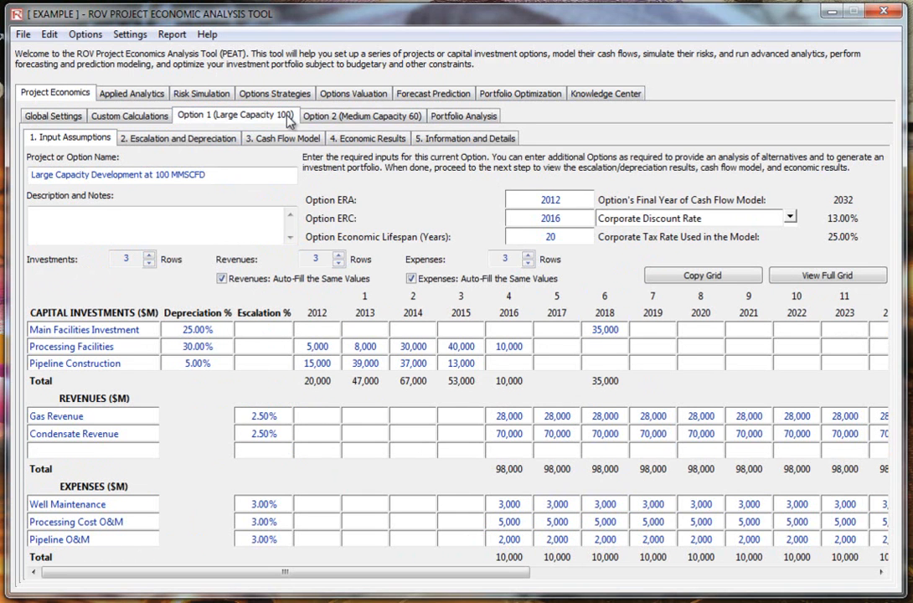
pyautogui.click(86, 34)
pyautogui.click(113, 53)
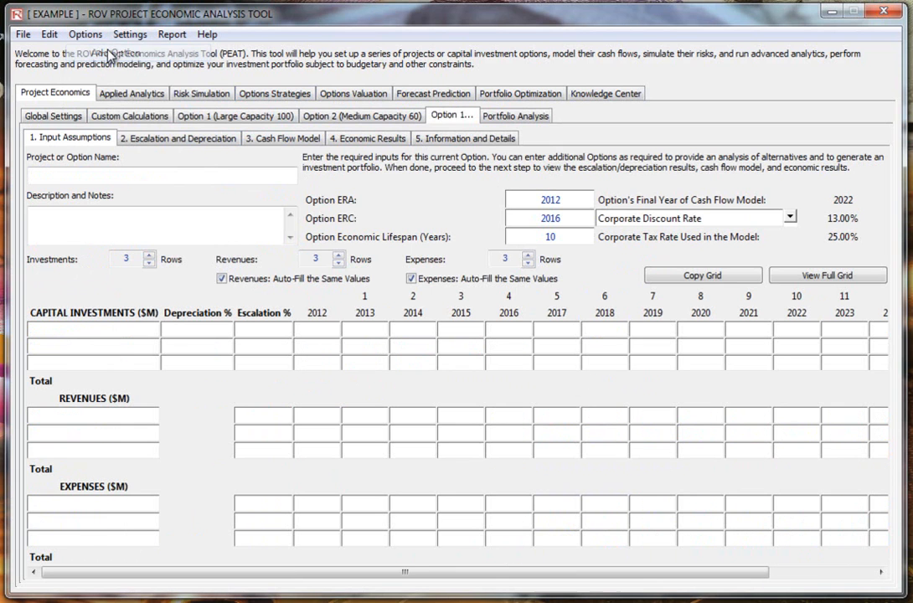
pyautogui.click(415, 118)
pyautogui.click(456, 117)
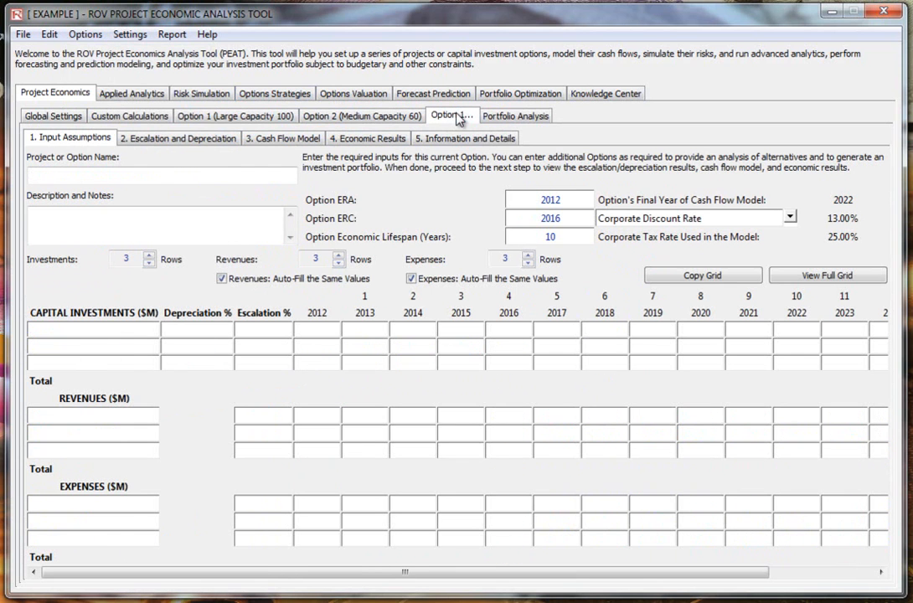
pyautogui.click(85, 34)
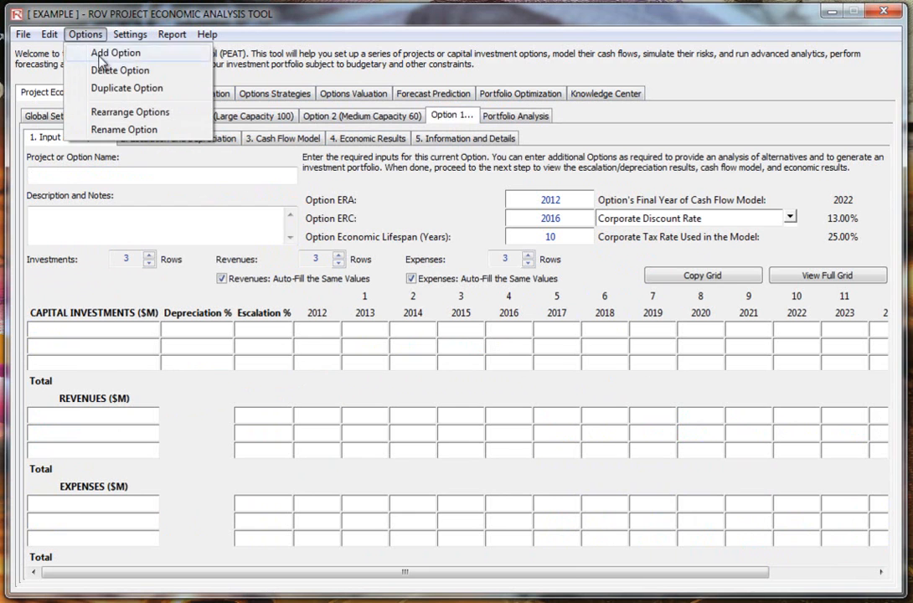
pyautogui.click(114, 70)
# Step: Review the project's option order in Rearrange Options with Option 2 (Medium Capacity 60) selected, cancelling without reordering
pyautogui.click(85, 34)
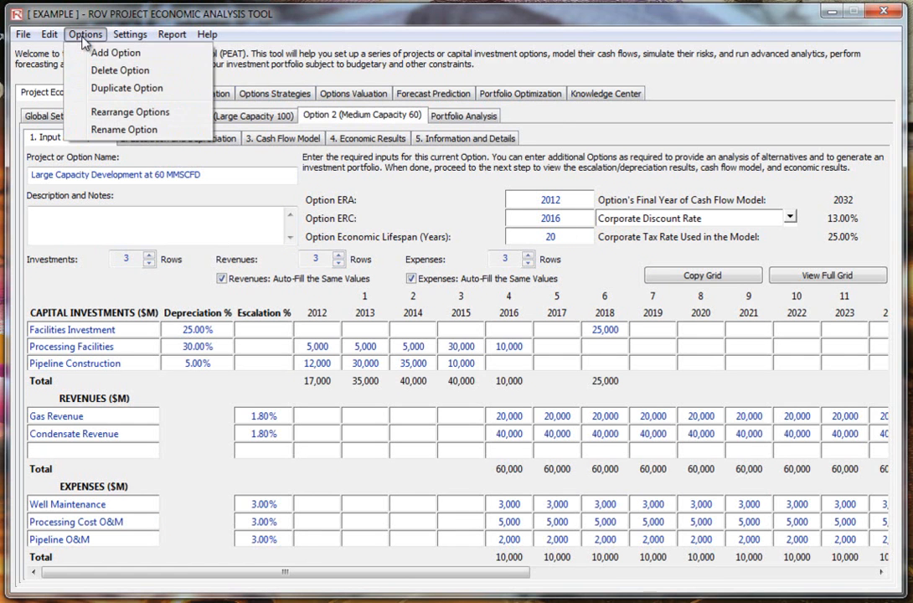
pyautogui.click(130, 112)
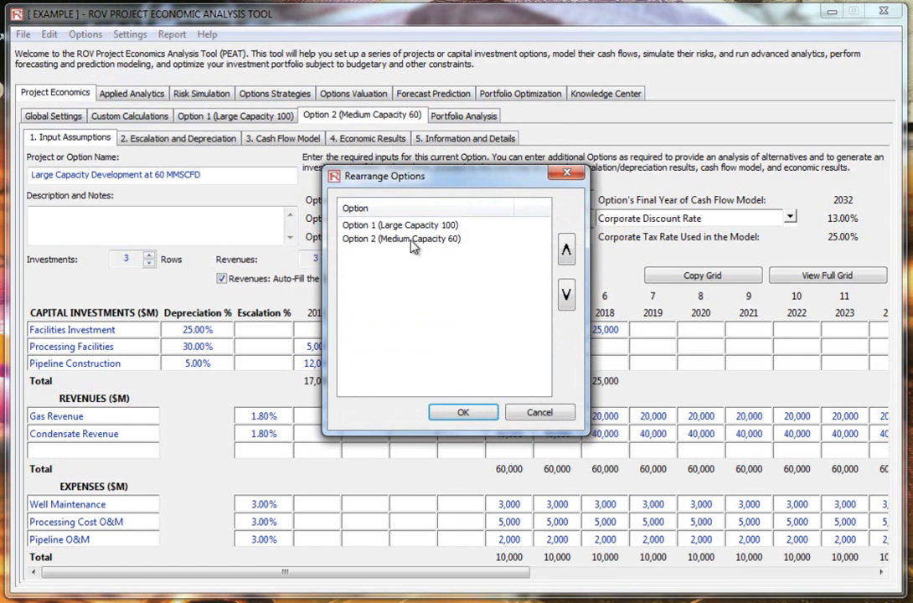
pyautogui.click(422, 227)
pyautogui.click(423, 239)
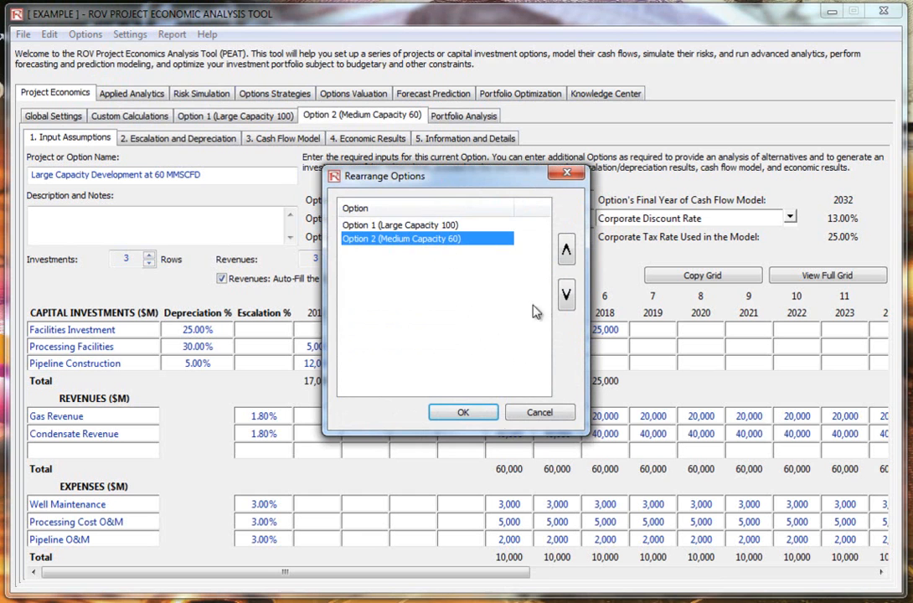
pyautogui.click(541, 413)
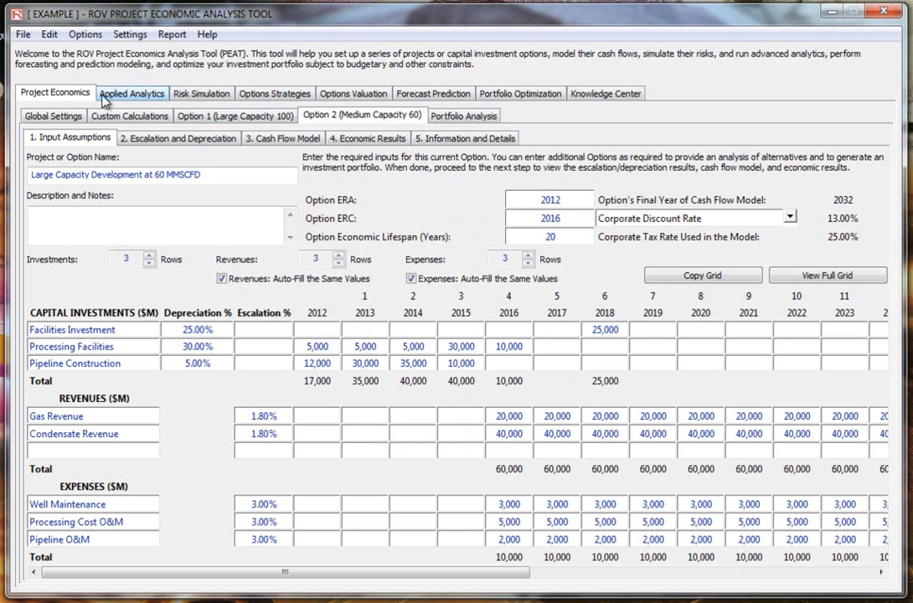
# Step: Return to the global settings and review the report configuration choices, cancelling without running the report
pyautogui.click(59, 117)
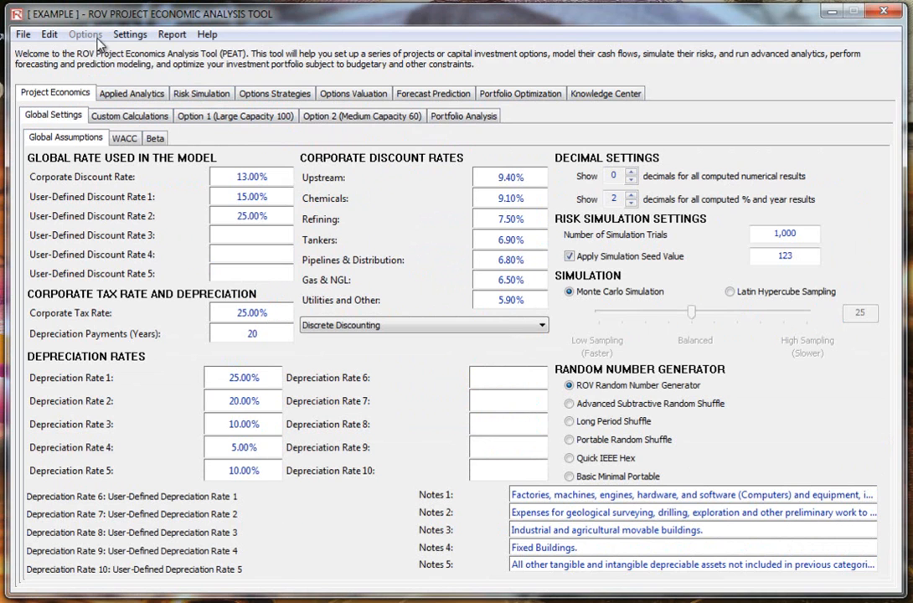
pyautogui.click(130, 38)
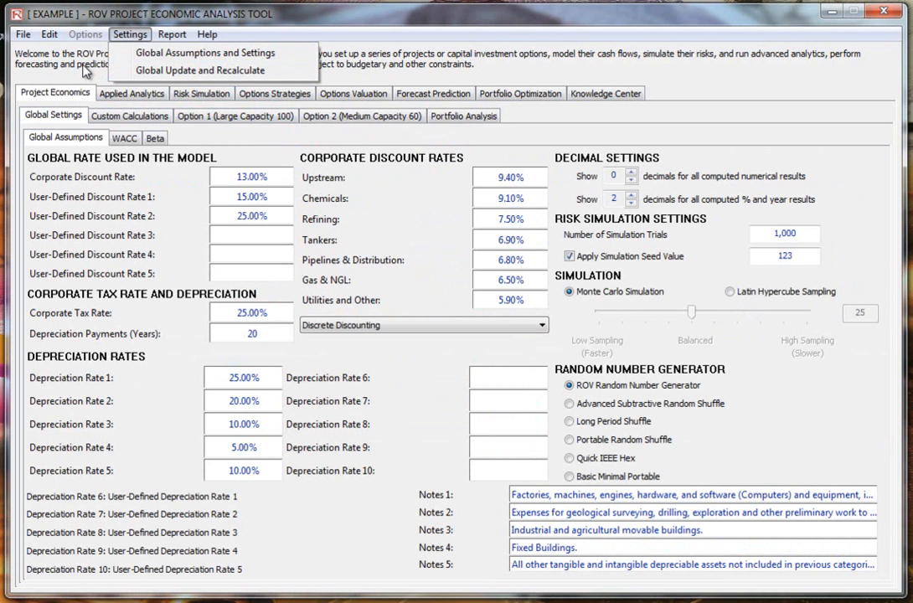
pyautogui.moveTo(171, 38)
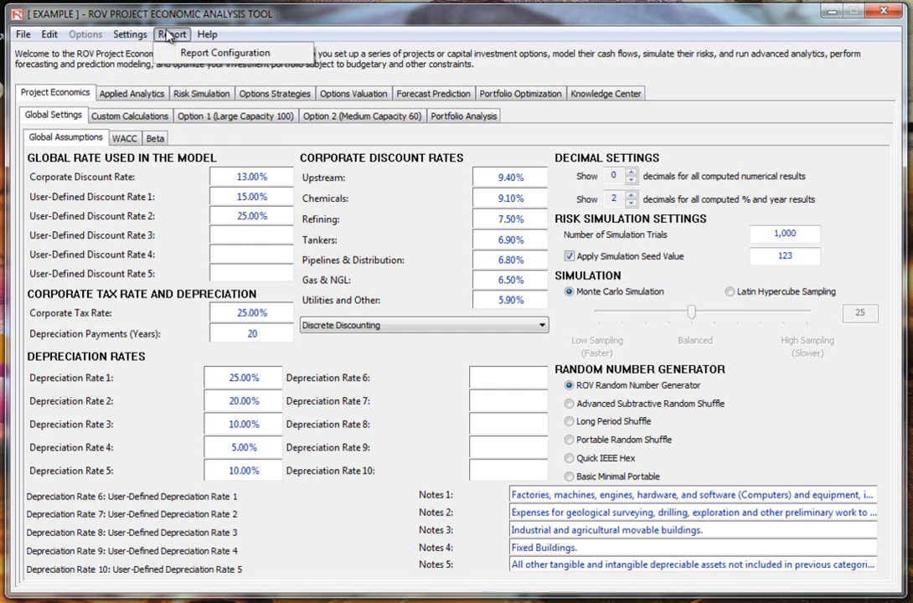
pyautogui.click(201, 53)
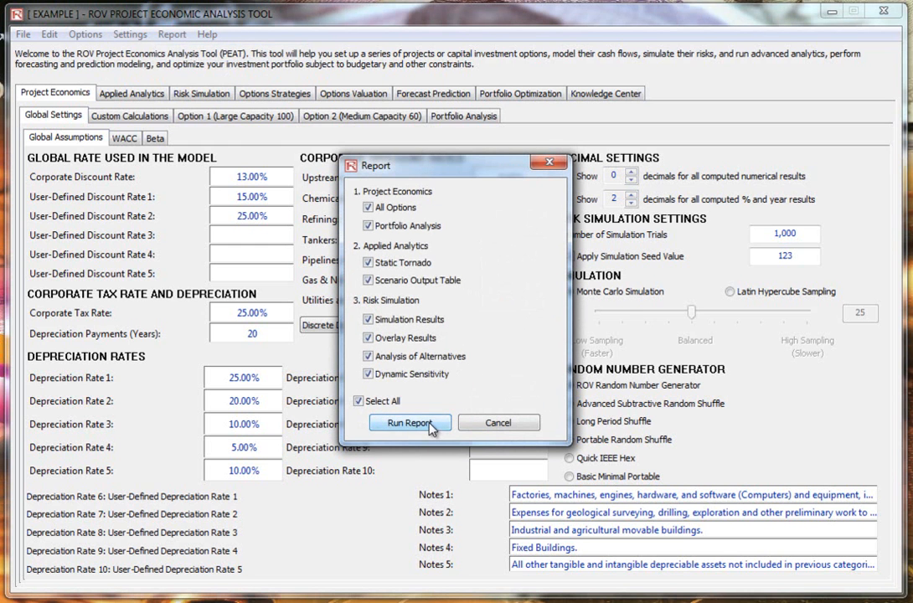
pyautogui.click(502, 425)
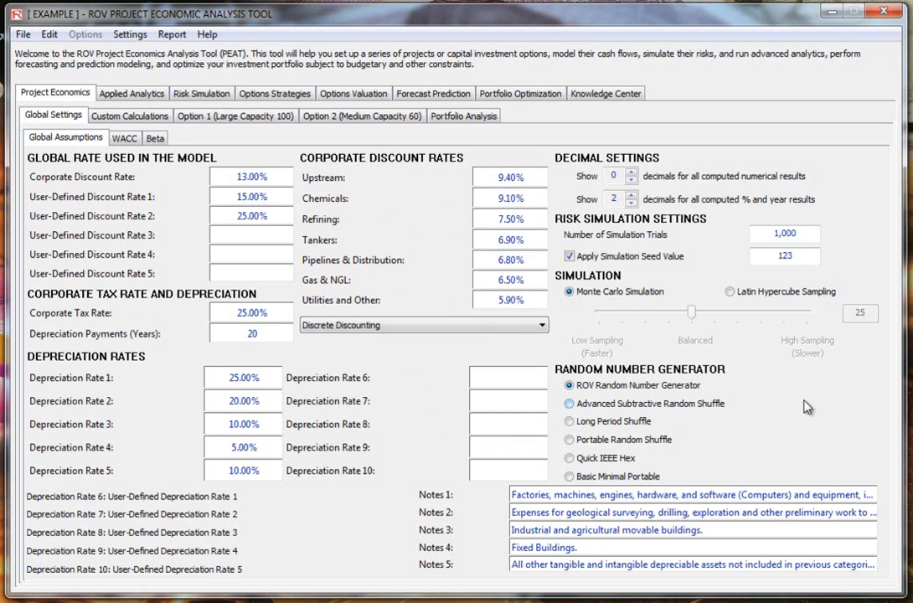
# Step: View the program's About information and dismiss it
pyautogui.click(206, 35)
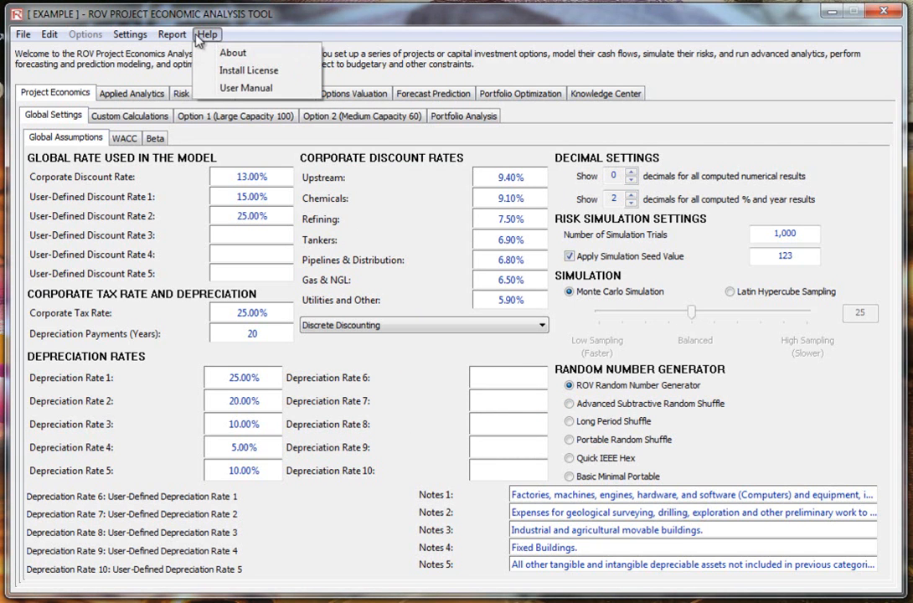
pyautogui.click(254, 55)
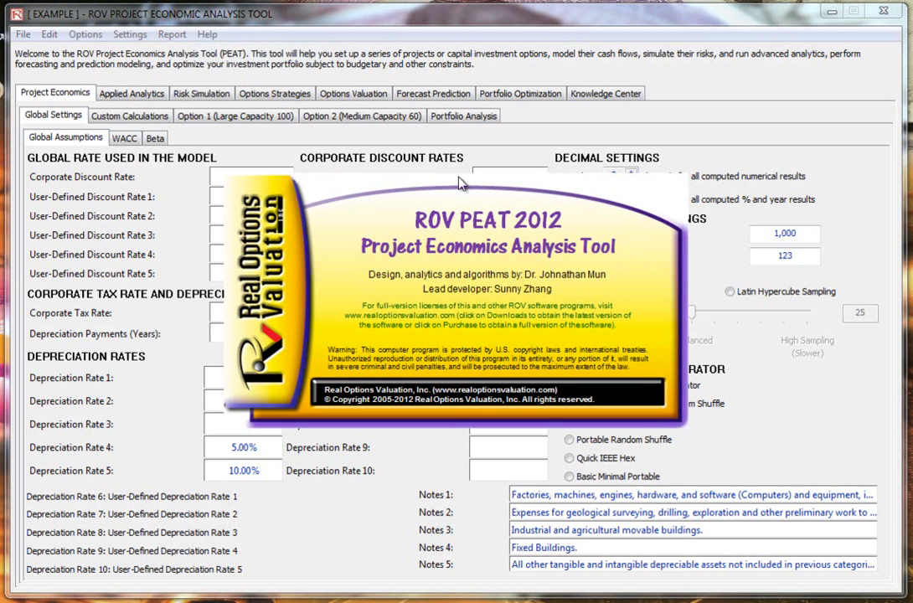
pyautogui.click(511, 265)
# Step: Examine the license installation dialog's hardware fingerprint, registration name and key fields, and cancel without registering
pyautogui.click(207, 34)
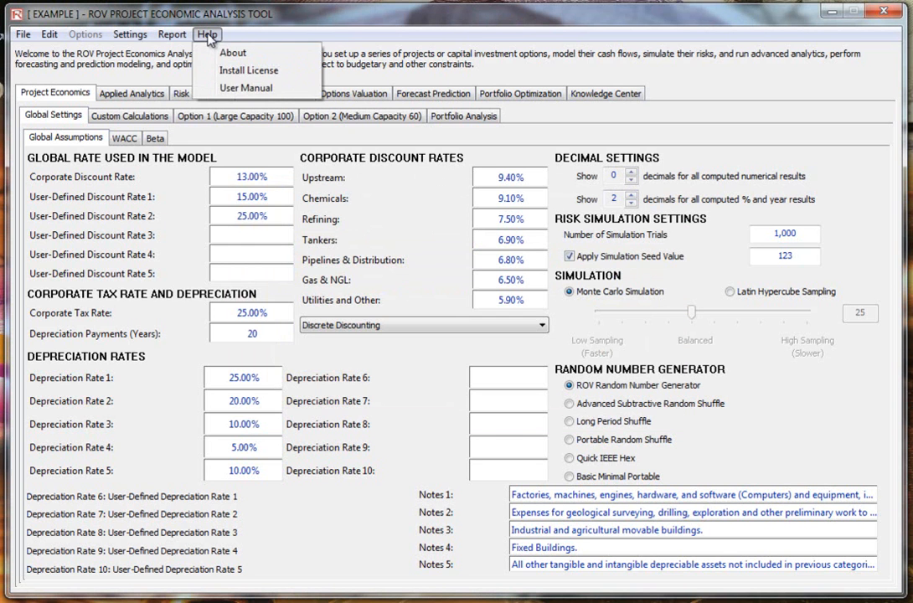
pyautogui.click(287, 77)
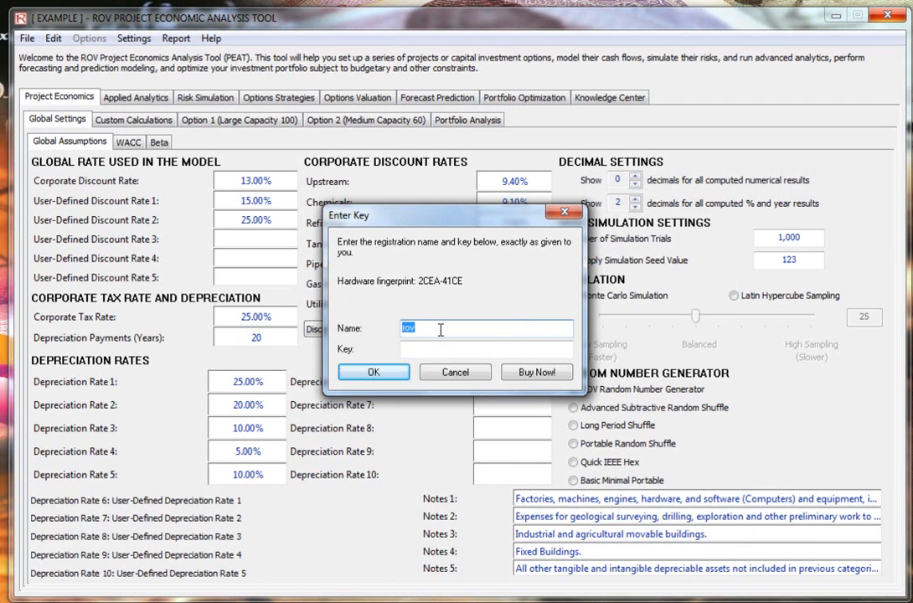
pyautogui.moveTo(465, 282); pyautogui.dragTo(419, 285)
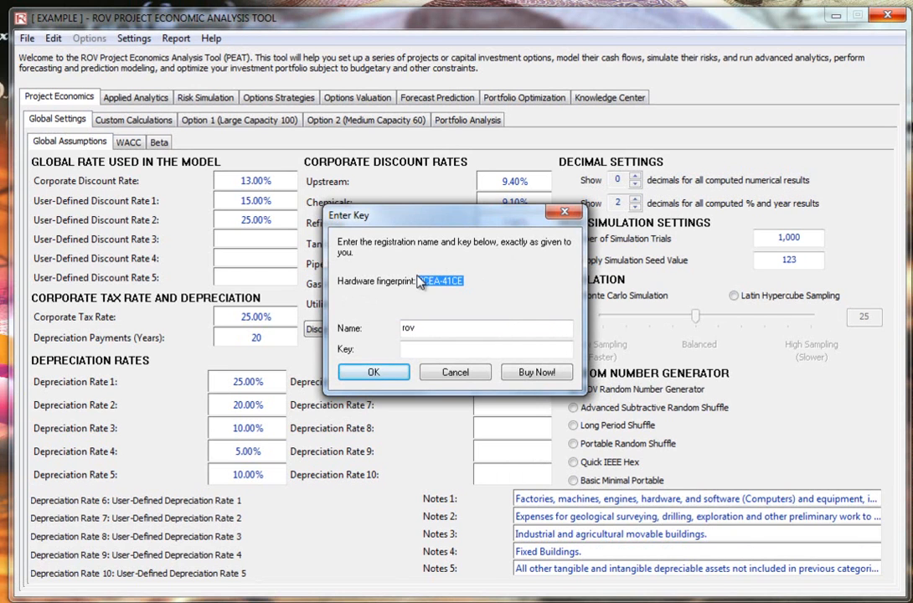
pyautogui.moveTo(419, 279); pyautogui.dragTo(465, 281)
pyautogui.click(476, 283)
pyautogui.moveTo(435, 329); pyautogui.dragTo(397, 332)
pyautogui.click(421, 349)
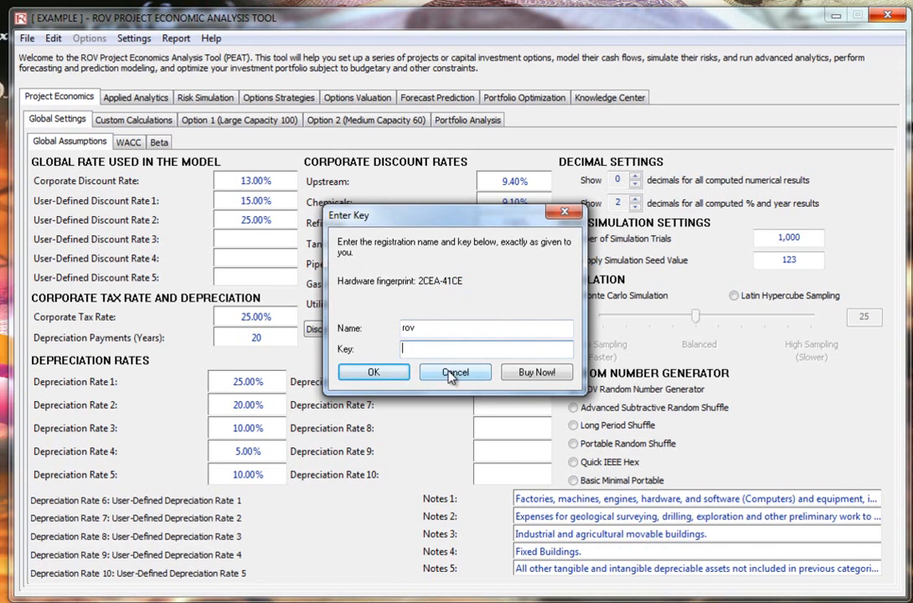
pyautogui.click(453, 374)
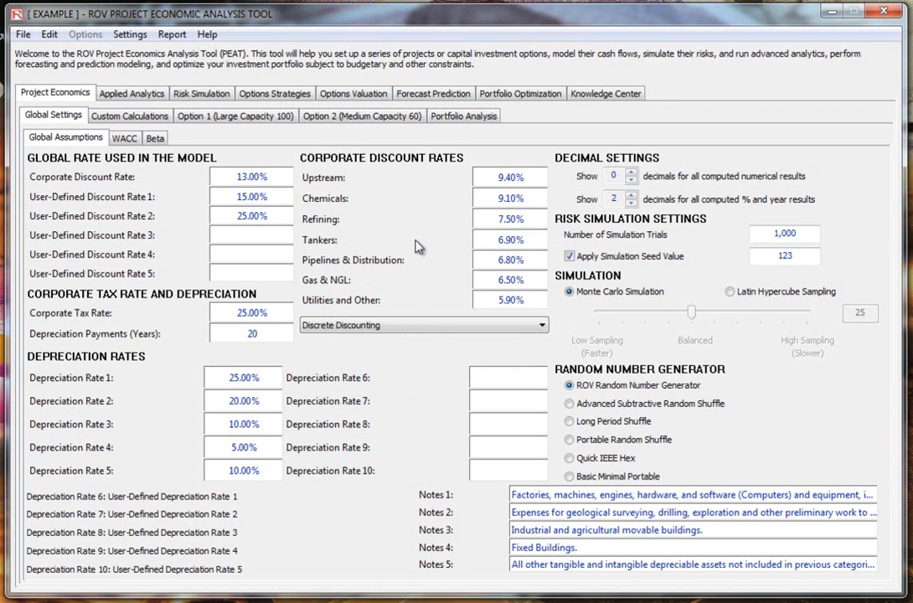
# Step: Look over the Applied Analytics and Options Strategies sections, and return to Project Economics
pyautogui.click(109, 94)
pyautogui.click(264, 95)
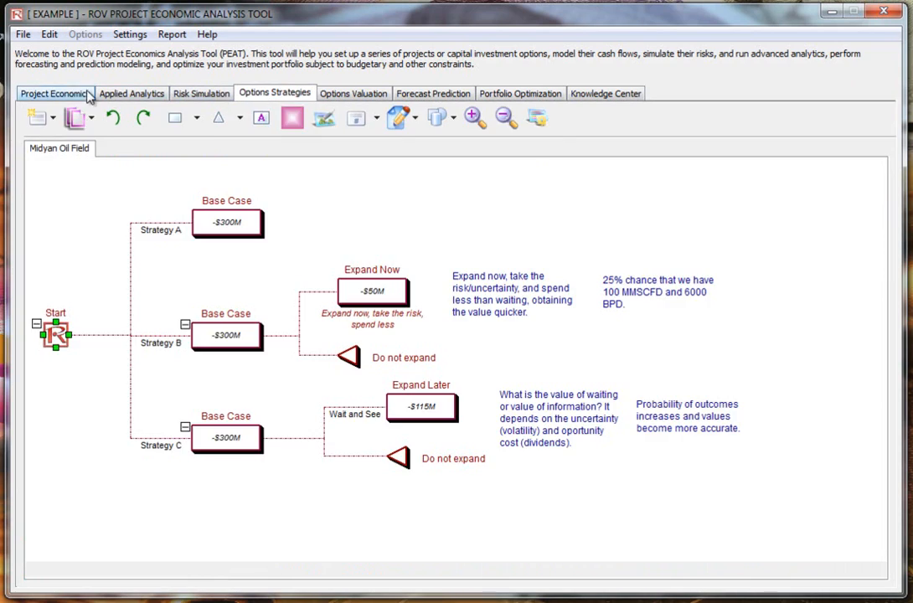
pyautogui.click(54, 93)
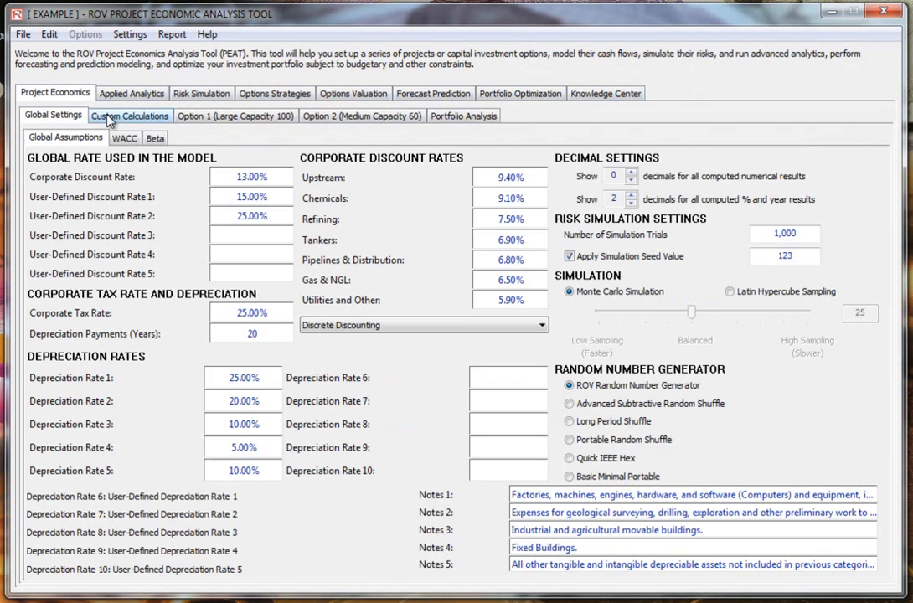
# Step: Look over the Custom Calculations, Option 1 and WACC pages, and return to the global assumptions
pyautogui.click(94, 116)
pyautogui.click(180, 115)
pyautogui.click(57, 118)
pyautogui.click(124, 138)
pyautogui.click(68, 135)
# Step: Set User-Defined Discount Rate 1 to 13.5% in the global assumptions
pyautogui.moveTo(251, 177); pyautogui.dragTo(260, 198)
pyautogui.write('13')
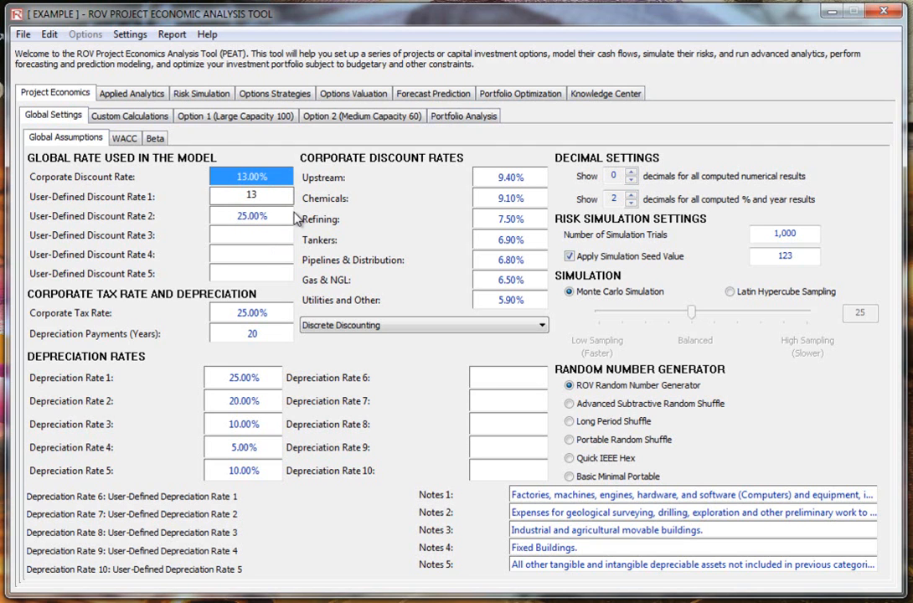
pyautogui.write('.5')
pyautogui.press('Return')
pyautogui.click(249, 198)
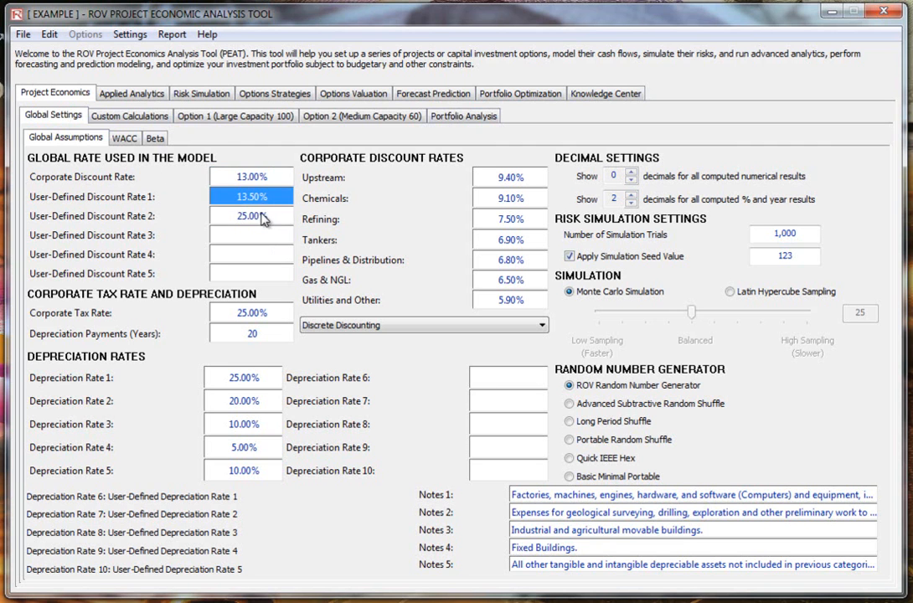
pyautogui.click(247, 217)
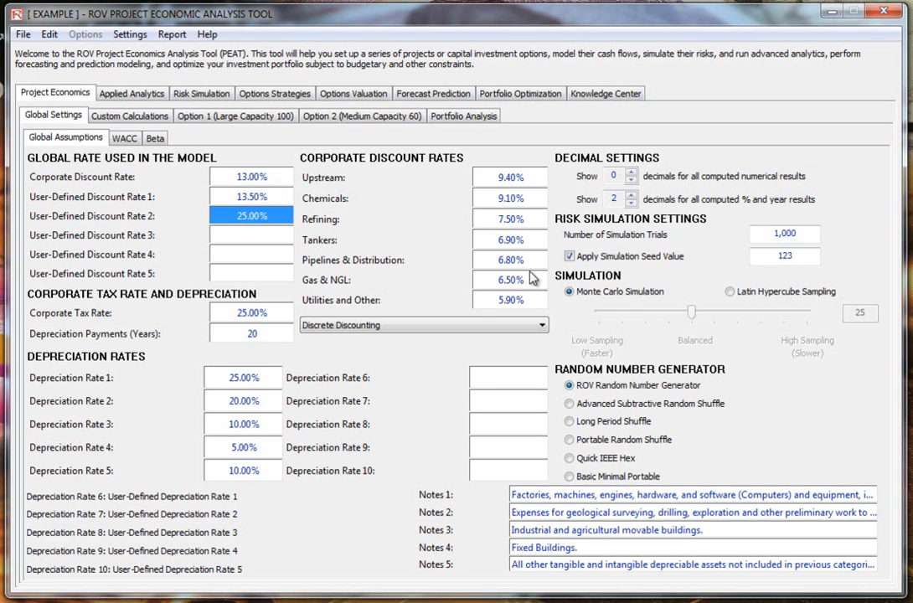
# Step: Enter 25% as the corporate tax rate and select the Depreciation Payments (Years) and Depreciation Rate 1 values
pyautogui.click(268, 314)
pyautogui.write('25')
pyautogui.press('Return')
pyautogui.click(260, 334)
pyautogui.click(240, 376)
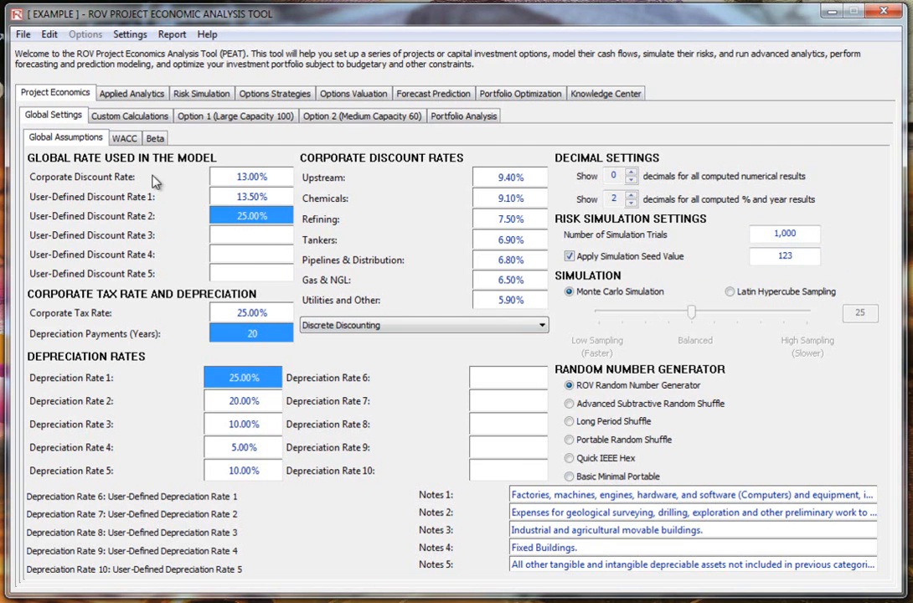
# Step: Look over the WACC and Beta pages of the global settings, and return to the global assumptions
pyautogui.click(126, 138)
pyautogui.click(153, 139)
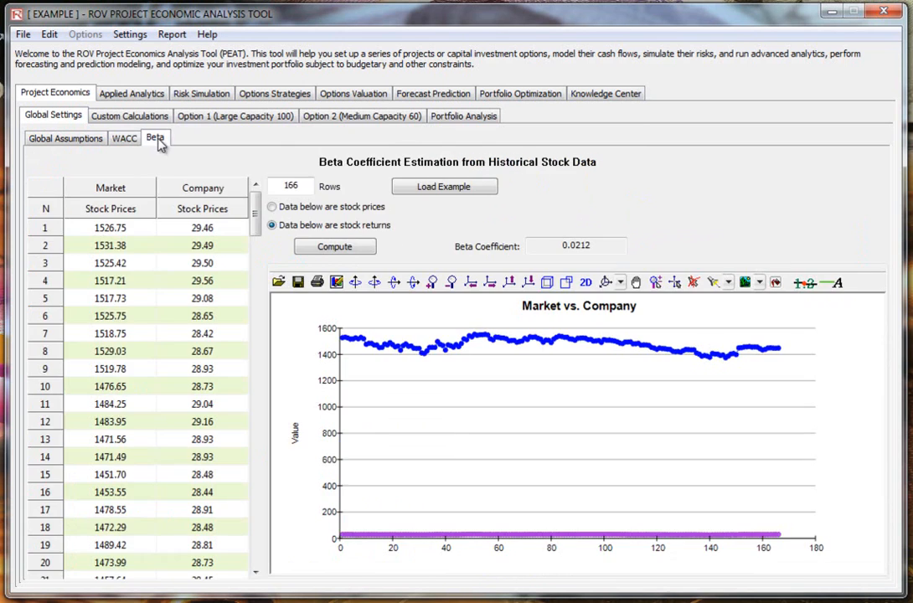
pyautogui.click(126, 139)
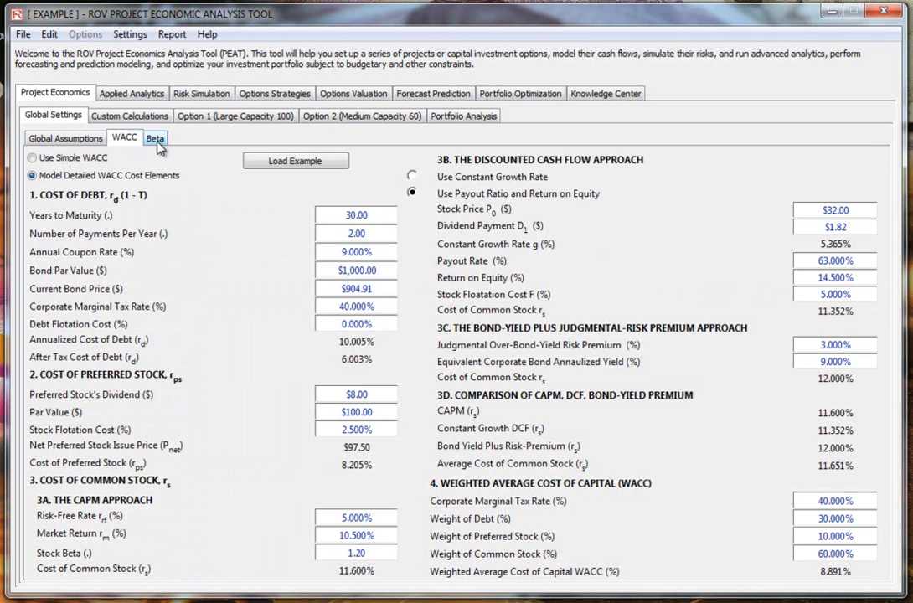
pyautogui.click(67, 138)
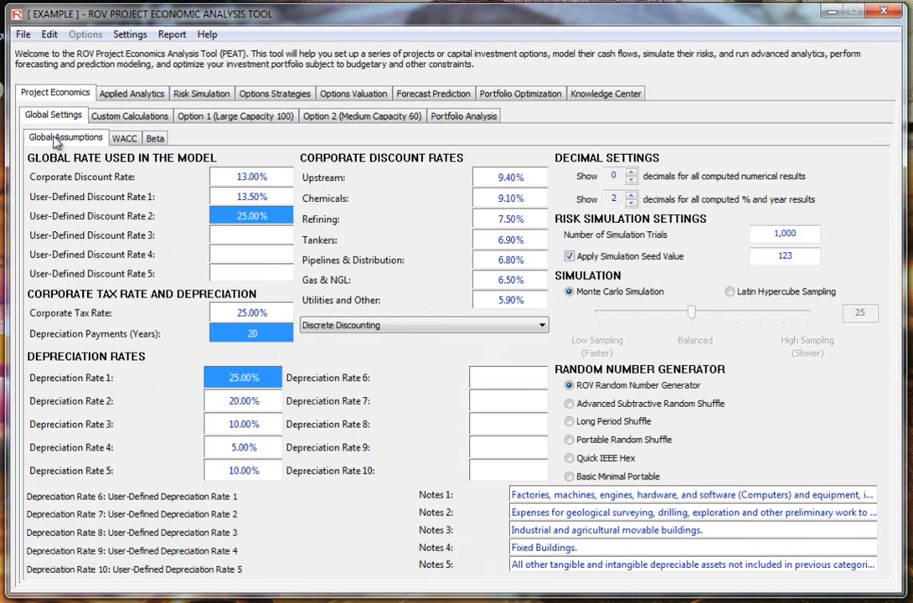
pyautogui.click(125, 139)
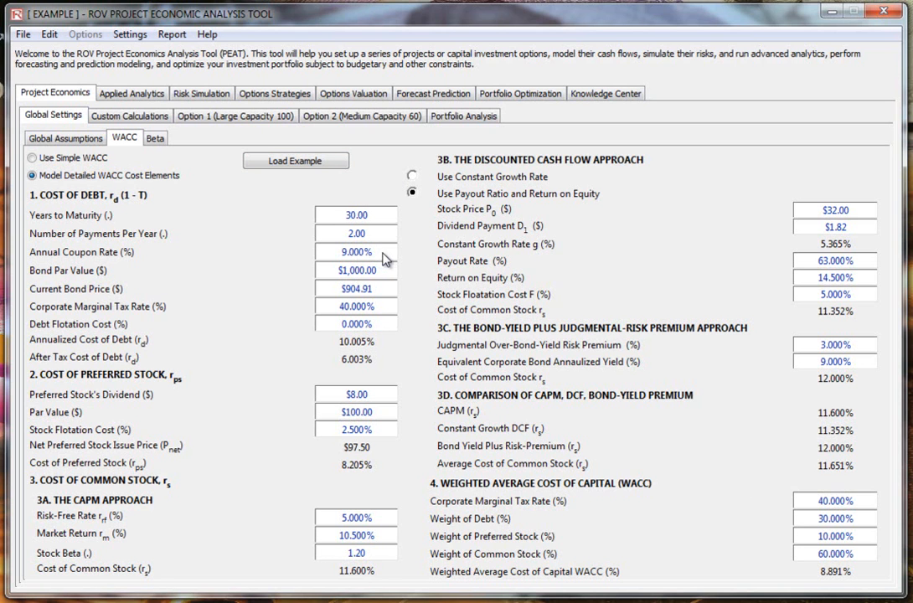
pyautogui.click(156, 139)
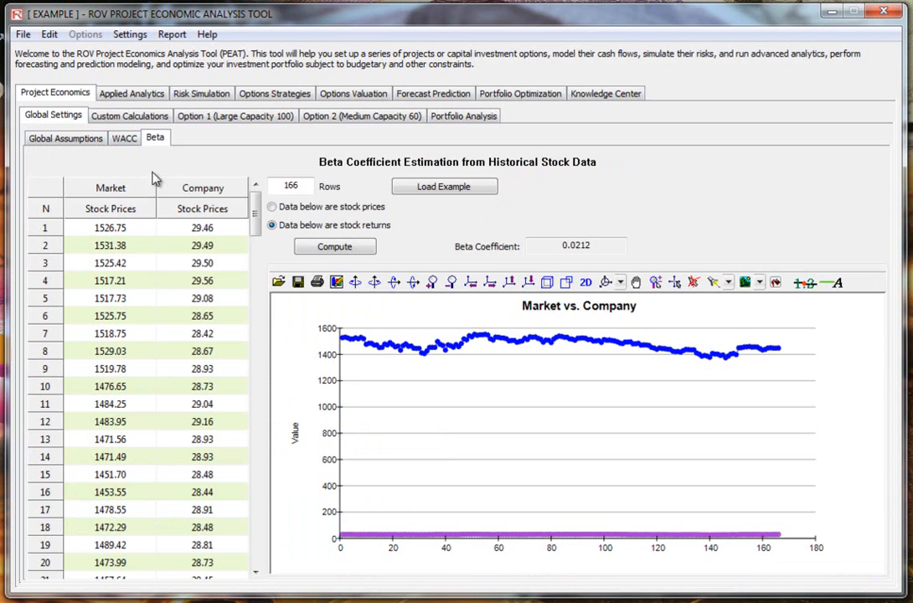
pyautogui.click(134, 140)
pyautogui.click(167, 142)
pyautogui.click(69, 140)
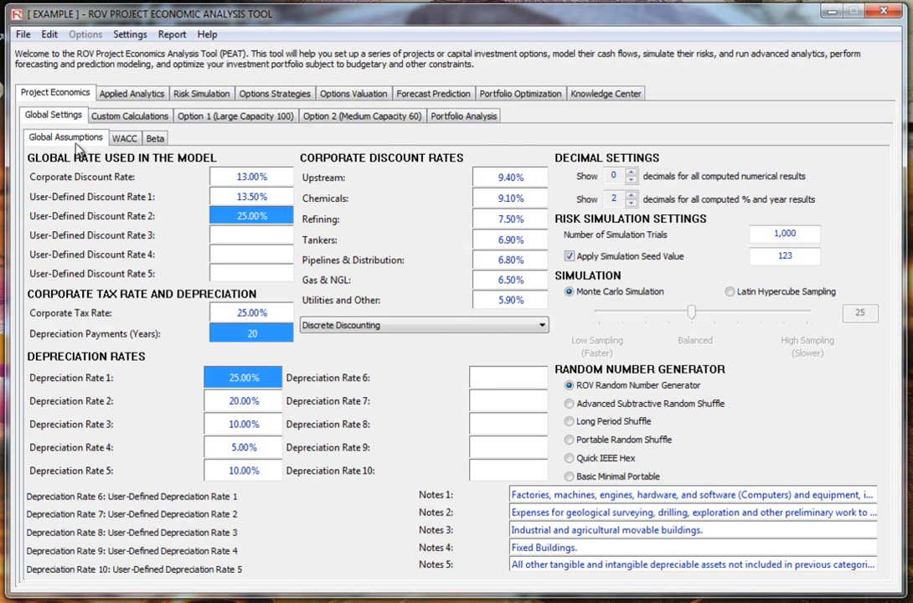
pyautogui.click(124, 139)
pyautogui.click(155, 139)
pyautogui.click(66, 137)
# Step: In the custom calculations sheet, enter Data in A6 and the values 1, 2 and 3 in B6 to D6
pyautogui.click(123, 120)
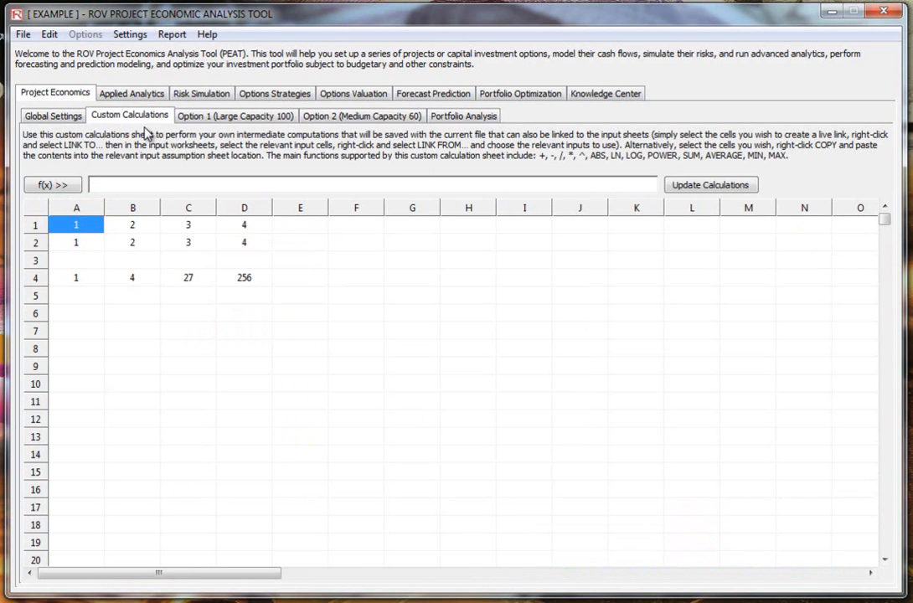
pyautogui.click(90, 319)
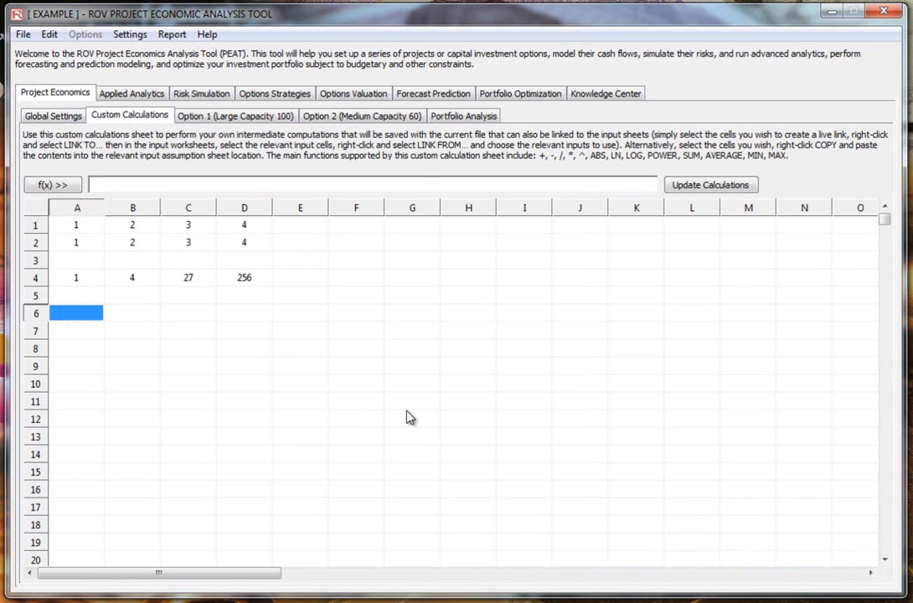
pyautogui.write('Data')
pyautogui.press('Tab')
pyautogui.write('1')
pyautogui.press('Tab')
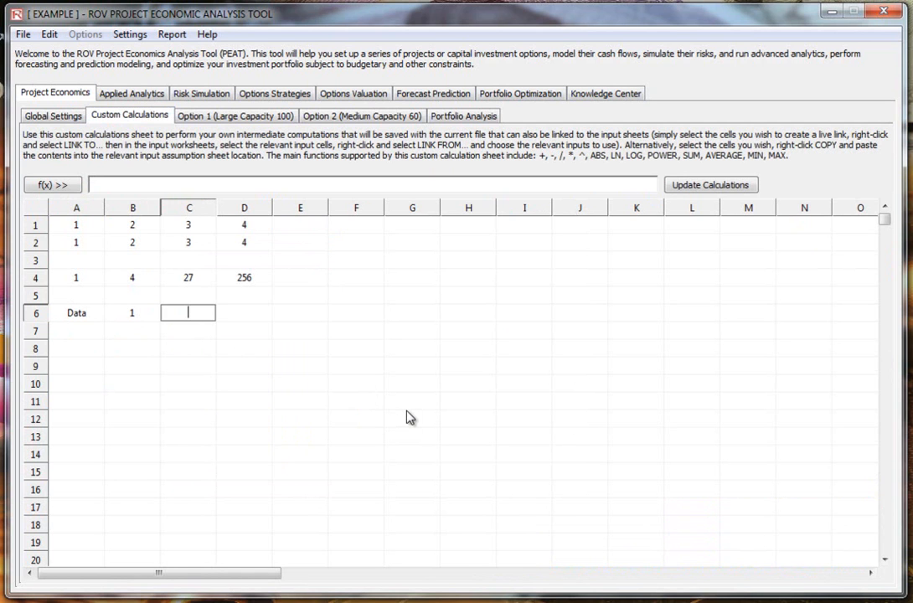
pyautogui.press('Tab')
pyautogui.press('Tab')
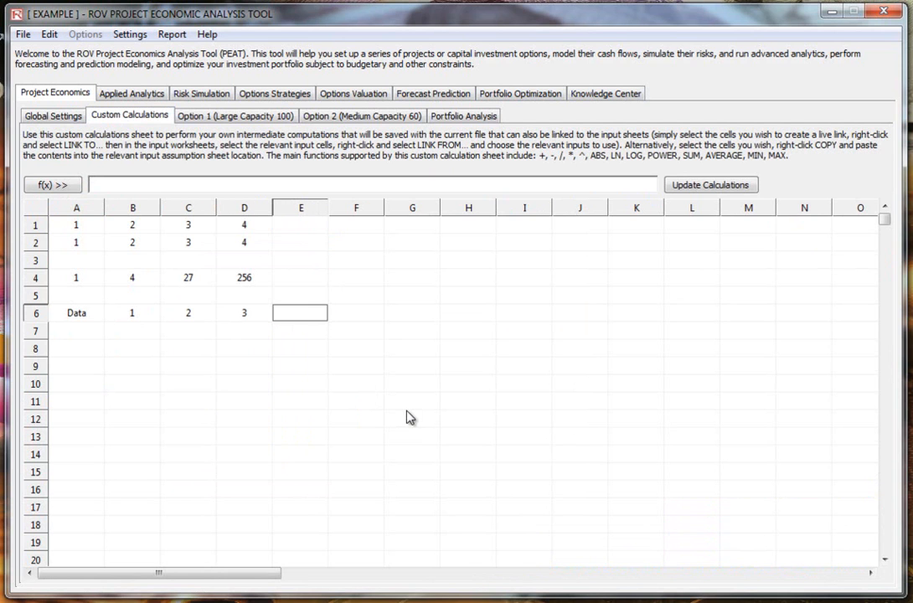
# Step: Enter the formula =SUM(B6:D6) in cell E6 and select the cell to check its formula
pyautogui.write('=S')
pyautogui.write('UM(')
pyautogui.write('B6')
pyautogui.write('D^')
pyautogui.press('BackSpace')
pyautogui.write('6)')
pyautogui.click(336, 337)
pyautogui.click(316, 317)
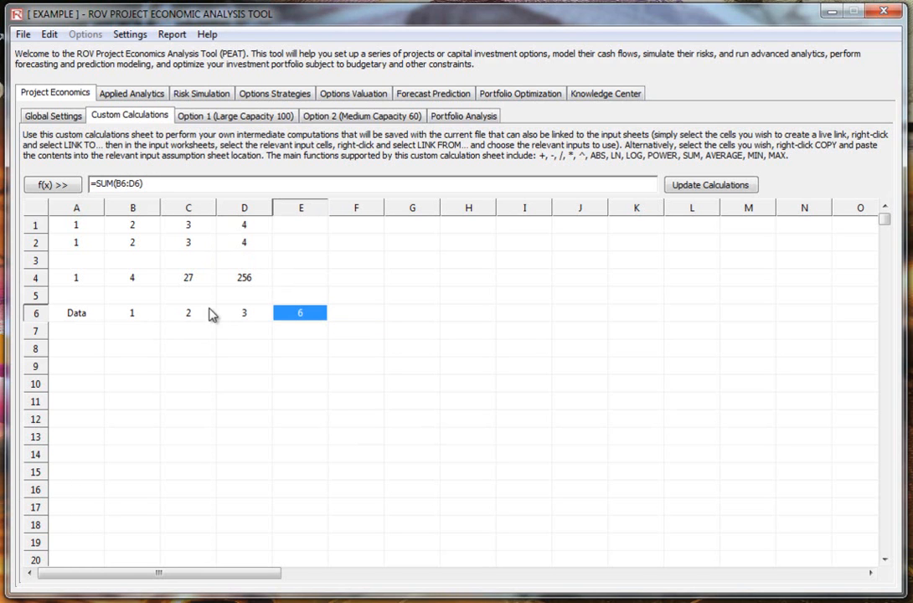
# Step: Open the list of available functions for cell F8, and close it without inserting one
pyautogui.click(332, 351)
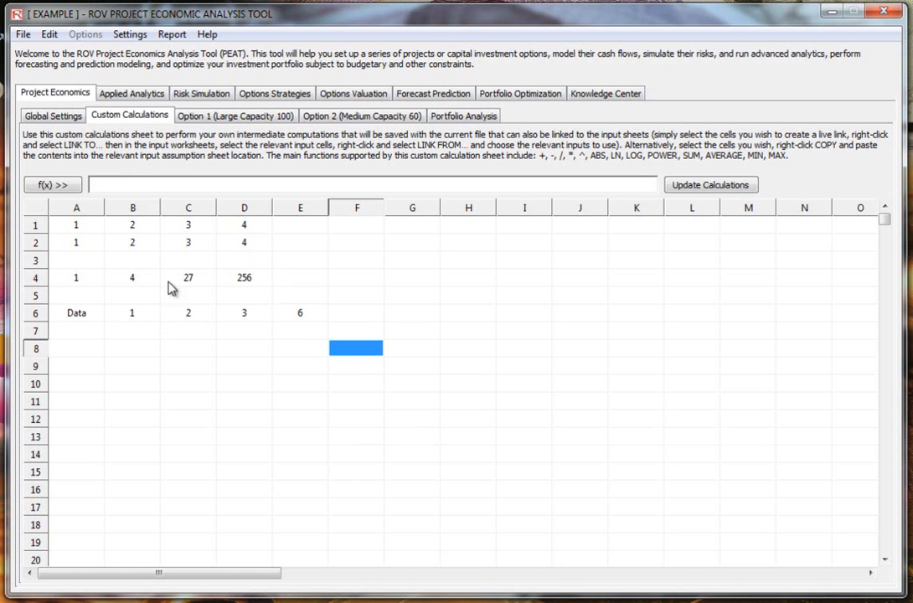
pyautogui.click(52, 186)
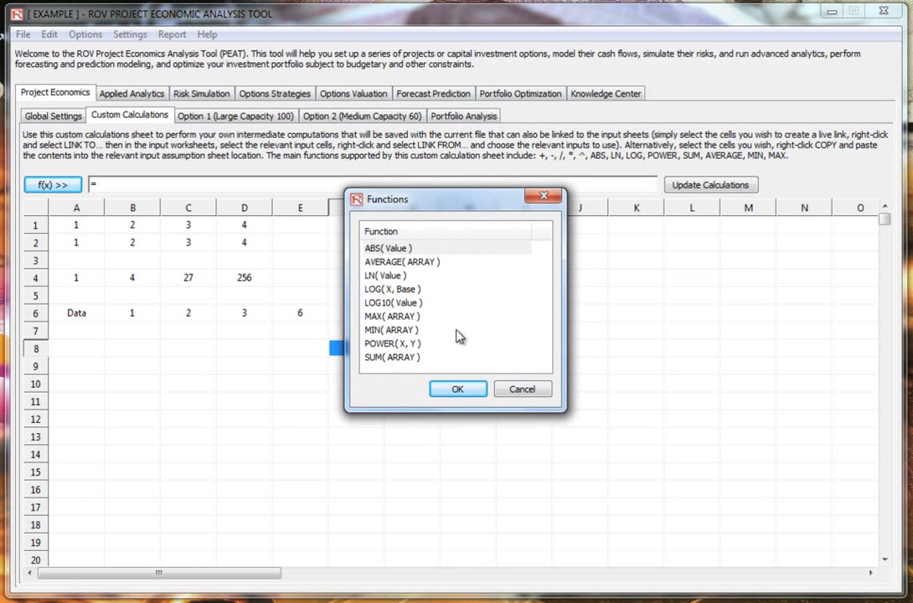
pyautogui.click(530, 392)
pyautogui.moveTo(169, 369); pyautogui.dragTo(654, 418)
pyautogui.click(748, 400)
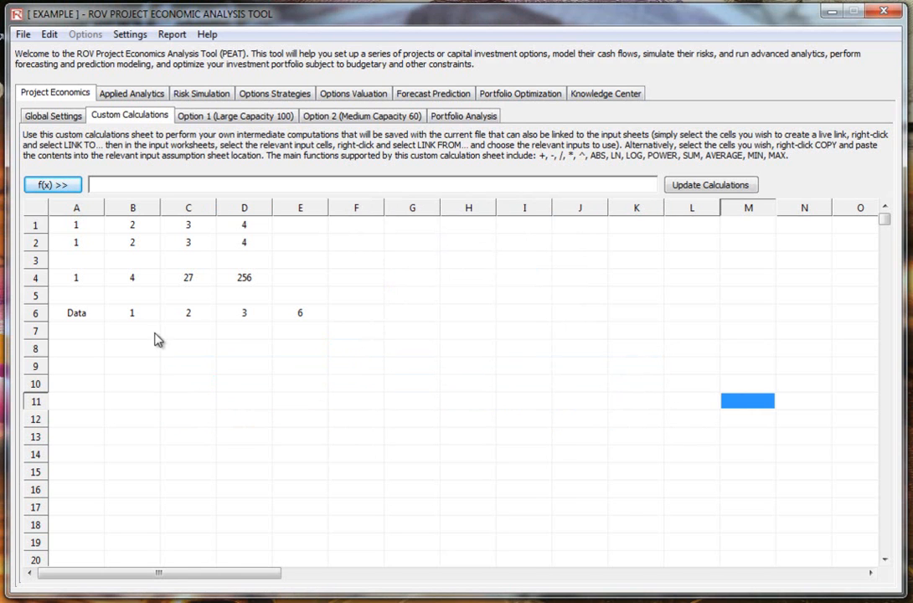
# Step: Look over the Option 1 and Option 2 pages and the commands for managing options, and return to Option 1
pyautogui.click(179, 116)
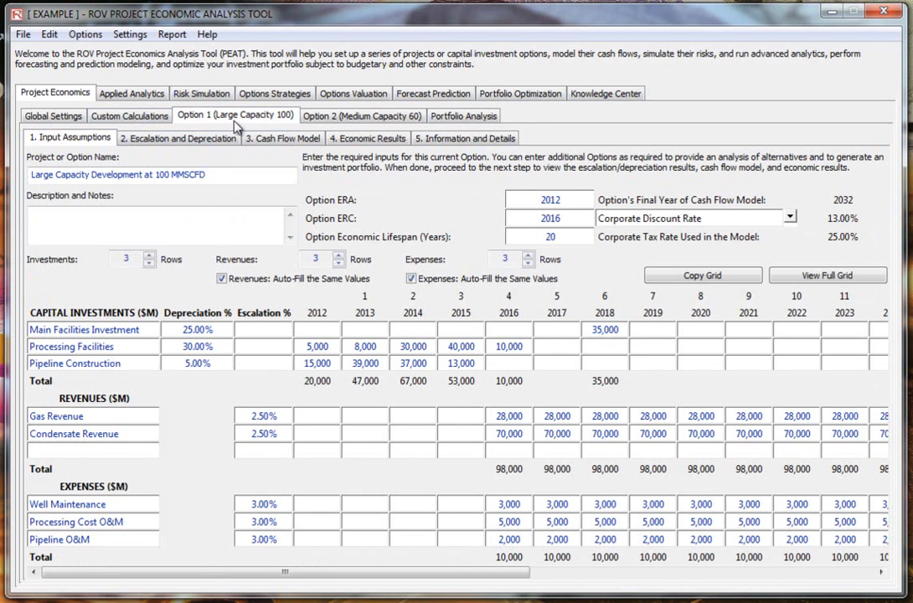
pyautogui.click(327, 117)
pyautogui.click(247, 117)
pyautogui.click(87, 36)
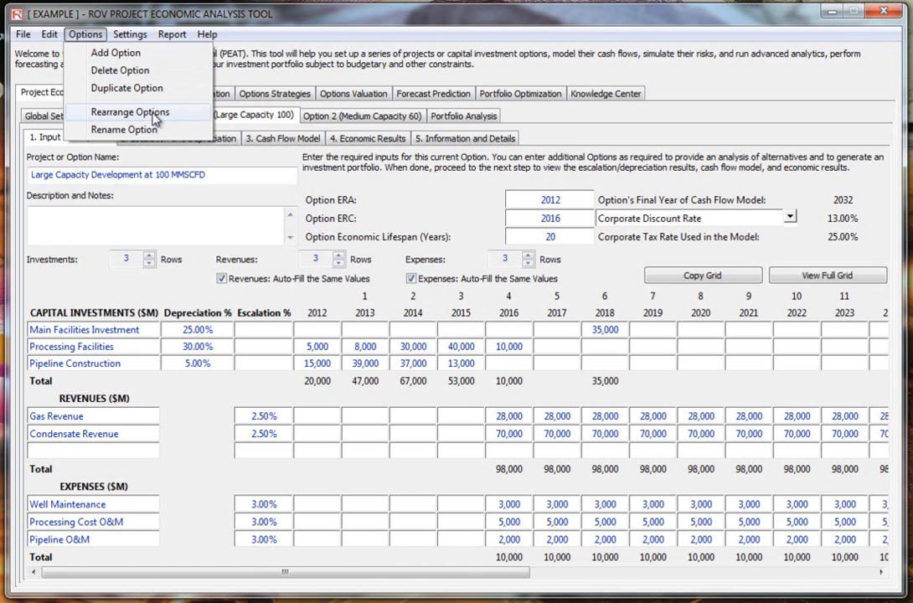
pyautogui.click(249, 117)
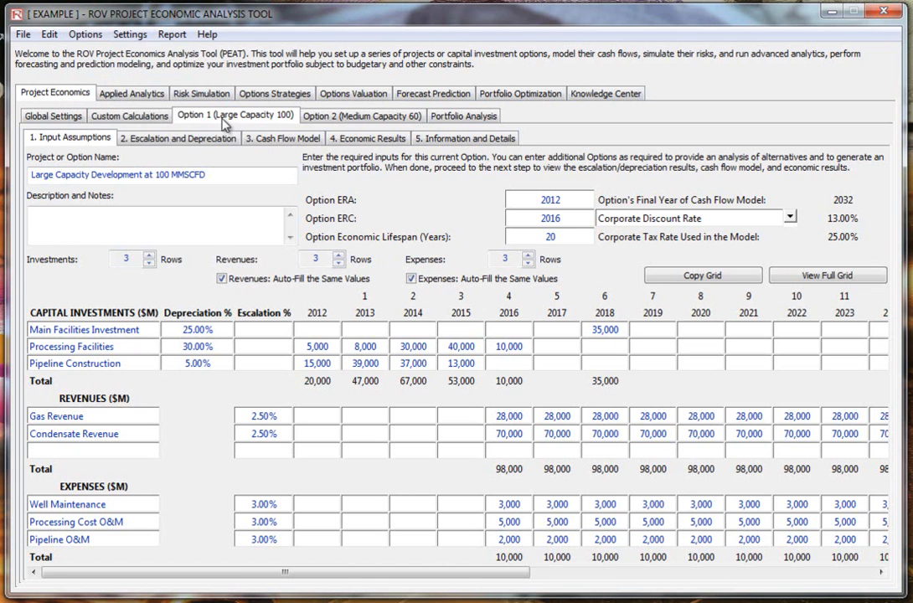
# Step: Open the dialog for renaming options, select the new name of Option 1, and close the dialog without changes
pyautogui.click(85, 34)
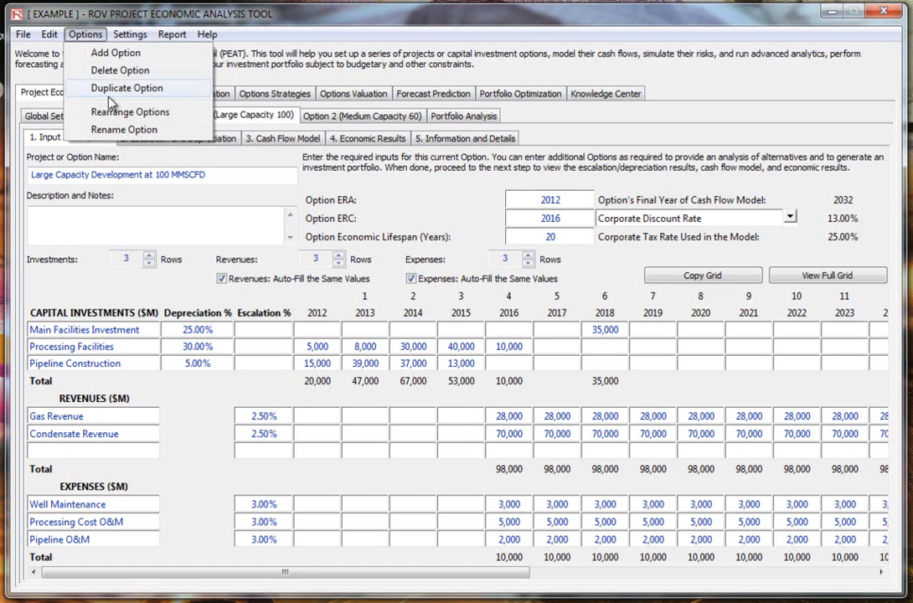
pyautogui.click(122, 130)
pyautogui.click(432, 226)
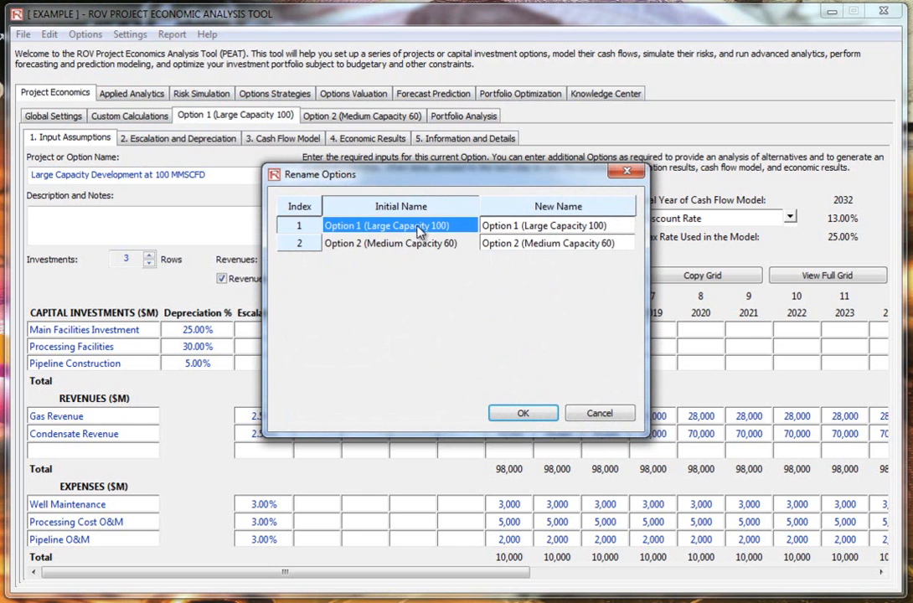
pyautogui.click(604, 226)
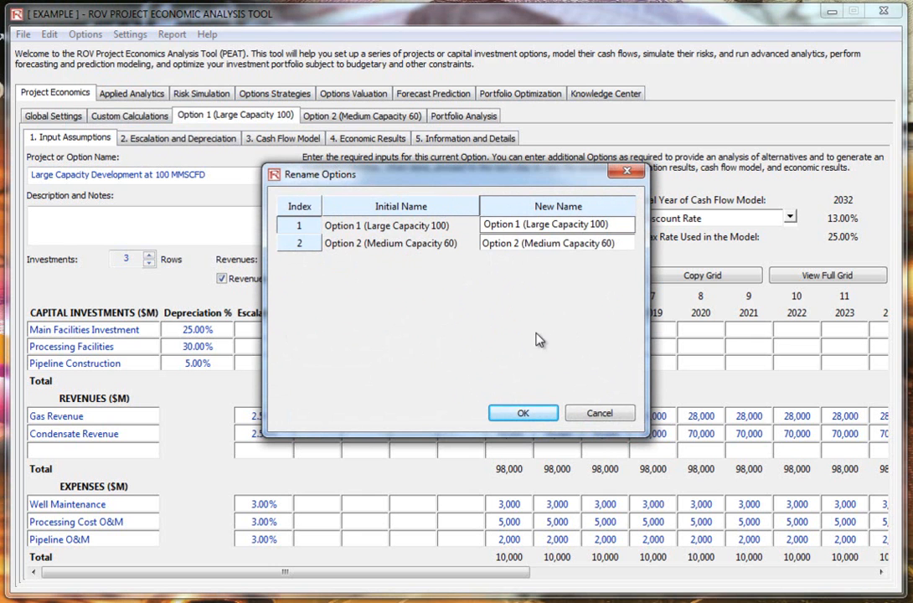
pyautogui.click(608, 414)
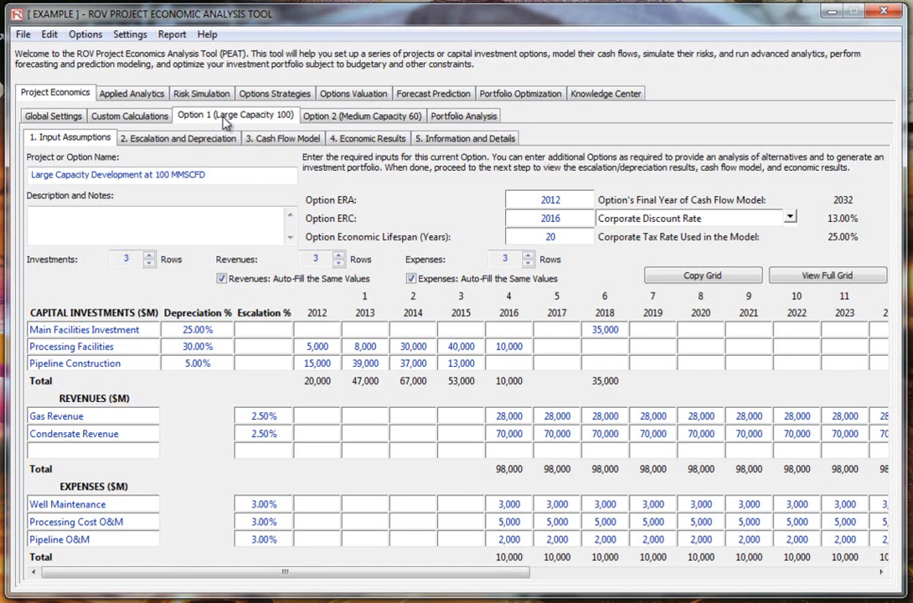
# Step: Look over Option 1's escalation and depreciation, cash flow model, economic results and information pages, and return to the input assumptions
pyautogui.click(177, 138)
pyautogui.click(285, 138)
pyautogui.click(372, 139)
pyautogui.click(447, 140)
pyautogui.click(67, 138)
# Step: Highlight Option 1's project name and place the cursor in its description and notes
pyautogui.click(210, 175)
pyautogui.moveTo(229, 173); pyautogui.dragTo(31, 175)
pyautogui.click(102, 178)
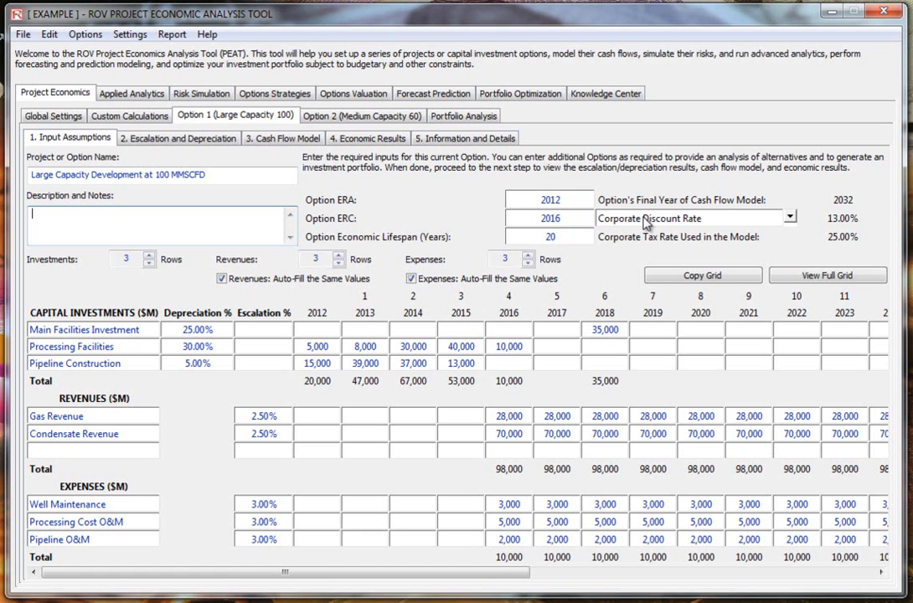
# Step: Review the discount rates available for Option 1 and choose Corporate Discount Rate
pyautogui.click(790, 219)
pyautogui.click(790, 219)
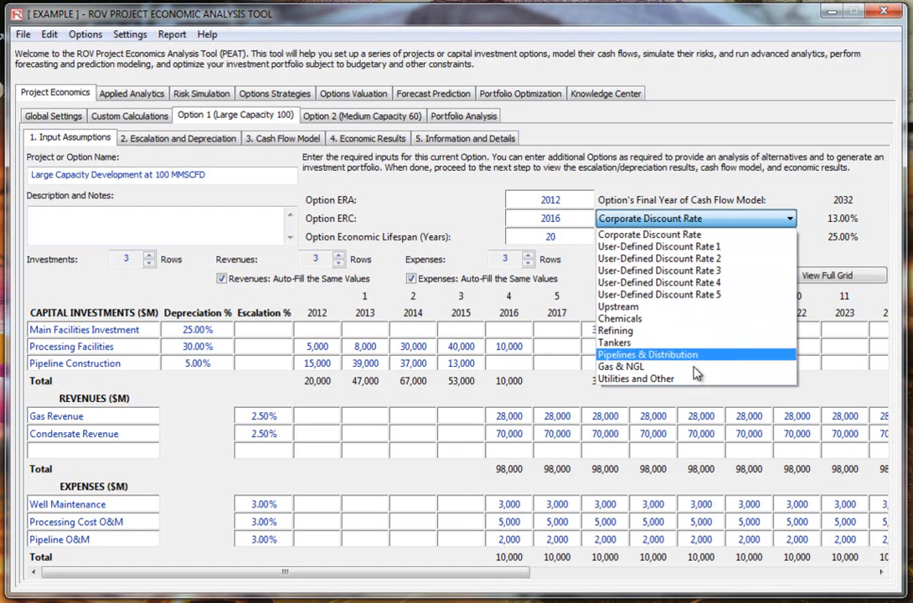
pyautogui.click(693, 236)
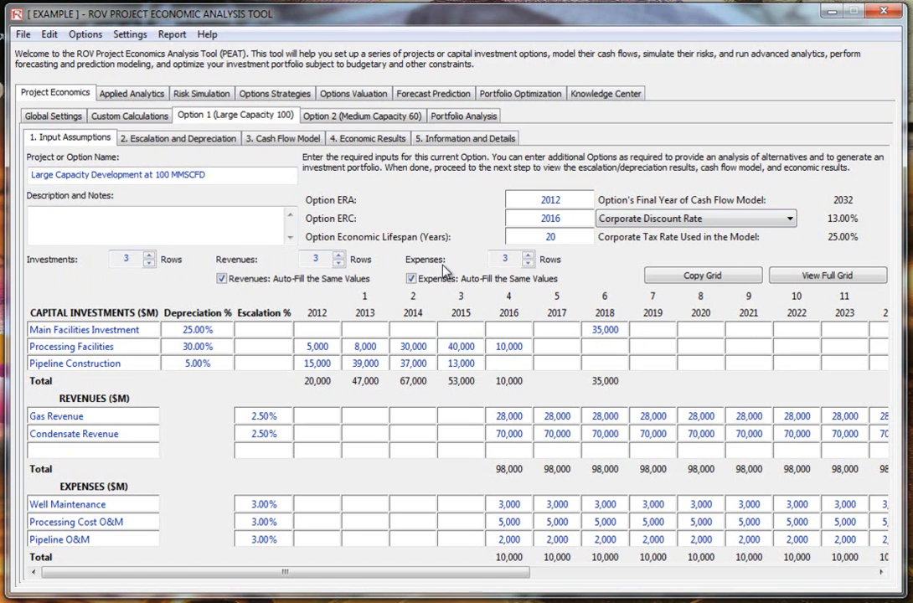
# Step: Increase the number of investment rows to 5, and set it back to 3
pyautogui.click(148, 256)
pyautogui.click(148, 256)
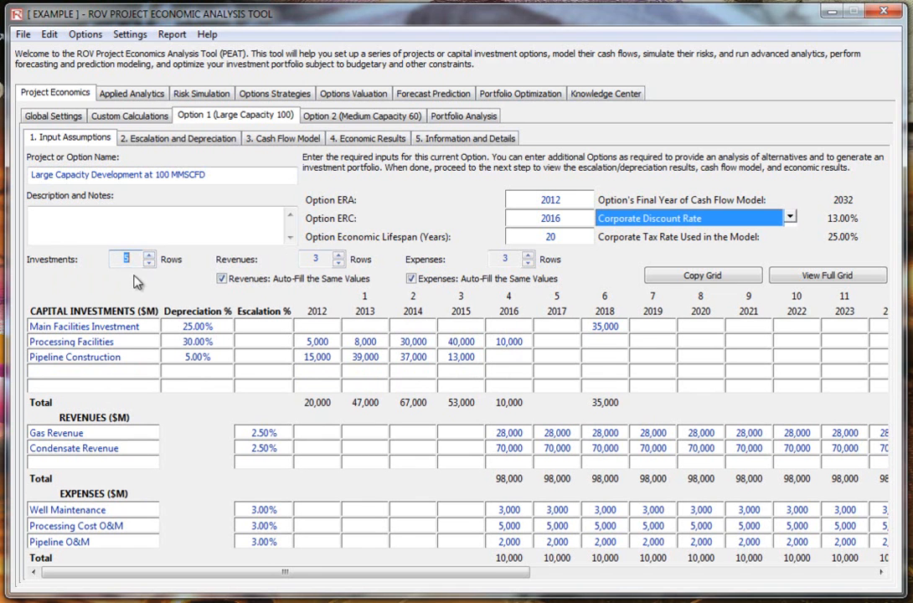
pyautogui.click(148, 263)
pyautogui.click(148, 263)
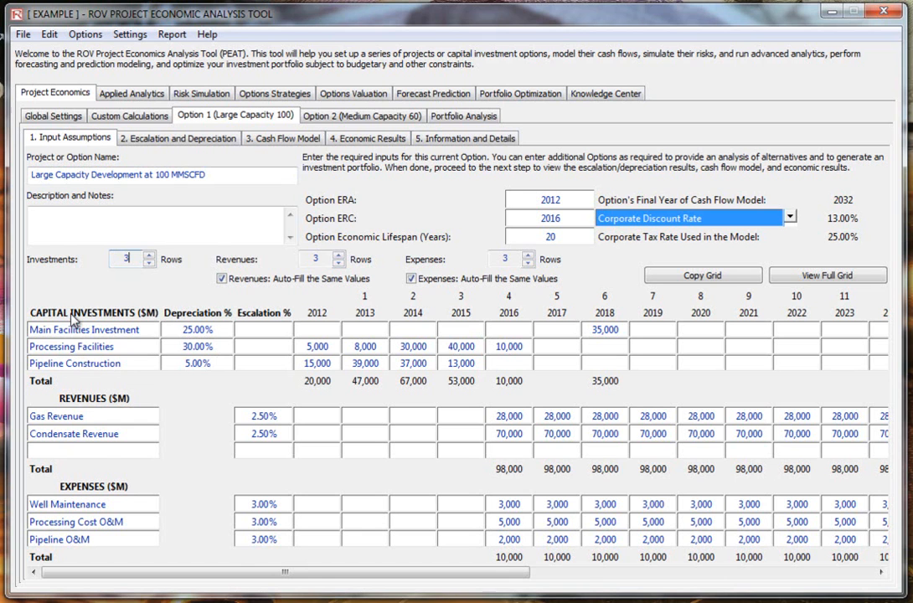
# Step: Examine the Main Facilities Investment name and the depreciation and escalation percentages of the three capital investments
pyautogui.click(92, 332)
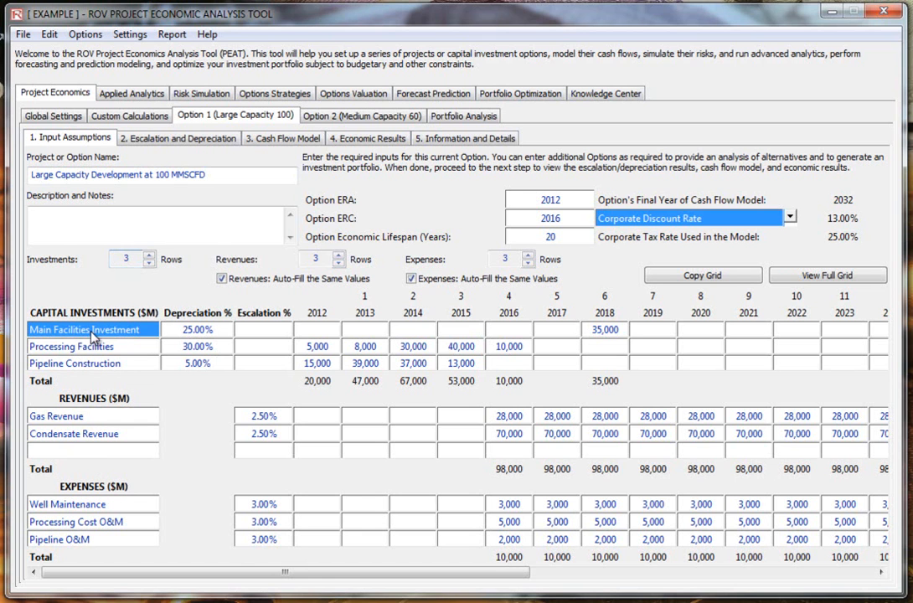
pyautogui.click(135, 332)
pyautogui.moveTo(128, 332); pyautogui.dragTo(93, 332)
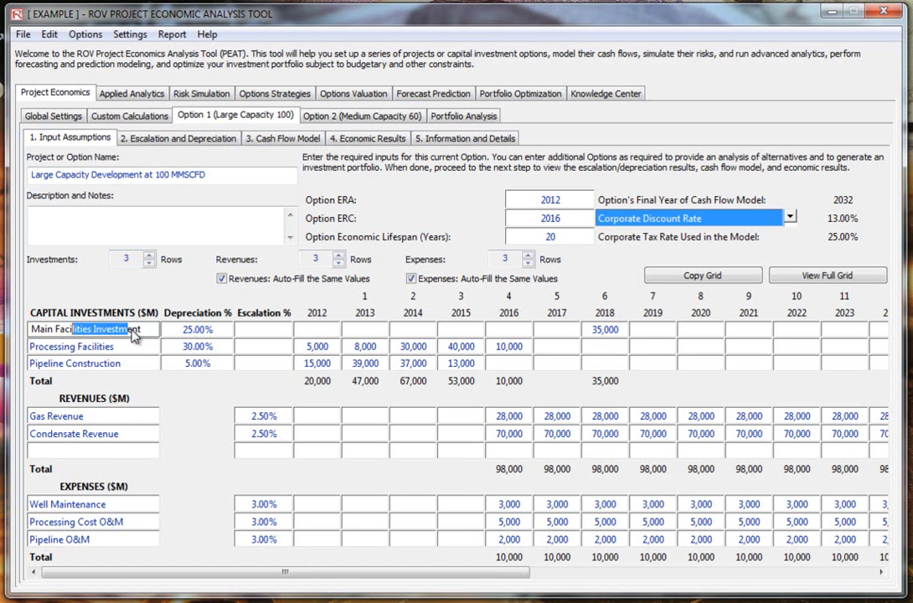
pyautogui.click(198, 330)
pyautogui.click(205, 347)
pyautogui.click(208, 366)
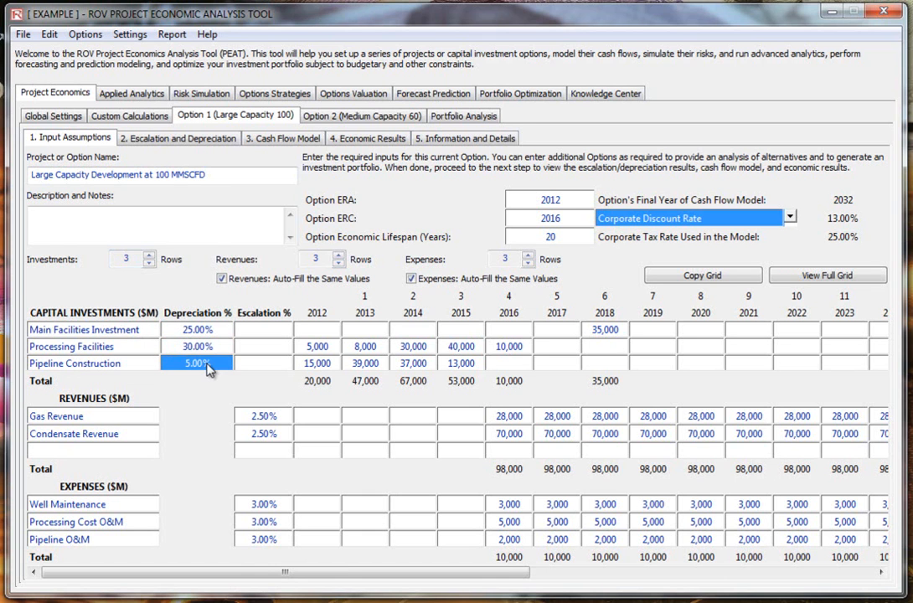
pyautogui.click(262, 331)
pyautogui.click(263, 347)
pyautogui.click(264, 367)
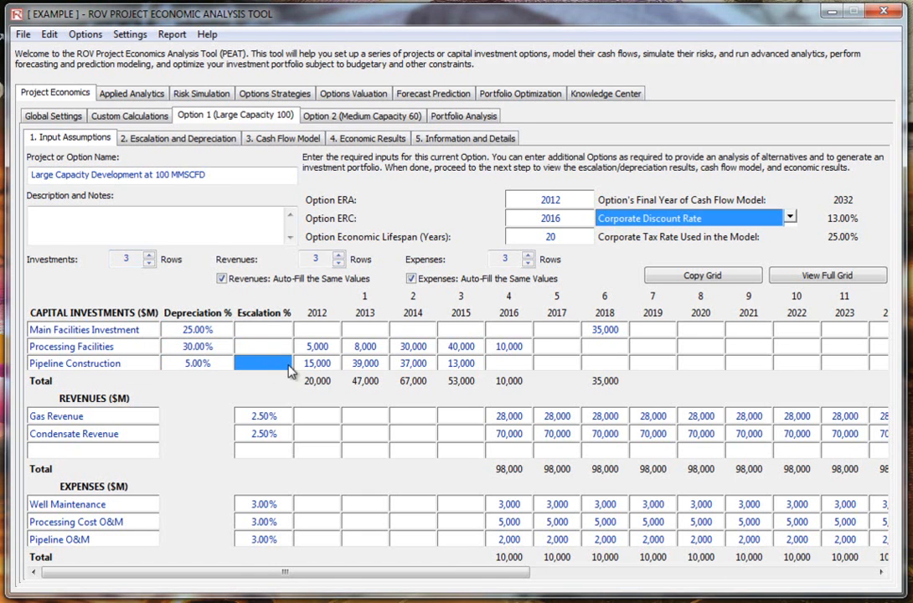
# Step: Go through the Processing Facilities investment amounts for 2012 to 2016 in the input grid
pyautogui.click(319, 348)
pyautogui.click(365, 347)
pyautogui.click(413, 348)
pyautogui.click(460, 347)
pyautogui.click(526, 350)
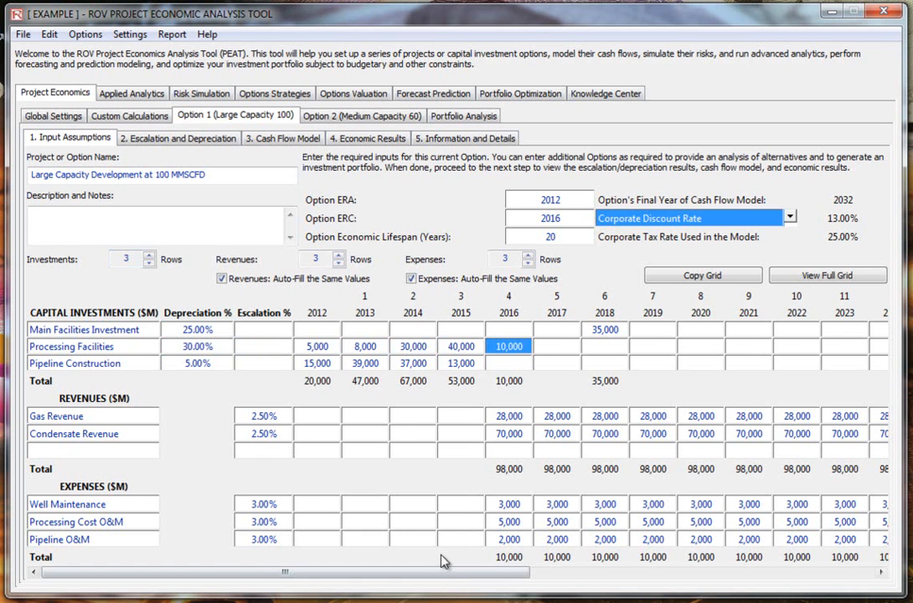
pyautogui.moveTo(458, 573); pyautogui.dragTo(282, 574)
# Step: With auto-fill on for expenses, set the Well Maintenance expense from 2016 onward to 1, and reselect its 2016 value
pyautogui.click(411, 280)
pyautogui.click(511, 509)
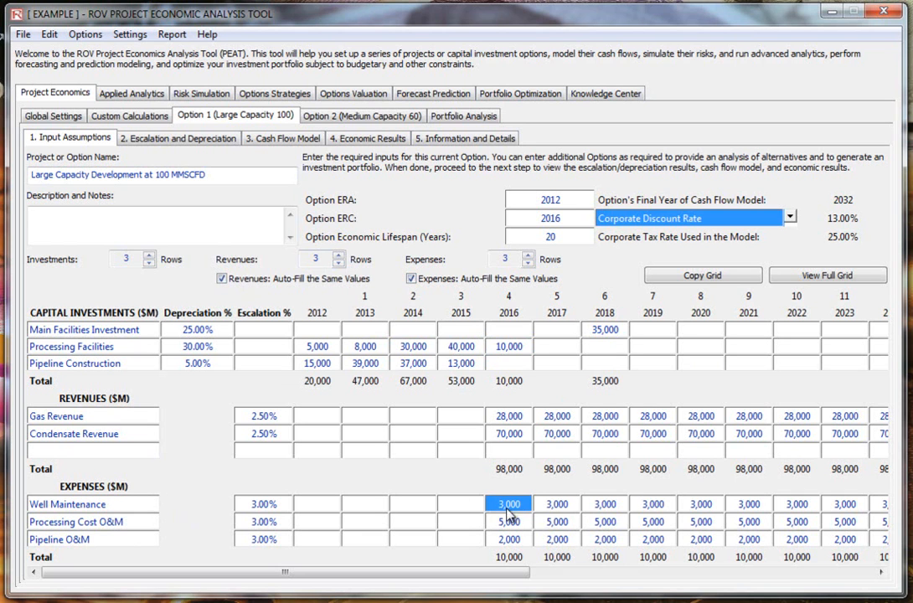
pyautogui.write('1')
pyautogui.click(465, 511)
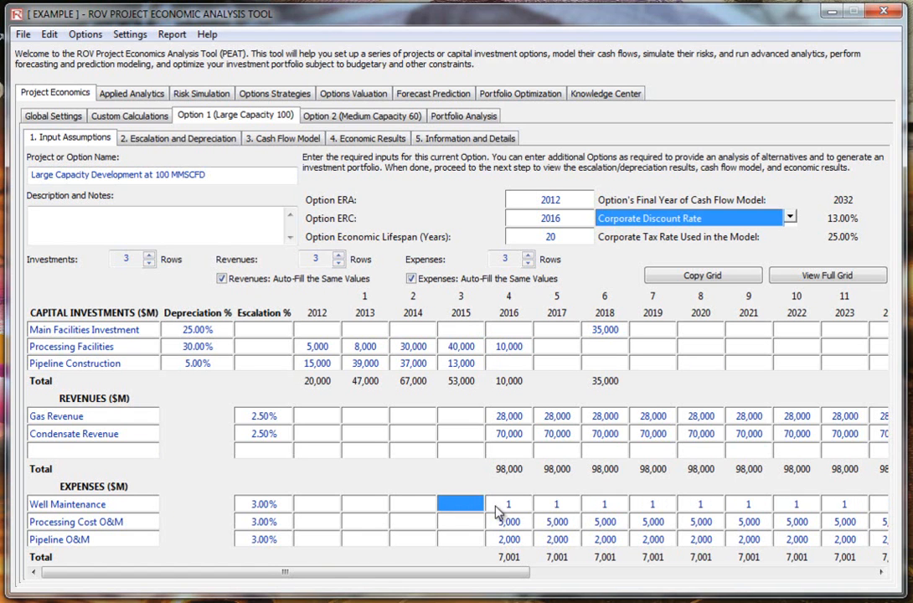
pyautogui.moveTo(520, 575); pyautogui.dragTo(457, 584)
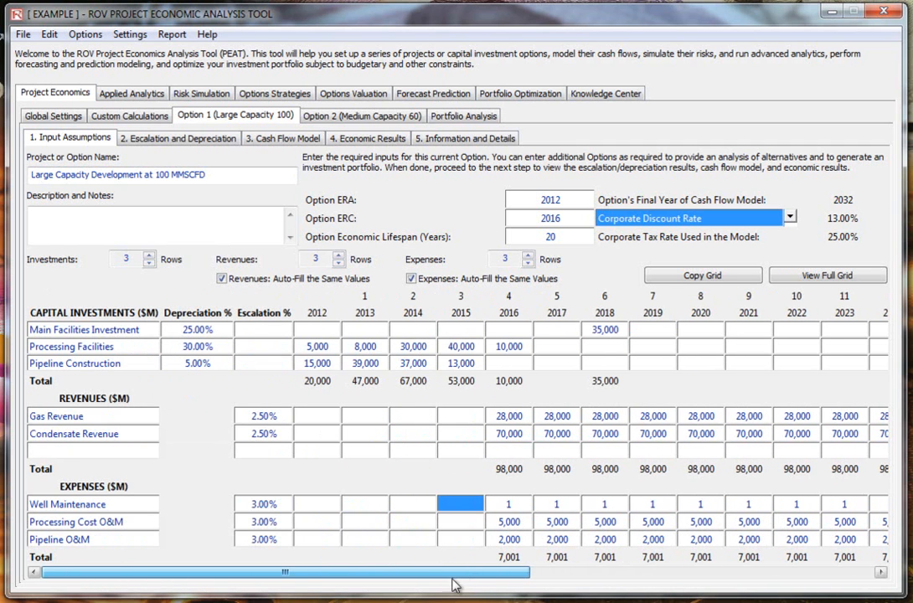
pyautogui.click(503, 507)
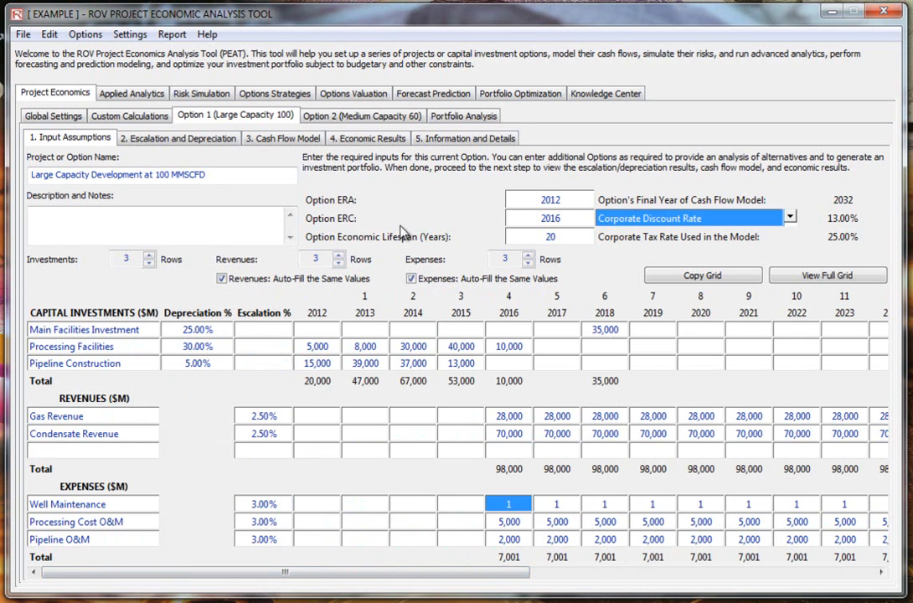
# Step: Turn off auto-fill for expenses and set the 2016 Well Maintenance expense to 3,000
pyautogui.click(431, 279)
pyautogui.click(505, 506)
pyautogui.moveTo(522, 510); pyautogui.dragTo(502, 513)
pyautogui.write('3000')
pyautogui.click(557, 507)
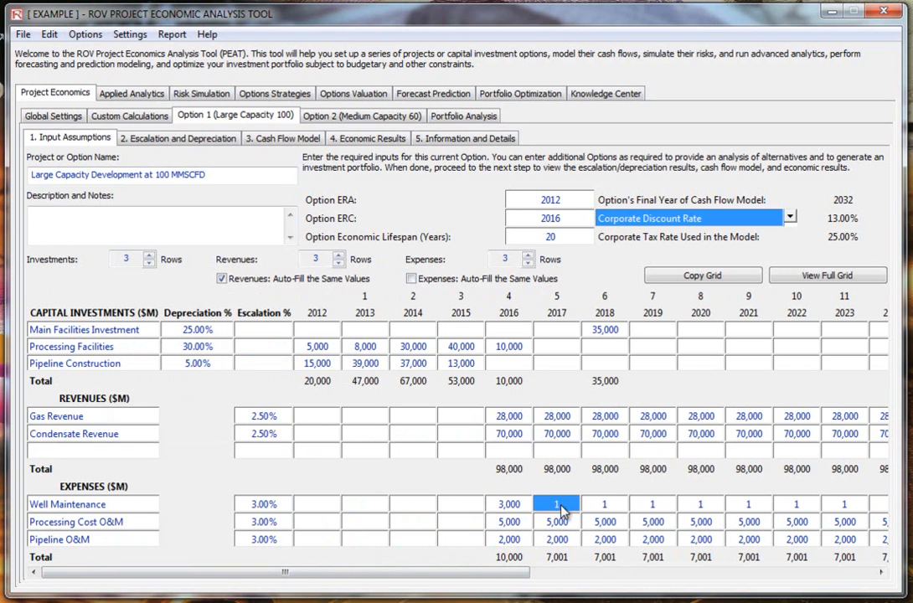
# Step: Turn auto-fill for expenses back on and set Well Maintenance from 2017 onward to 3,000
pyautogui.click(412, 279)
pyautogui.click(566, 506)
pyautogui.moveTo(567, 506); pyautogui.dragTo(549, 510)
pyautogui.write('3,000')
pyautogui.click(561, 522)
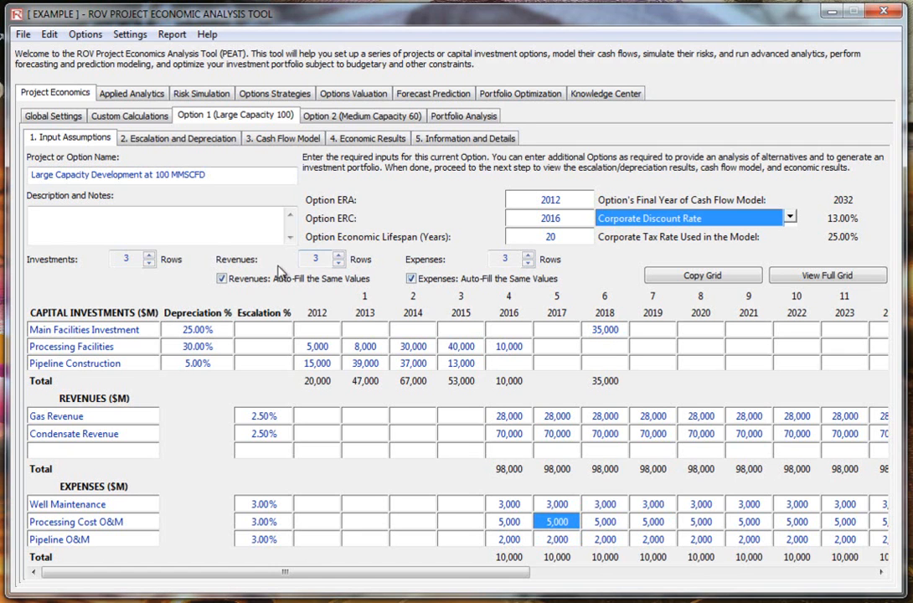
# Step: Copy the Option 1 input grid and paste it into the Excel workbook starting at cell B8
pyautogui.click(724, 276)
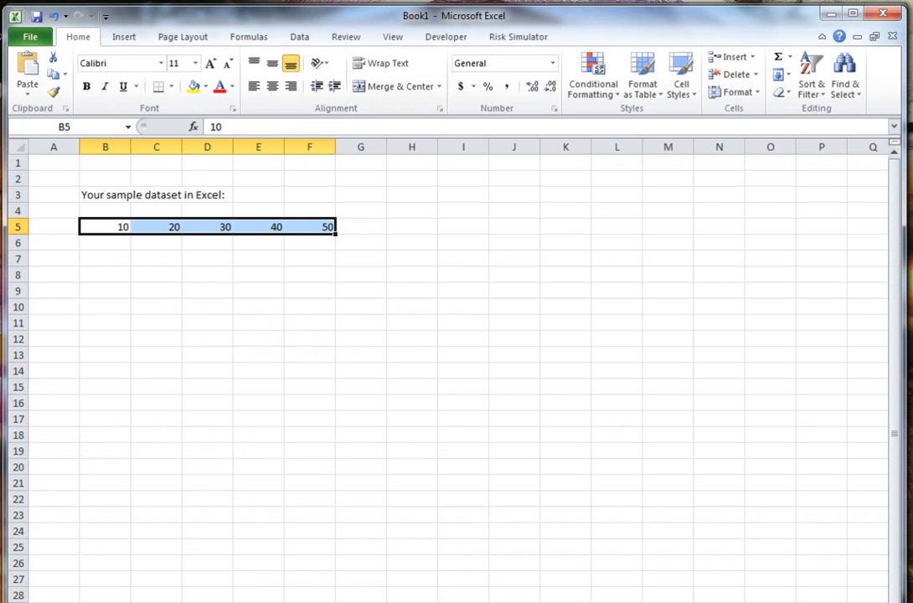
pyautogui.click(107, 275)
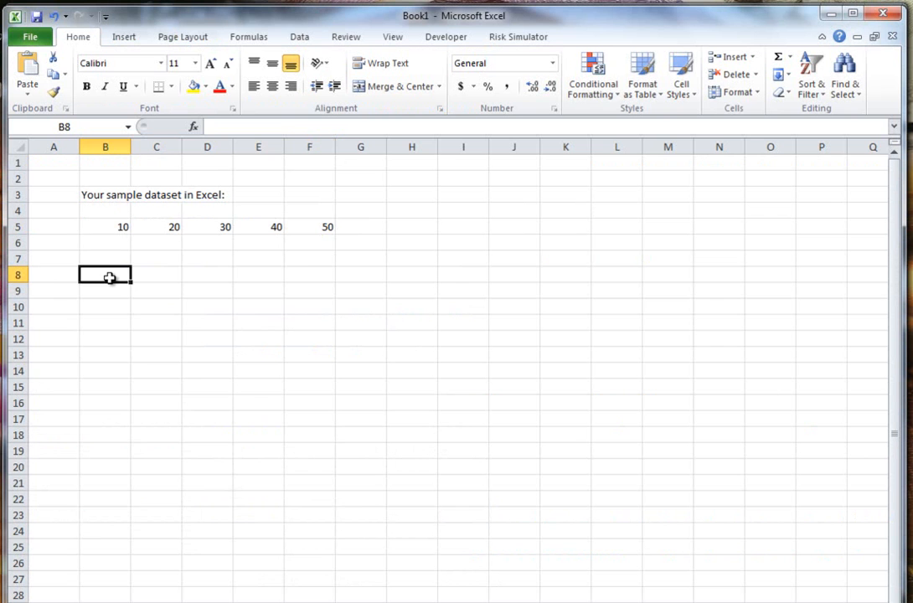
pyautogui.rightClick(109, 277)
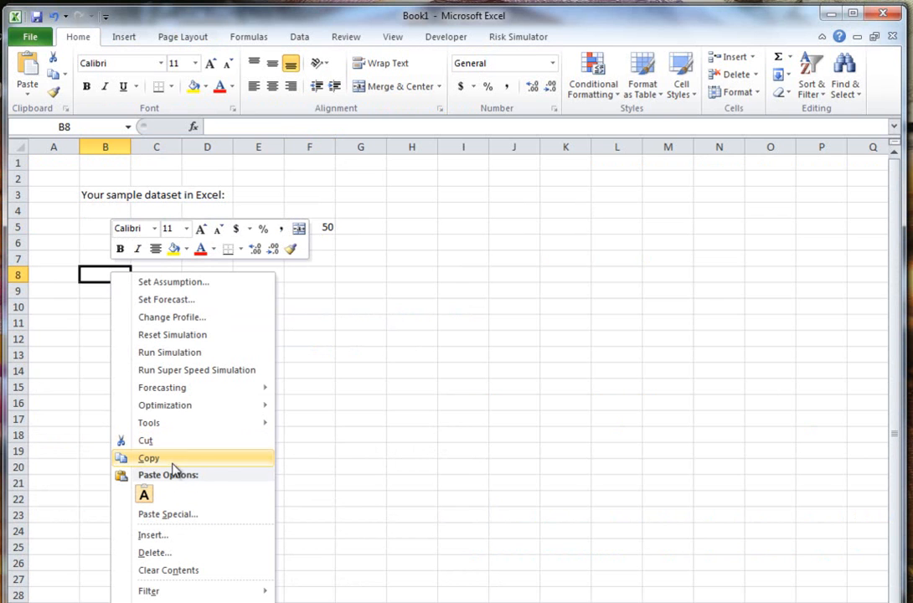
pyautogui.click(144, 494)
pyautogui.click(362, 369)
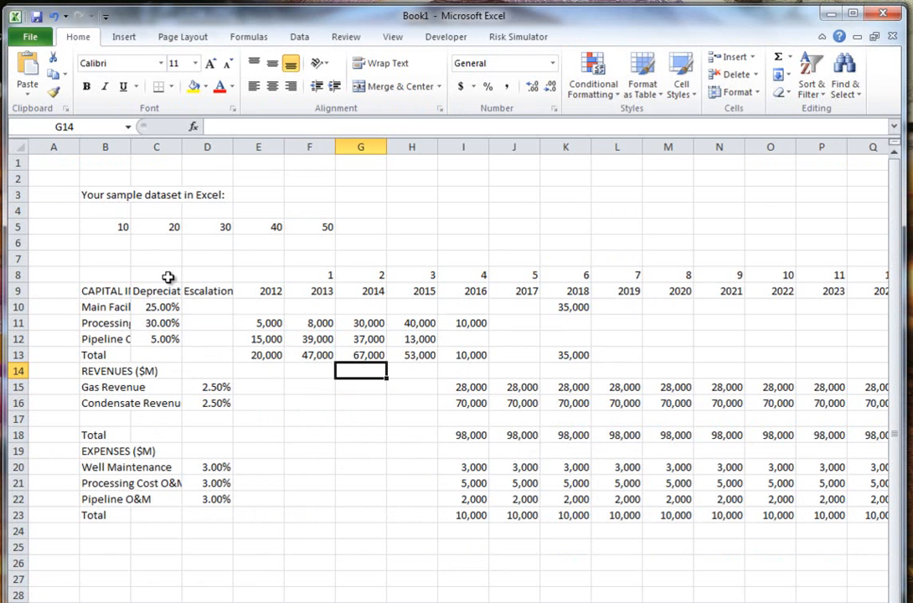
# Step: Copy the sample values 10, 20 and 30 from cells B5:D5 and switch back to PEAT
pyautogui.moveTo(118, 225); pyautogui.dragTo(209, 227)
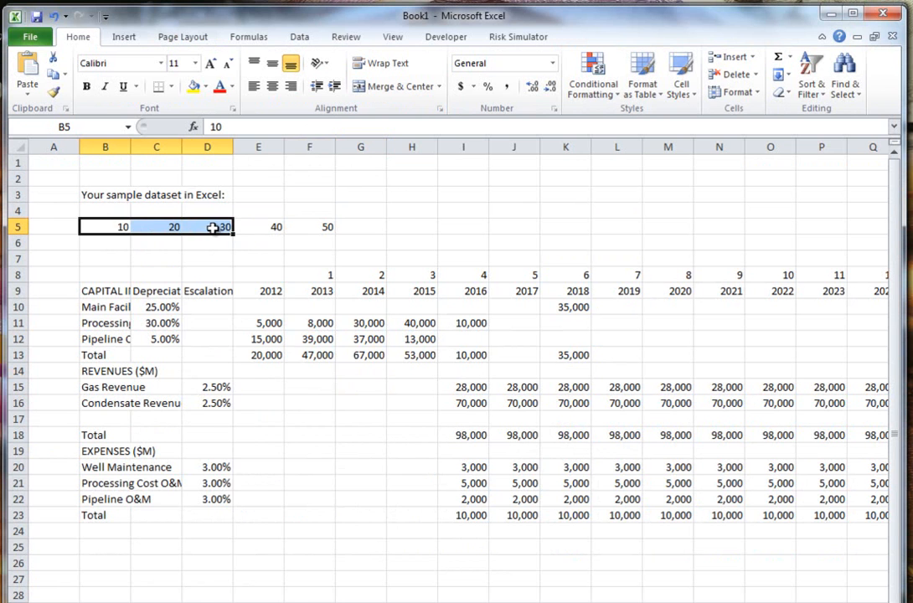
pyautogui.rightClick(212, 228)
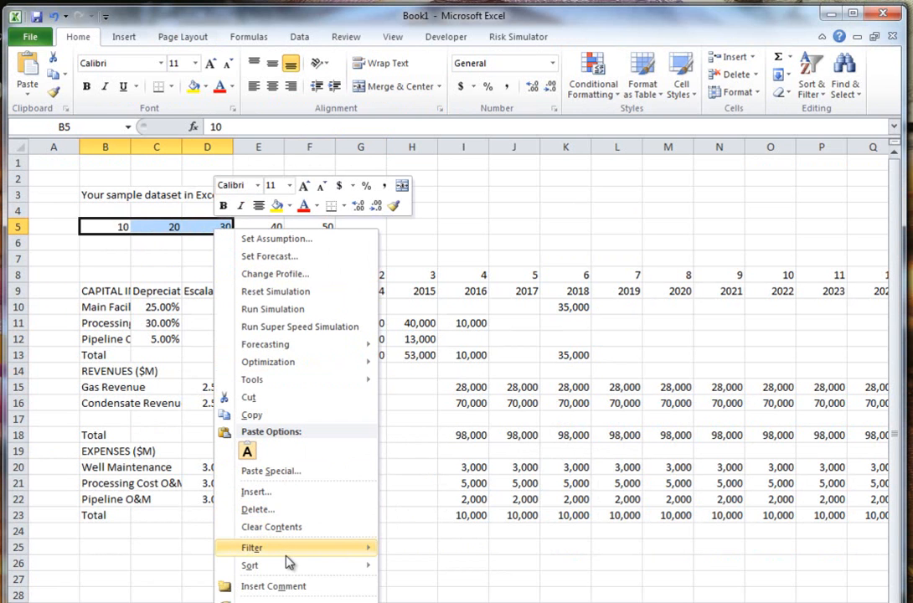
pyautogui.click(297, 417)
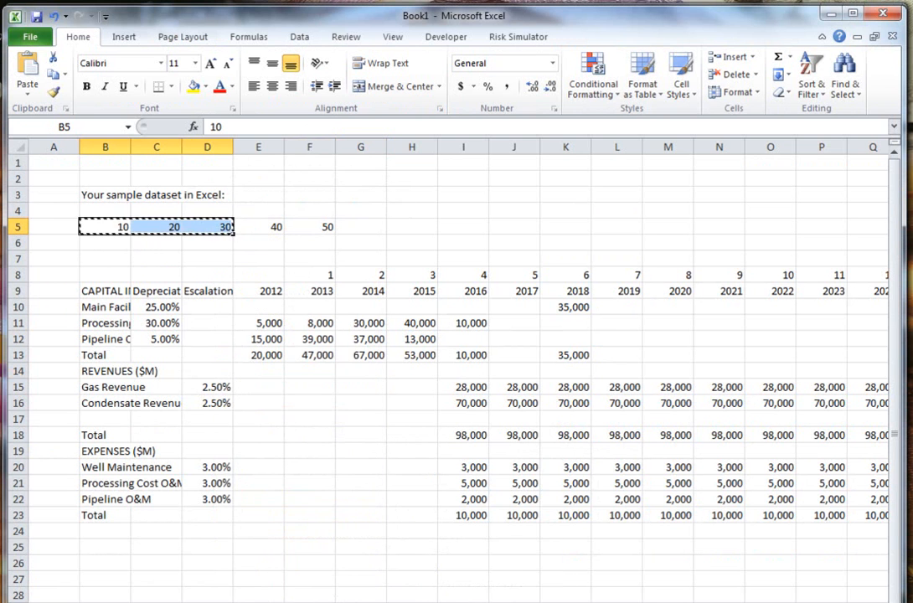
pyautogui.click(300, 602)
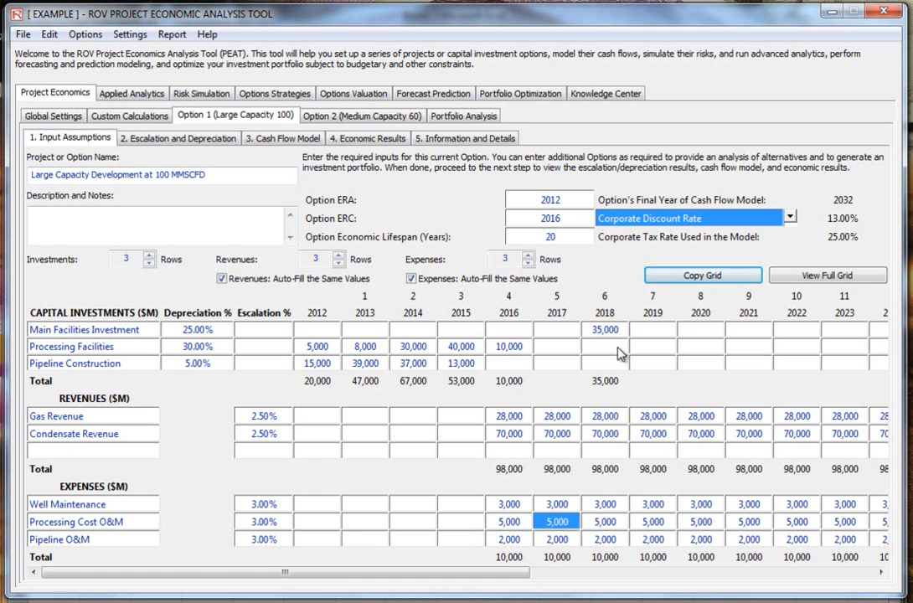
# Step: Paste the copied values 10, 20 and 30 into Processing Facilities for 2018 to 2020, and clear them
pyautogui.click(610, 349)
pyautogui.rightClick(614, 352)
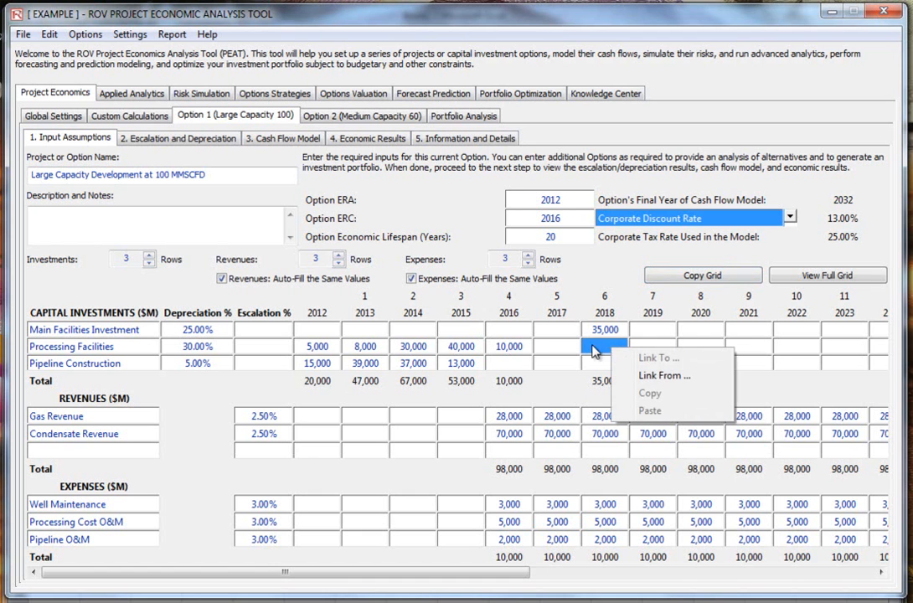
pyautogui.click(592, 346)
pyautogui.click(591, 348)
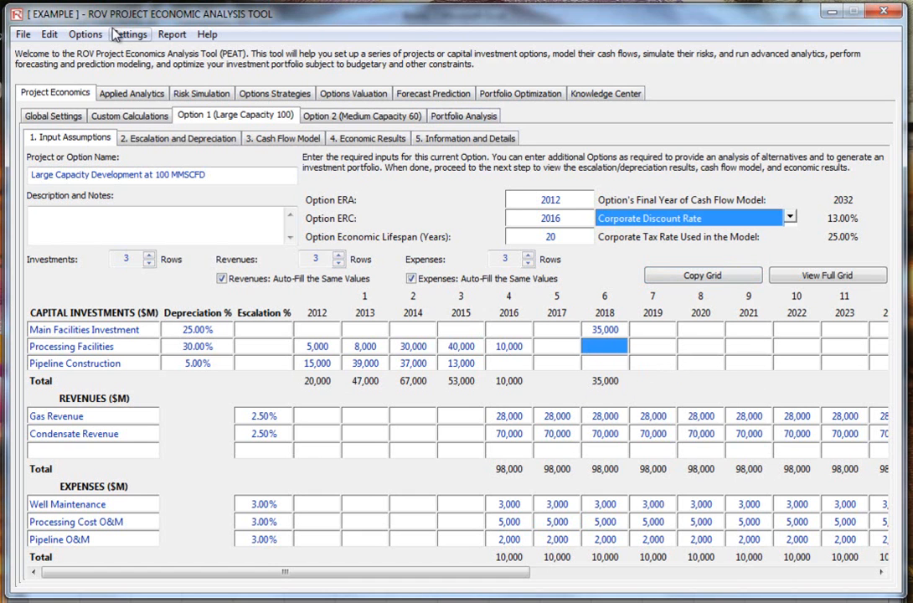
pyautogui.click(50, 35)
pyautogui.click(72, 89)
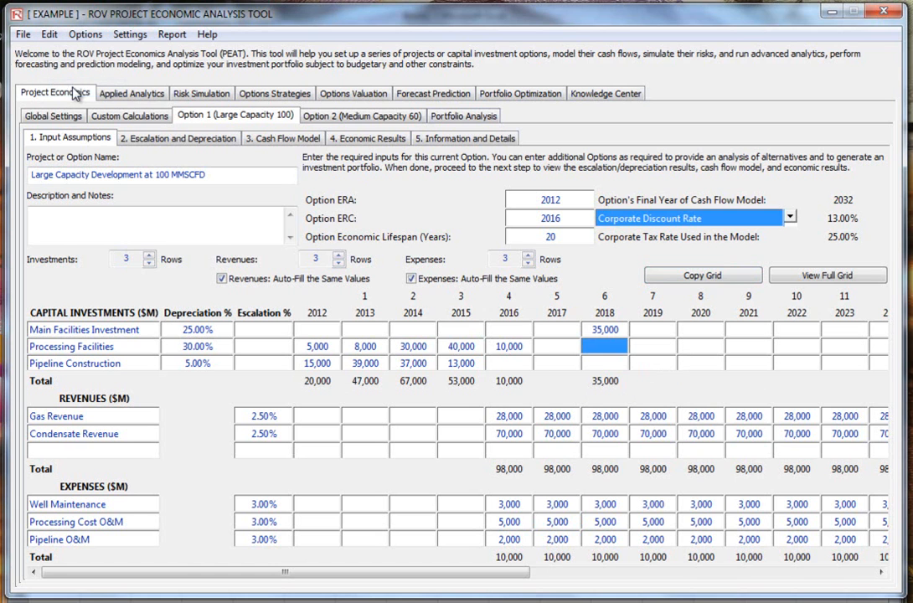
pyautogui.click(705, 347)
pyautogui.moveTo(606, 348); pyautogui.dragTo(691, 349)
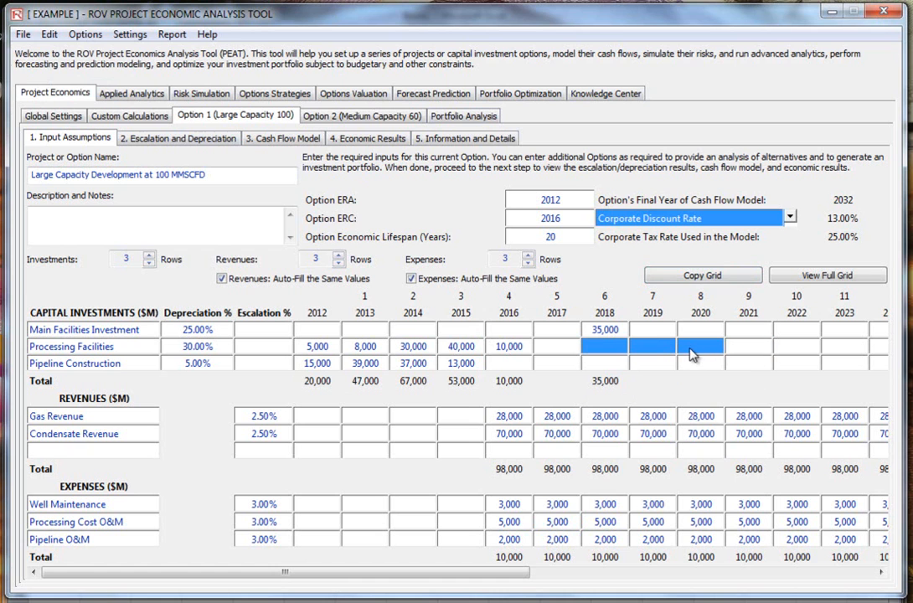
pyautogui.hotkey('ctrl', 'v')
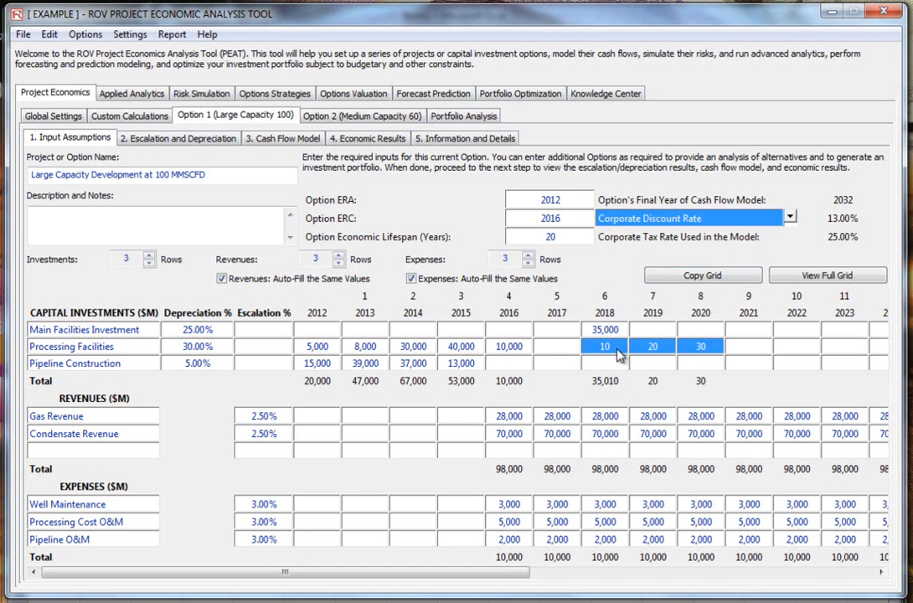
pyautogui.press('Delete')
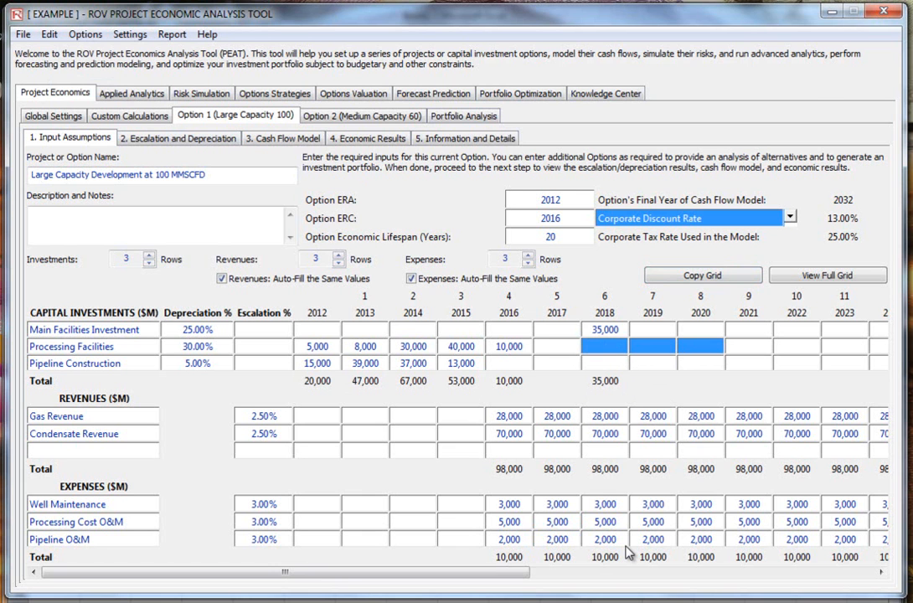
# Step: Check the copied cells in Excel, paste them into Processing Facilities for 2018 to 2020 once more, and delete the pasted values
pyautogui.hotkey('alt', 'Tab')
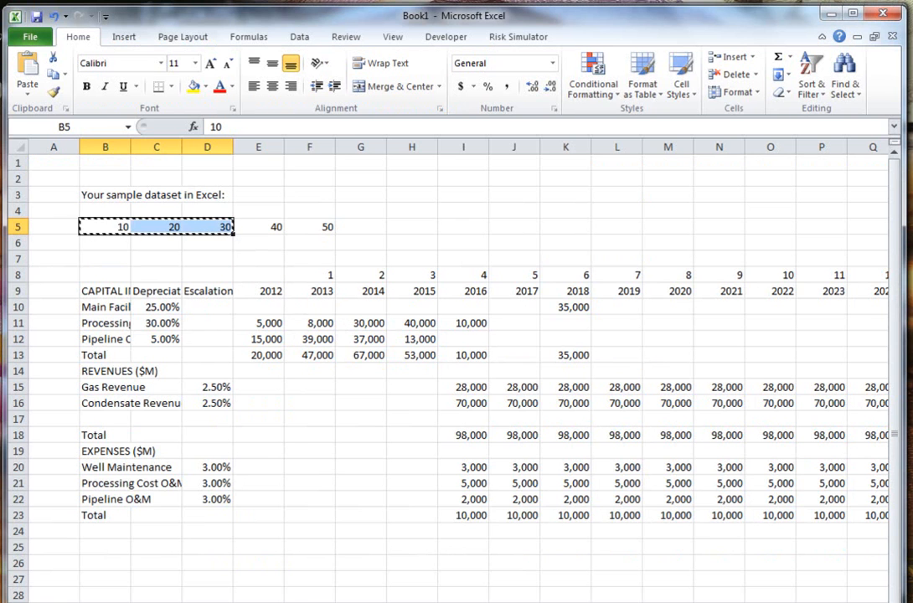
pyautogui.hotkey('alt', 'Tab')
pyautogui.click(605, 346)
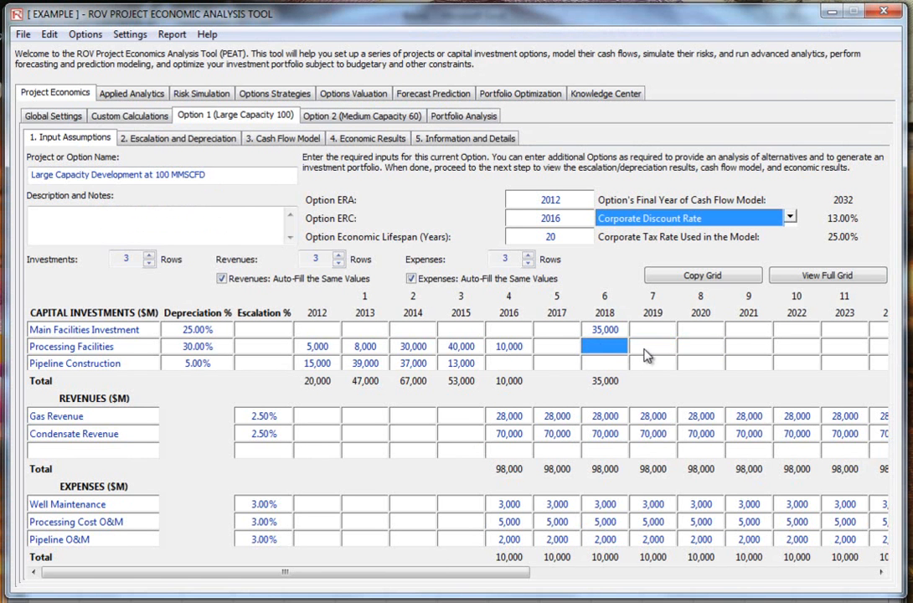
pyautogui.moveTo(611, 351); pyautogui.dragTo(703, 353)
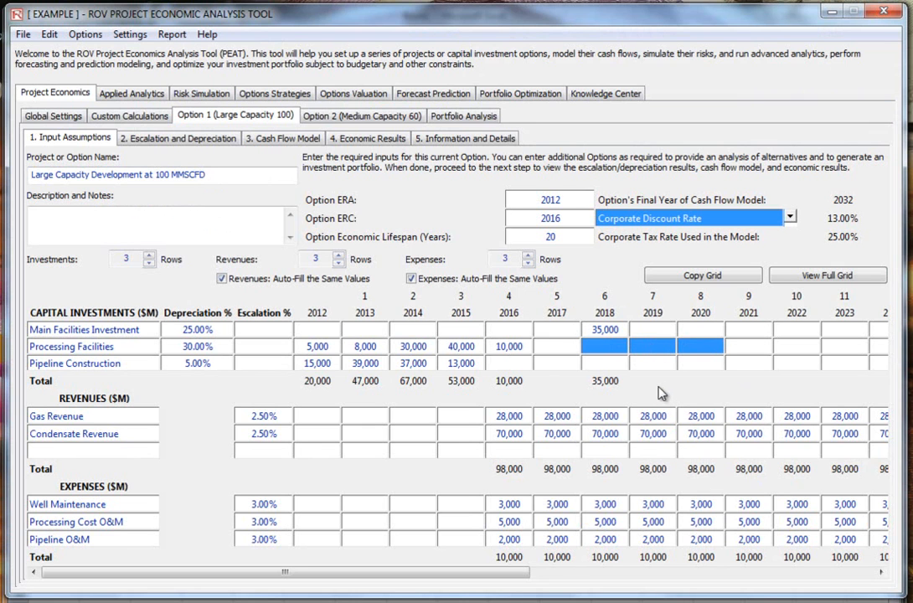
pyautogui.hotkey('ctrl', 'v')
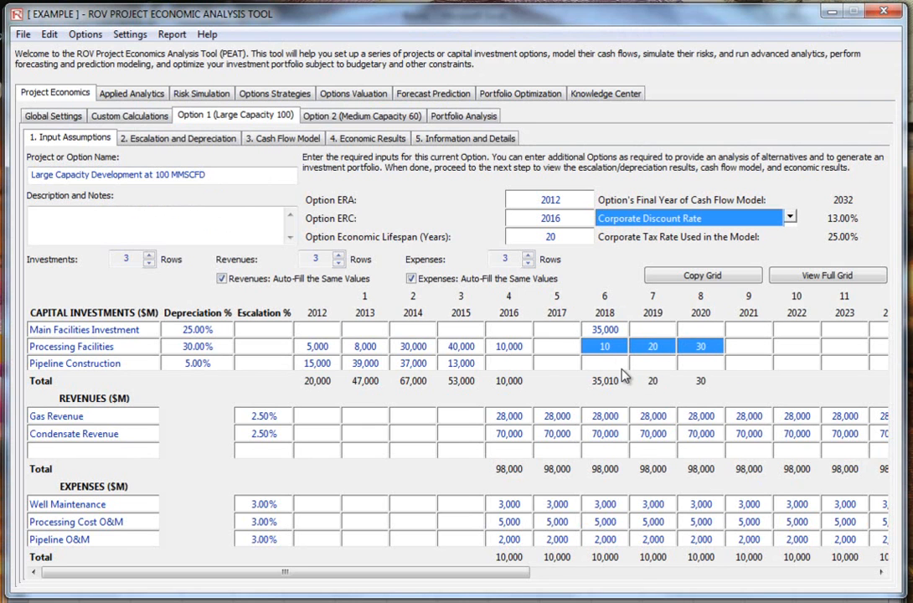
pyautogui.press('Delete')
pyautogui.click(612, 348)
pyautogui.moveTo(493, 350); pyautogui.dragTo(569, 355)
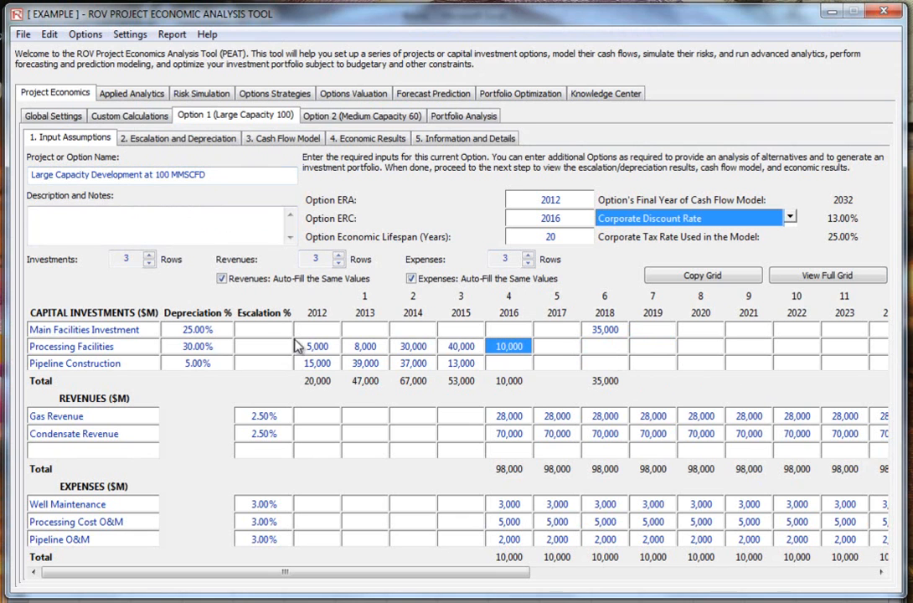
pyautogui.click(261, 331)
pyautogui.click(266, 348)
pyautogui.click(326, 331)
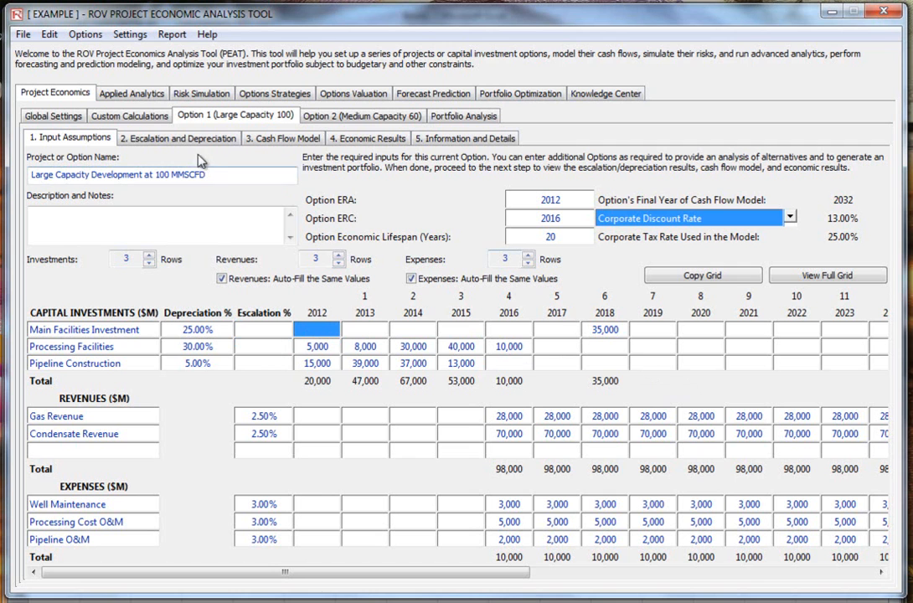
# Step: Examine Option 1's escalation and depreciation results, comparing the capital investments with their escalated amounts and viewing the full grid
pyautogui.click(191, 139)
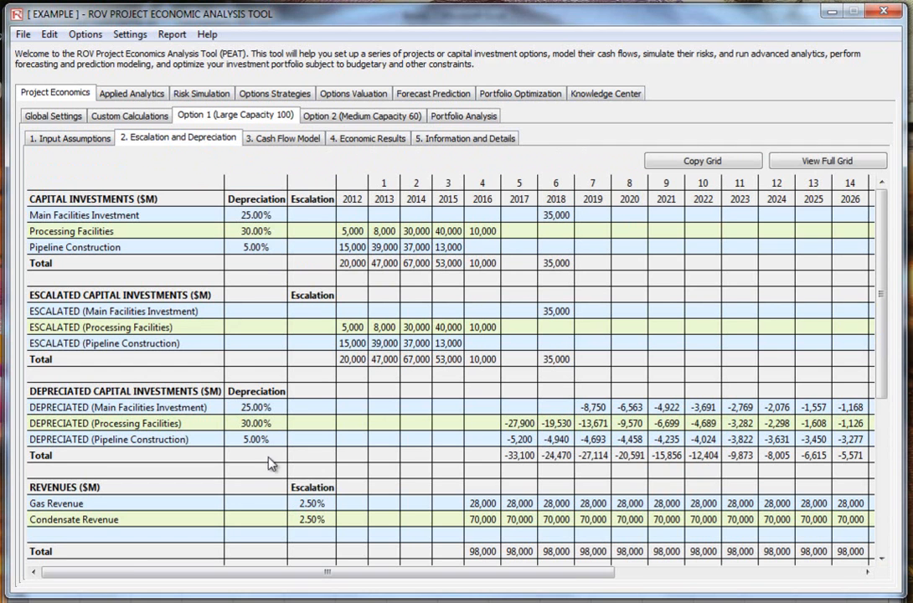
pyautogui.click(515, 280)
pyautogui.click(526, 259)
pyautogui.click(563, 249)
pyautogui.click(618, 274)
pyautogui.click(126, 216)
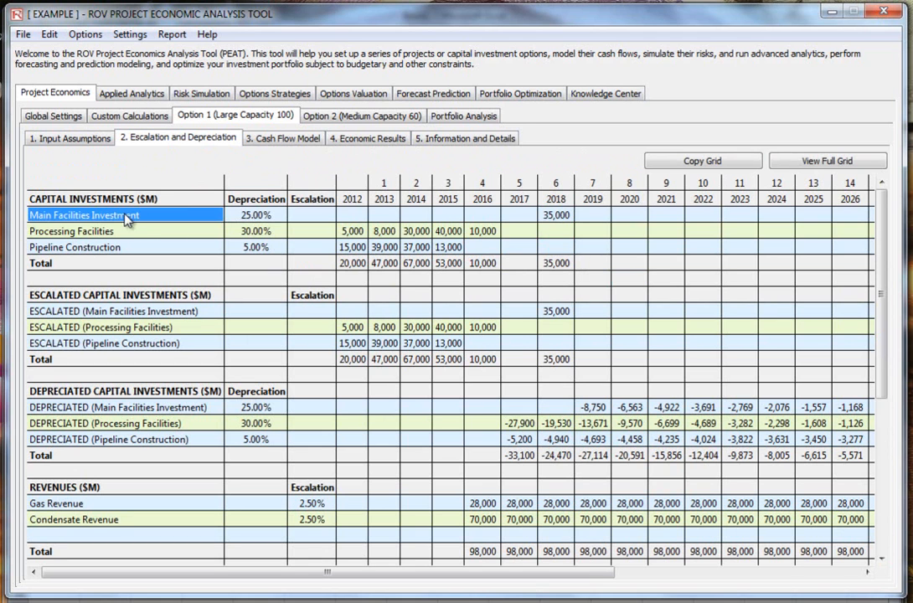
pyautogui.click(134, 230)
pyautogui.moveTo(199, 220); pyautogui.dragTo(677, 221)
pyautogui.click(587, 328)
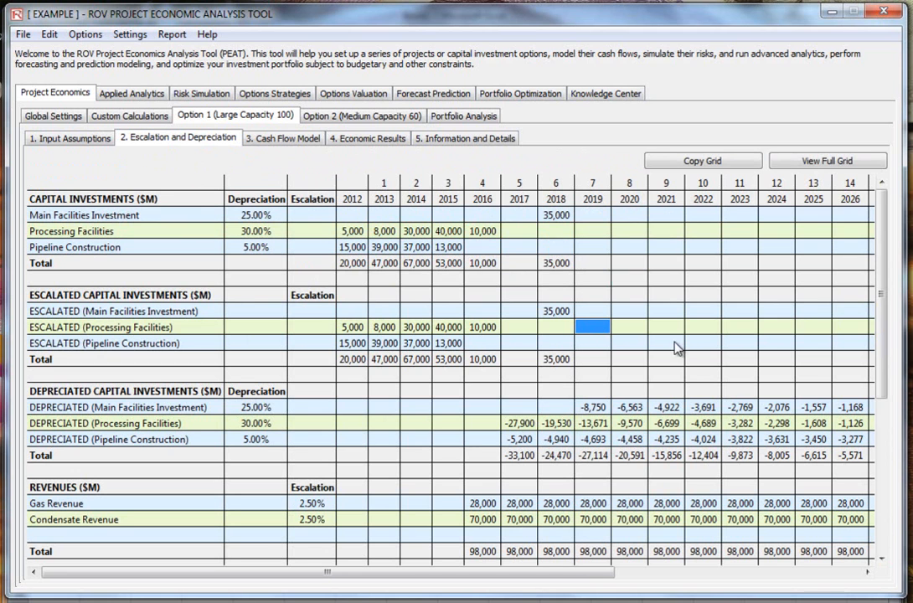
pyautogui.moveTo(193, 328); pyautogui.dragTo(744, 359)
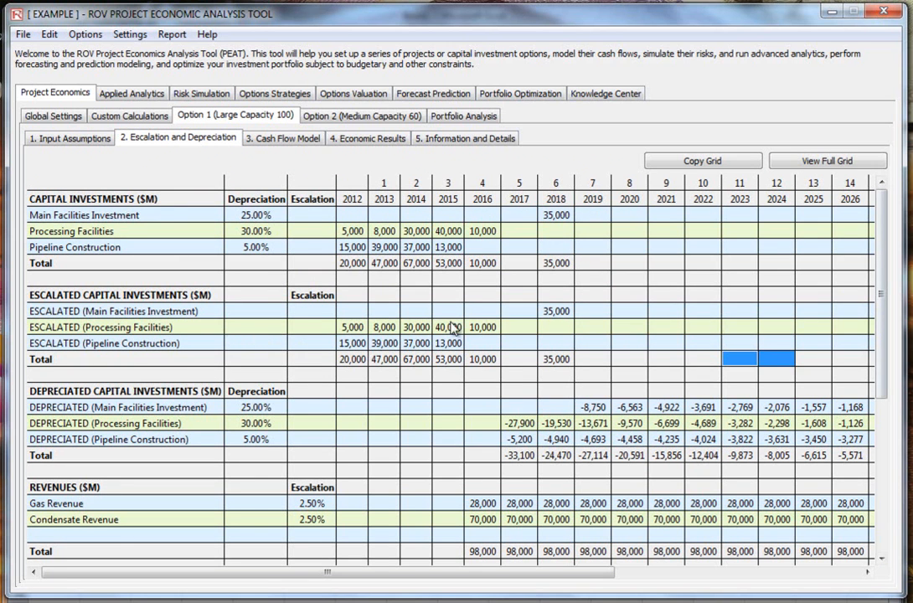
pyautogui.moveTo(430, 573); pyautogui.dragTo(260, 568)
pyautogui.click(816, 161)
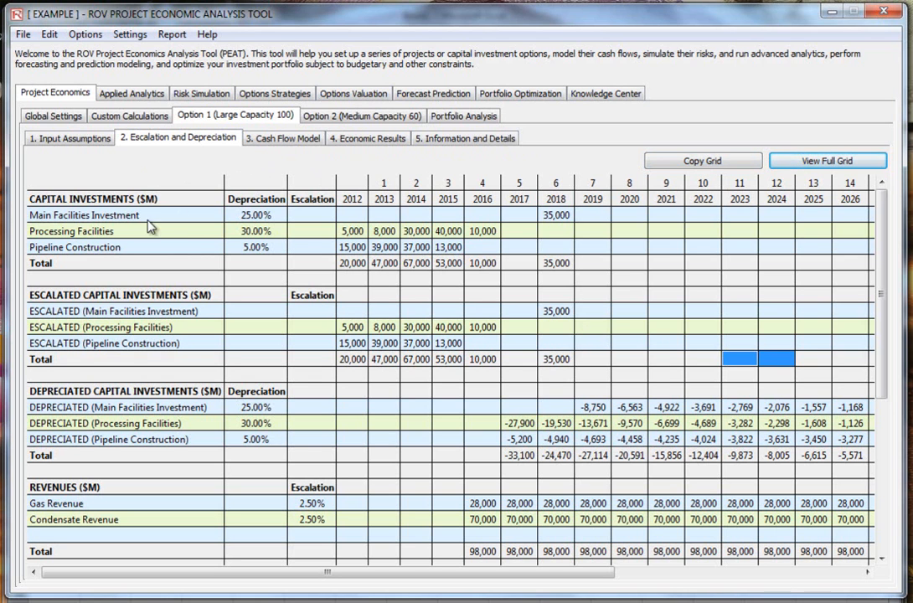
# Step: Examine Option 1's cash flow model across all years and compare it with the escalation and depreciation results
pyautogui.click(302, 142)
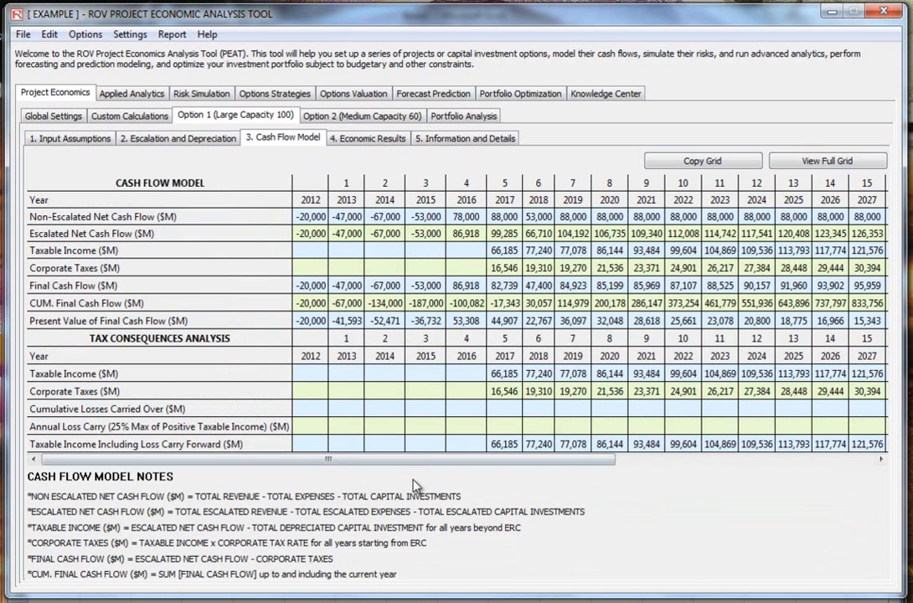
pyautogui.moveTo(437, 460); pyautogui.dragTo(268, 454)
pyautogui.click(219, 139)
pyautogui.click(264, 139)
pyautogui.click(222, 139)
pyautogui.click(270, 141)
# Step: Copy Option 1's economic results and paste them into the Excel workbook starting at cell B30
pyautogui.click(361, 142)
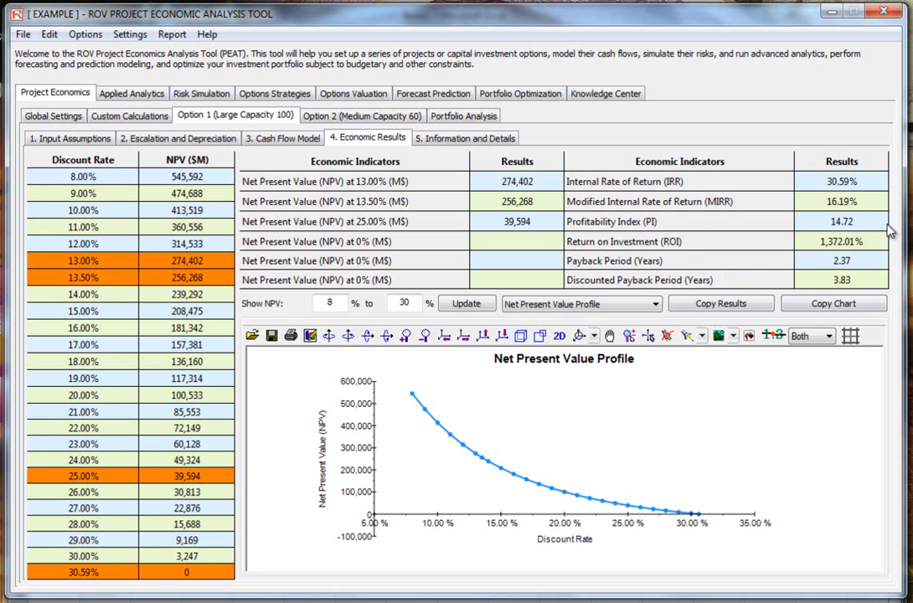
pyautogui.click(728, 311)
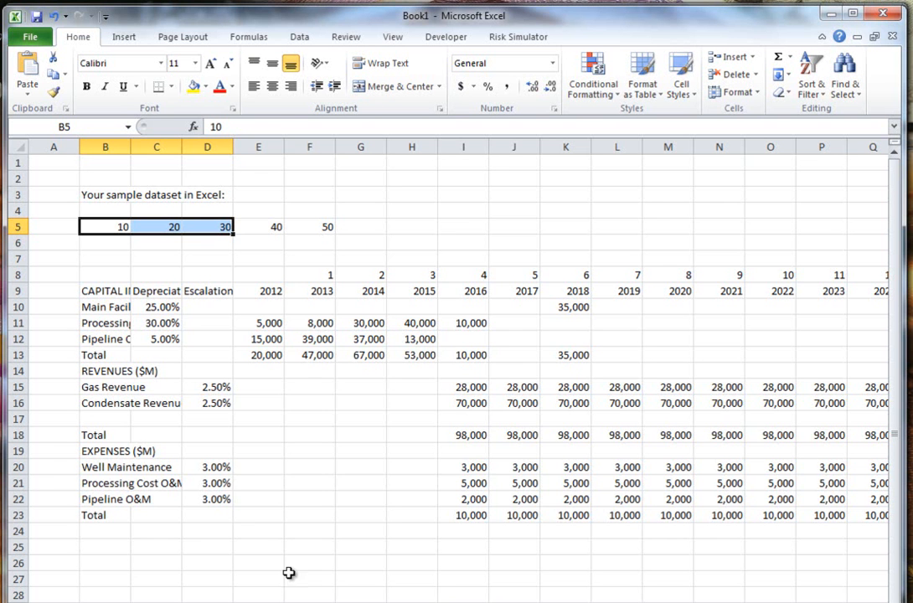
pyautogui.scroll(-9, 253, 298)
pyautogui.click(107, 196)
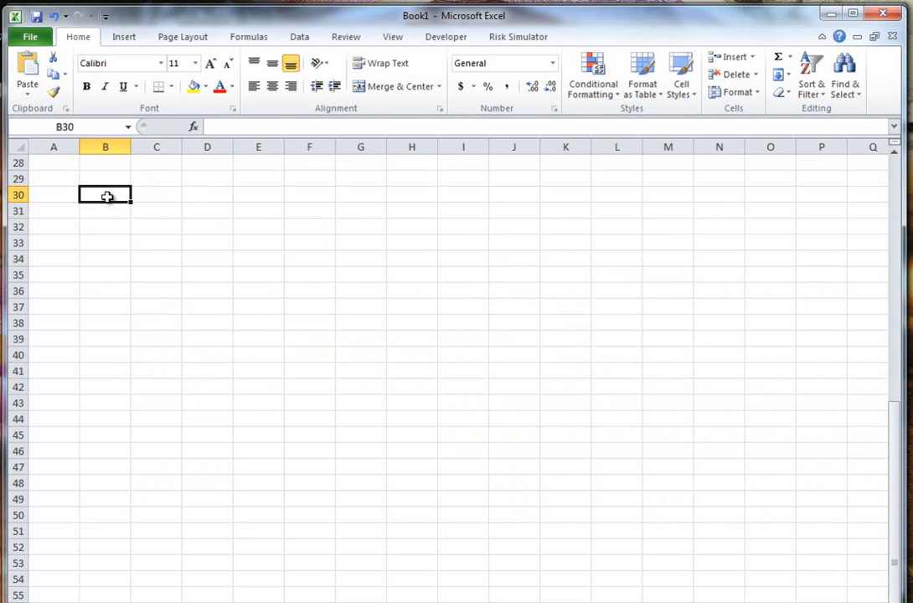
pyautogui.rightClick(107, 197)
pyautogui.click(113, 421)
pyautogui.click(418, 290)
# Step: Widen columns B to D so the pasted economic indicators fit
pyautogui.click(199, 210)
pyautogui.moveTo(131, 144); pyautogui.dragTo(336, 138)
pyautogui.doubleClick(390, 134)
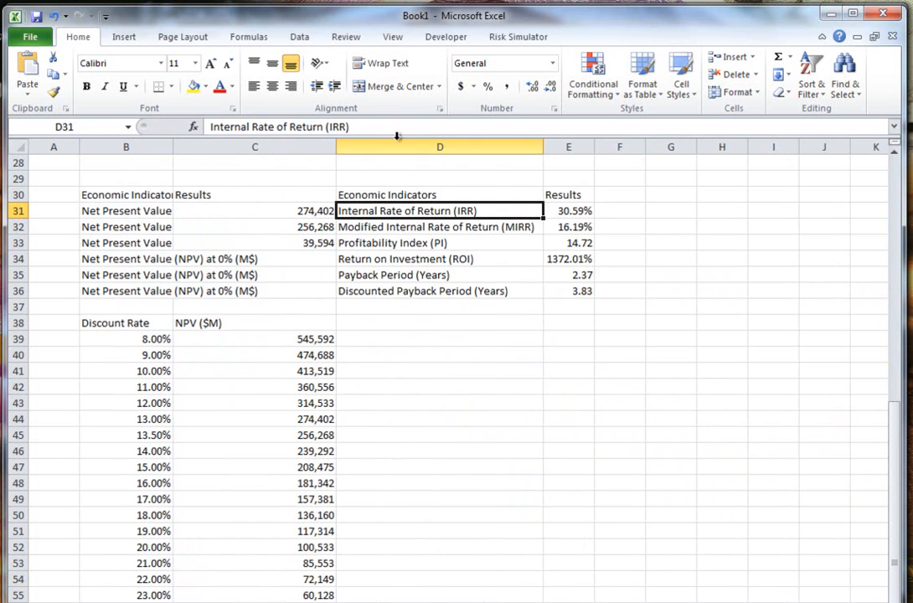
pyautogui.click(507, 274)
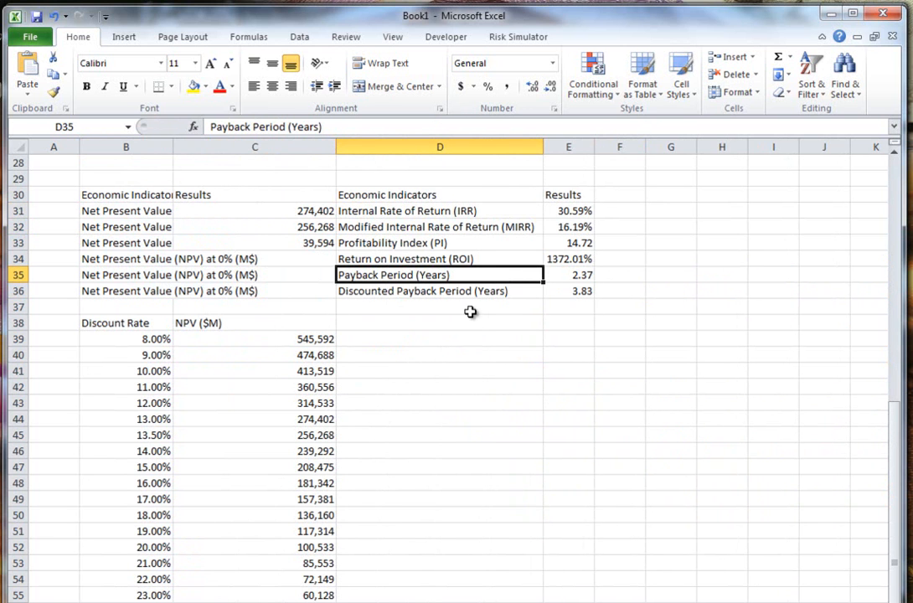
# Step: Switch back to PEAT and review the chart types available for Option 1's economic results
pyautogui.hotkey('alt', 'Tab')
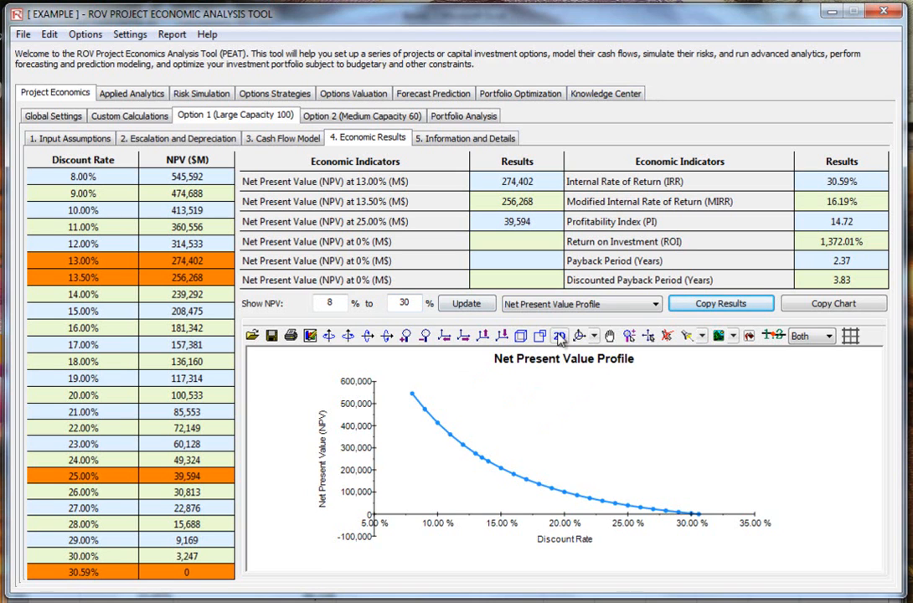
pyautogui.click(574, 304)
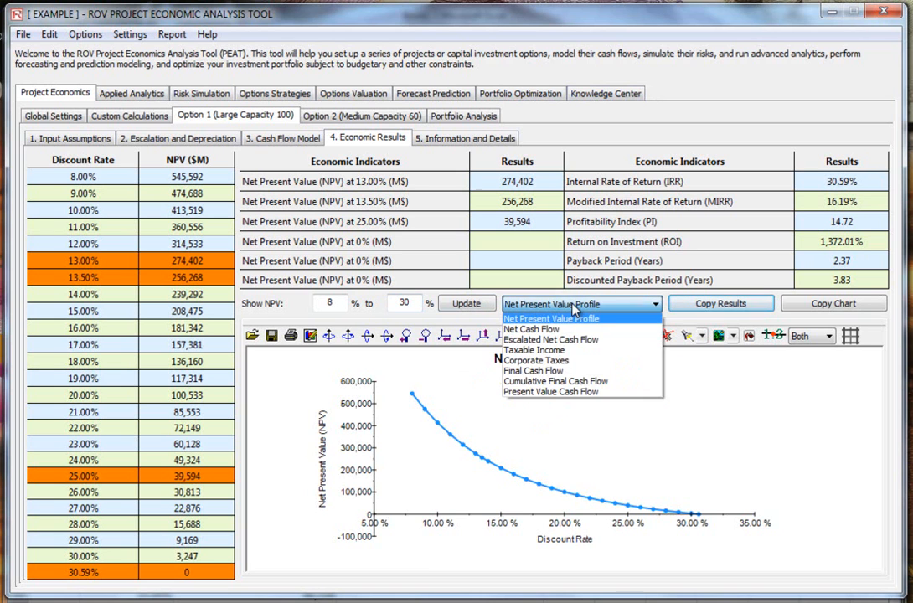
pyautogui.click(575, 307)
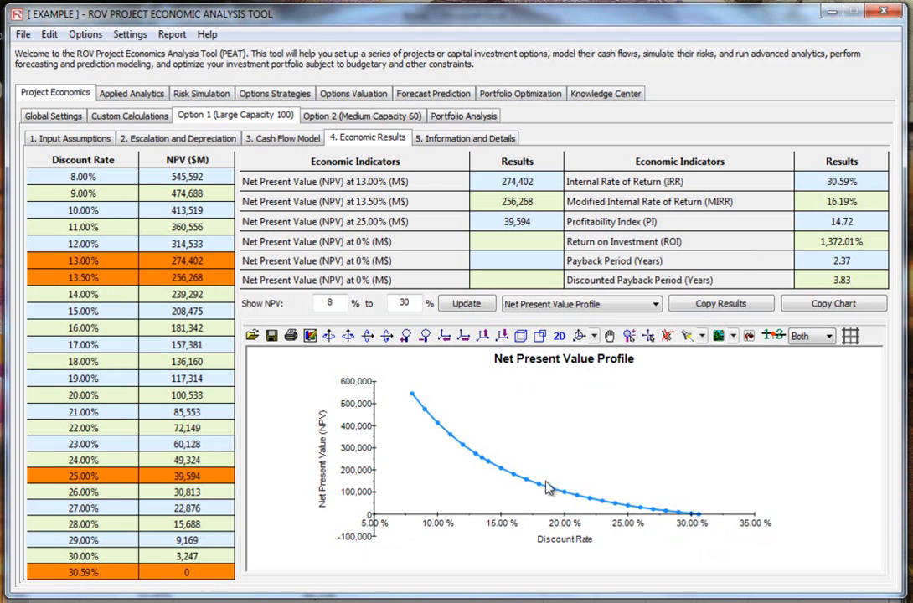
# Step: Make both lines of the Description text bold in Option 1's information and details
pyautogui.click(463, 139)
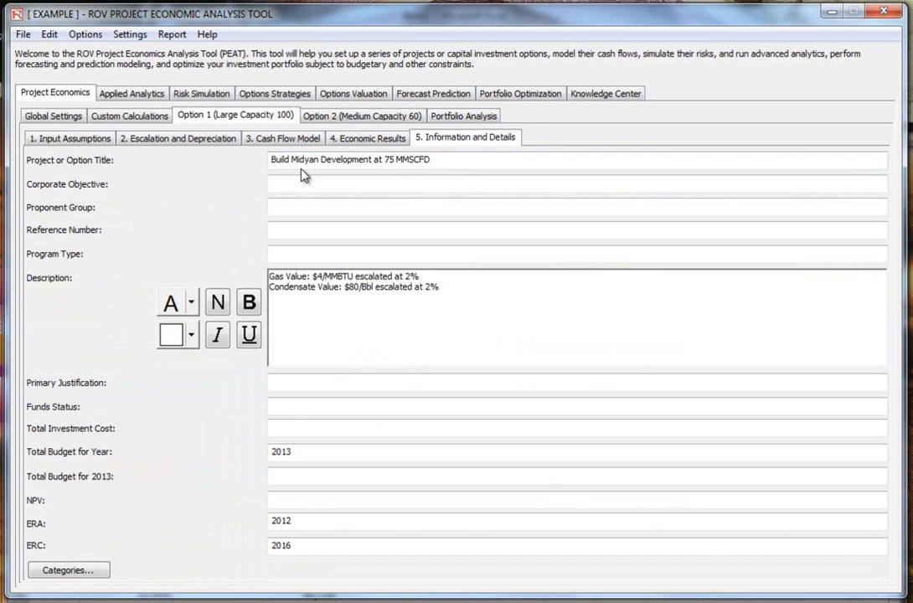
pyautogui.click(363, 185)
pyautogui.moveTo(453, 318); pyautogui.dragTo(235, 257)
pyautogui.click(518, 281)
pyautogui.moveTo(459, 291); pyautogui.dragTo(268, 274)
pyautogui.click(249, 302)
pyautogui.click(525, 310)
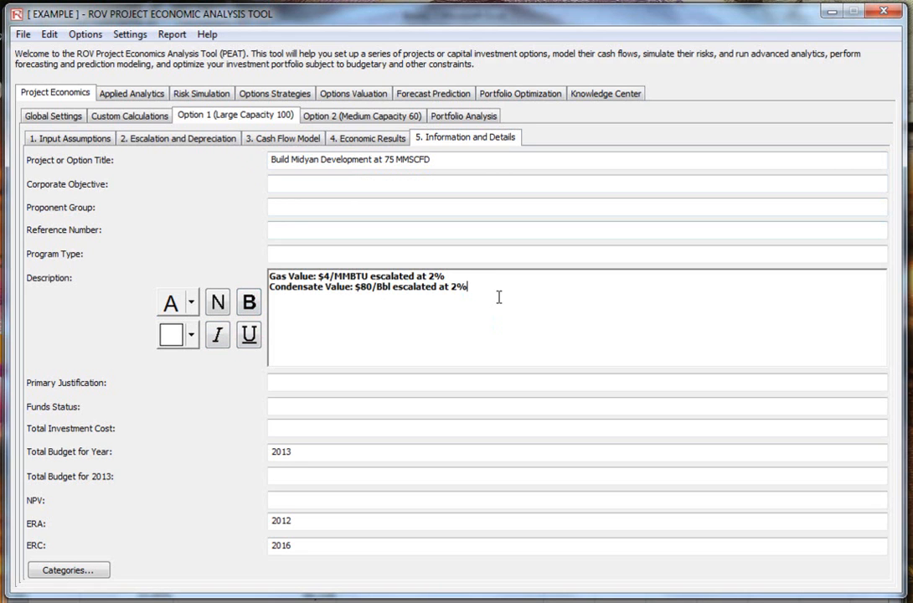
# Step: Rename the Reference Number category as Ref Number in the category titles of Option 1's information and details
pyautogui.click(57, 571)
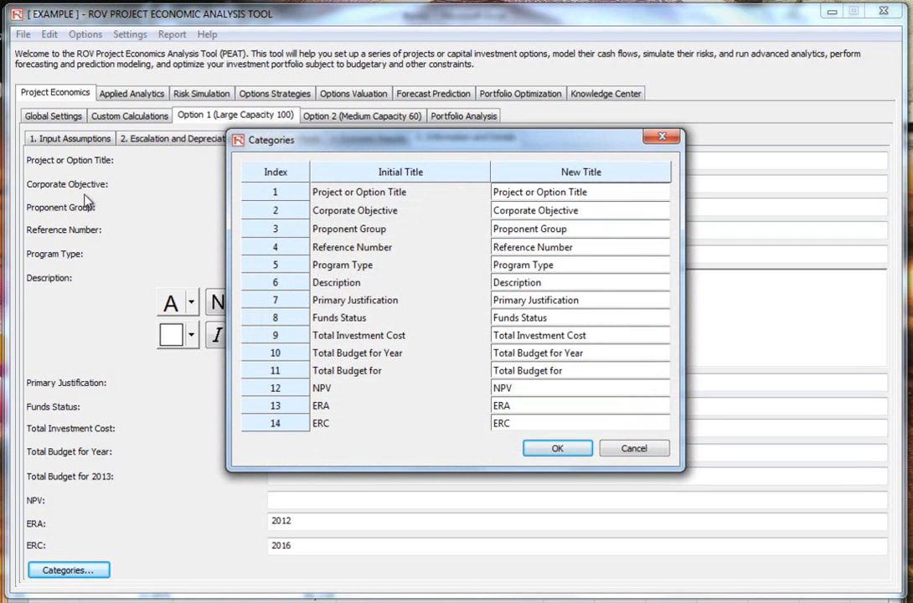
pyautogui.click(579, 251)
pyautogui.click(584, 252)
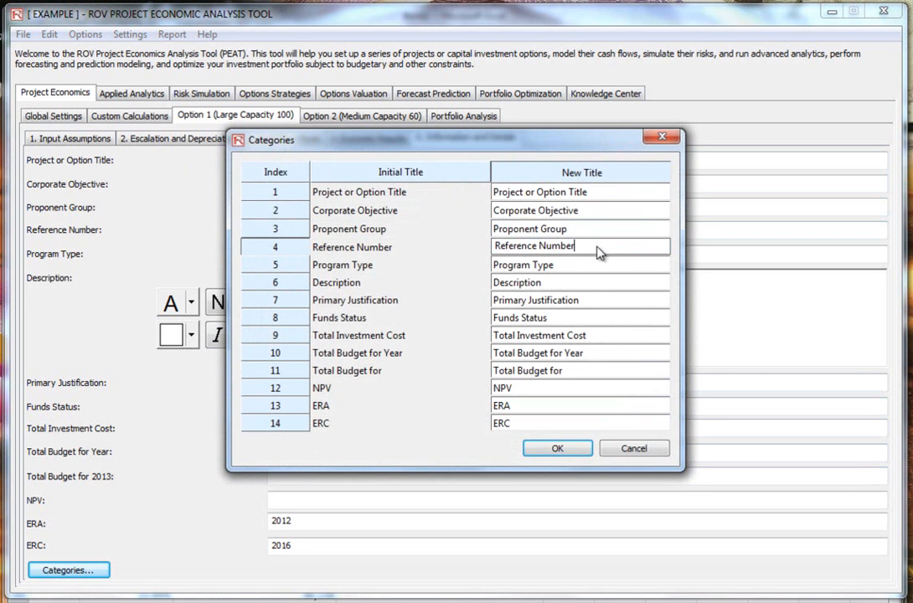
pyautogui.doubleClick(548, 246)
pyautogui.click(538, 252)
pyautogui.press('BackSpace')
pyautogui.press('BackSpace')
pyautogui.press('BackSpace')
pyautogui.press('BackSpace')
pyautogui.press('BackSpace')
pyautogui.press('BackSpace')
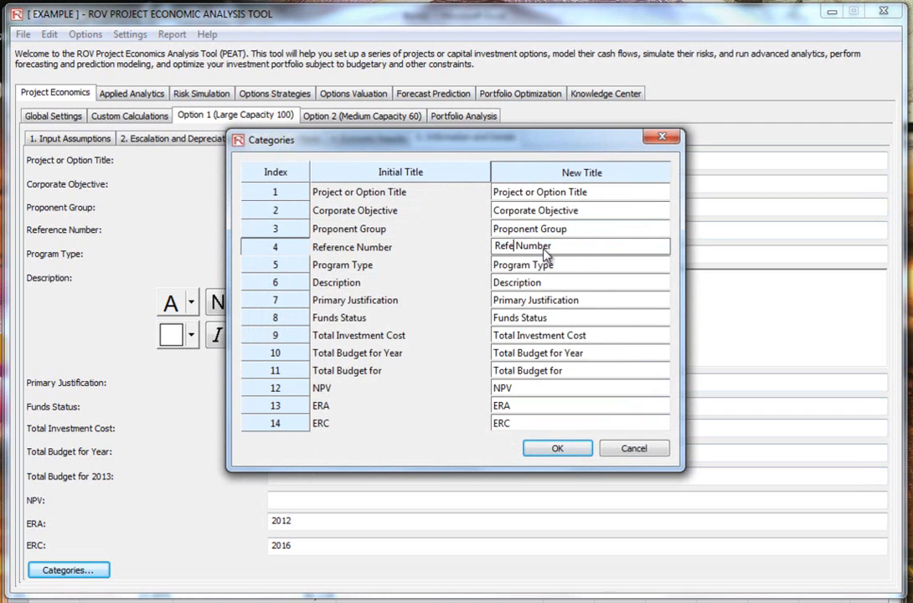
pyautogui.click(555, 447)
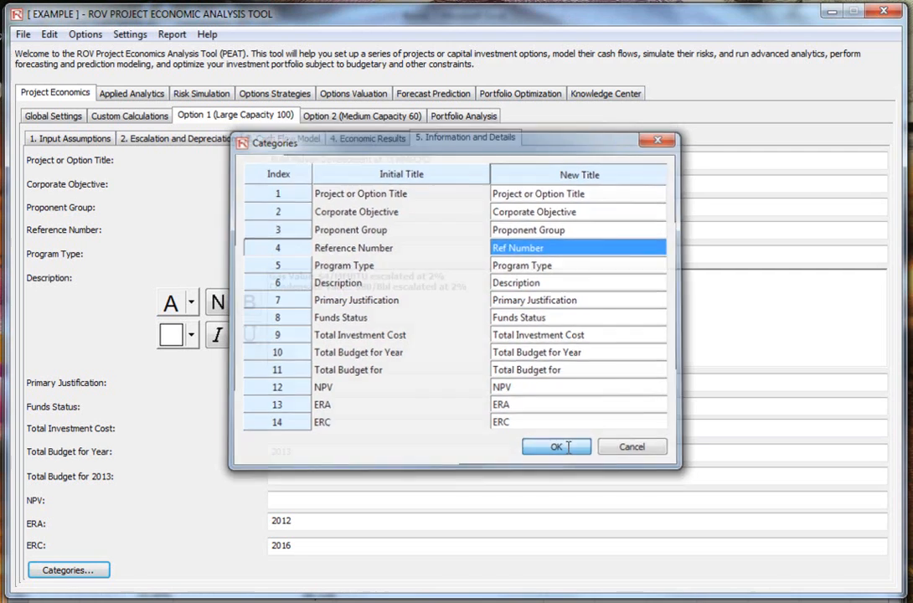
# Step: Revisit Option 1's input assumptions, economic results and details, and compare its economic results with those of Option 2
pyautogui.click(373, 140)
pyautogui.click(433, 141)
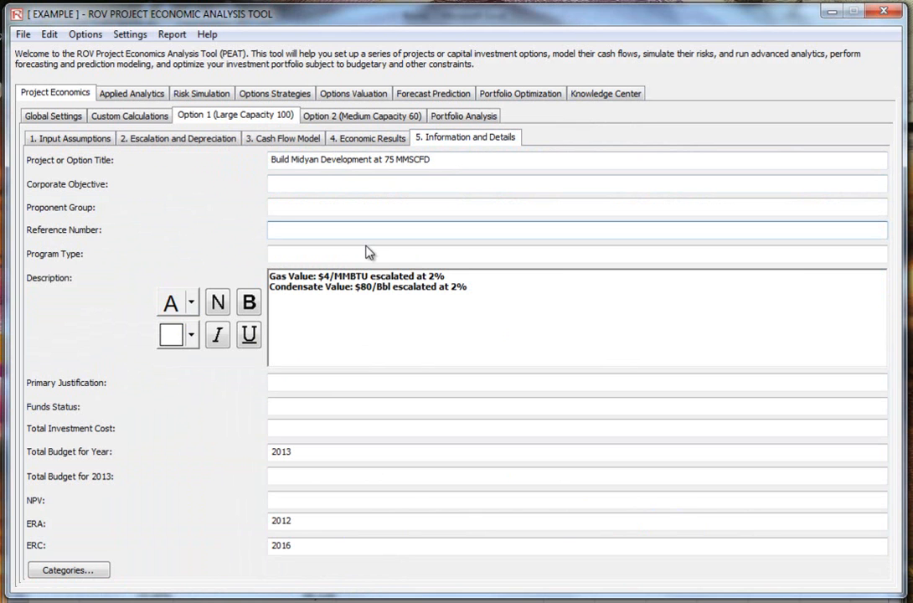
pyautogui.click(104, 141)
pyautogui.click(377, 139)
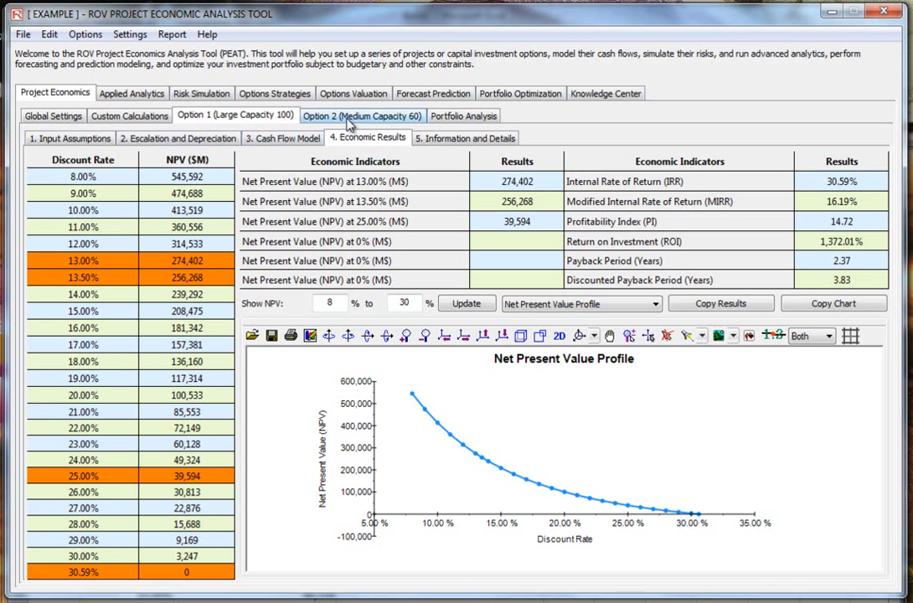
pyautogui.click(308, 114)
pyautogui.click(374, 139)
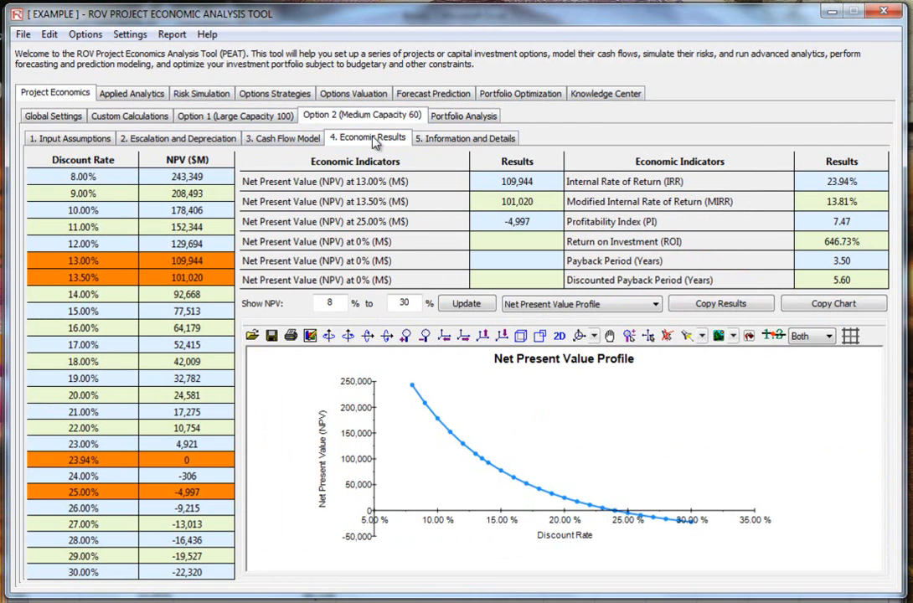
# Step: Chart Option 1's Net Cash Flow, and switch the chart to Escalated Net Cash Flow
pyautogui.click(229, 113)
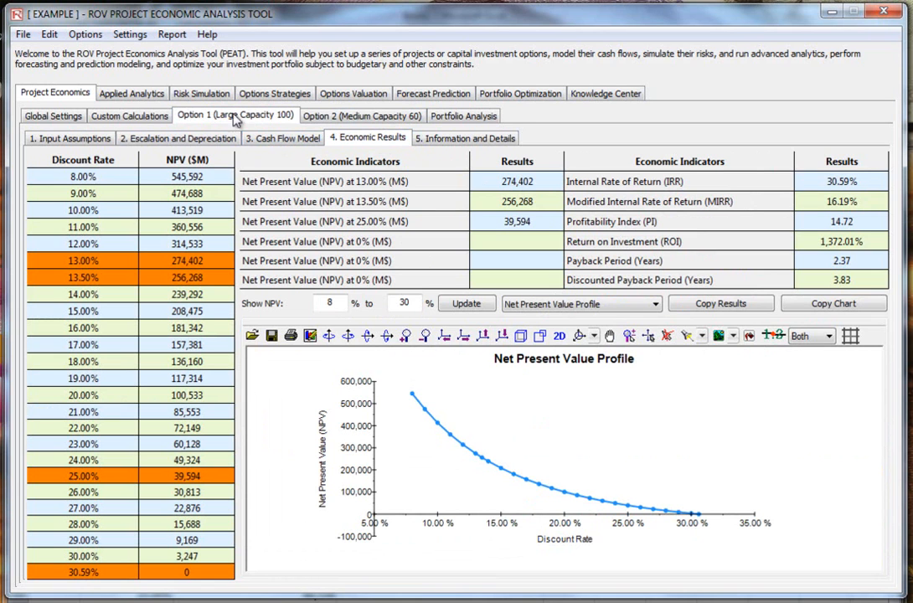
pyautogui.click(602, 304)
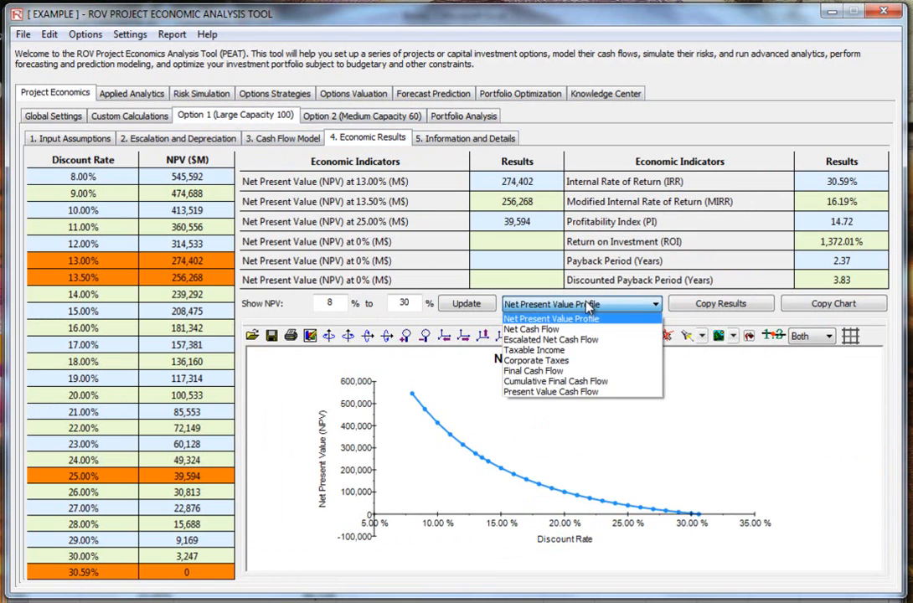
pyautogui.click(566, 332)
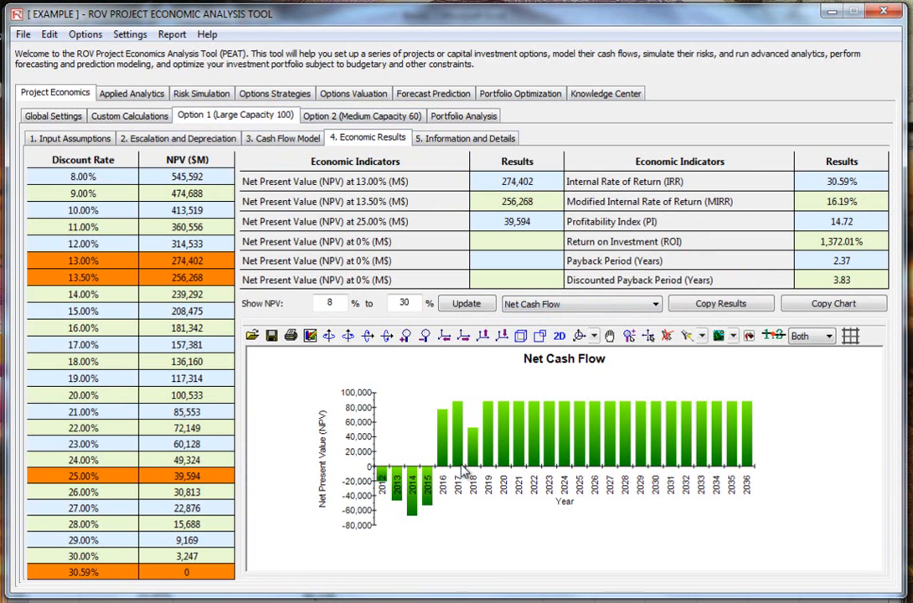
pyautogui.click(623, 307)
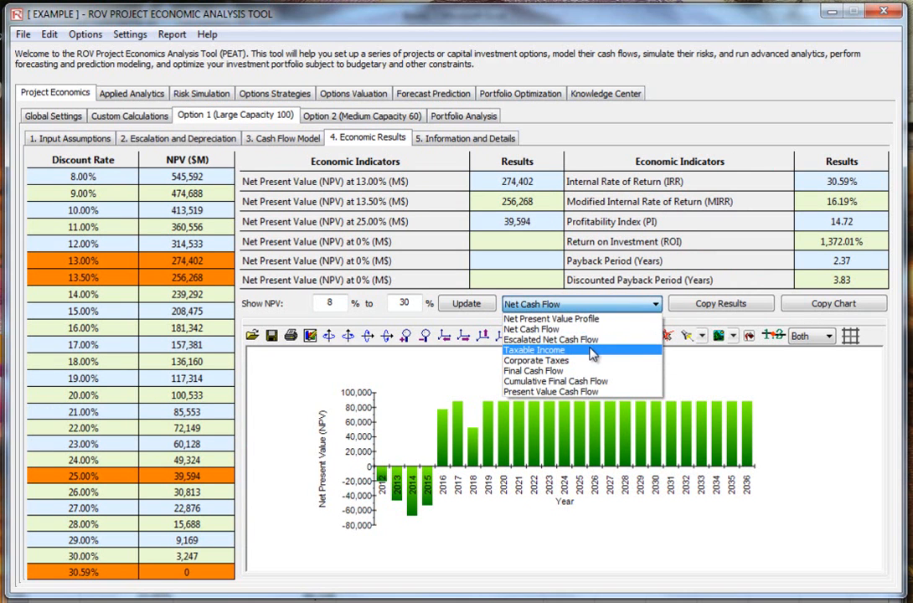
pyautogui.click(600, 340)
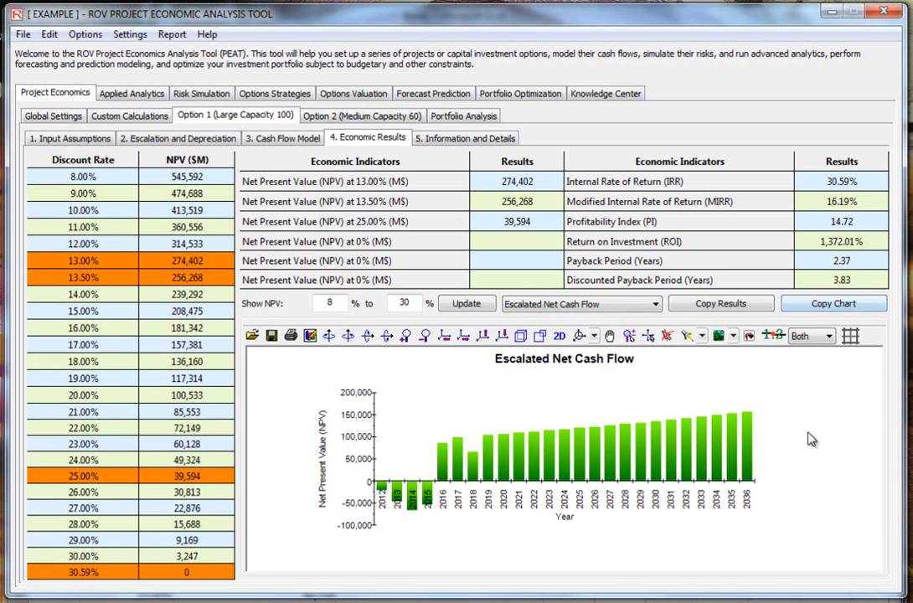
# Step: Try the gridlines and the data labels on the Escalated Net Cash Flow chart, turning each on and off again
pyautogui.click(852, 337)
pyautogui.click(852, 337)
pyautogui.click(772, 337)
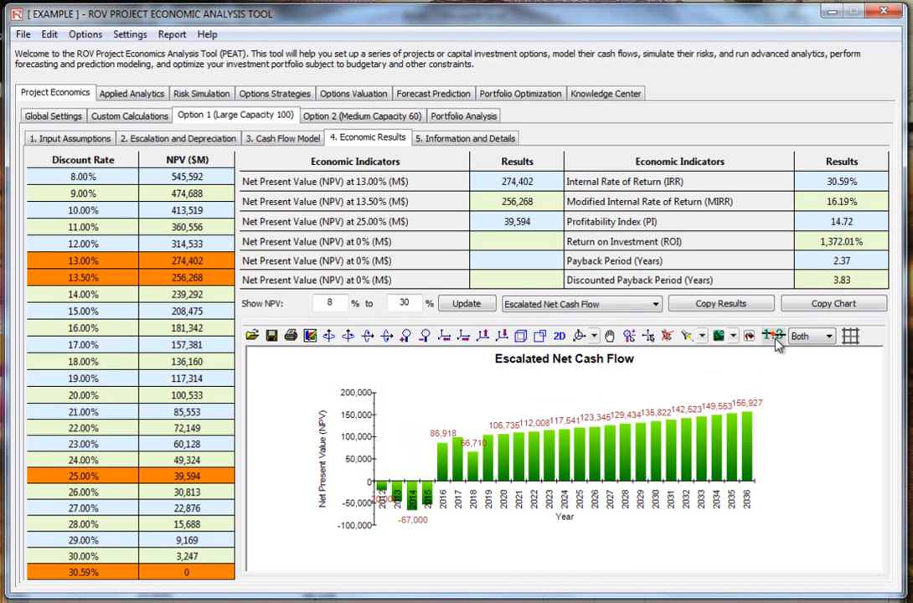
pyautogui.click(772, 337)
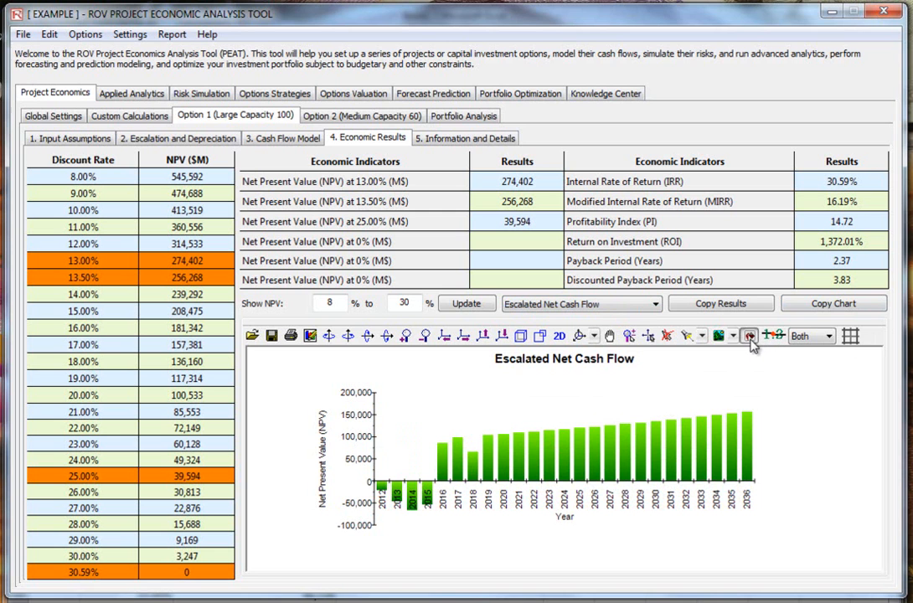
pyautogui.click(750, 337)
pyautogui.moveTo(0, 0); pyautogui.dragTo(547, 178)
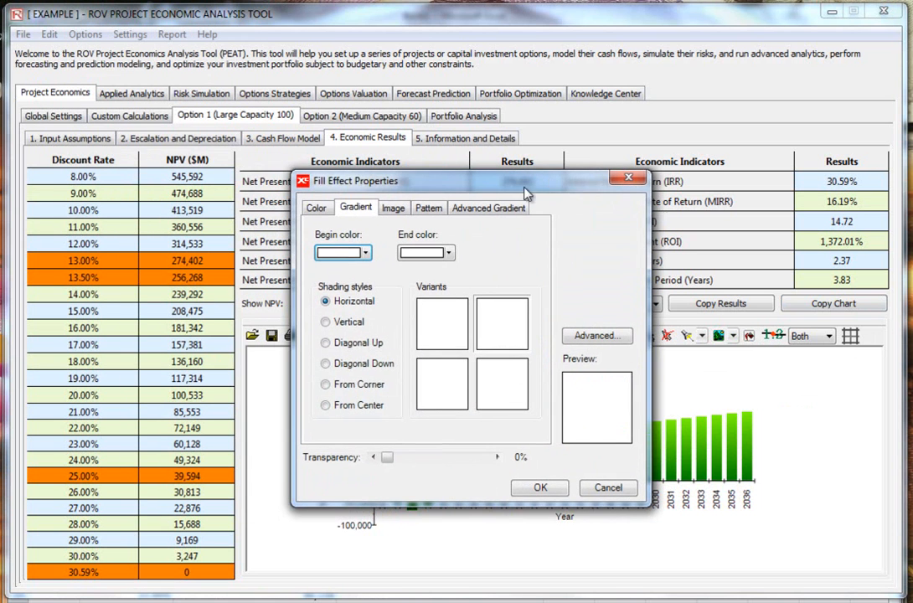
pyautogui.click(366, 253)
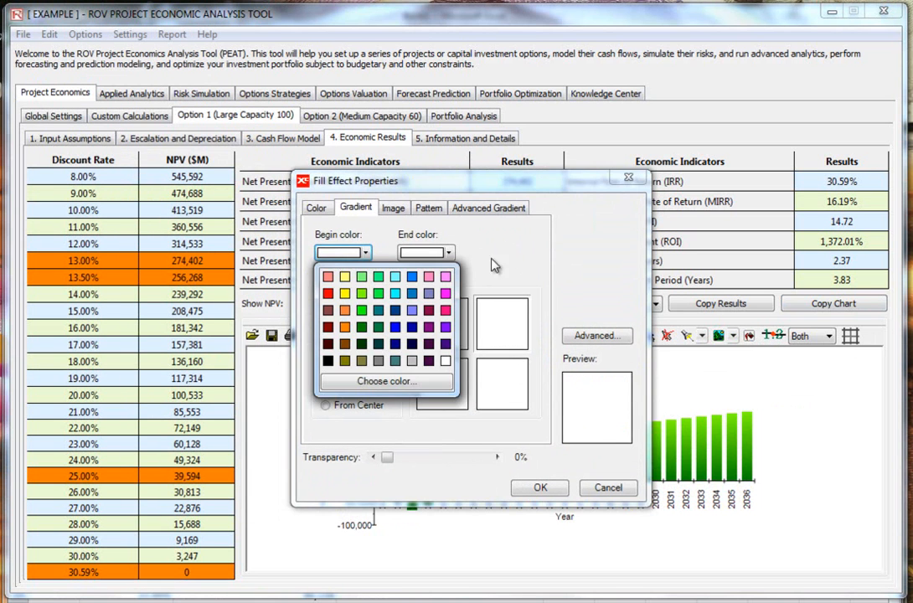
pyautogui.click(593, 251)
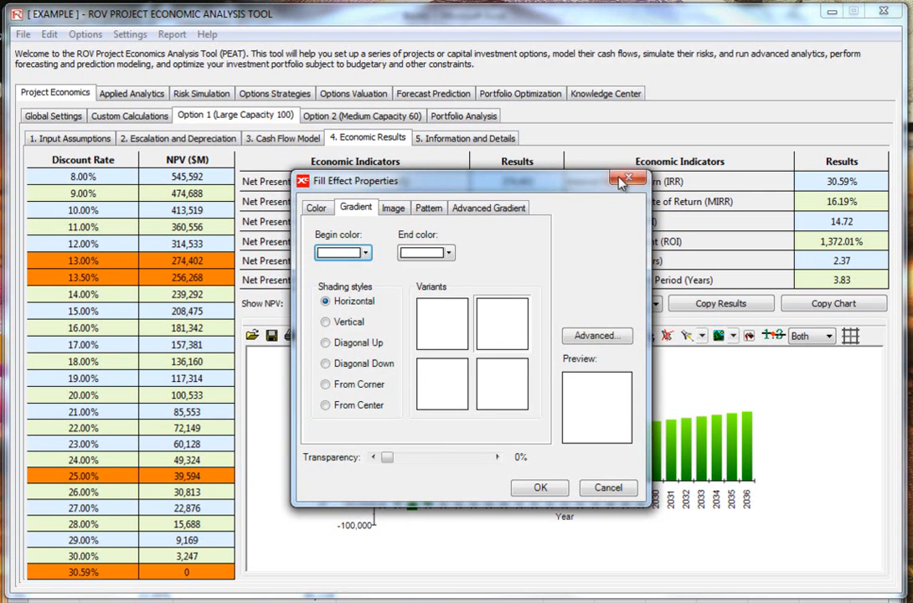
pyautogui.click(620, 489)
# Step: Enlarge Option 1's Escalated Net Cash Flow chart within the chart area, keeping it centred
pyautogui.click(405, 338)
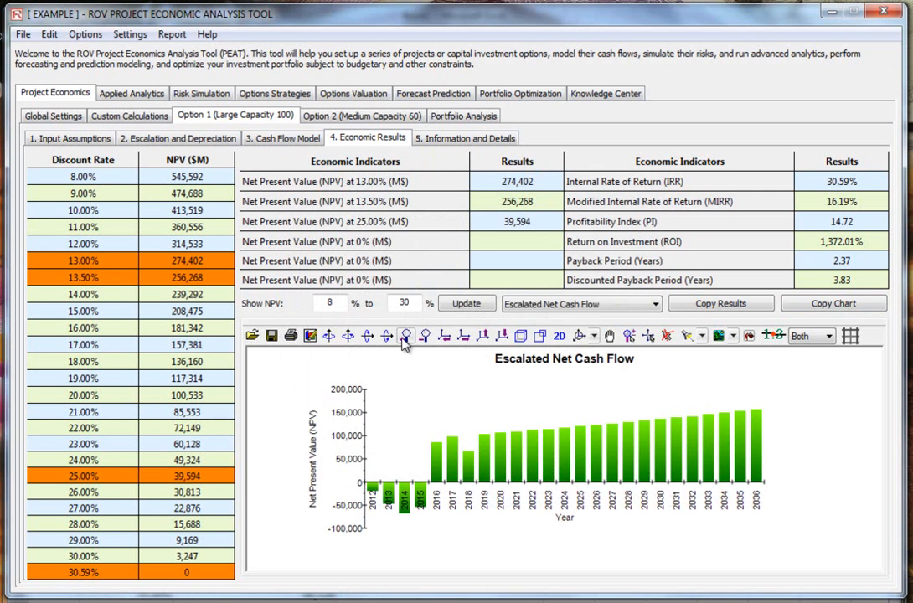
pyautogui.click(405, 338)
pyautogui.click(444, 339)
pyautogui.click(463, 339)
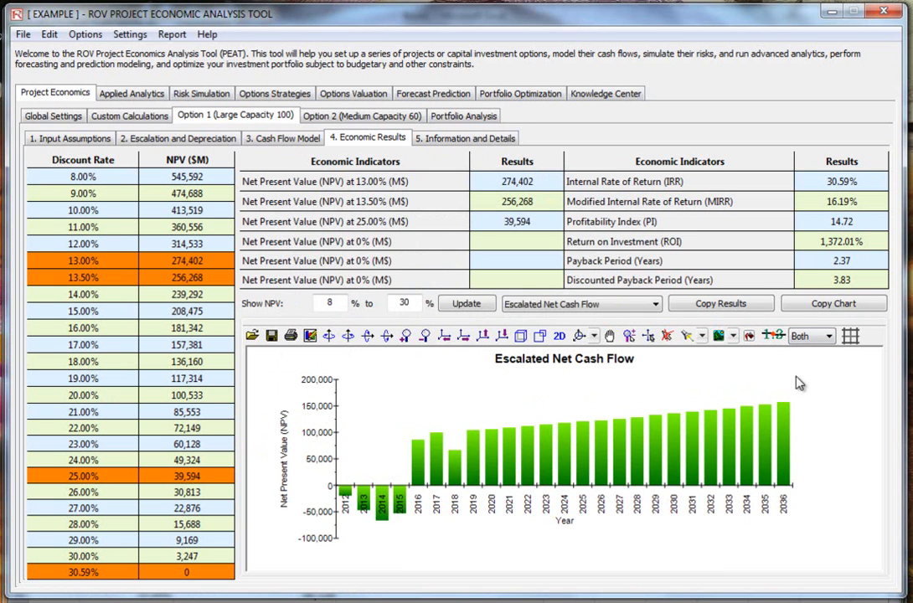
# Step: View Option 2's economic results and check the commands for adding, deleting, duplicating, rearranging and renaming options
pyautogui.click(337, 119)
pyautogui.click(290, 119)
pyautogui.click(323, 118)
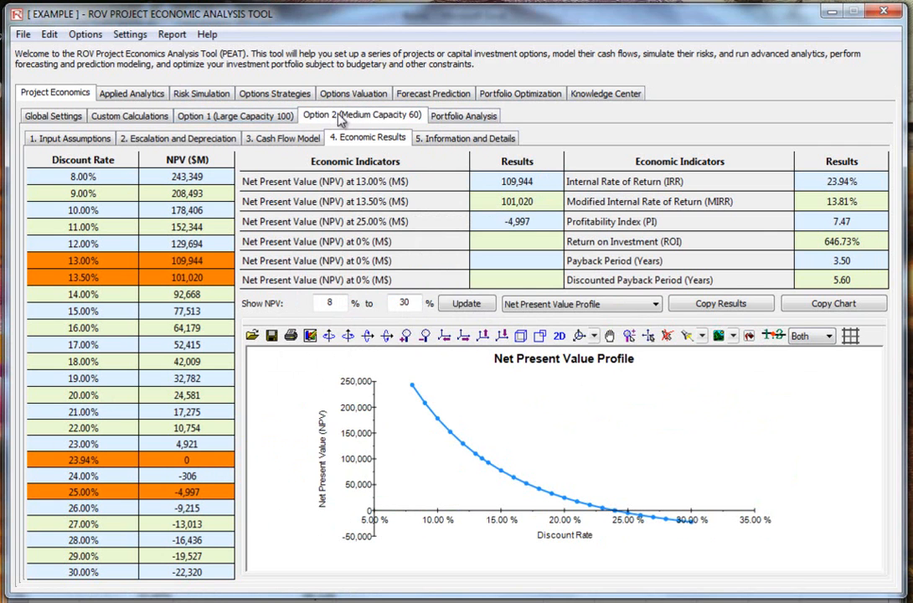
pyautogui.click(76, 35)
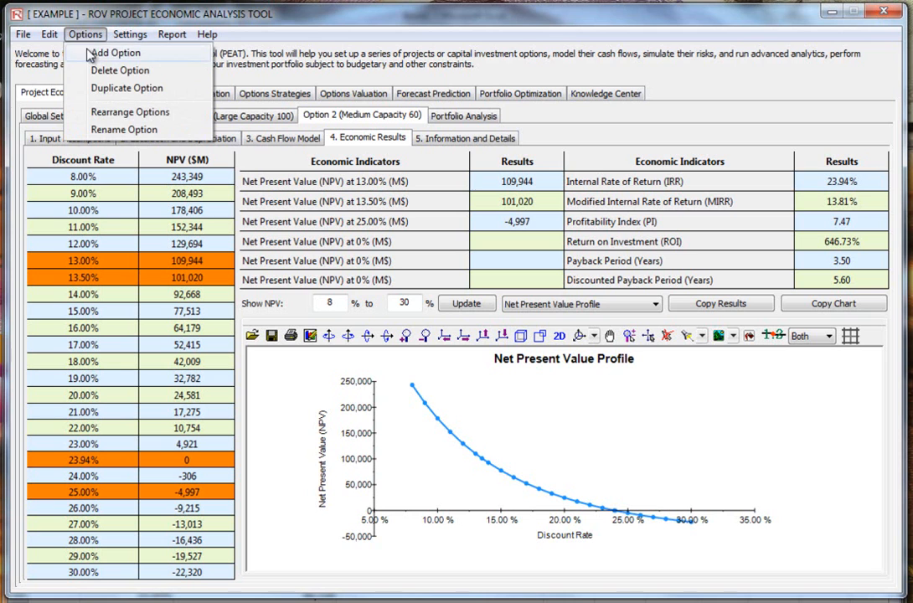
pyautogui.click(359, 119)
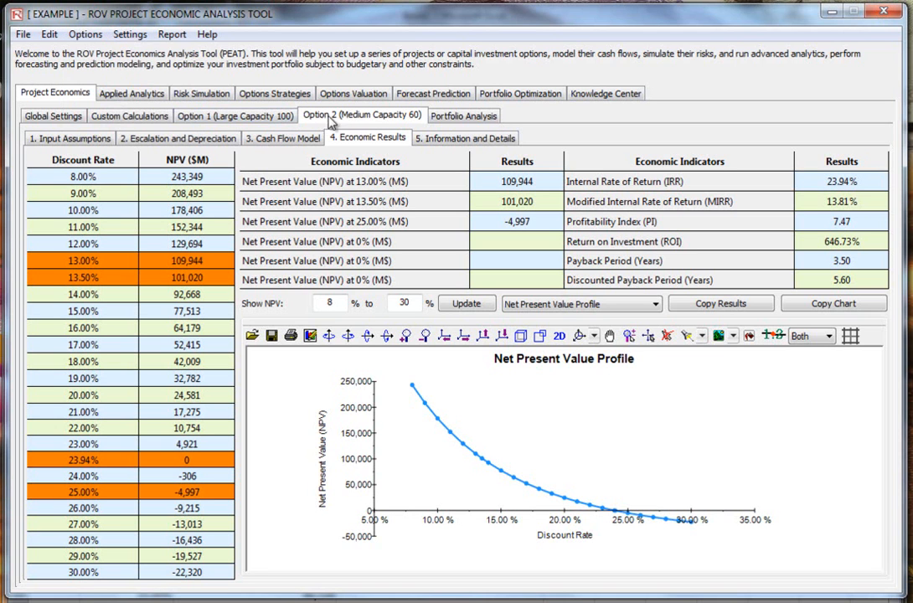
# Step: Review Option 2's input assumptions, the Duplicate Option command, and Option 2's information and details
pyautogui.click(60, 137)
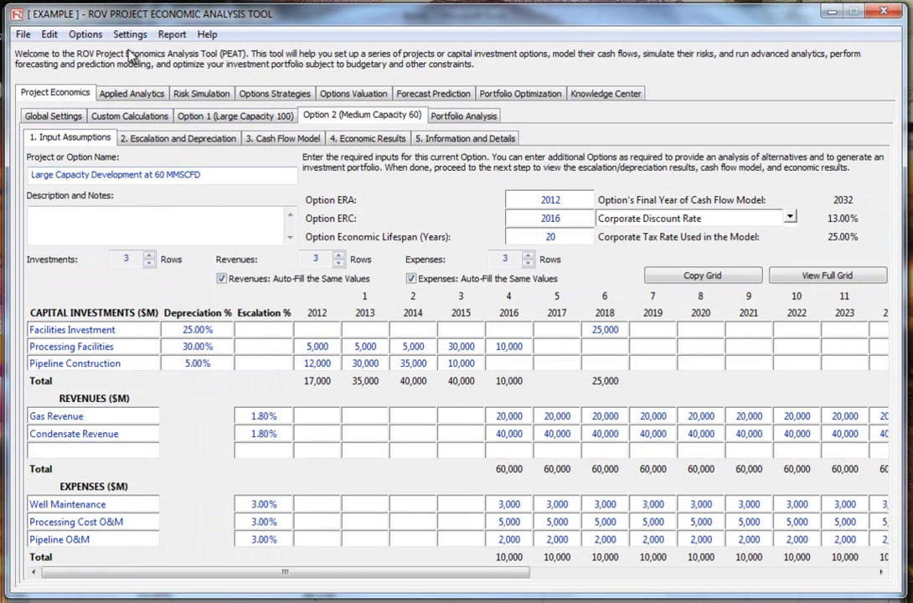
pyautogui.click(86, 36)
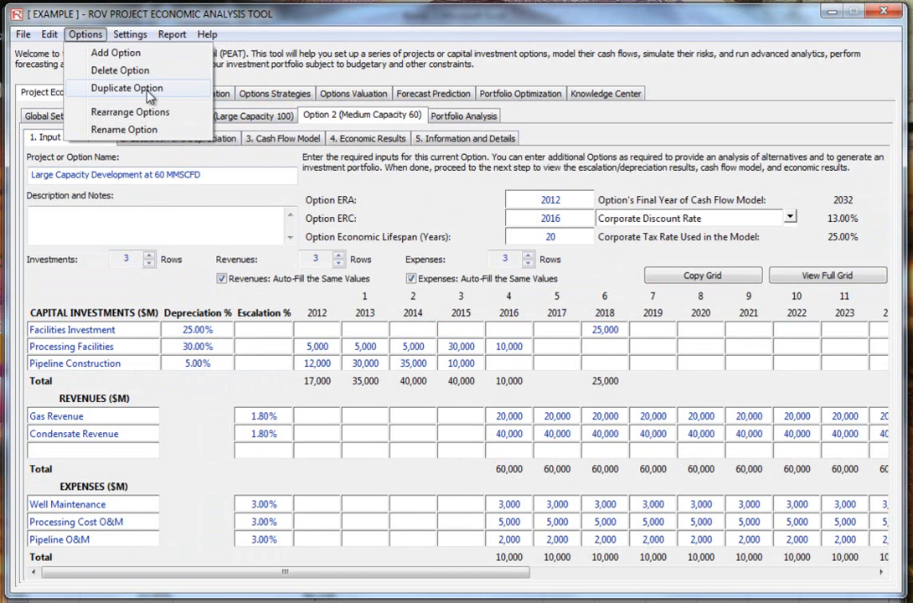
pyautogui.click(352, 117)
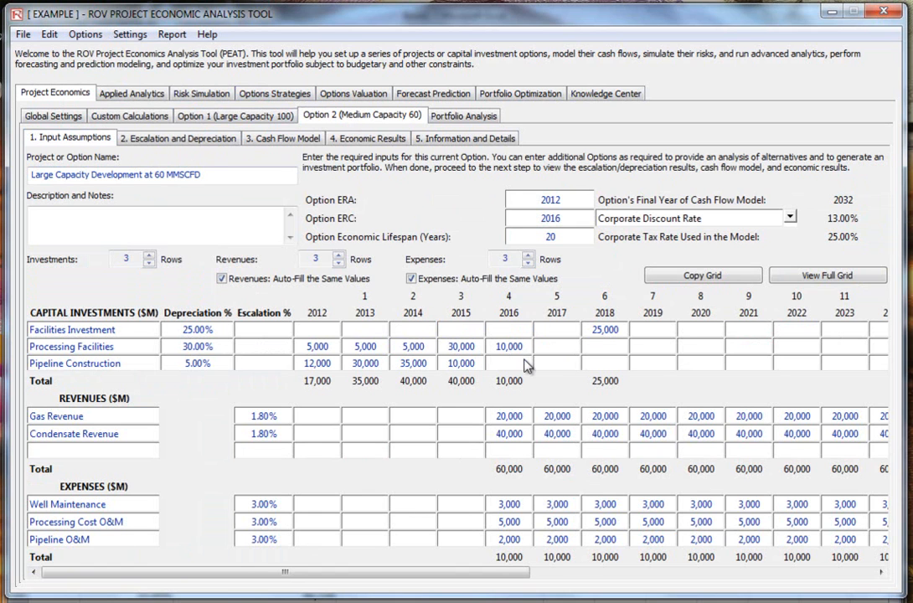
pyautogui.click(373, 140)
pyautogui.click(444, 139)
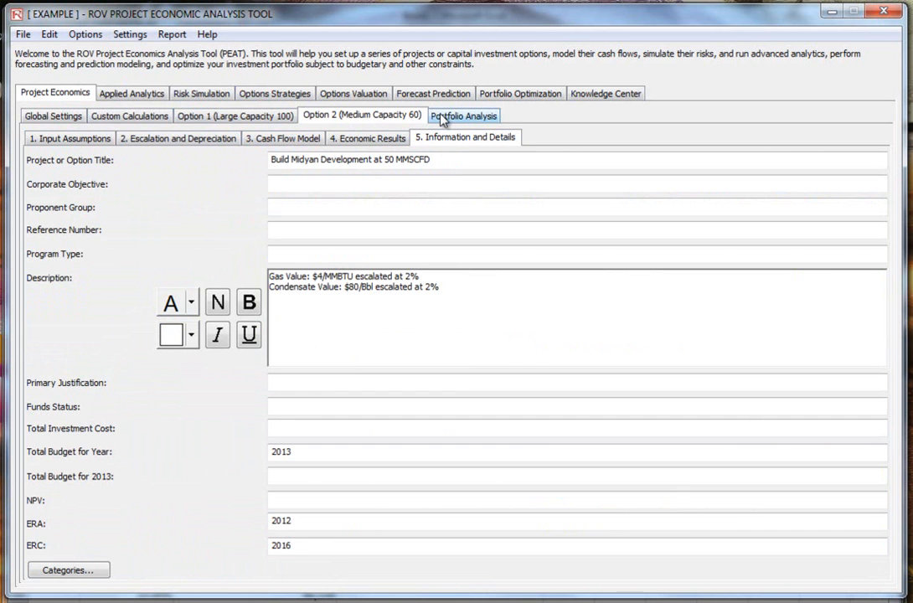
# Step: Open the portfolio analysis and compare the economic indicators and charts of both options side by side
pyautogui.click(451, 119)
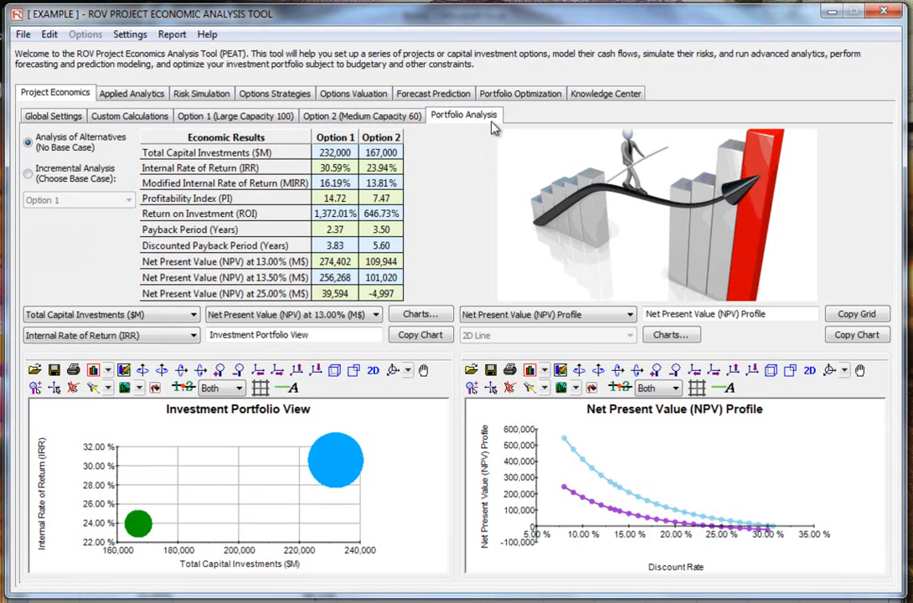
pyautogui.click(239, 116)
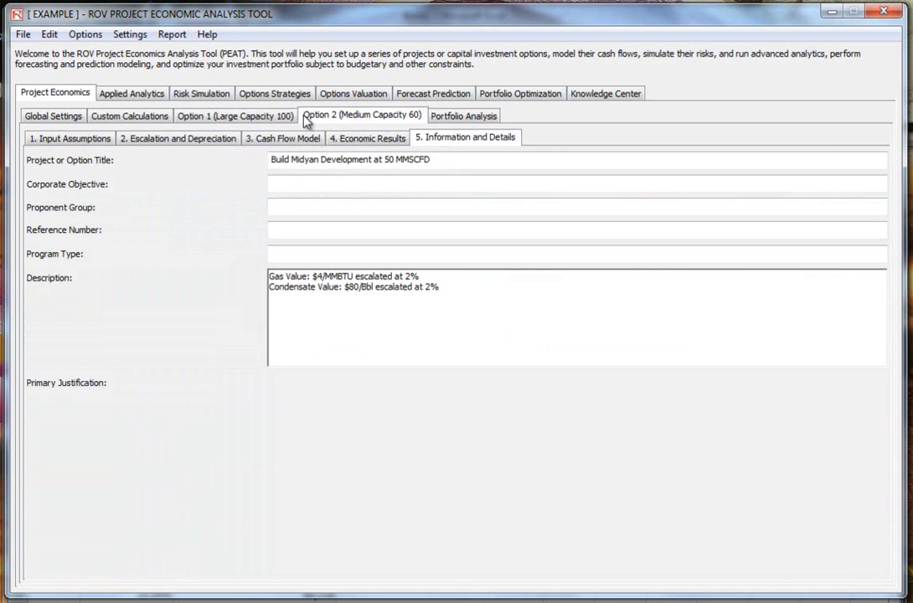
pyautogui.click(362, 117)
pyautogui.click(281, 120)
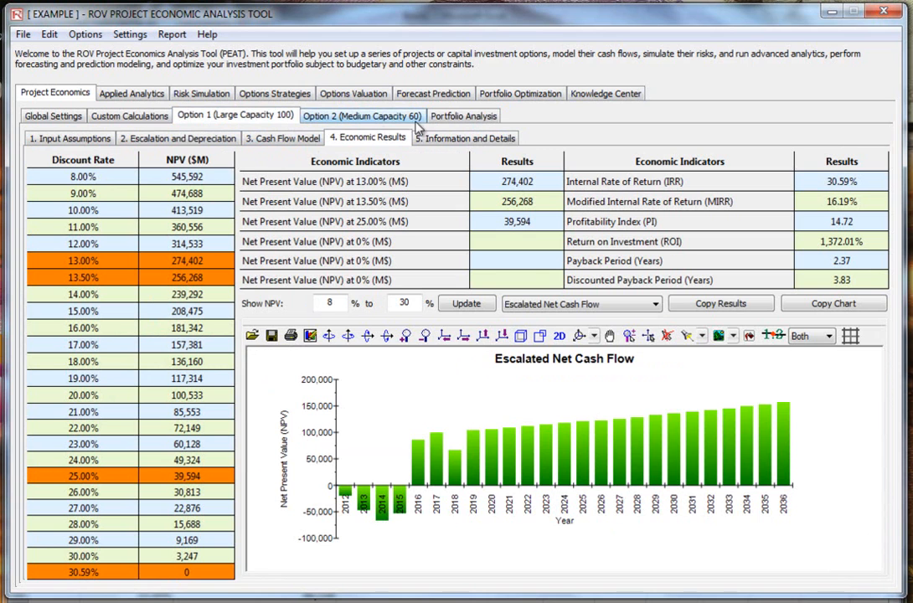
pyautogui.click(474, 122)
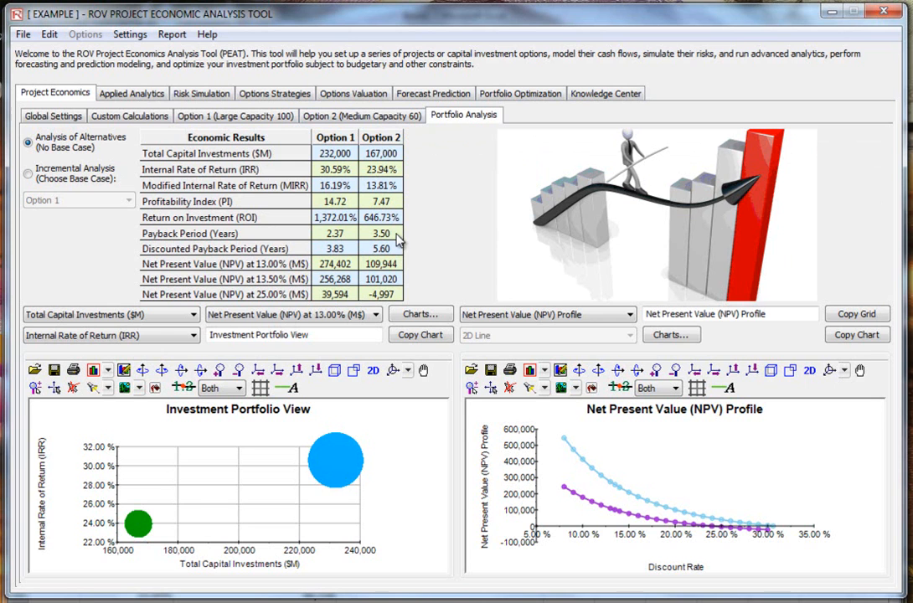
# Step: View the incremental analysis with Option 1 and with Option 2 as base case, and return to the Analysis of Alternatives
pyautogui.click(29, 176)
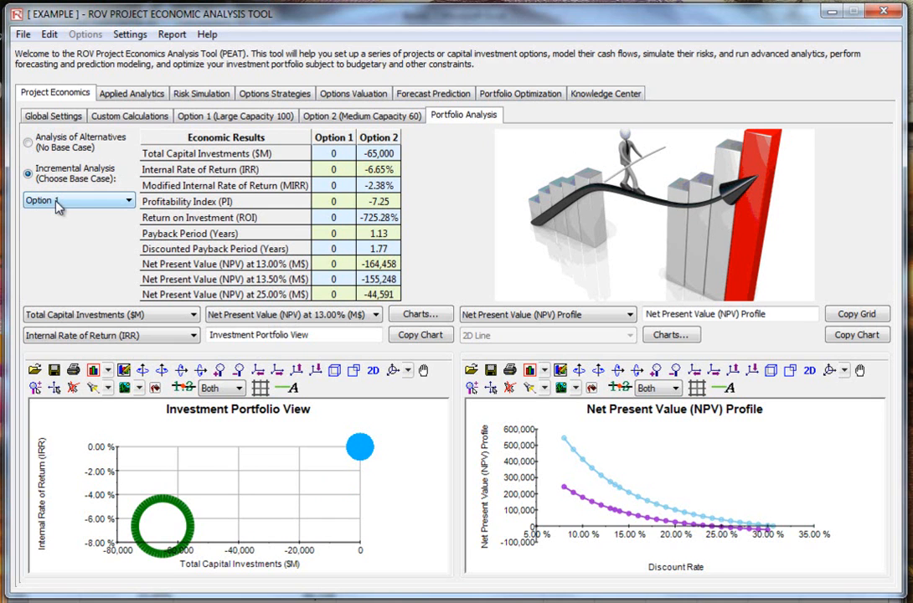
pyautogui.click(52, 202)
pyautogui.click(49, 226)
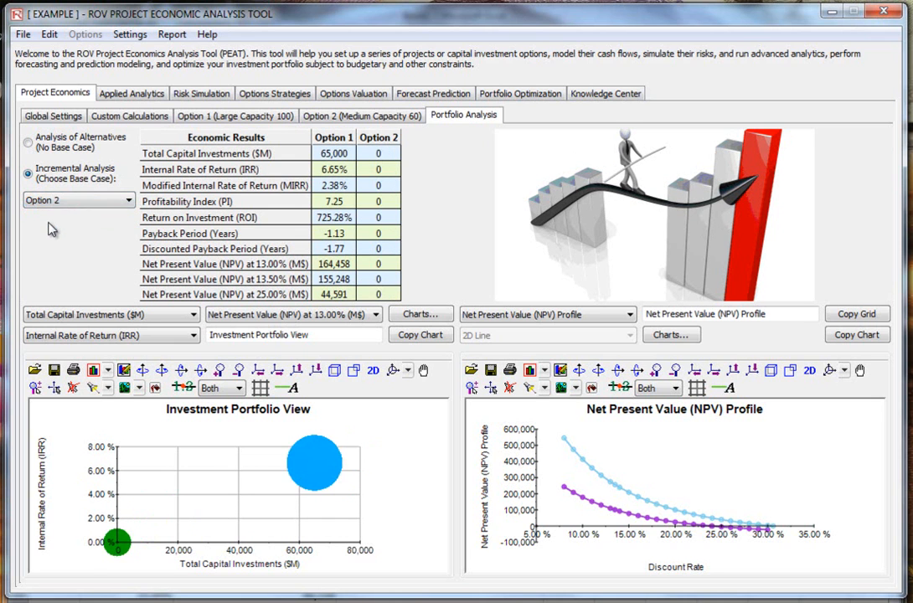
pyautogui.click(51, 202)
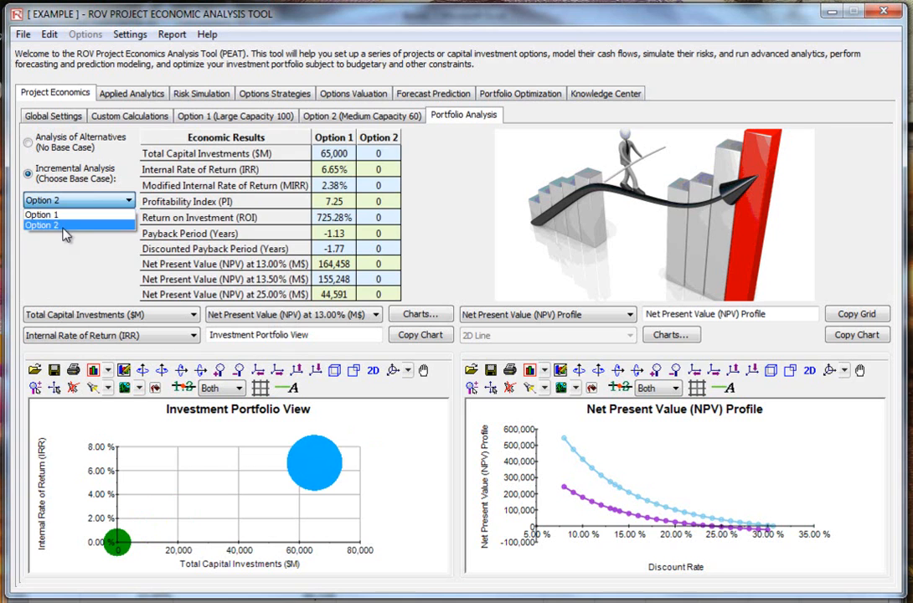
pyautogui.click(58, 224)
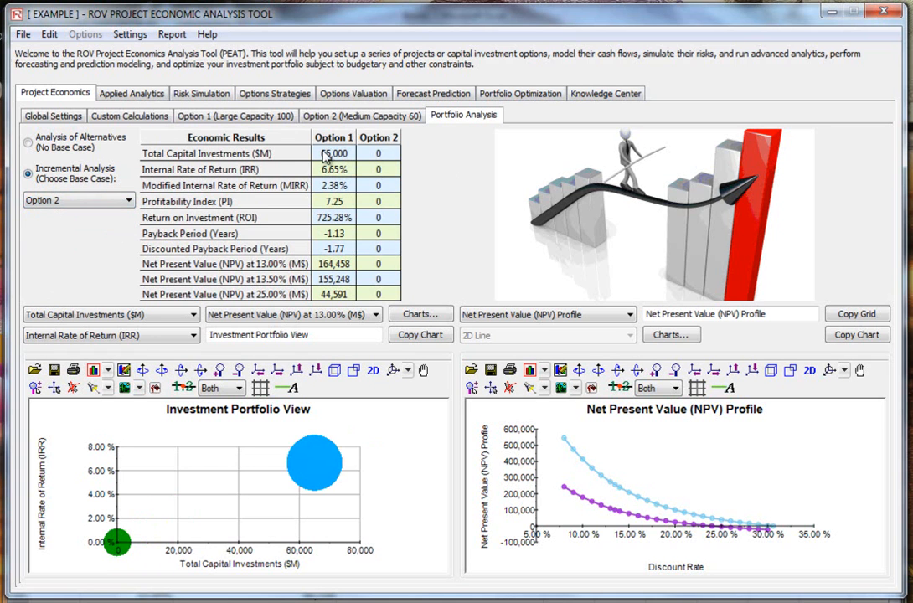
pyautogui.click(28, 143)
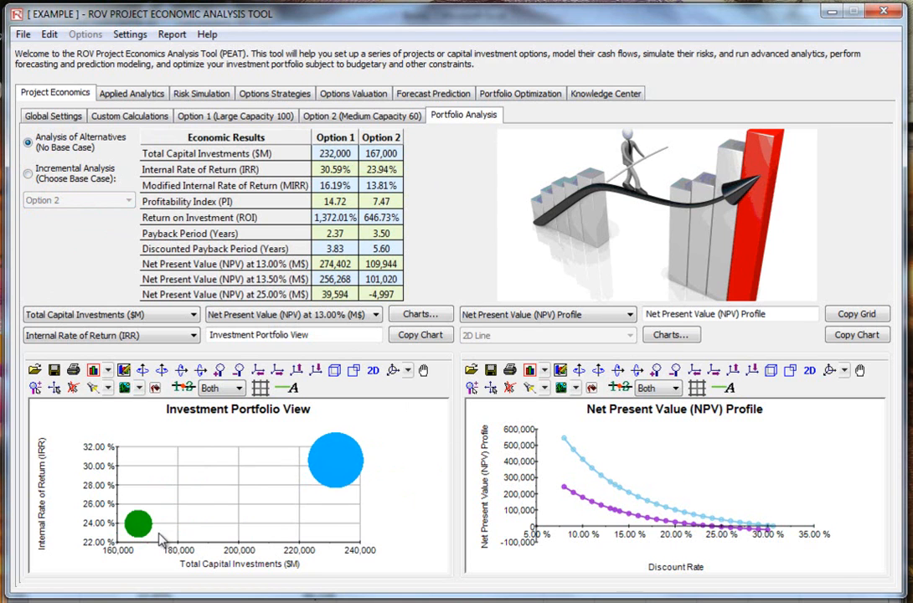
# Step: Try the gridlines, legend and data labels on the Investment Portfolio View chart, and restore its original appearance
pyautogui.click(260, 390)
pyautogui.click(261, 389)
pyautogui.click(290, 389)
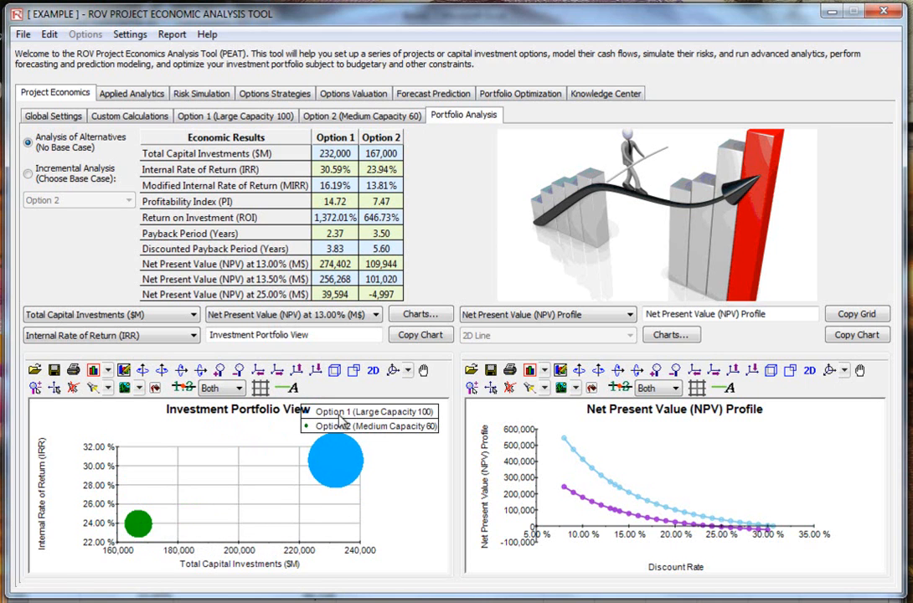
pyautogui.click(265, 392)
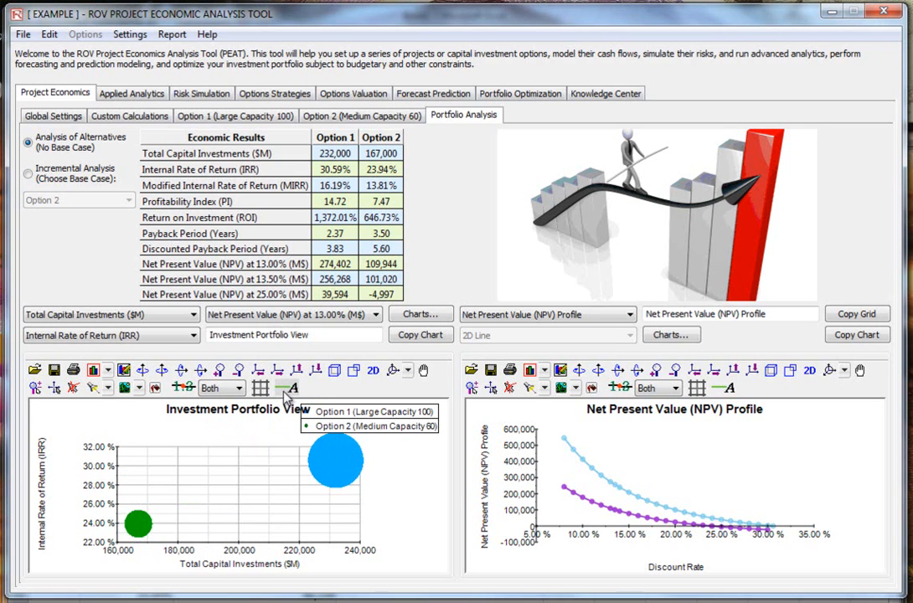
pyautogui.click(289, 391)
pyautogui.click(265, 391)
pyautogui.click(184, 388)
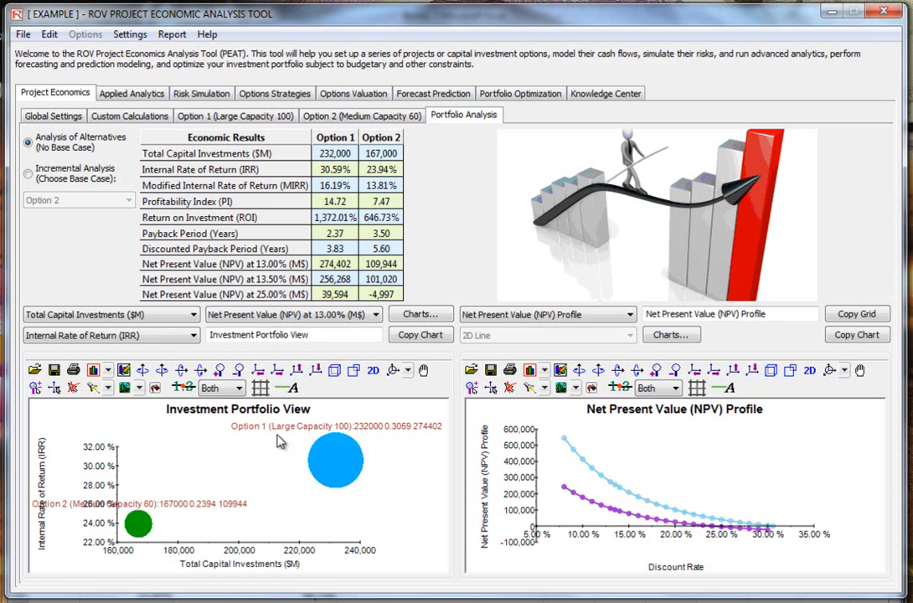
pyautogui.click(155, 388)
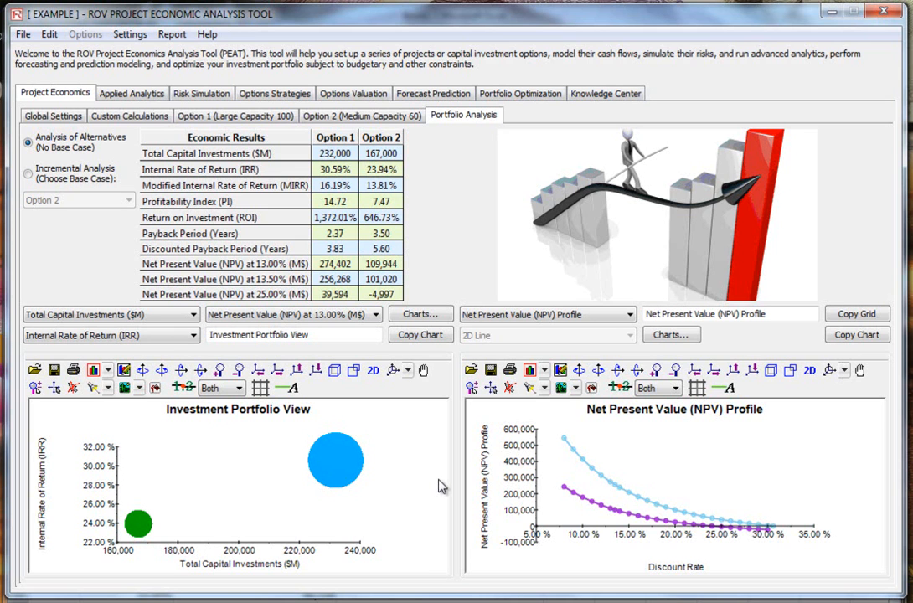
# Step: Try Return on Investment (ROI) as the portfolio chart's X-axis, restore Total Capital Investments, and check the Y-axis and bubble-size choices
pyautogui.click(80, 317)
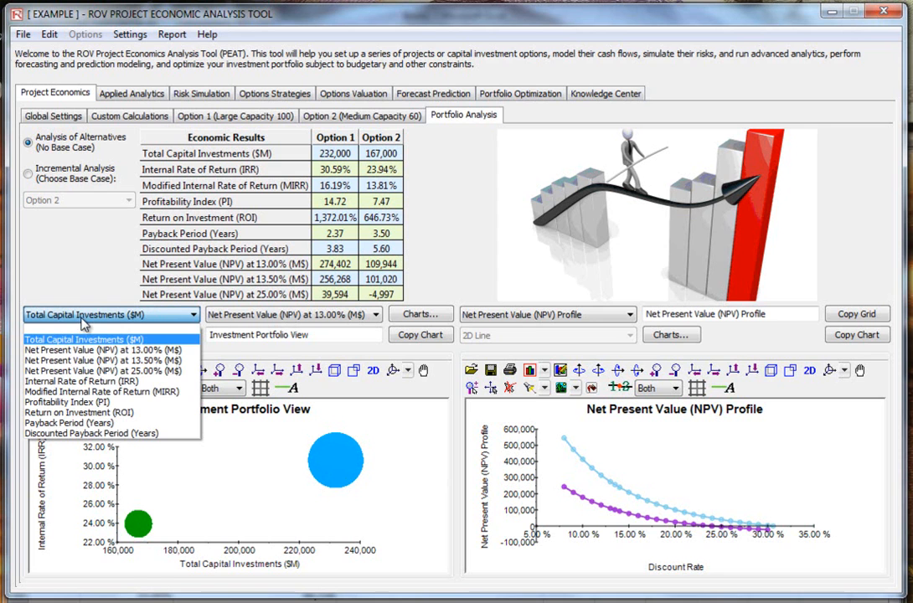
pyautogui.click(87, 413)
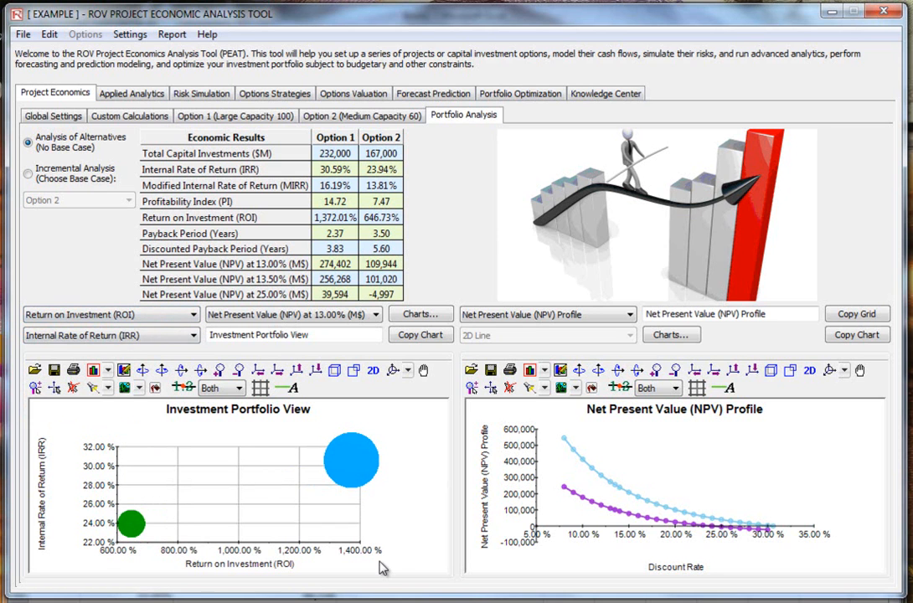
pyautogui.click(126, 315)
pyautogui.click(139, 337)
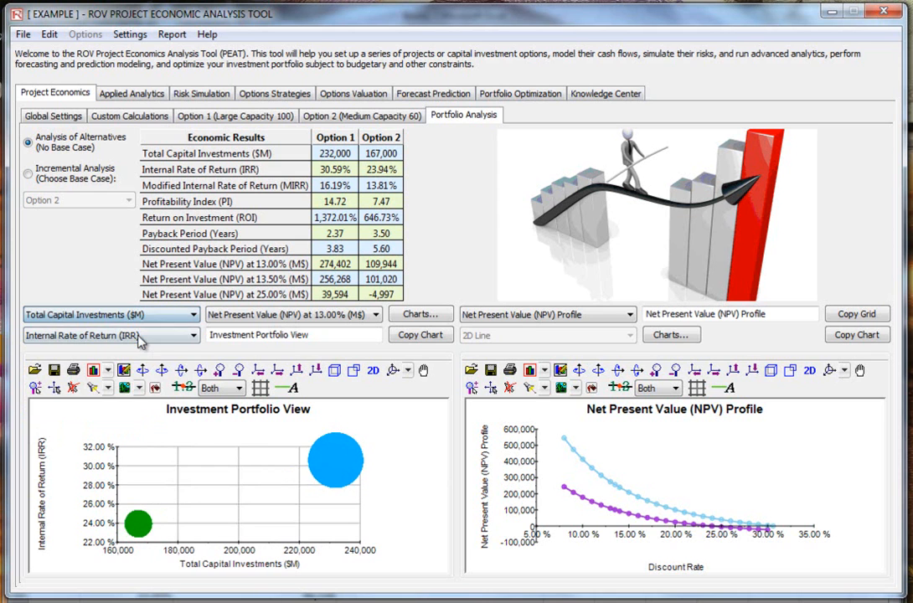
pyautogui.click(143, 336)
pyautogui.click(172, 336)
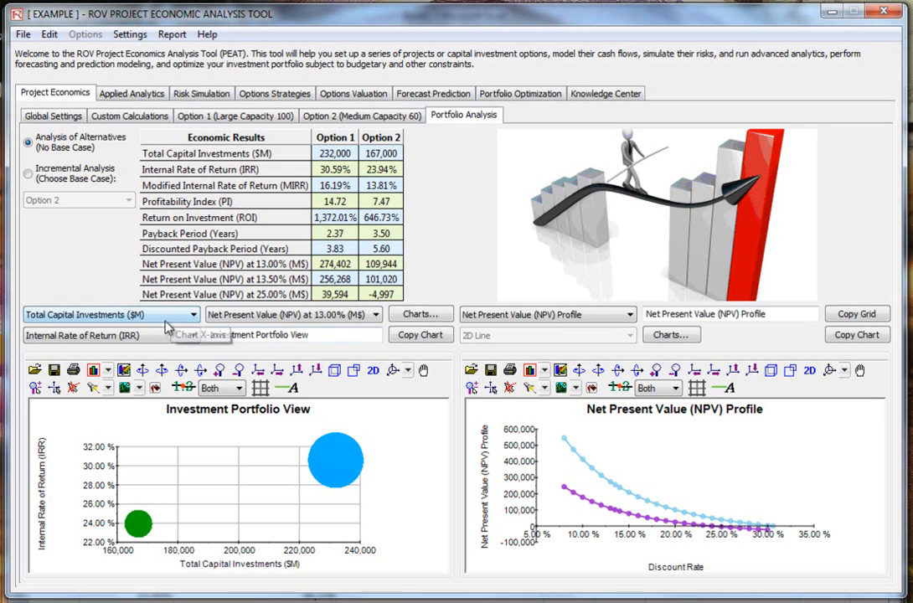
pyautogui.click(268, 315)
pyautogui.click(268, 315)
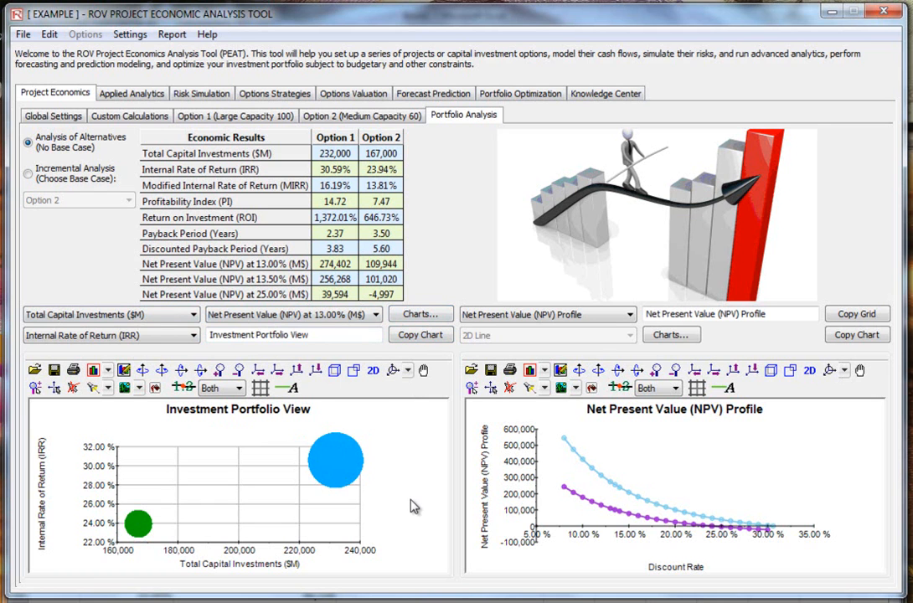
# Step: View the comparison chart as Profitability Index (PI), Net Present Value (NPV) Profile and Net Present Value at 13.00%
pyautogui.click(567, 316)
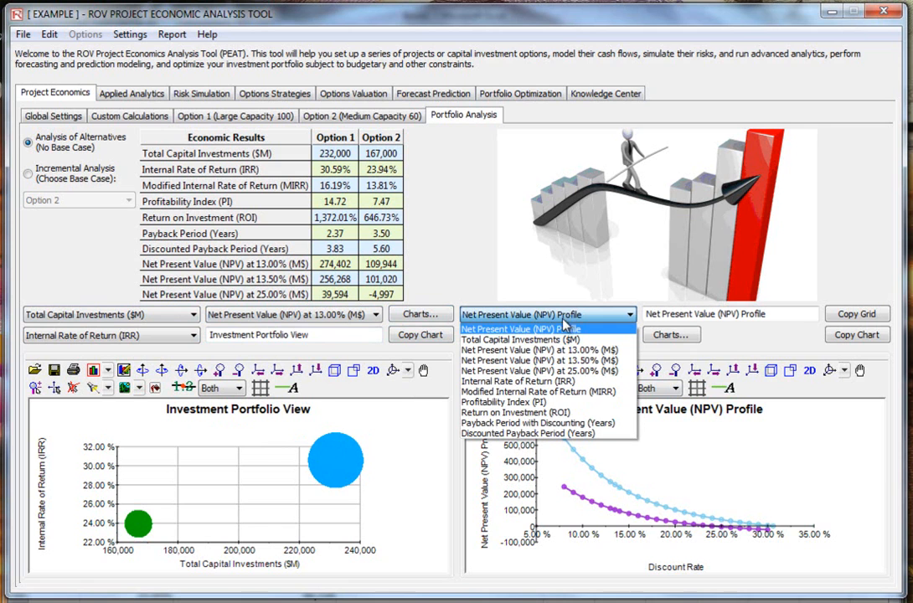
pyautogui.click(528, 403)
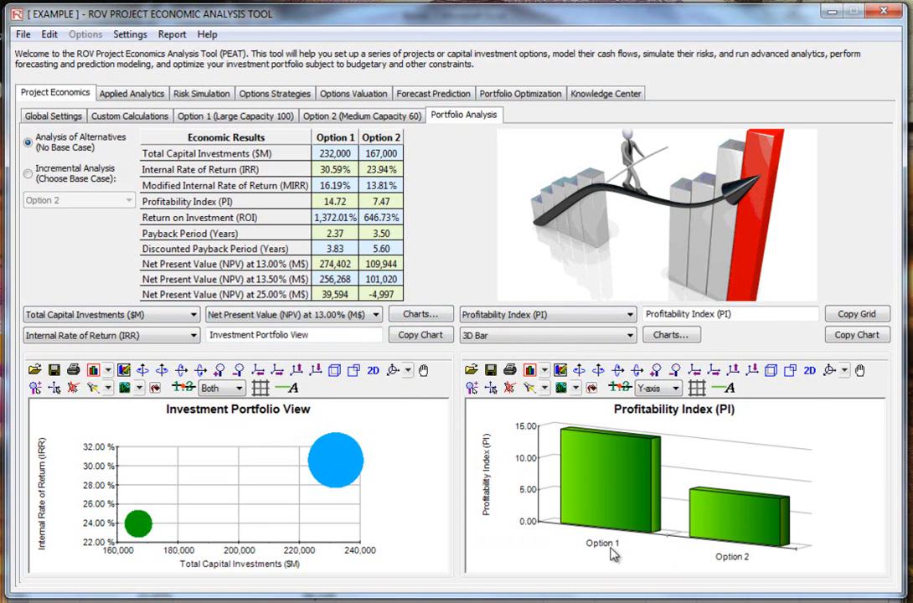
pyautogui.click(559, 315)
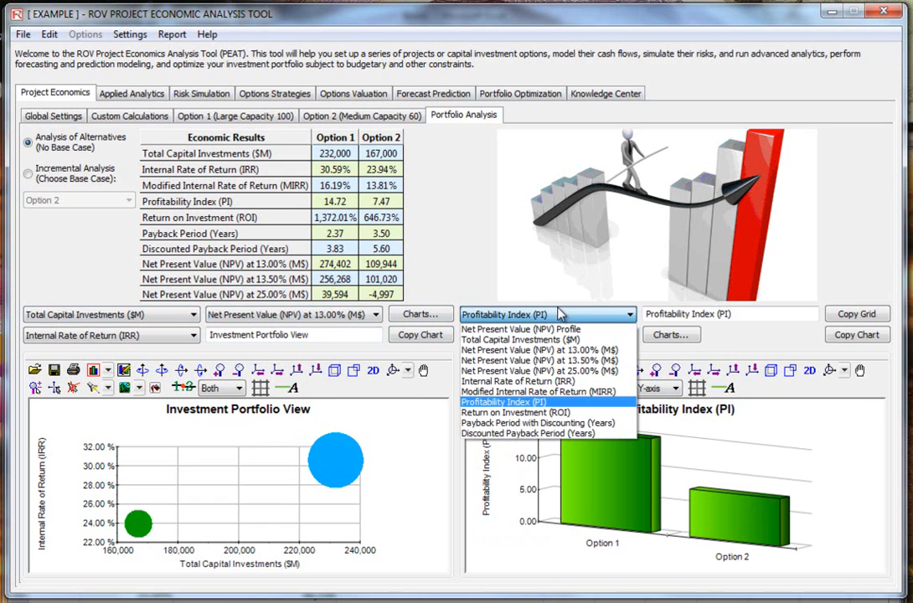
pyautogui.click(571, 326)
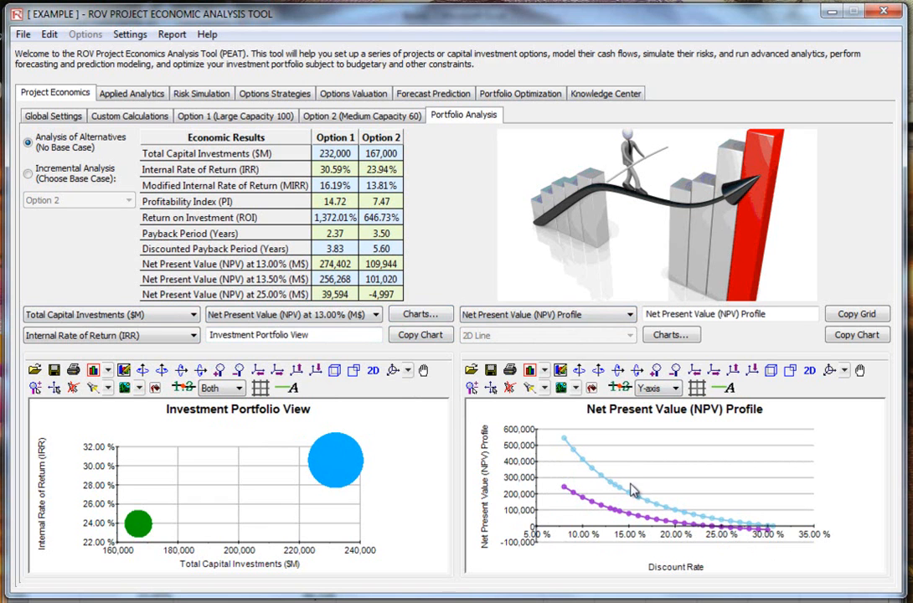
pyautogui.click(581, 315)
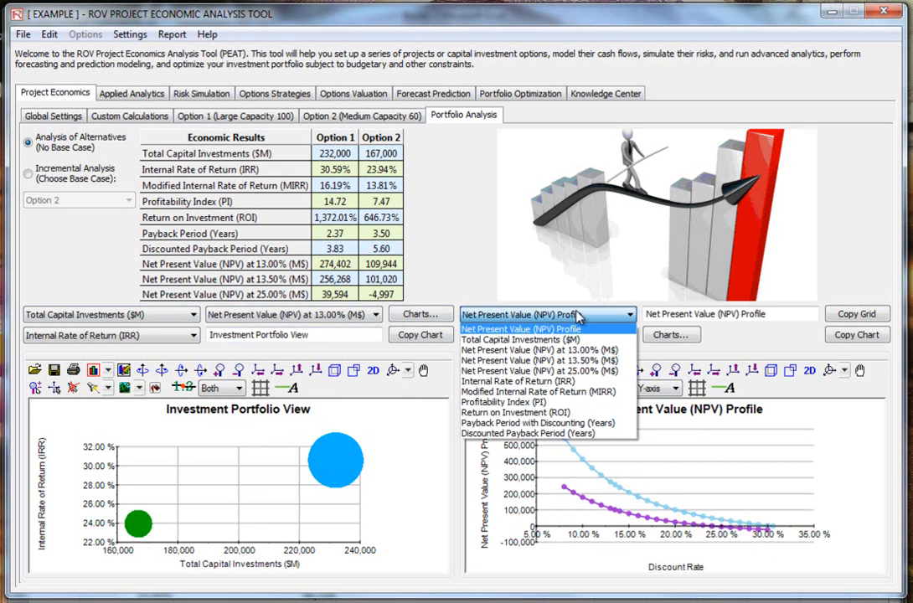
pyautogui.click(586, 351)
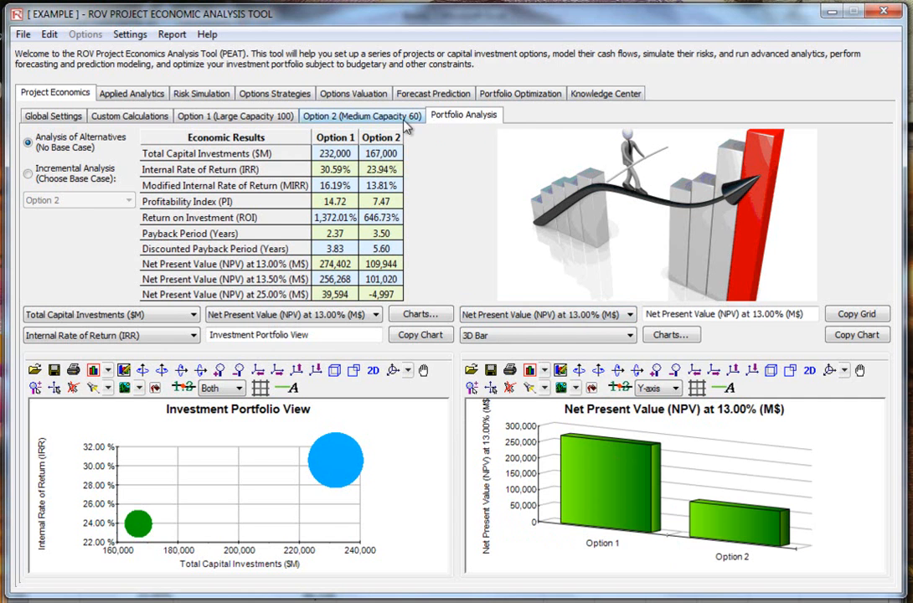
# Step: Revisit Option 1's economic results, the global assumptions, and Option 1's input assumptions
pyautogui.click(247, 120)
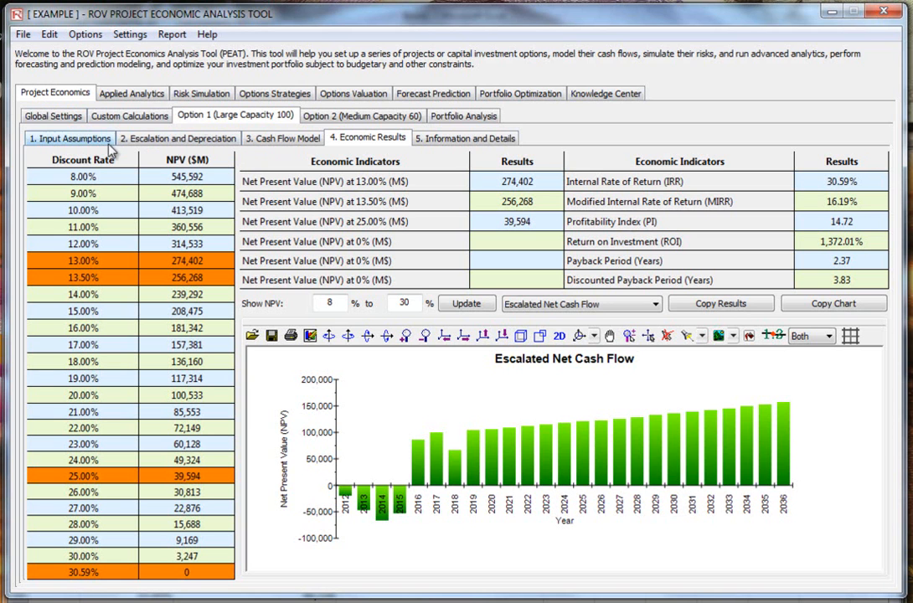
pyautogui.click(72, 120)
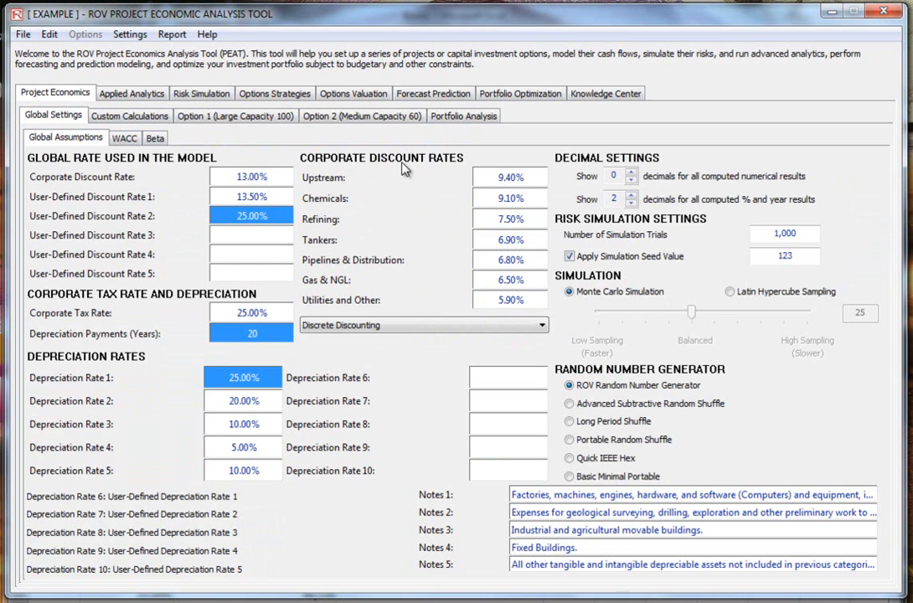
pyautogui.click(191, 116)
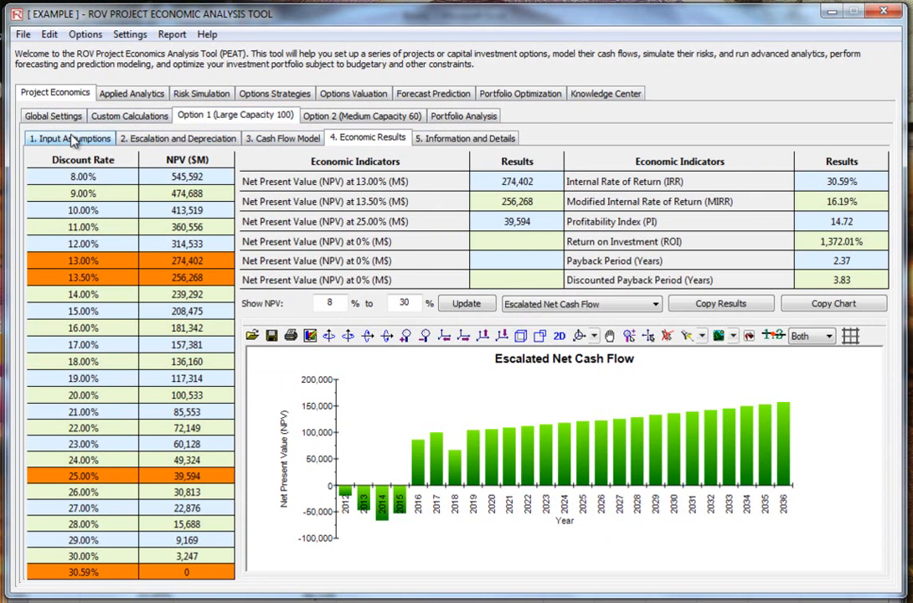
pyautogui.click(107, 137)
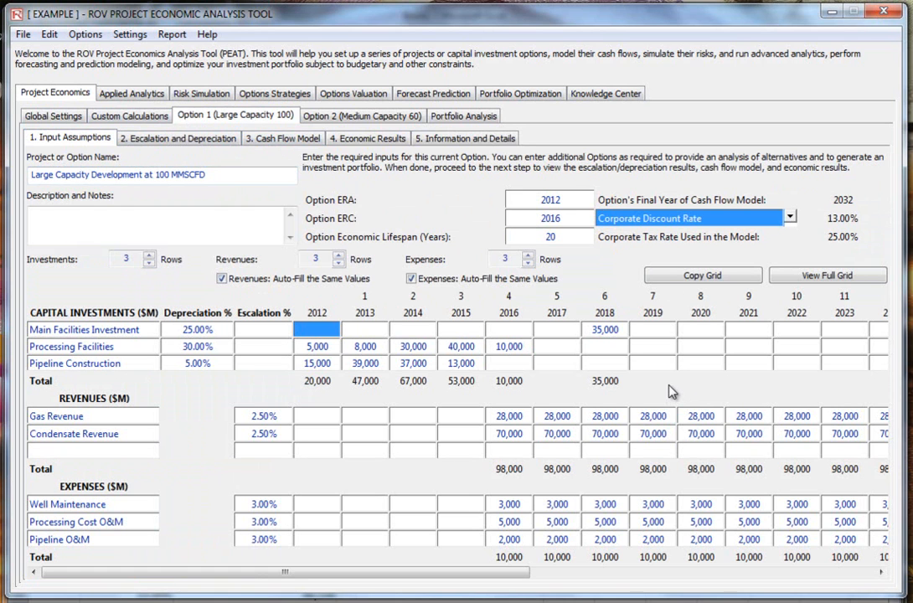
# Step: Look through Option 1's escalation, cash flow and details sections, and chart its Net Present Value Profile in the economic results
pyautogui.click(219, 139)
pyautogui.click(285, 138)
pyautogui.click(389, 140)
pyautogui.click(431, 140)
pyautogui.click(383, 140)
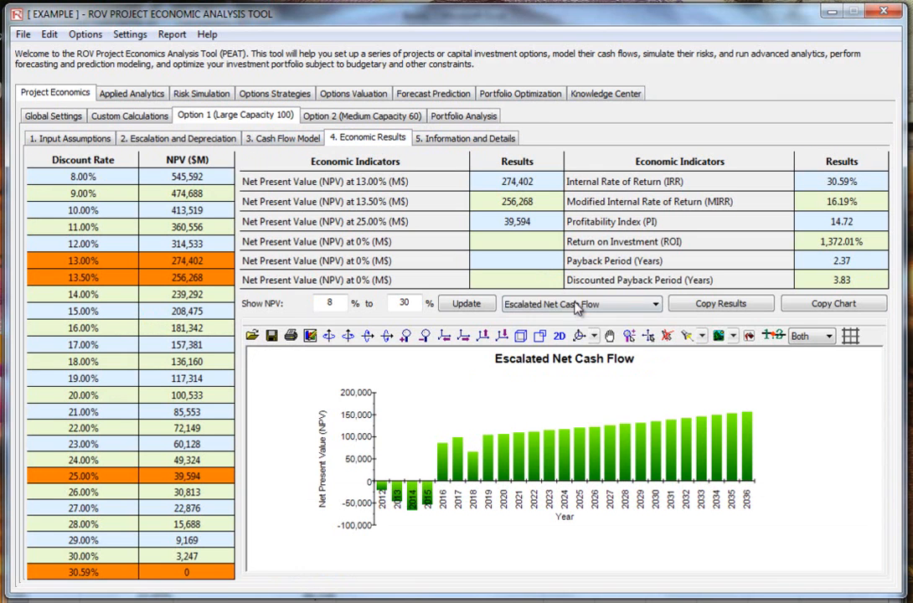
pyautogui.click(570, 304)
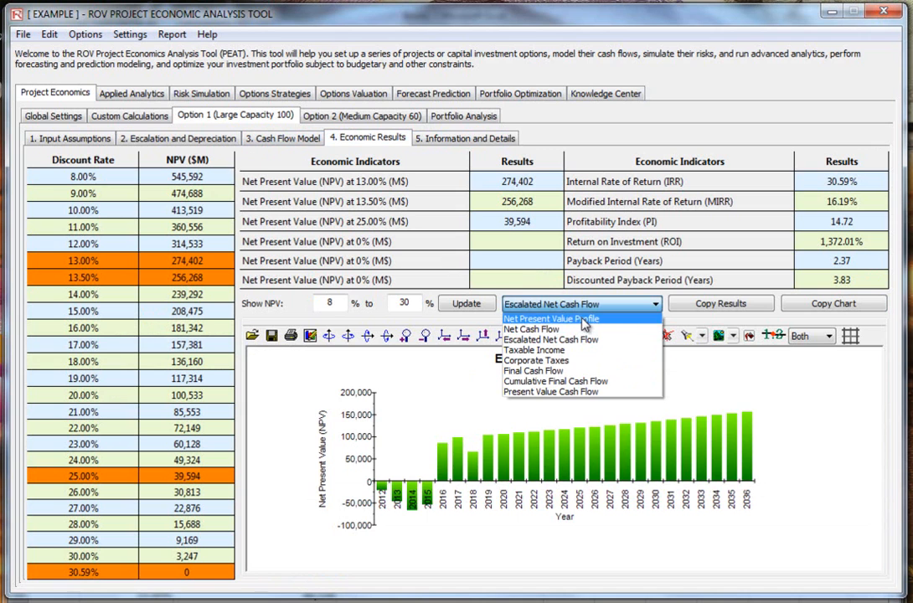
pyautogui.click(574, 320)
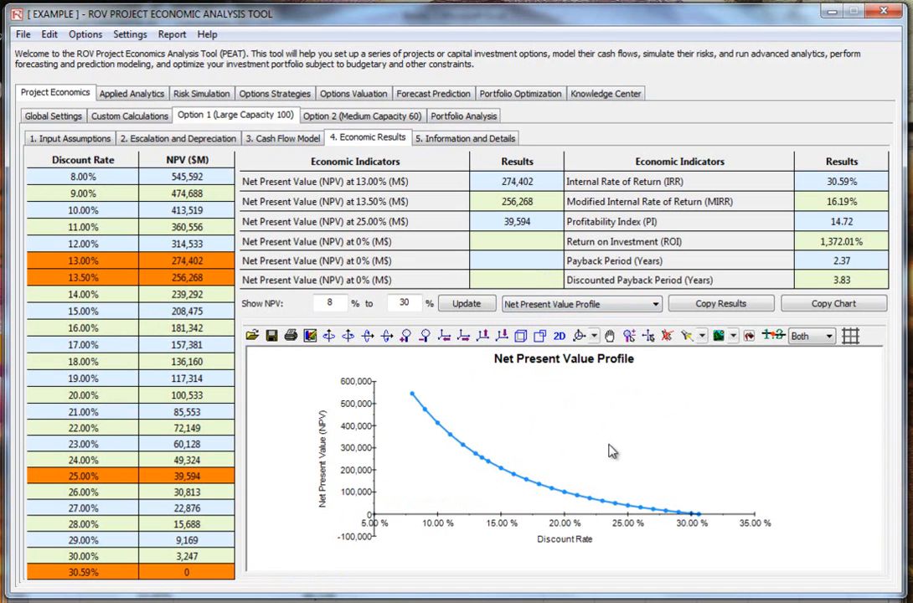
# Step: Chart the Total Capital Investments of both options as a comparison in the portfolio analysis
pyautogui.click(448, 117)
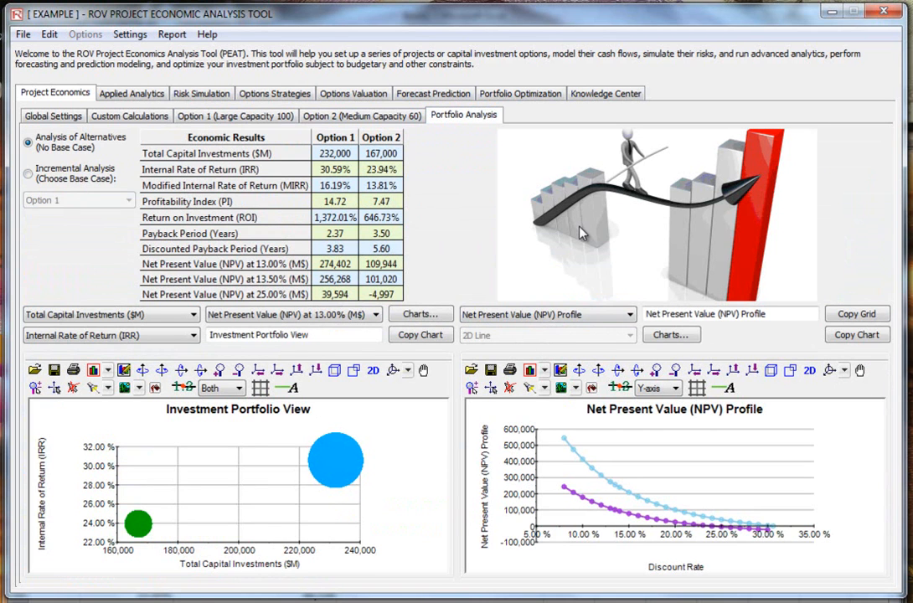
pyautogui.click(561, 315)
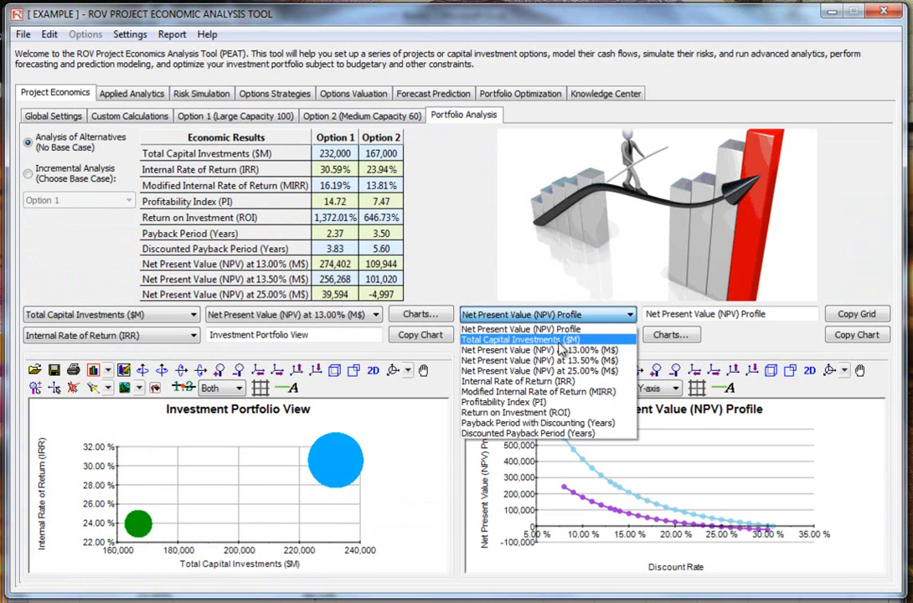
pyautogui.click(537, 340)
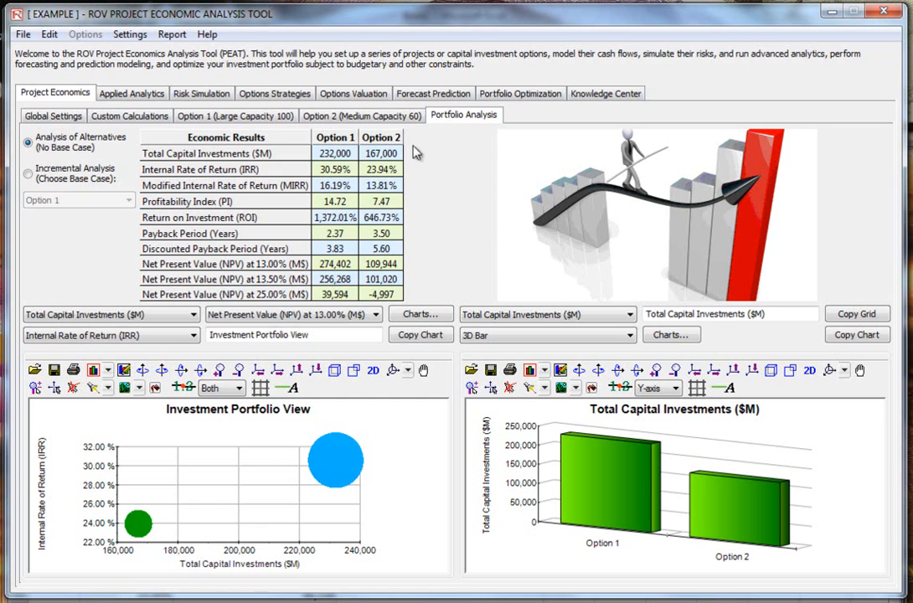
# Step: Open the Static Tornado analysis in Applied Analytics and run it for Option 1's Net Present Value (NPV) at 13.00%
pyautogui.click(125, 92)
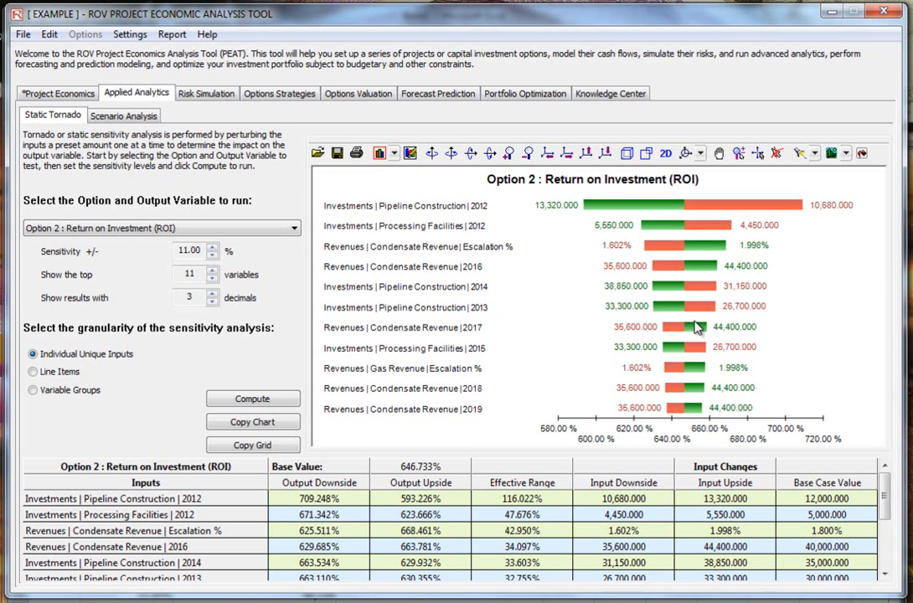
pyautogui.click(272, 230)
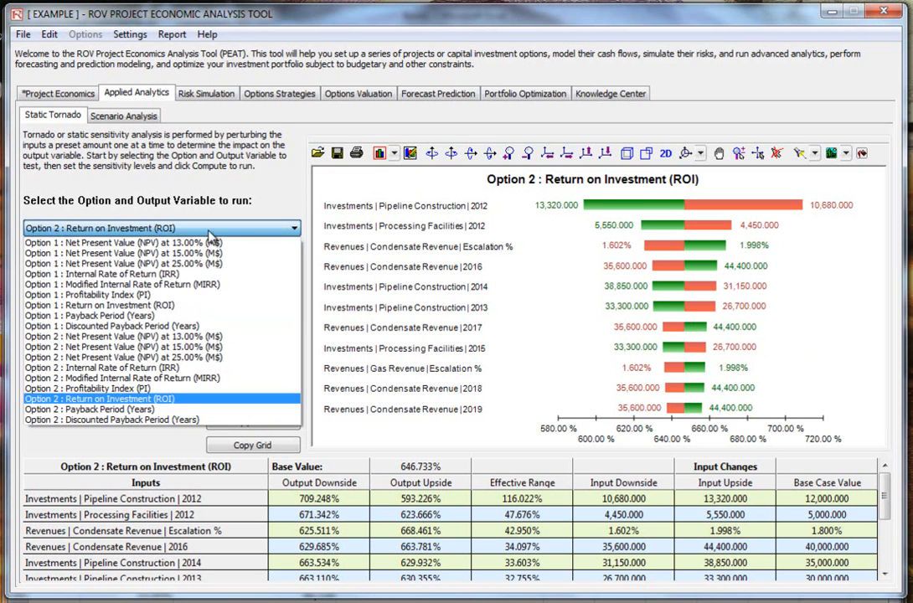
pyautogui.click(58, 242)
pyautogui.click(60, 237)
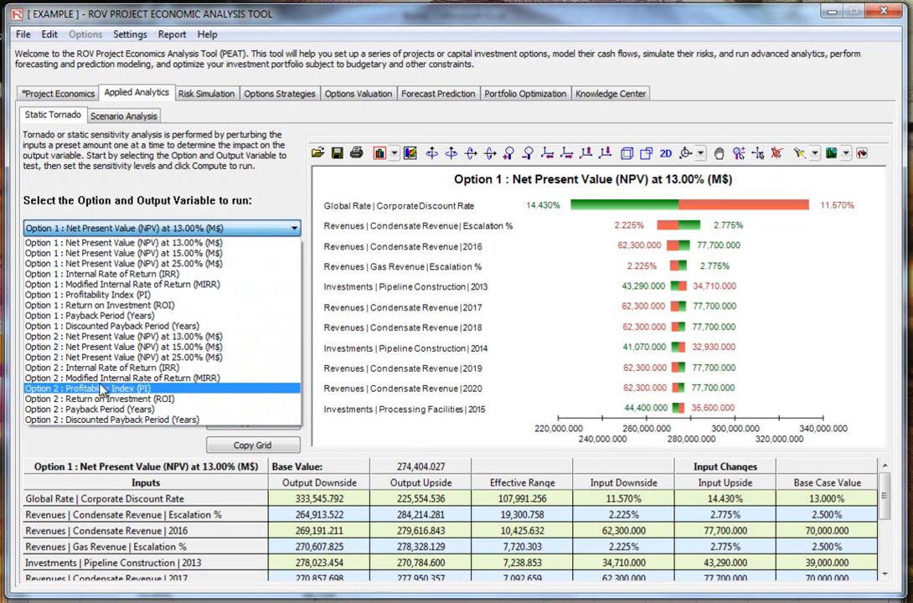
pyautogui.click(63, 243)
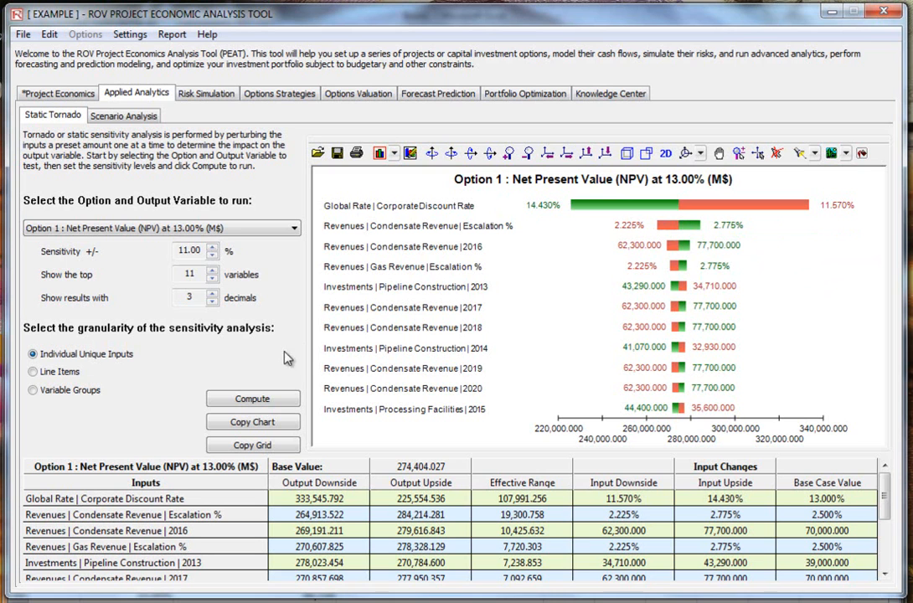
# Step: Set the tornado sensitivity to 10% and the top variables shown to 10, and compute the analysis
pyautogui.click(213, 255)
pyautogui.click(251, 400)
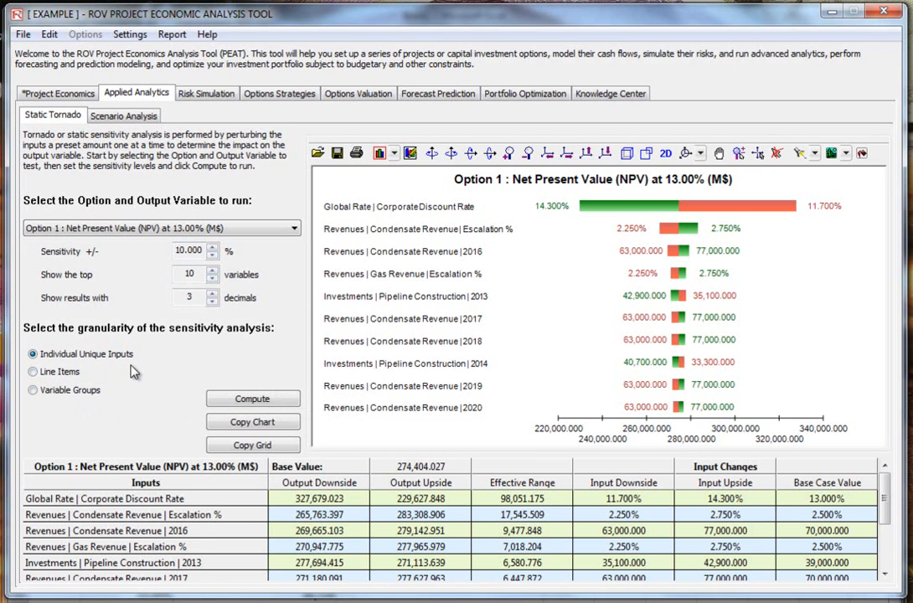
# Step: Examine the yearly Processing Facilities investments from 2012 to 2016 in Option 1's input assumptions
pyautogui.click(63, 93)
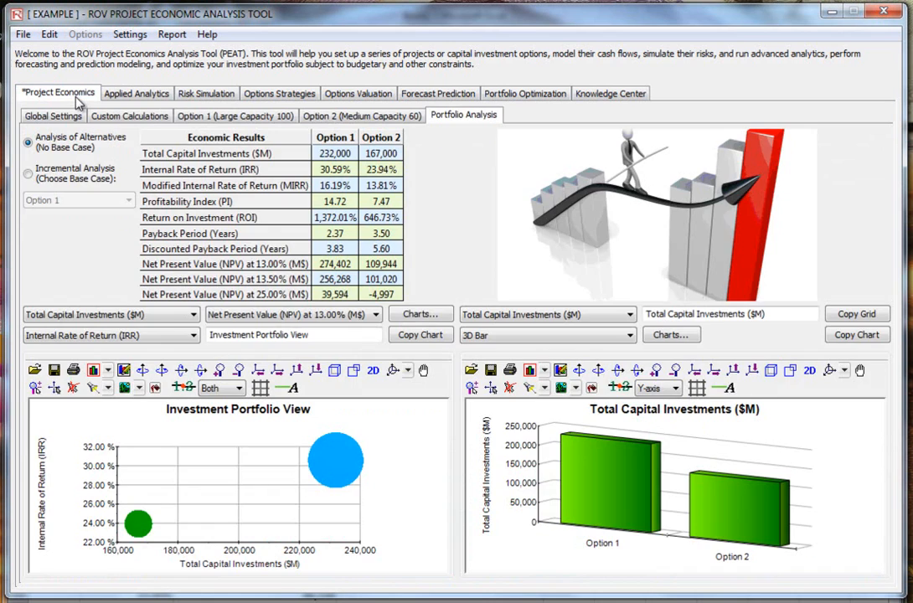
pyautogui.click(121, 115)
pyautogui.click(210, 117)
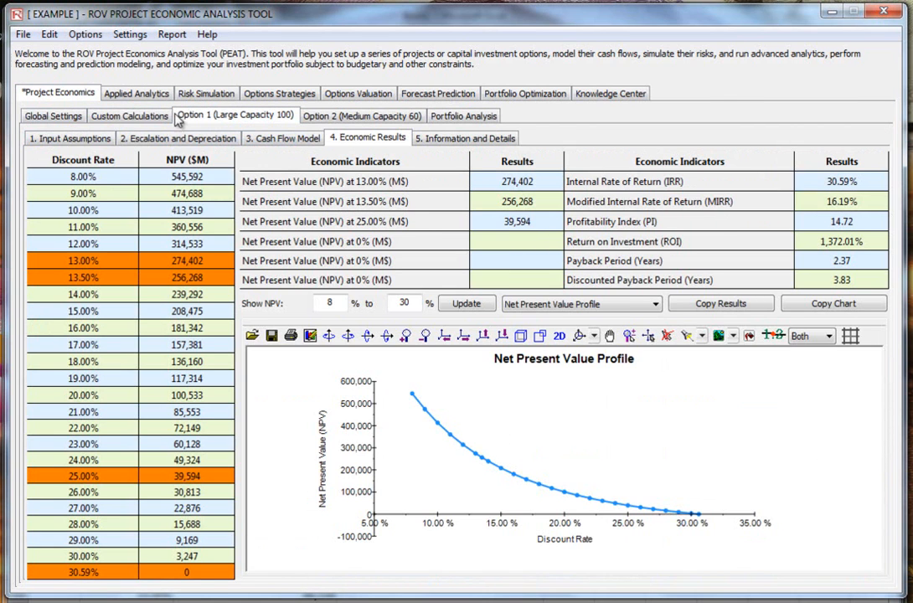
pyautogui.click(59, 138)
pyautogui.click(369, 347)
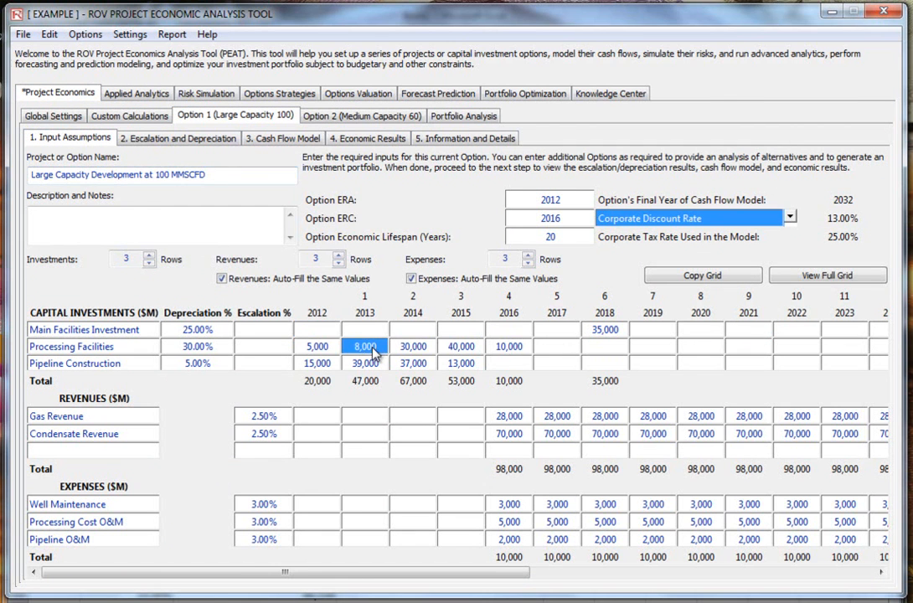
pyautogui.click(396, 347)
pyautogui.click(466, 348)
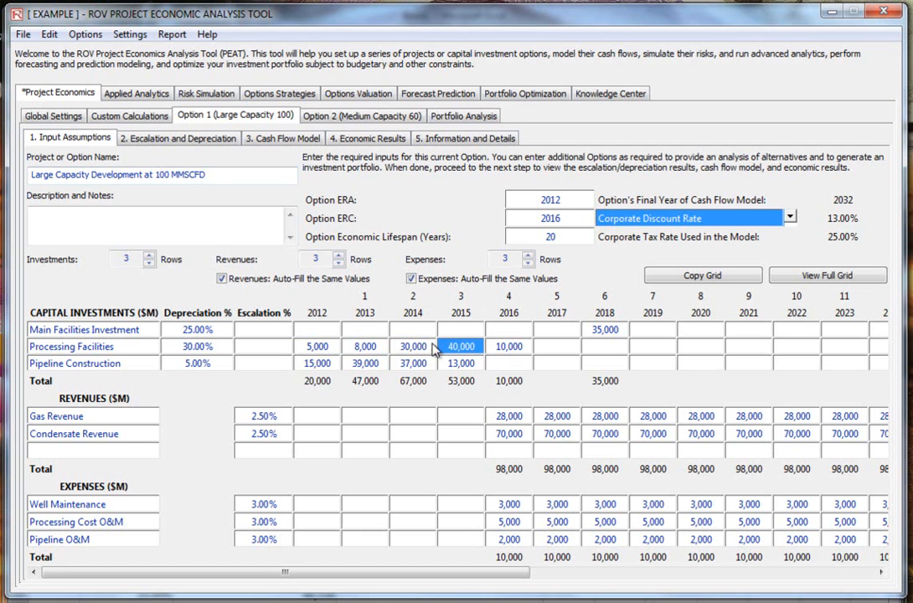
pyautogui.click(321, 349)
pyautogui.click(365, 350)
pyautogui.click(408, 350)
pyautogui.click(334, 348)
pyautogui.click(365, 349)
pyautogui.click(413, 348)
pyautogui.click(461, 349)
pyautogui.click(503, 351)
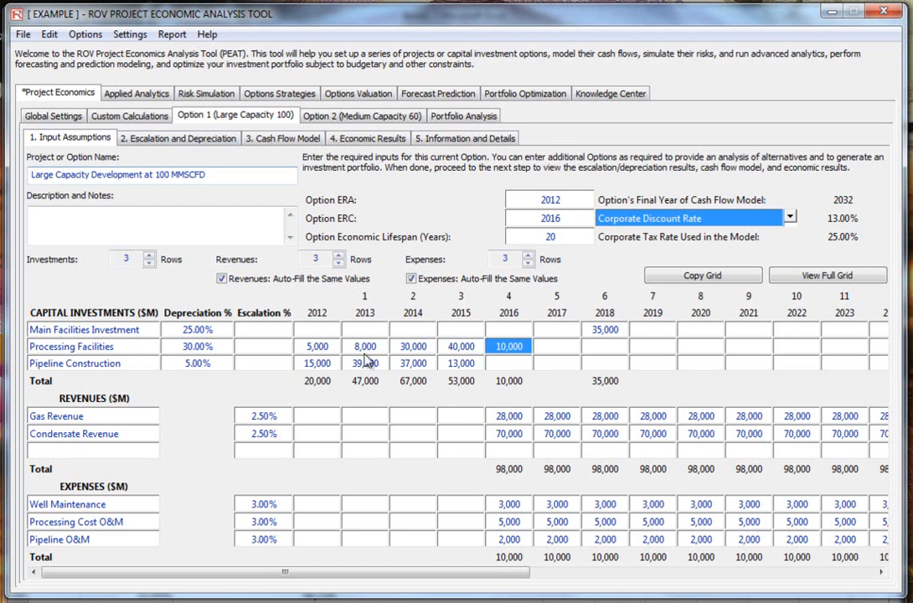
# Step: Review Option 1's Gas Revenue row, the three expense rows and the yearly expense totals from 2016 to 2021
pyautogui.moveTo(122, 419); pyautogui.dragTo(862, 423)
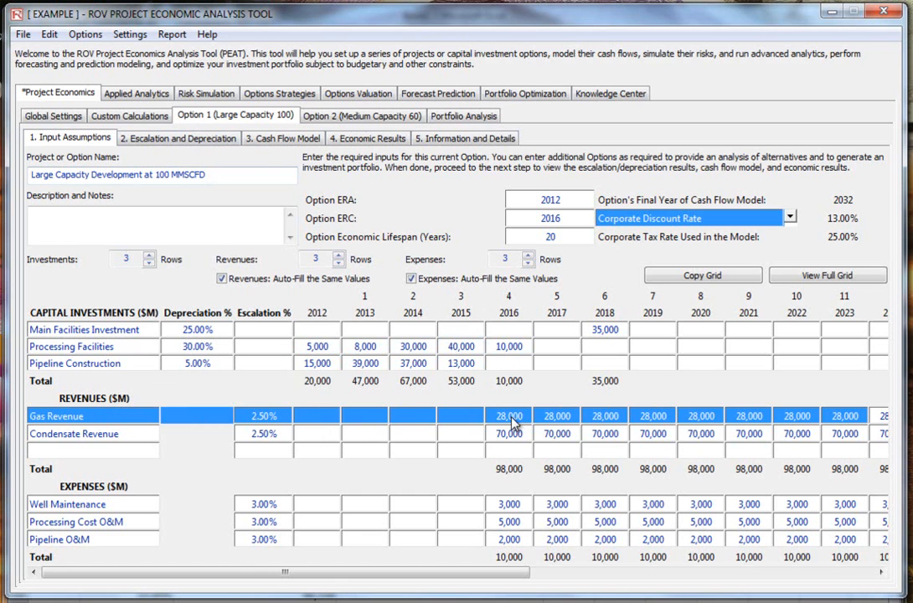
pyautogui.moveTo(71, 503); pyautogui.dragTo(762, 544)
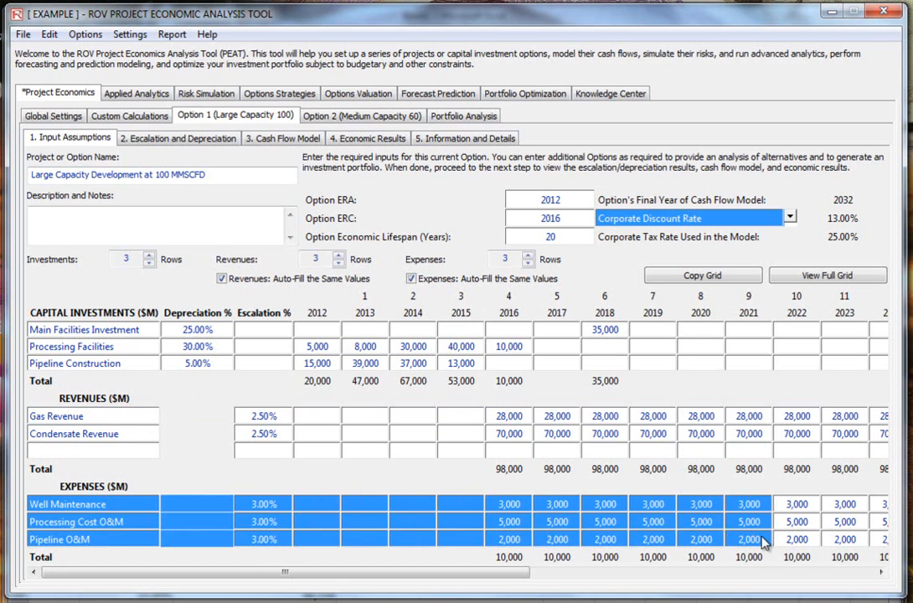
pyautogui.click(513, 559)
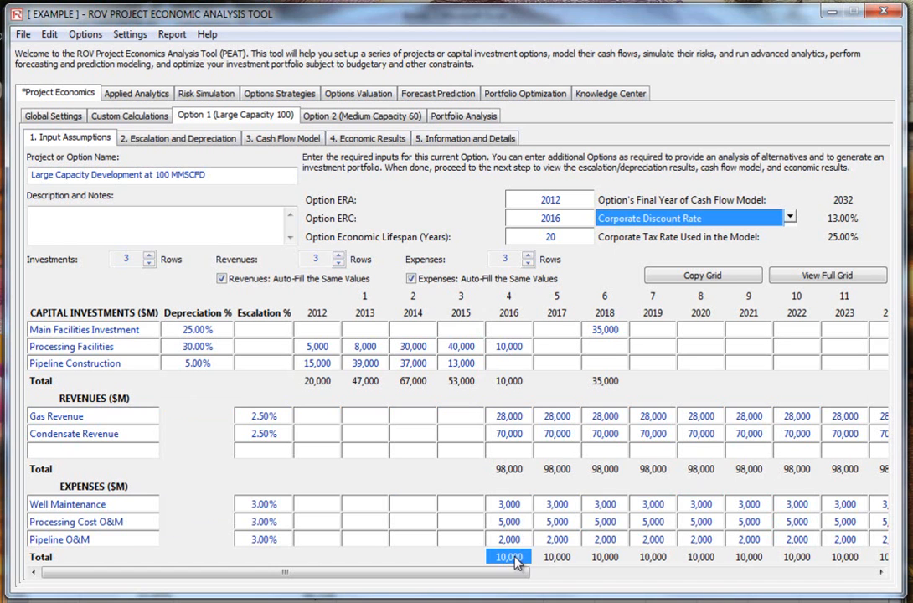
pyautogui.press('Right')
pyautogui.press('Right')
pyautogui.moveTo(513, 559); pyautogui.dragTo(758, 557)
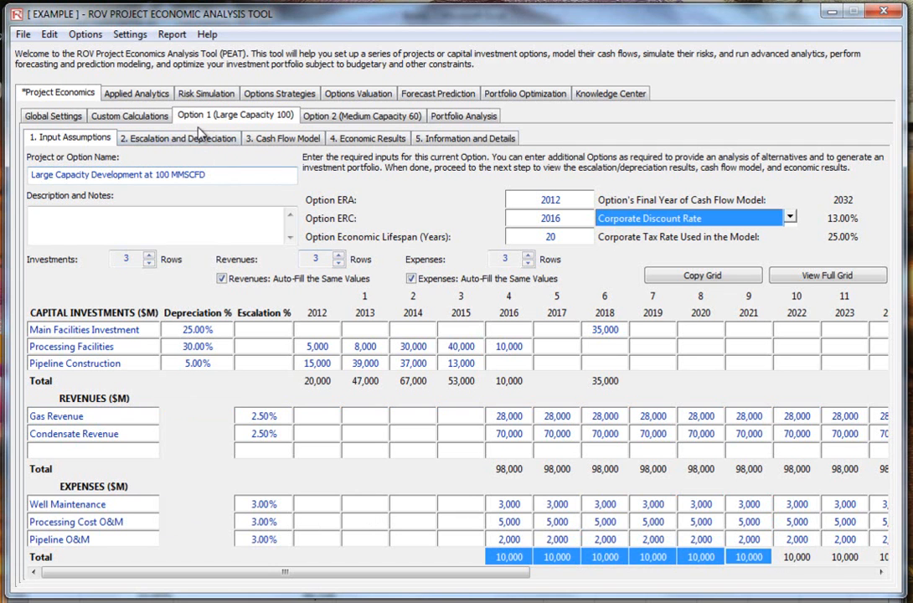
# Step: Check Option 1's Net Present Value (NPV) at 13.00% in its economic results
pyautogui.click(139, 94)
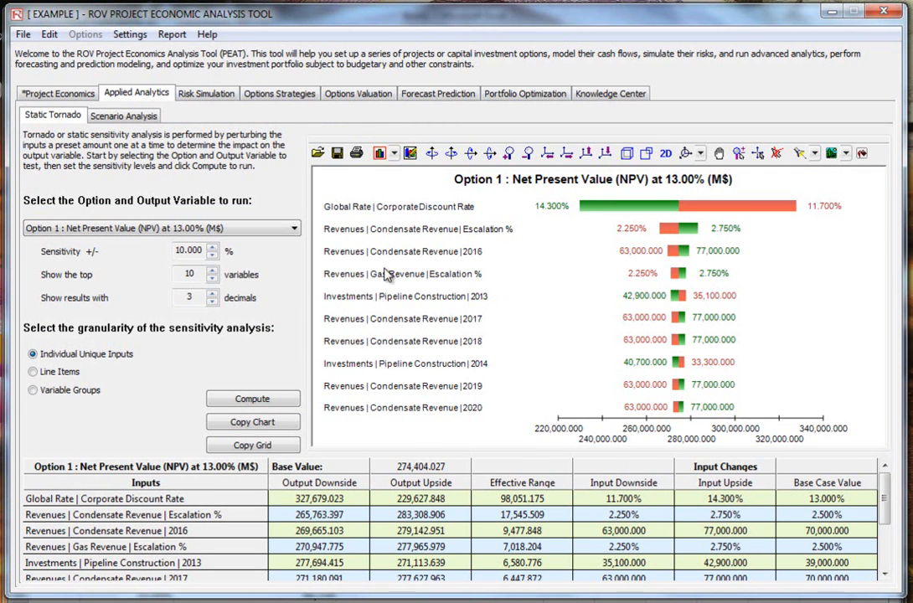
pyautogui.click(60, 93)
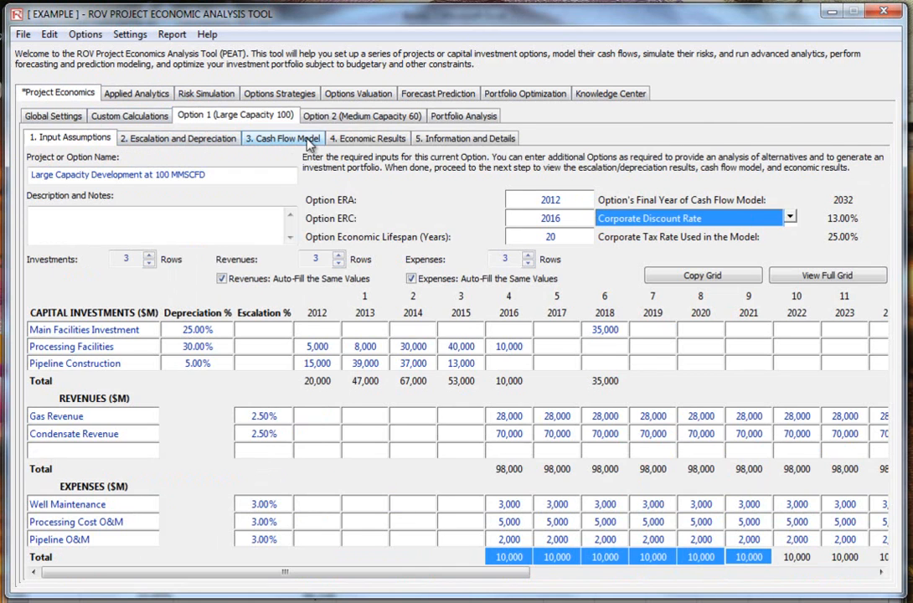
pyautogui.click(353, 139)
pyautogui.click(537, 182)
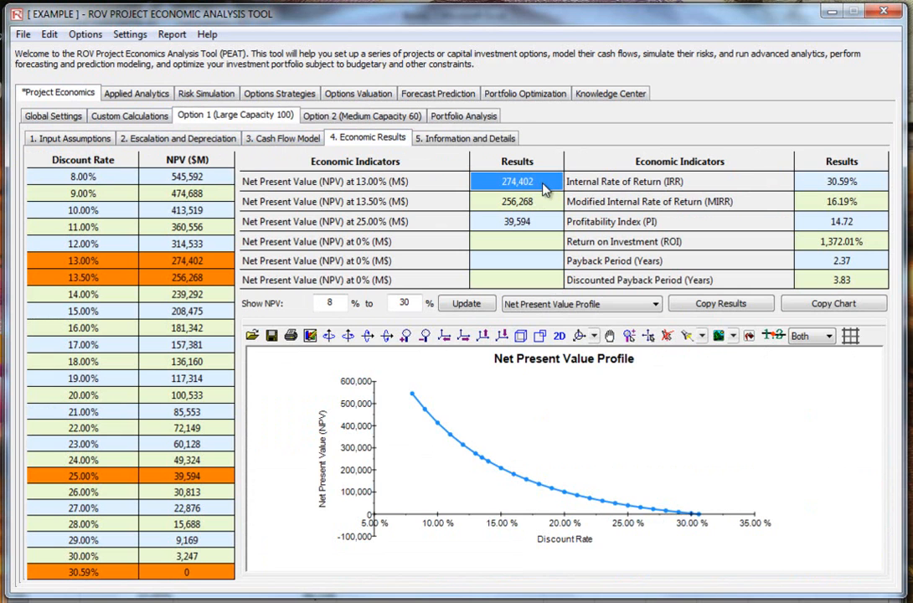
# Step: Examine the Corporate Discount Rate row of the Static Tornado table, comparing its base case, input changes and output downside and upside
pyautogui.click(137, 94)
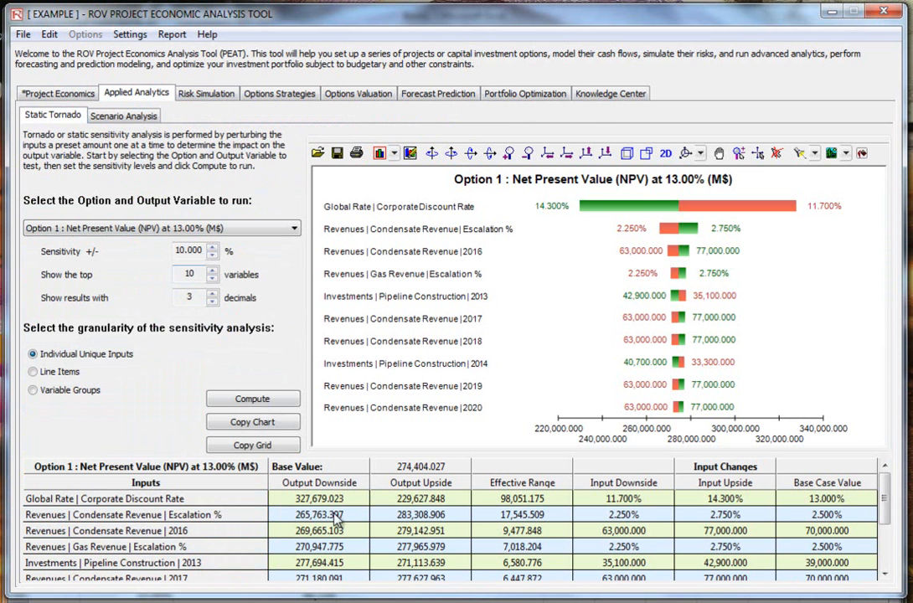
pyautogui.scroll(-1, 880, 528)
pyautogui.scroll(1, 884, 503)
pyautogui.click(186, 500)
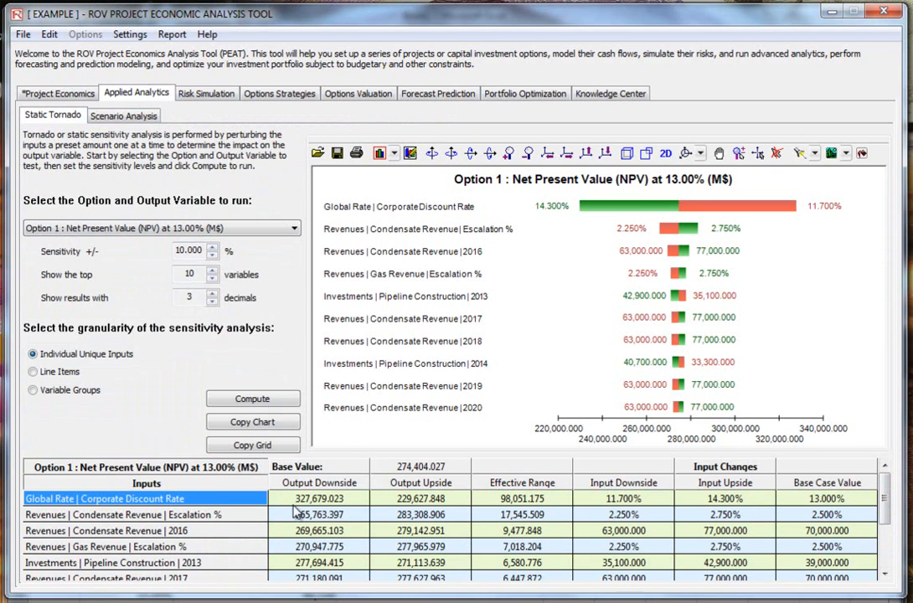
pyautogui.click(827, 500)
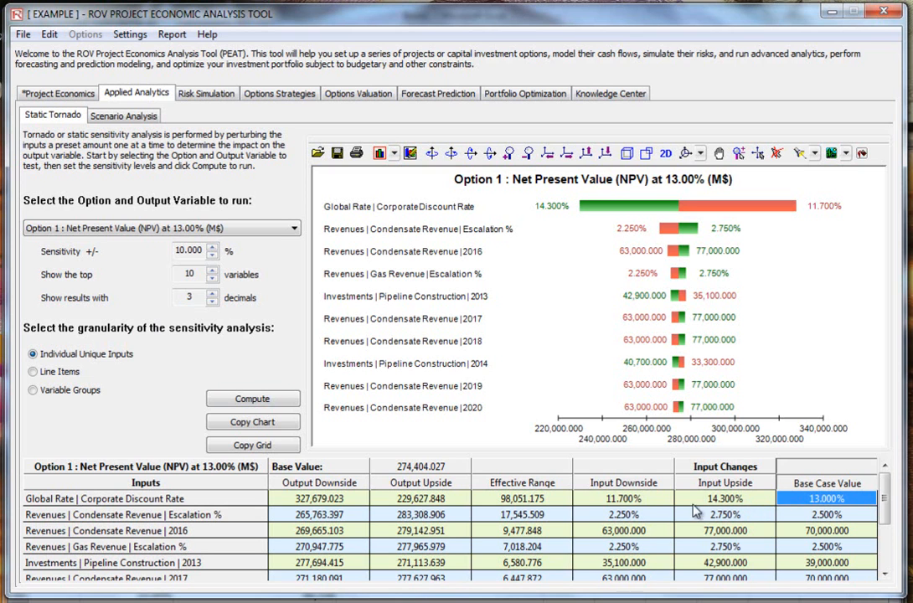
pyautogui.click(641, 499)
pyautogui.click(739, 500)
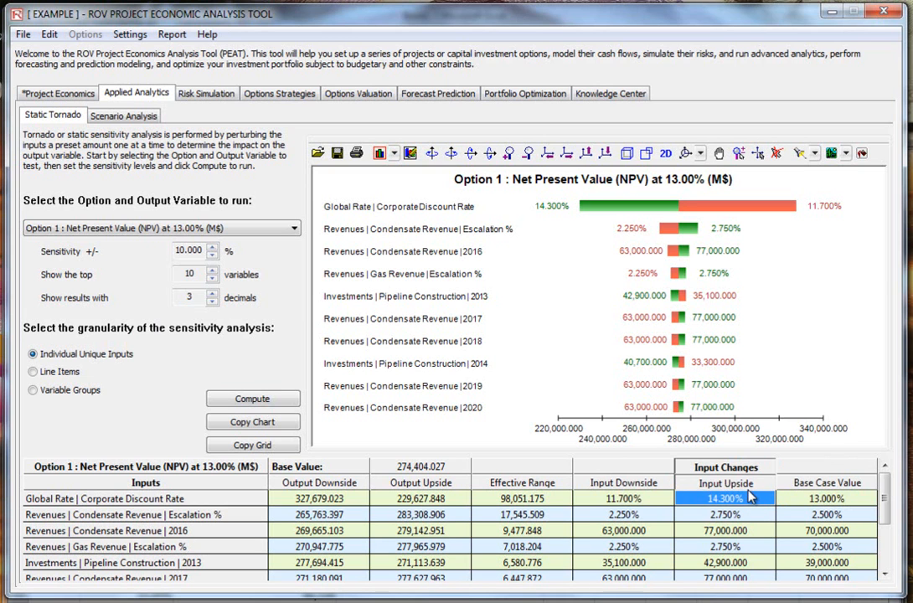
pyautogui.click(419, 499)
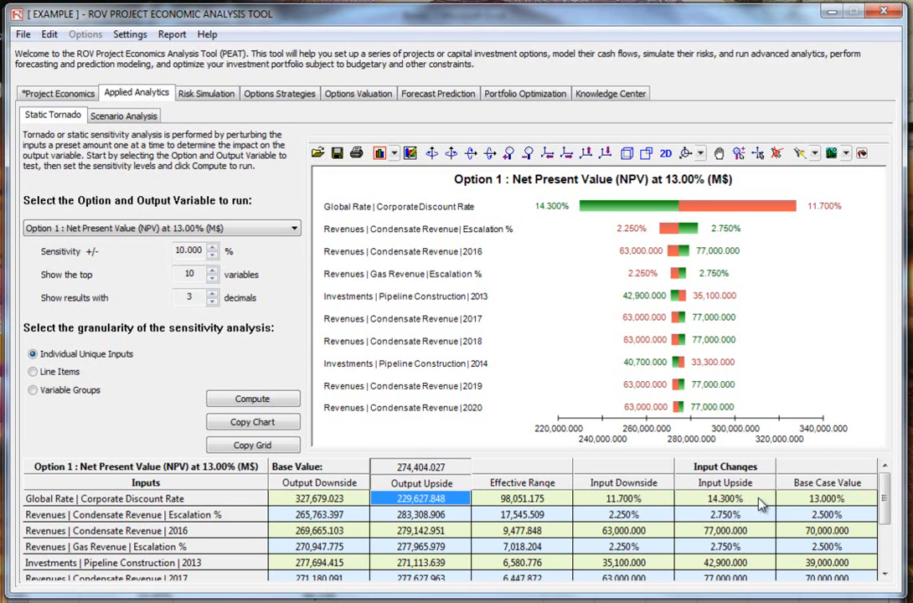
pyautogui.click(641, 500)
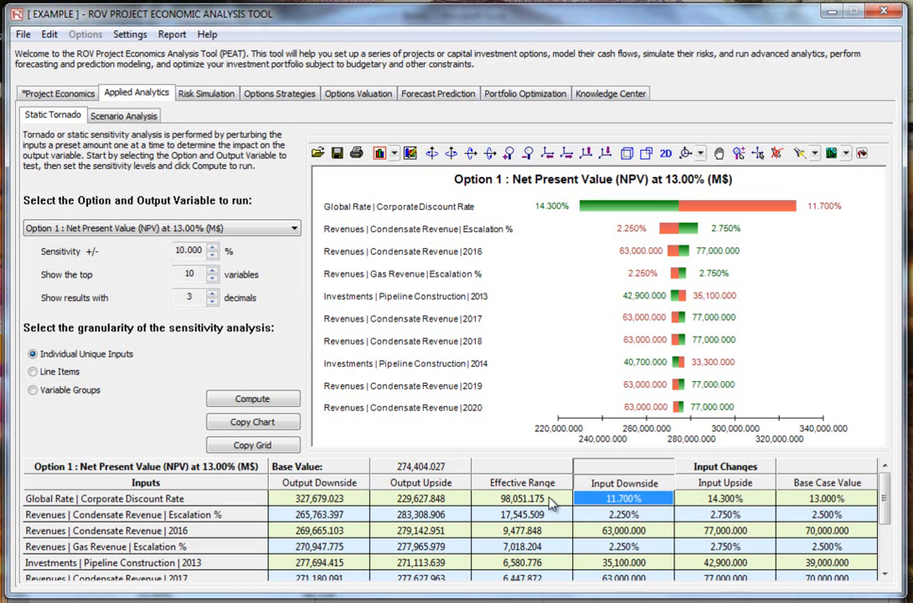
pyautogui.click(301, 499)
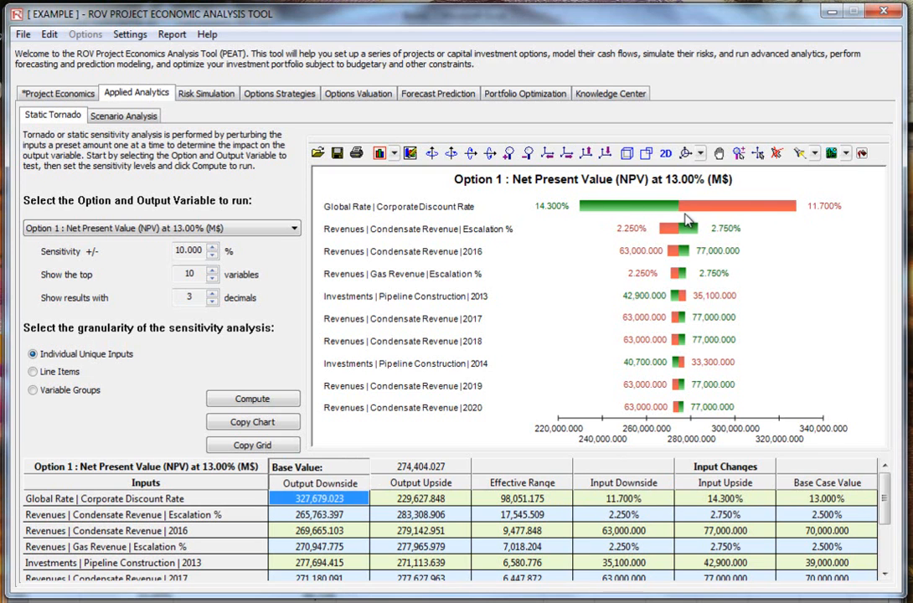
pyautogui.click(825, 499)
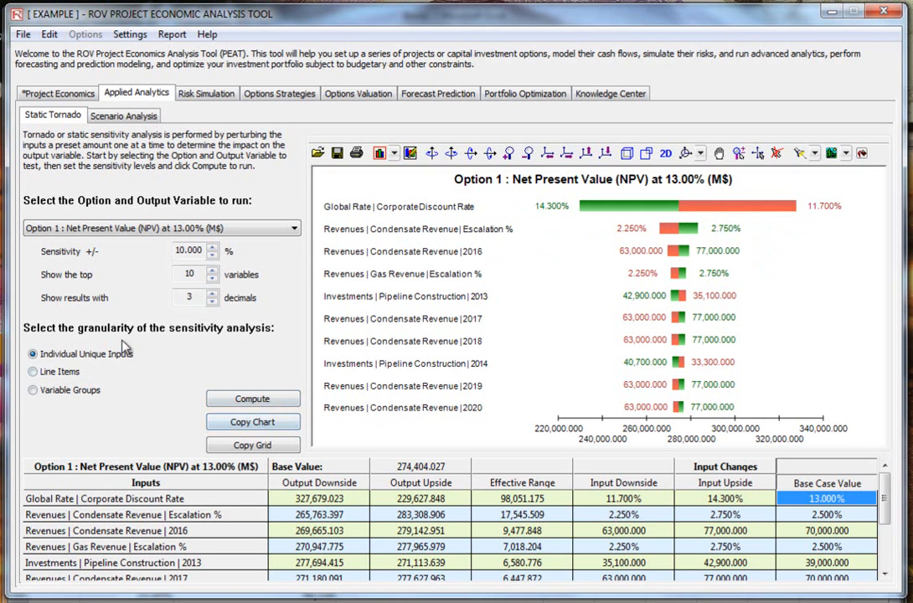
# Step: Copy the tornado chart into the Excel workbook Book1 and place it over columns A to F, around rows 28 to 45
pyautogui.click(269, 424)
pyautogui.hotkey('alt', 'Tab')
pyautogui.click(438, 307)
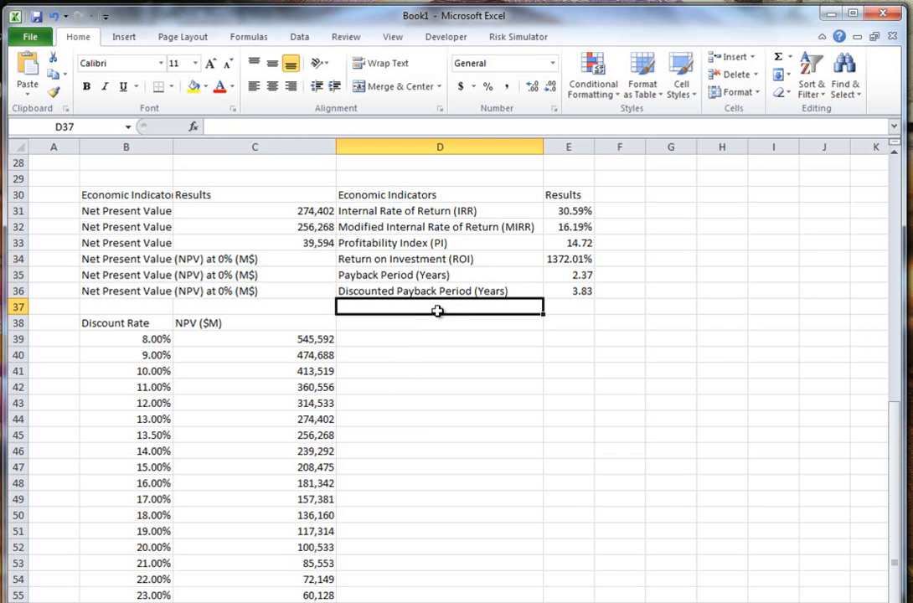
pyautogui.hotkey('ctrl', 'v')
pyautogui.moveTo(534, 375); pyautogui.dragTo(377, 317)
pyautogui.moveTo(431, 412); pyautogui.dragTo(442, 326)
pyautogui.click(580, 498)
pyautogui.moveTo(510, 326); pyautogui.dragTo(380, 332)
pyautogui.click(466, 494)
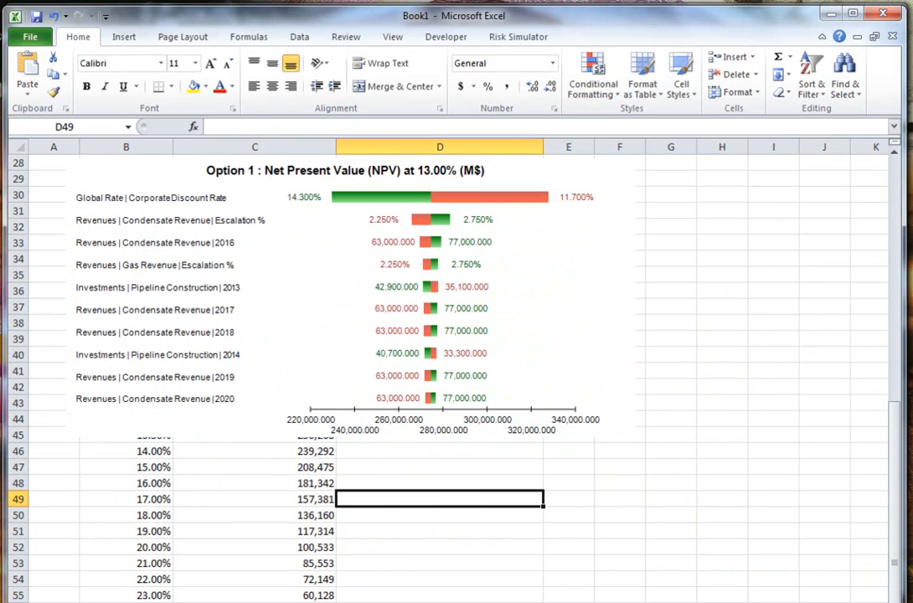
# Step: Switch back to PEAT and set the Scenario Analysis output variable to Option 2's Net Present Value (NPV) at 13.00%
pyautogui.hotkey('alt', 'Tab')
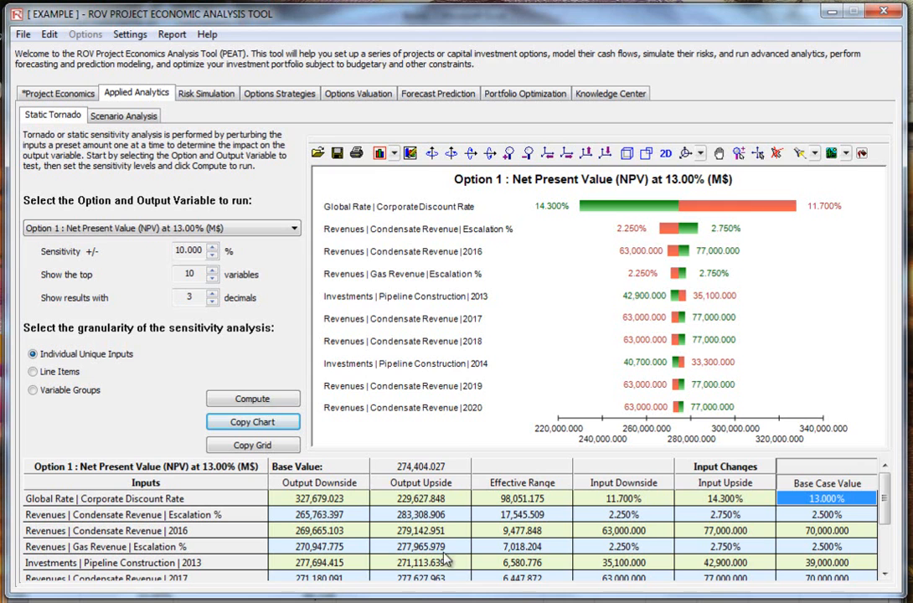
pyautogui.click(149, 117)
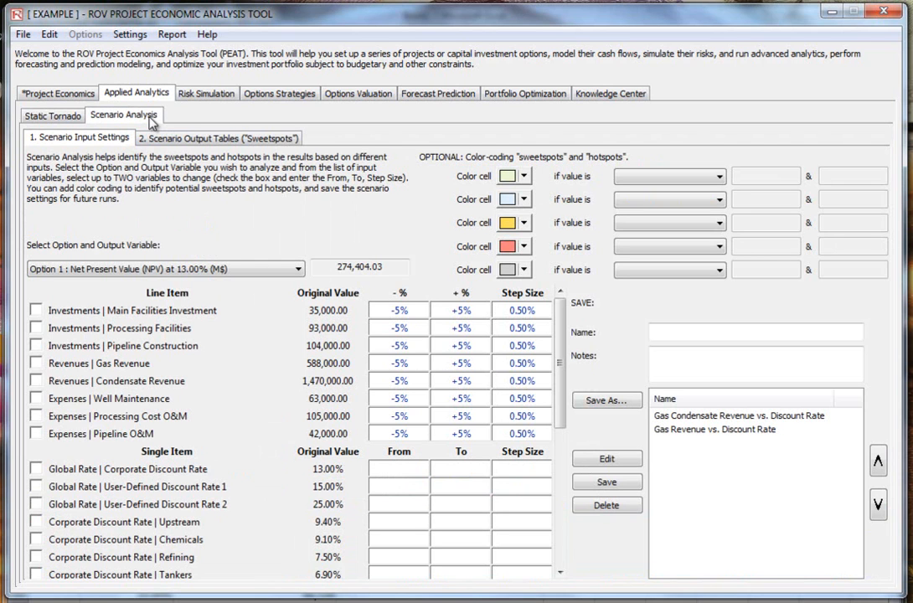
pyautogui.click(195, 141)
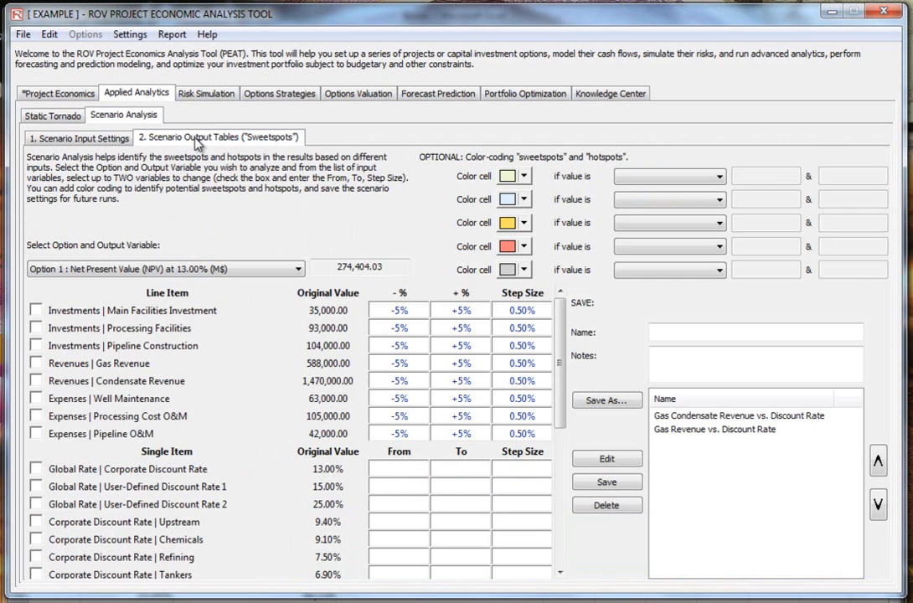
pyautogui.click(84, 139)
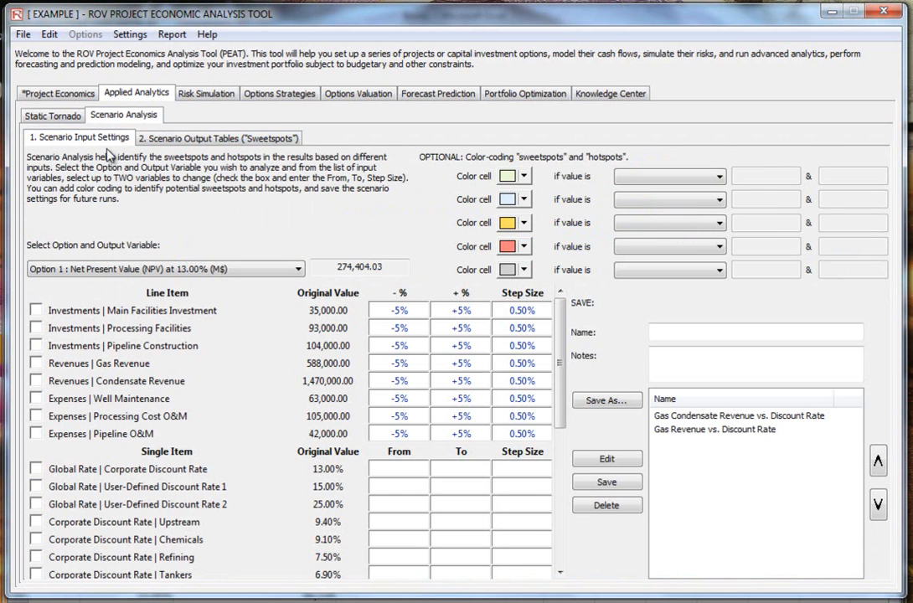
pyautogui.click(282, 270)
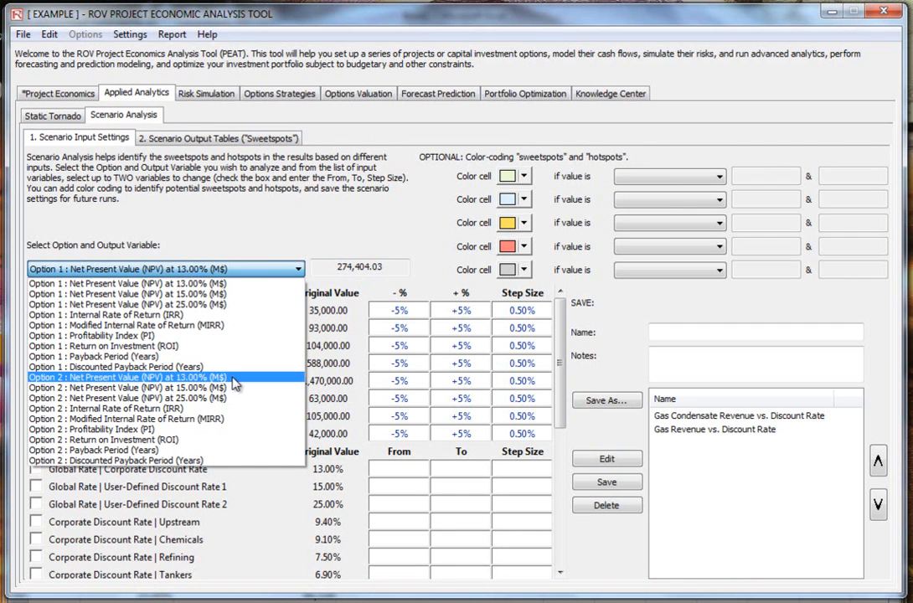
pyautogui.click(69, 379)
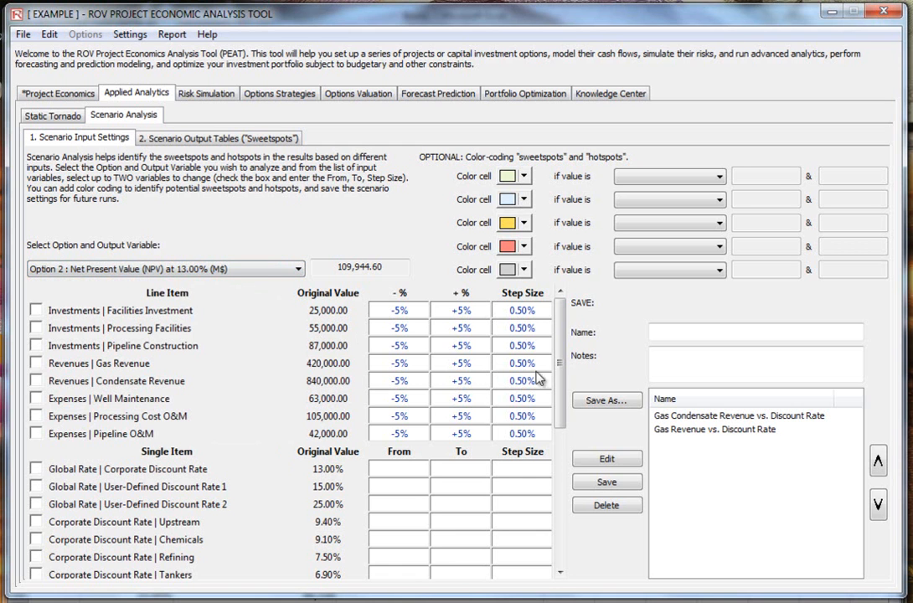
# Step: Include the Gas Revenue line item in the scenario with a range of -10% to +10%
pyautogui.moveTo(560, 360); pyautogui.dragTo(573, 260)
pyautogui.moveTo(566, 343); pyautogui.dragTo(575, 412)
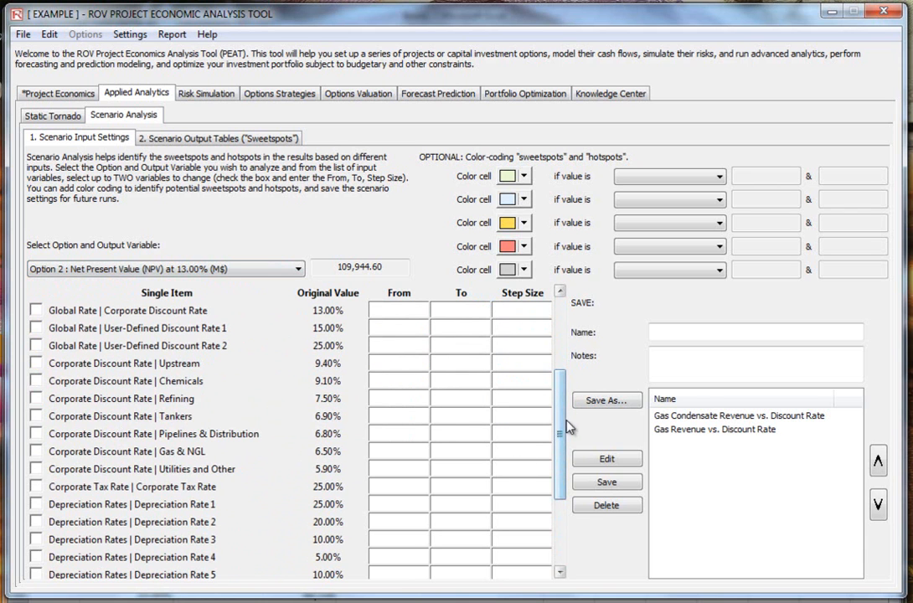
pyautogui.moveTo(563, 429); pyautogui.dragTo(563, 498)
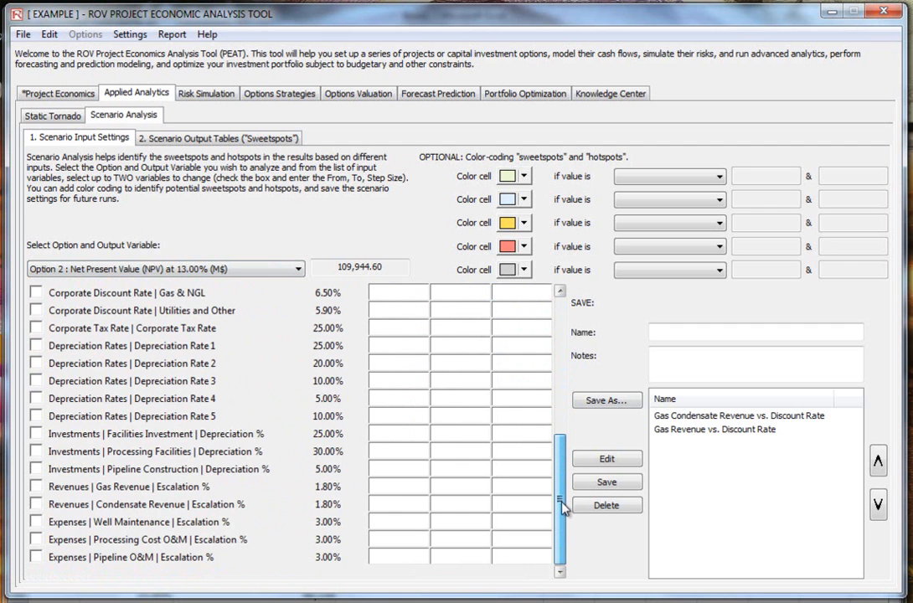
pyautogui.scroll(6, 479, 427)
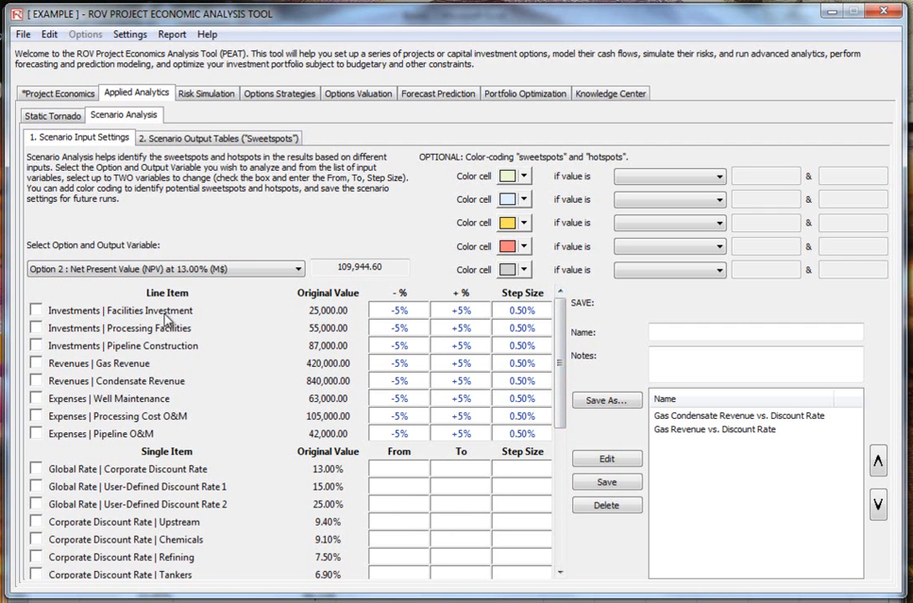
pyautogui.click(36, 364)
pyautogui.click(400, 364)
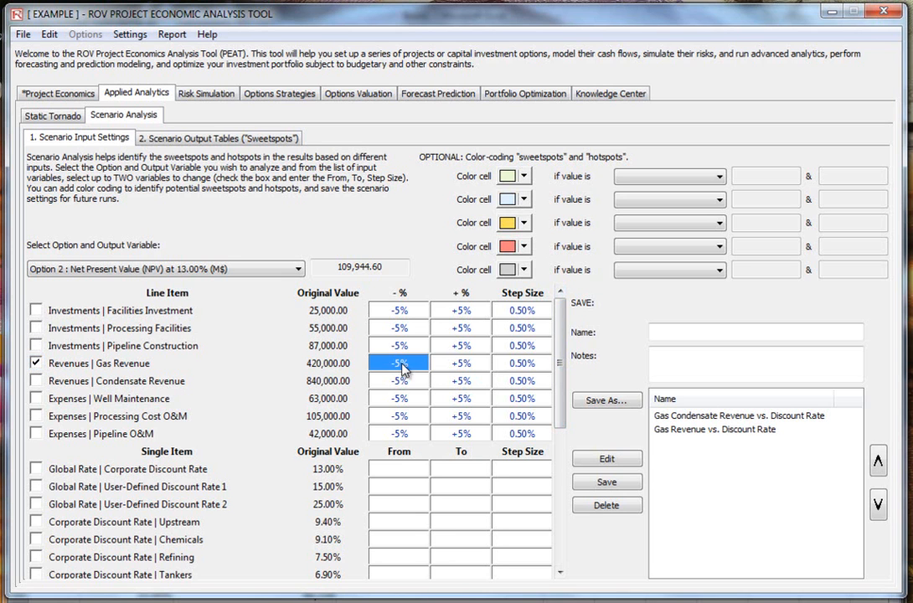
pyautogui.press('BackSpace')
pyautogui.write('-10')
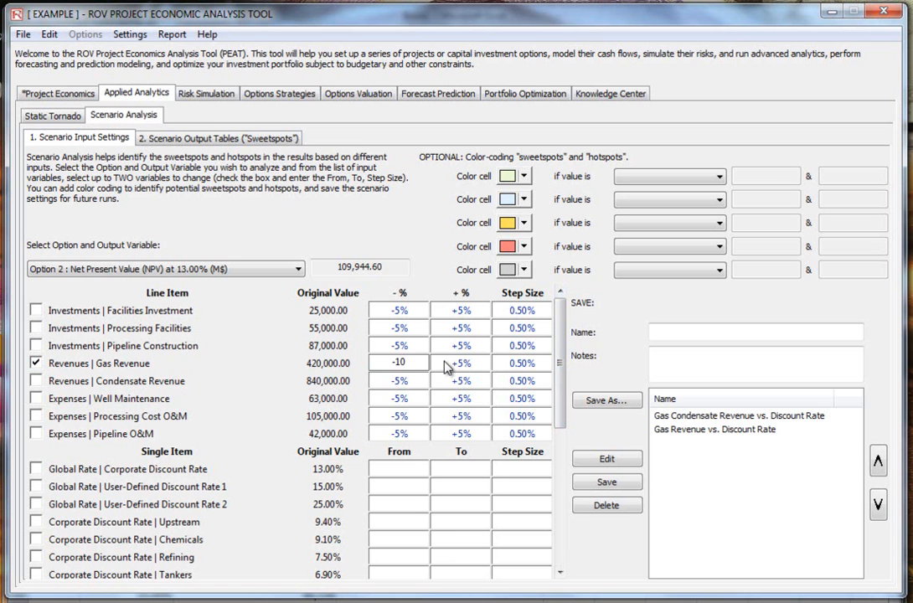
pyautogui.click(463, 364)
pyautogui.write('+10')
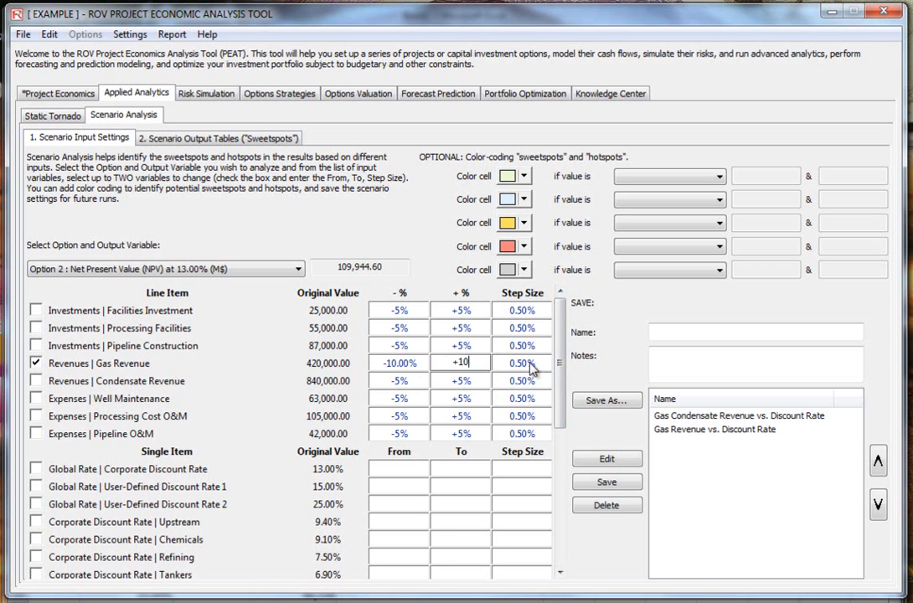
pyautogui.click(495, 370)
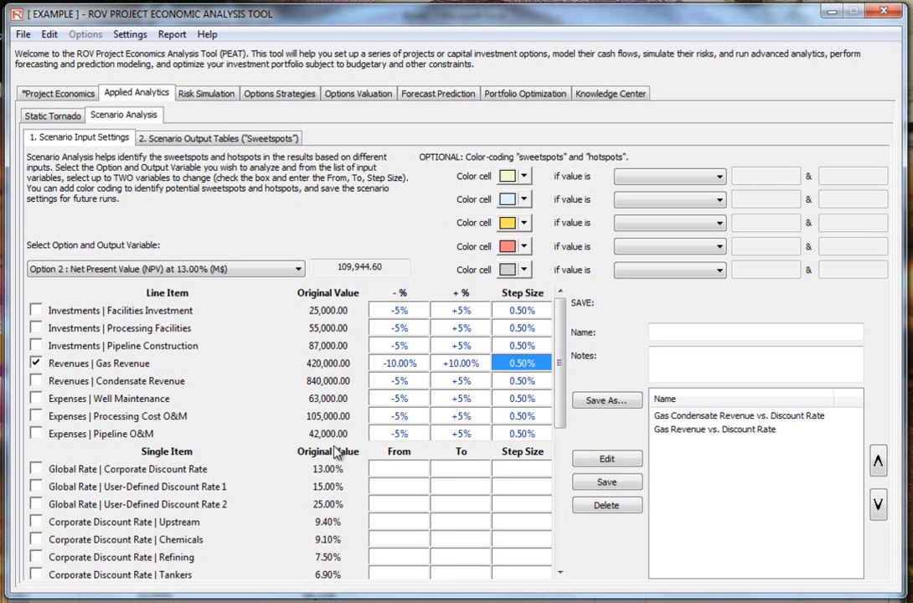
# Step: Include the global Corporate Discount Rate in the scenario, ranging from 10% to 20% with a 1% step size
pyautogui.click(35, 469)
pyautogui.click(396, 471)
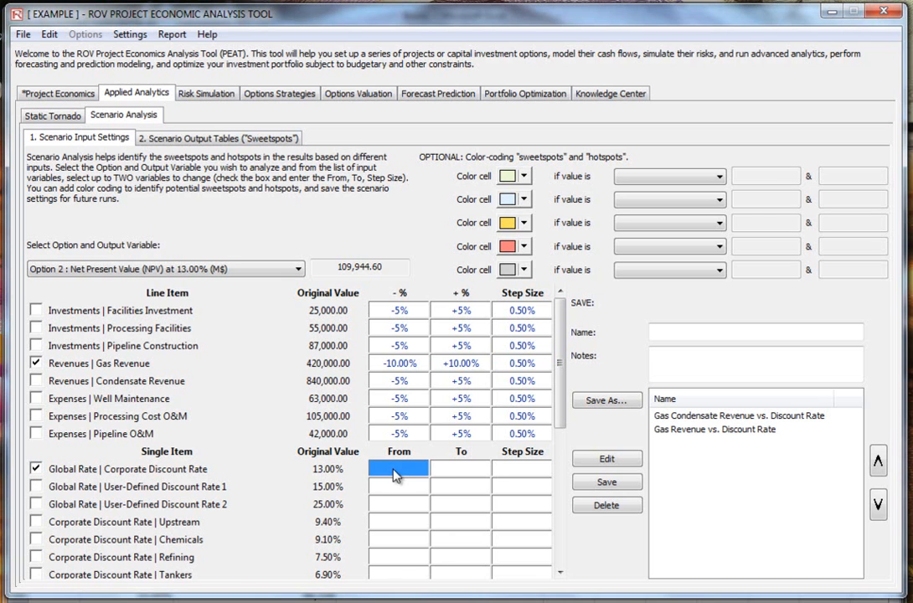
pyautogui.write('10')
pyautogui.press('Tab')
pyautogui.press('Tab')
pyautogui.write('1')
pyautogui.press('Return')
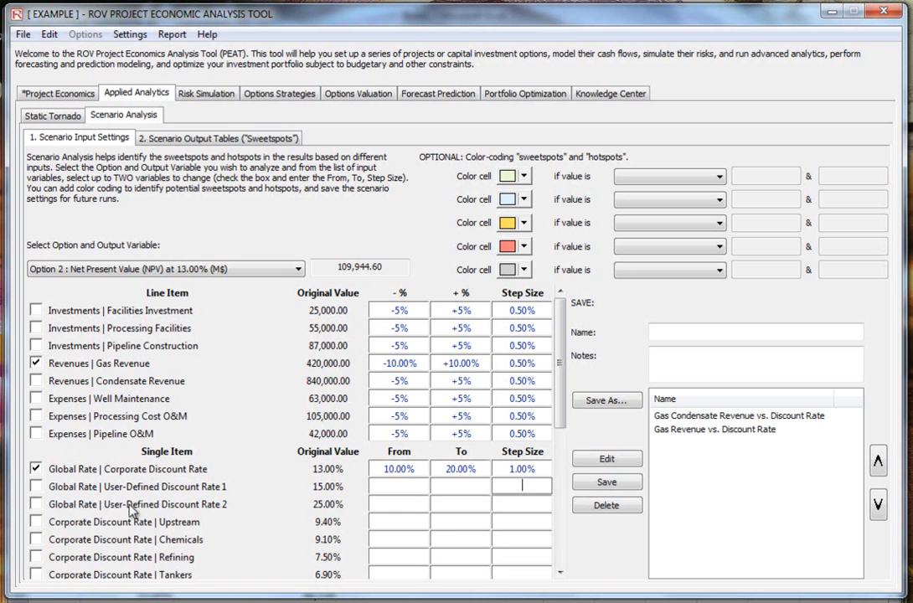
# Step: Save the current scenario settings as a new scenario named My Example
pyautogui.click(692, 331)
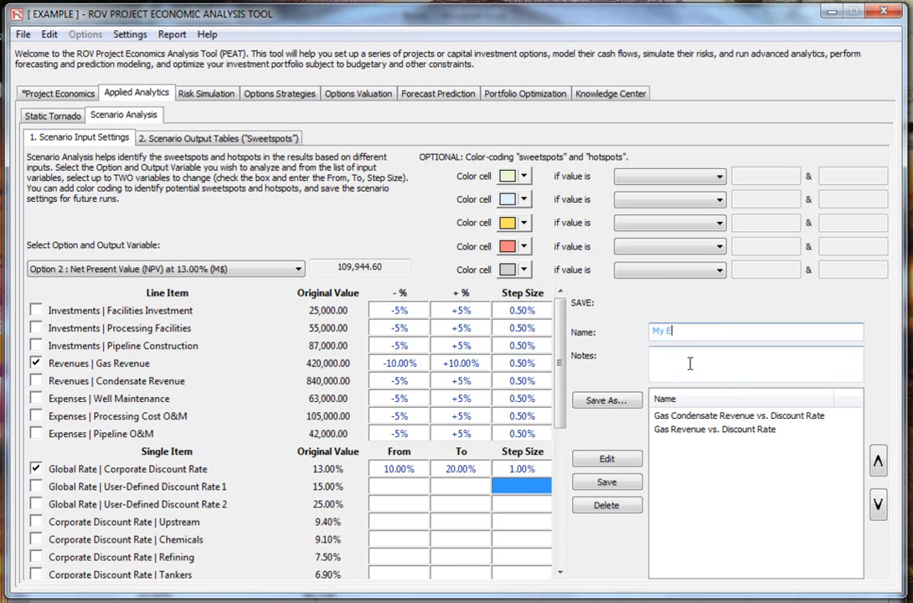
pyautogui.click(605, 402)
pyautogui.click(688, 444)
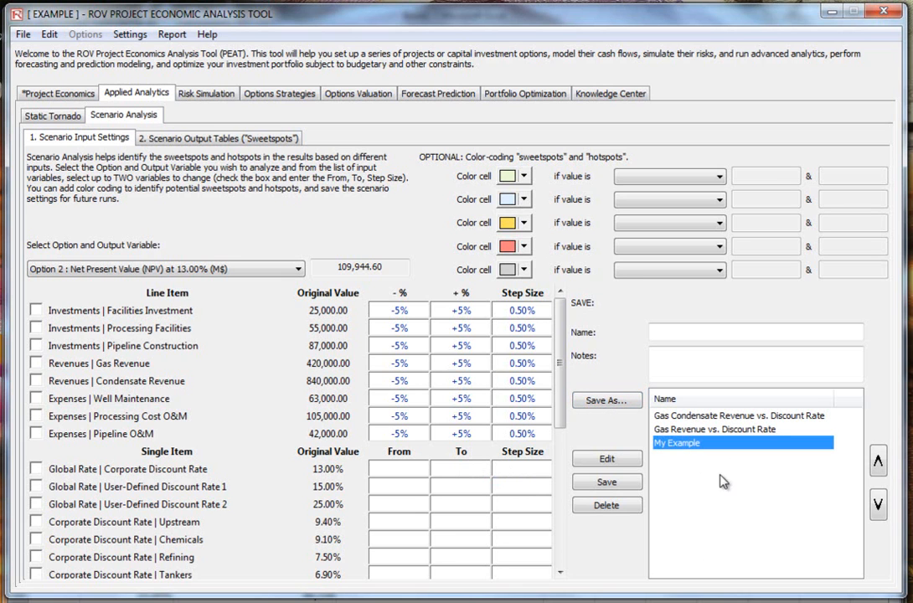
pyautogui.click(524, 176)
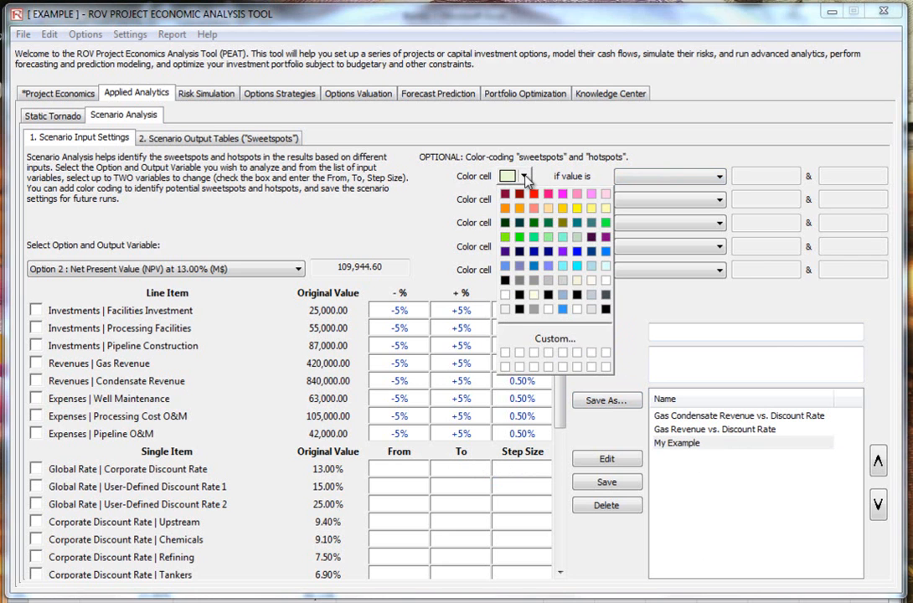
pyautogui.click(524, 176)
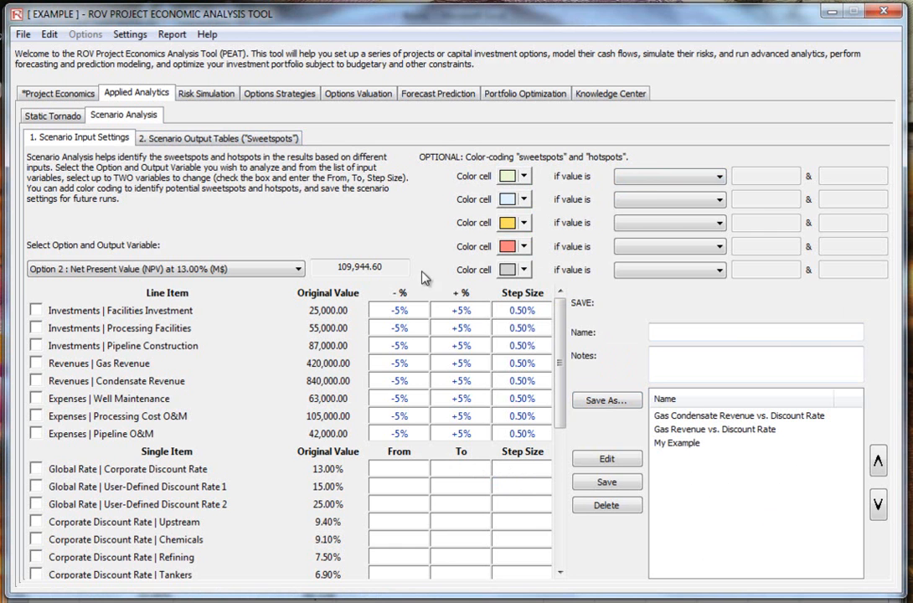
# Step: Compute the scenario output table for the saved scenario My Example
pyautogui.click(216, 137)
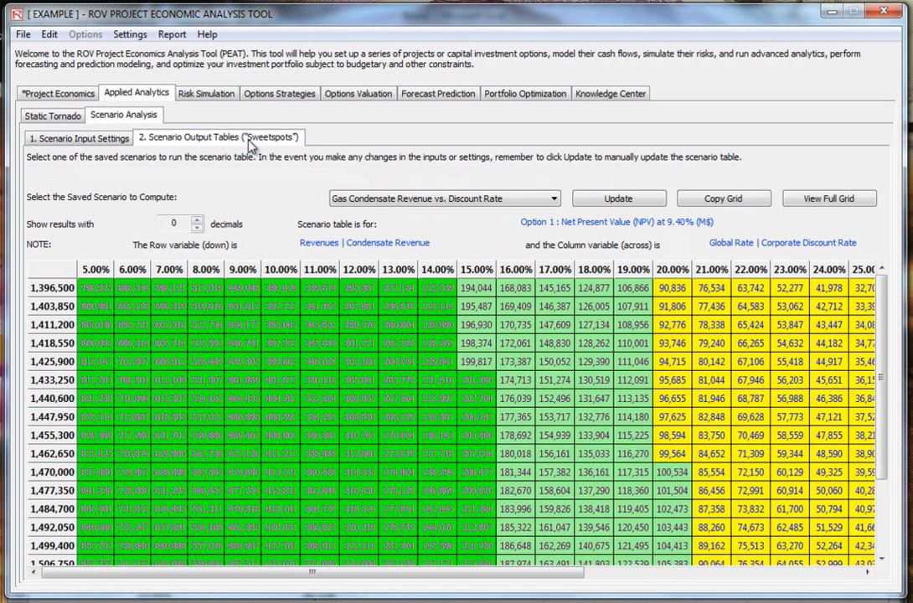
pyautogui.click(444, 199)
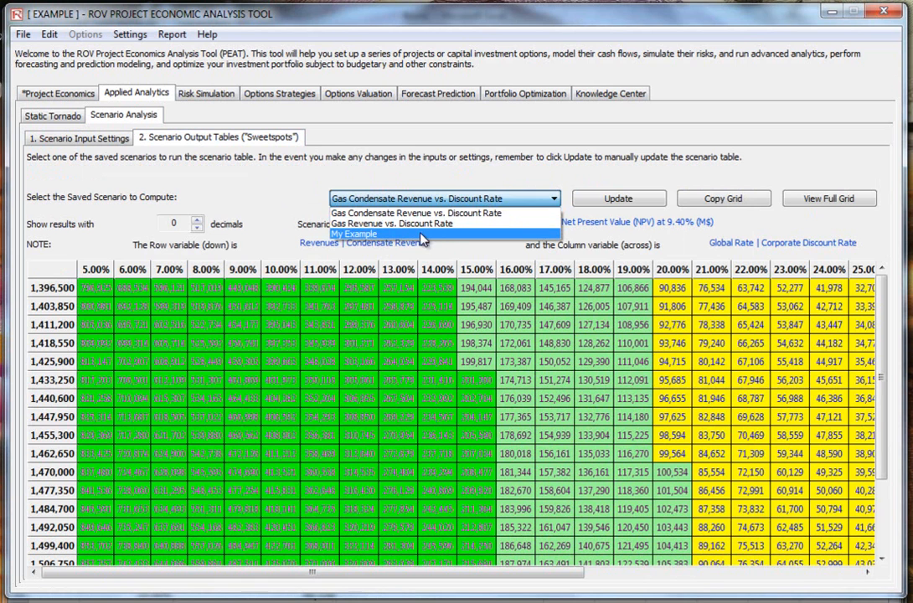
pyautogui.click(364, 236)
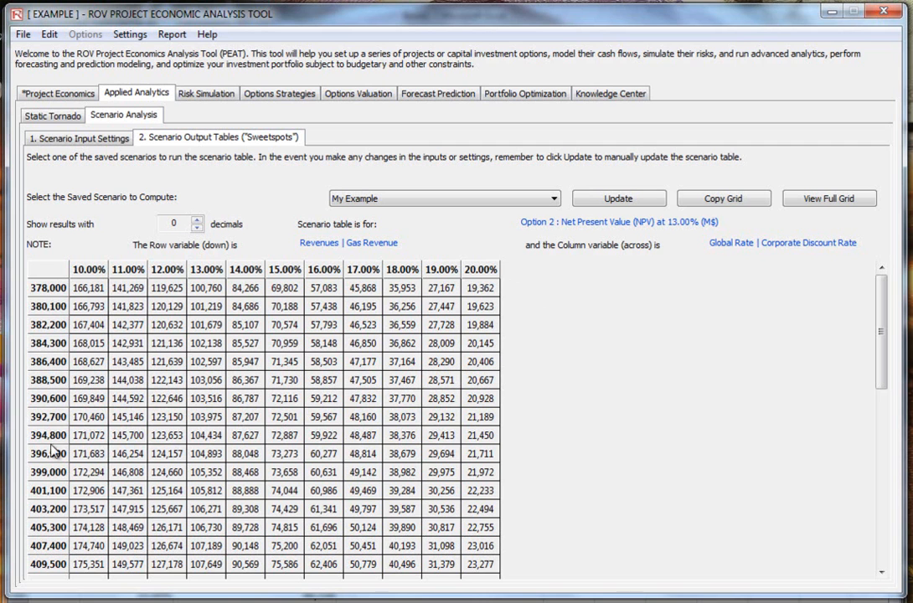
# Step: Compute the output table for the saved scenario Gas Condensate Revenue vs. Discount Rate, showing results with 0 decimals
pyautogui.click(360, 199)
pyautogui.click(380, 215)
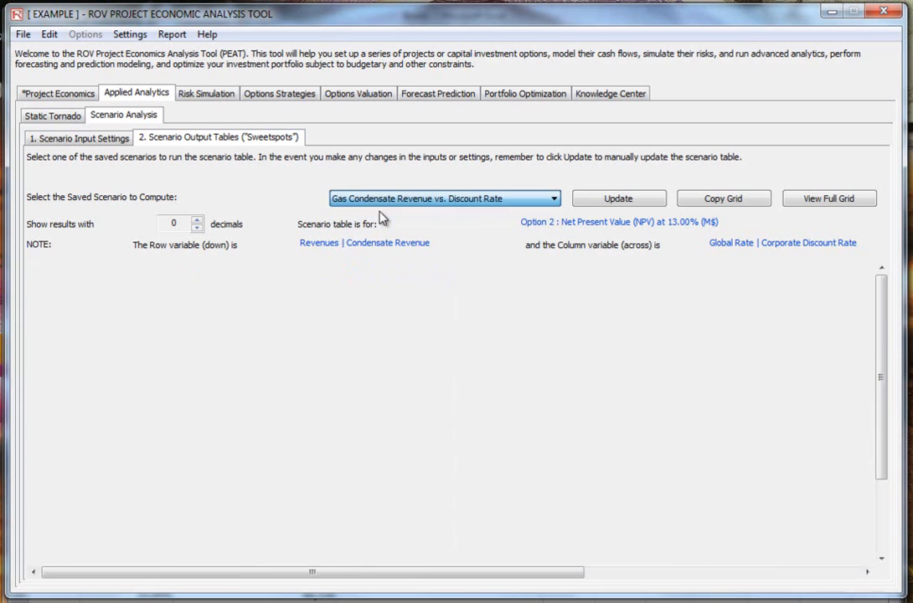
pyautogui.click(197, 220)
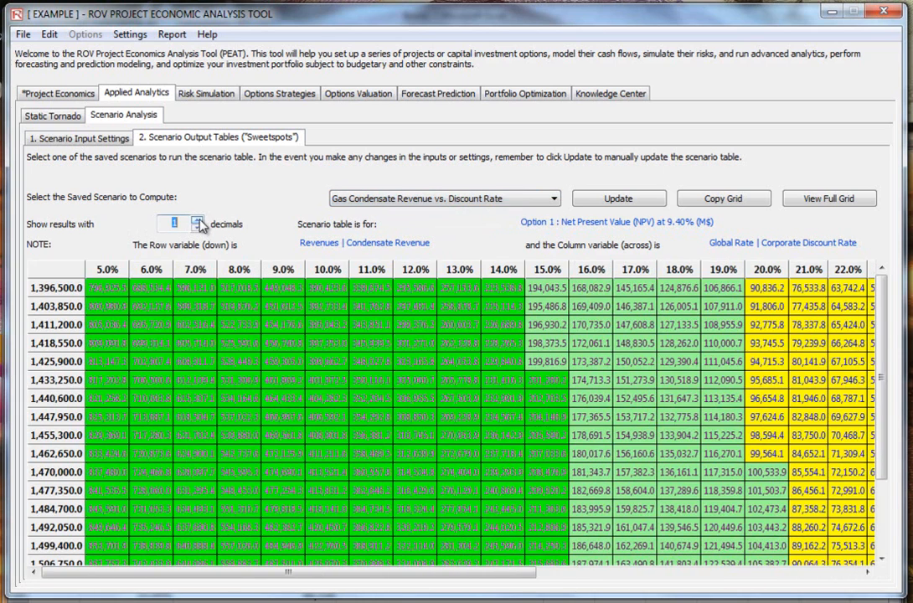
pyautogui.click(197, 228)
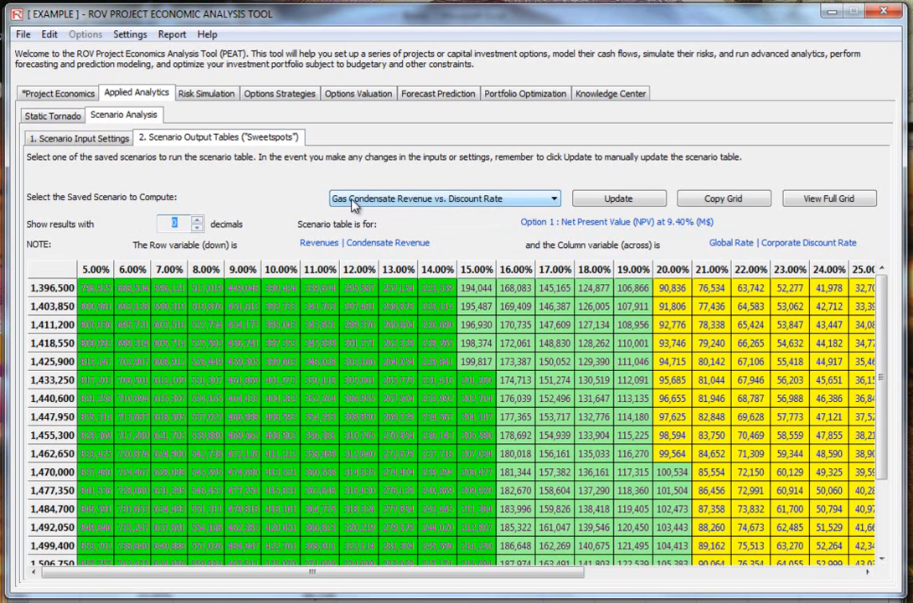
# Step: Load the saved scenario Gas Condensate Revenue vs. Discount Rate into the scenario input settings for editing
pyautogui.click(92, 140)
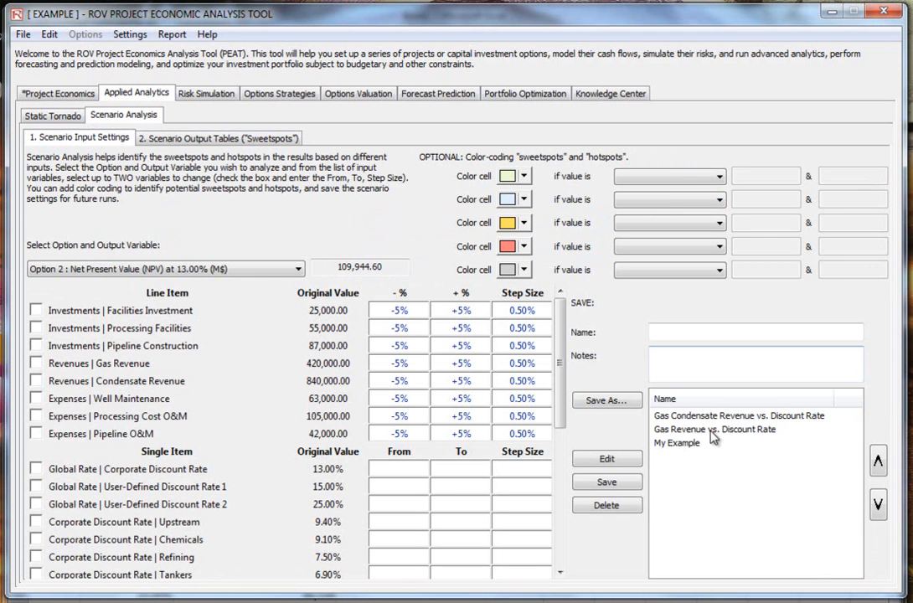
pyautogui.click(684, 418)
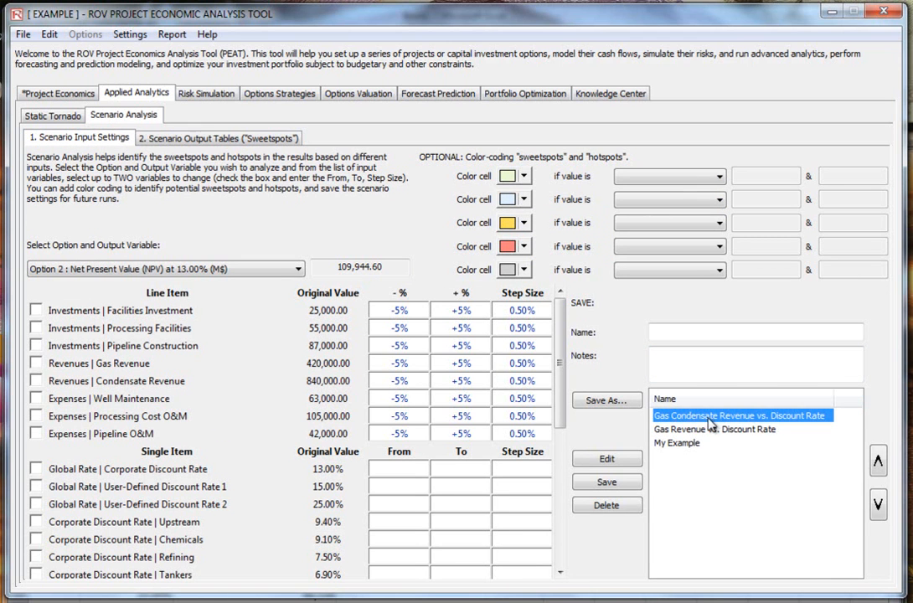
pyautogui.click(711, 431)
pyautogui.click(708, 418)
pyautogui.click(609, 462)
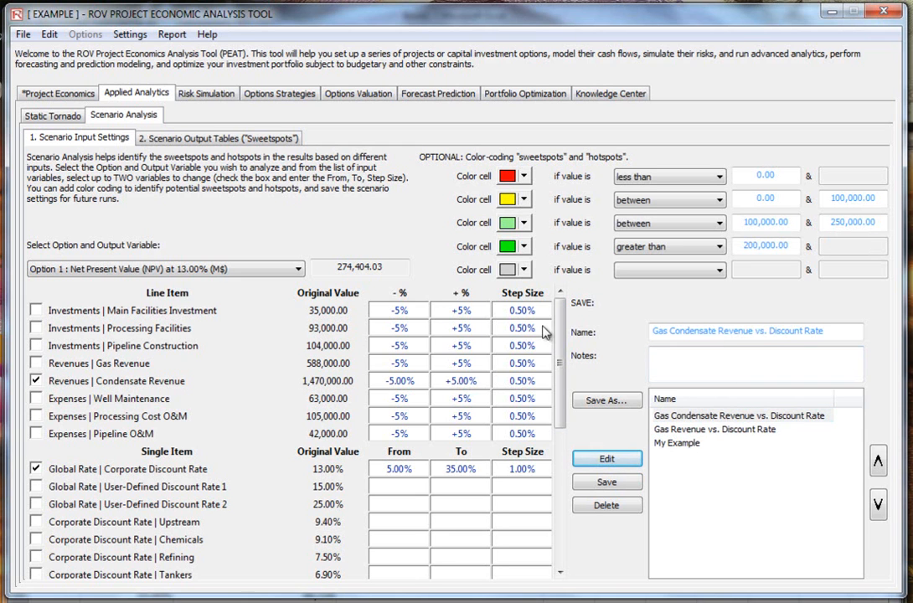
# Step: Review the color and condition choices of the first color-coding rule, and save the scenario without altering the rule
pyautogui.moveTo(561, 341)
pyautogui.mouseDown()
pyautogui.moveTo(562, 363)
pyautogui.moveTo(562, 341)
pyautogui.mouseUp()
pyautogui.click(524, 177)
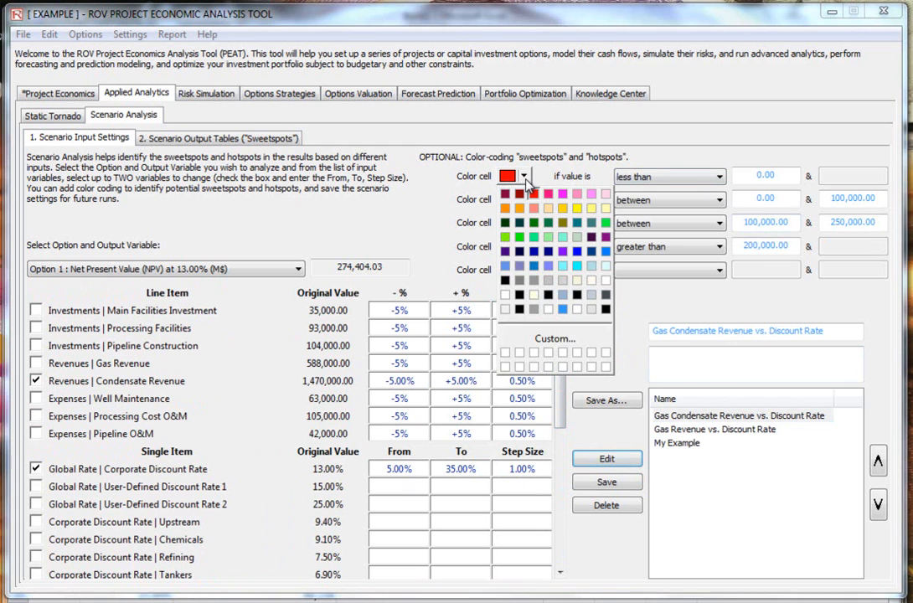
pyautogui.click(524, 177)
pyautogui.click(683, 178)
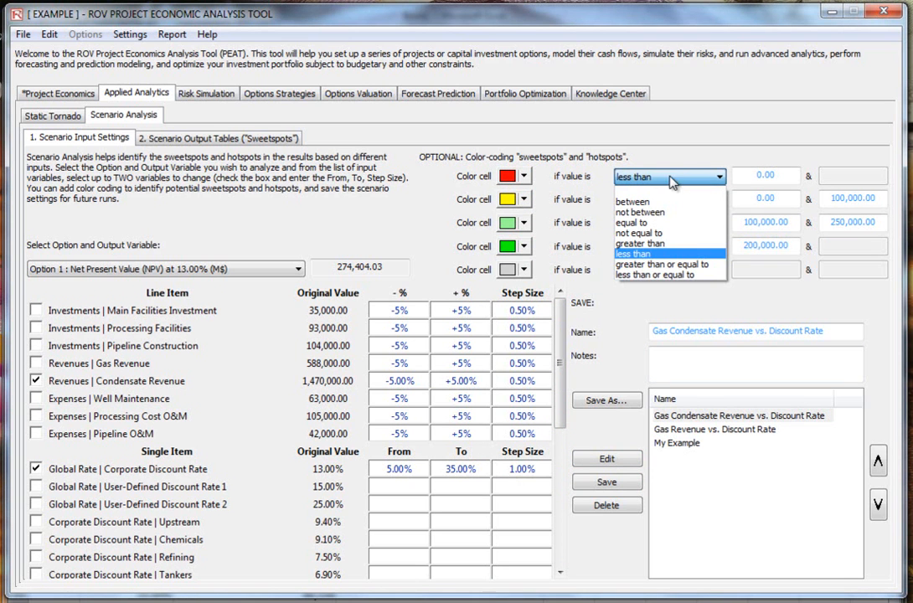
pyautogui.click(688, 178)
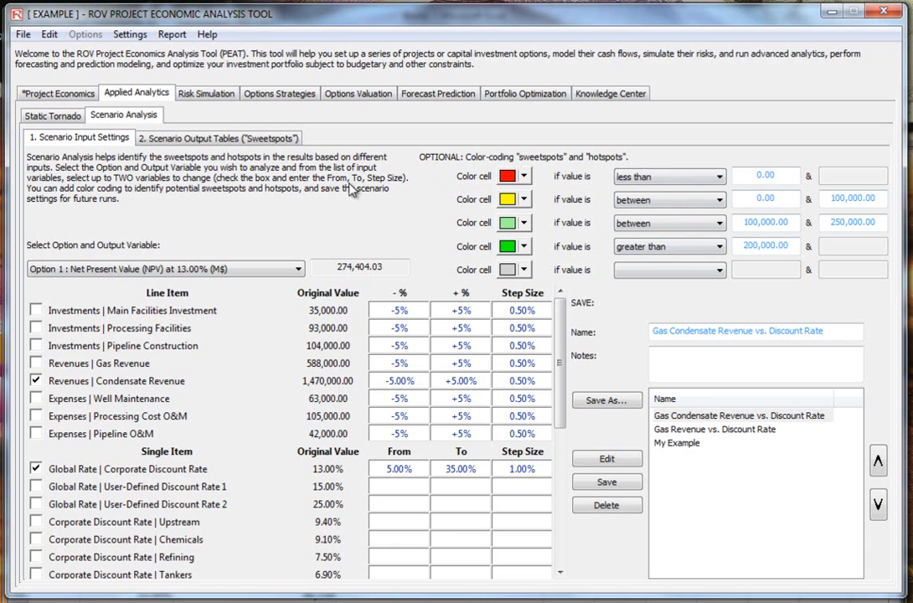
pyautogui.click(607, 482)
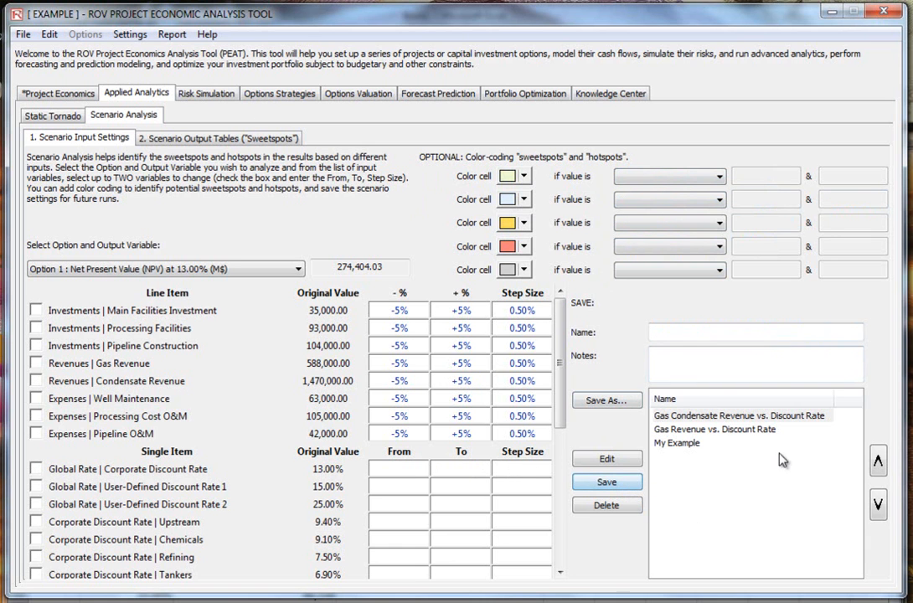
# Step: Examine the Gas Condensate Revenue vs. Discount Rate output table, including its row and column variables and cells in each color zone
pyautogui.click(168, 135)
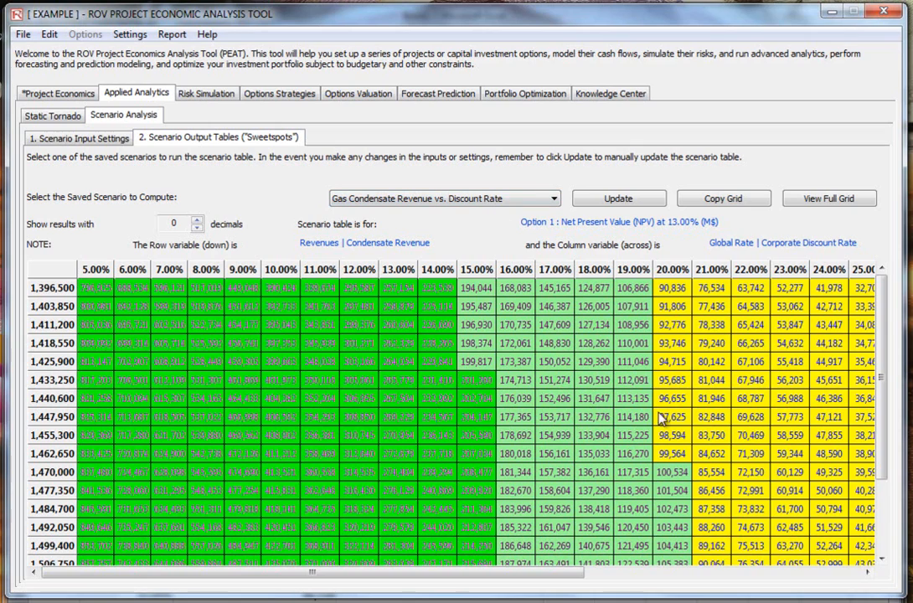
pyautogui.moveTo(881, 309); pyautogui.dragTo(896, 290)
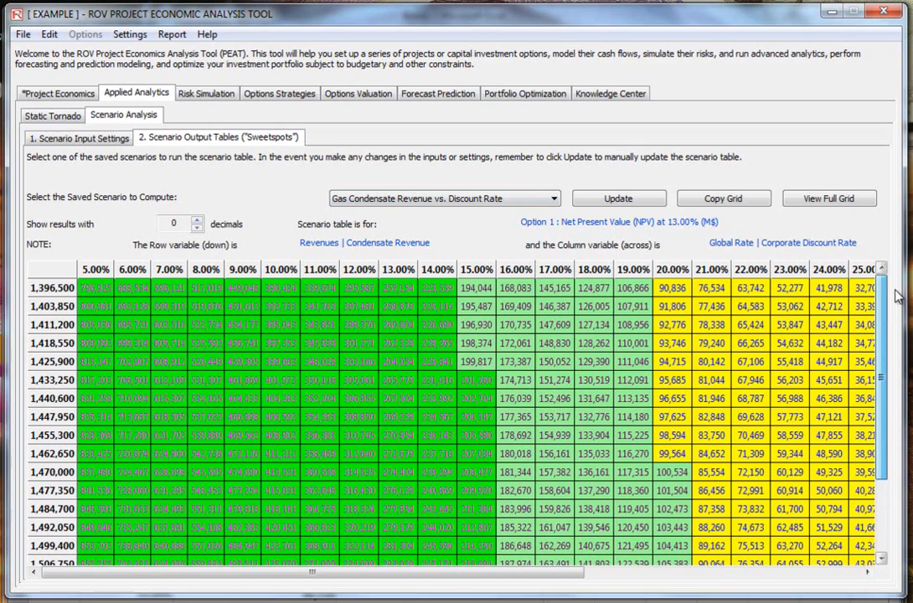
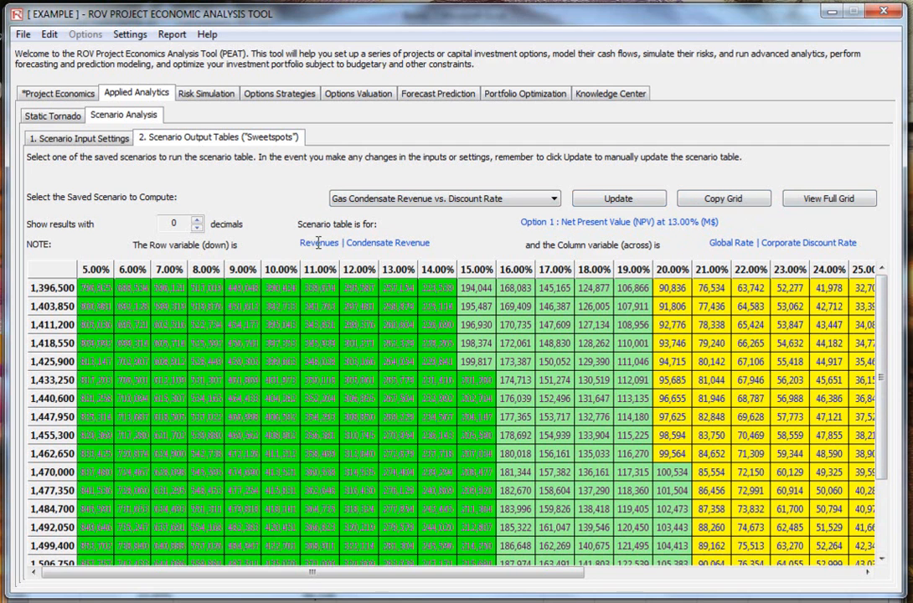
pyautogui.moveTo(301, 242); pyautogui.dragTo(436, 242)
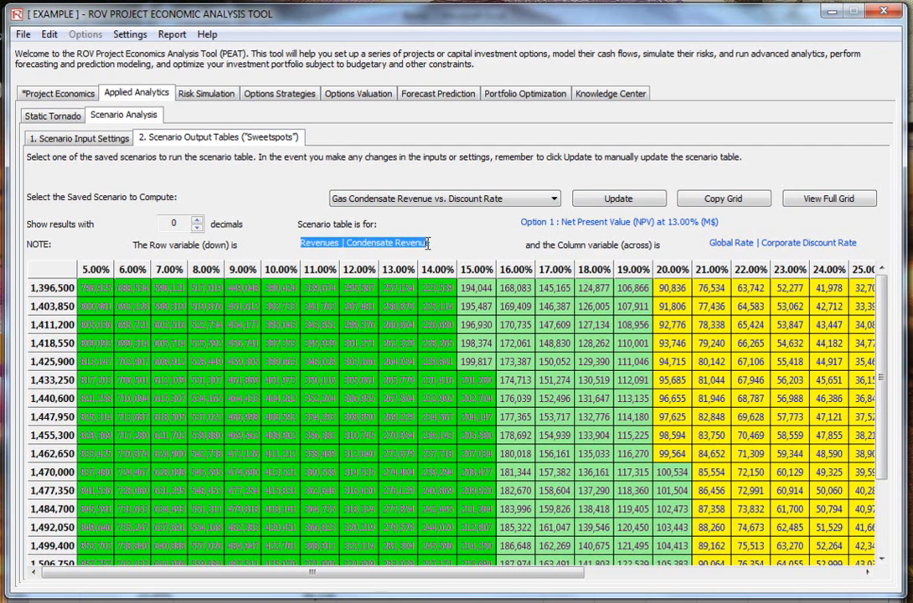
pyautogui.click(393, 245)
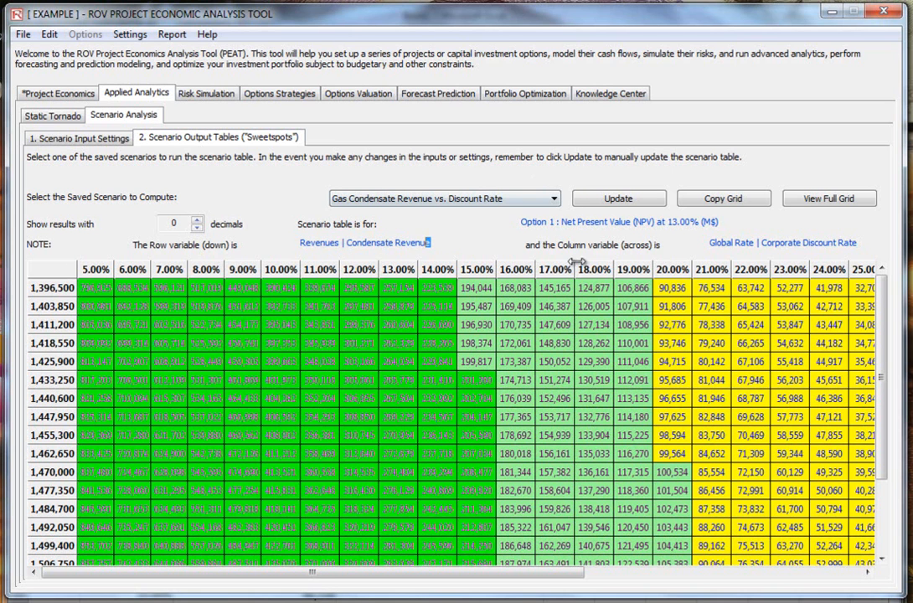
pyautogui.moveTo(711, 242); pyautogui.dragTo(825, 243)
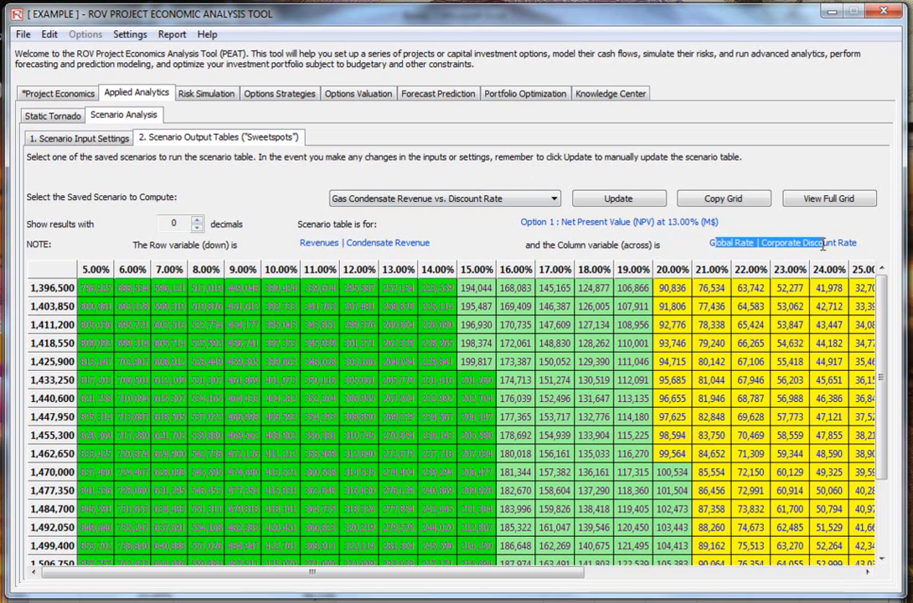
pyautogui.click(633, 306)
pyautogui.click(360, 435)
pyautogui.click(516, 434)
pyautogui.click(672, 417)
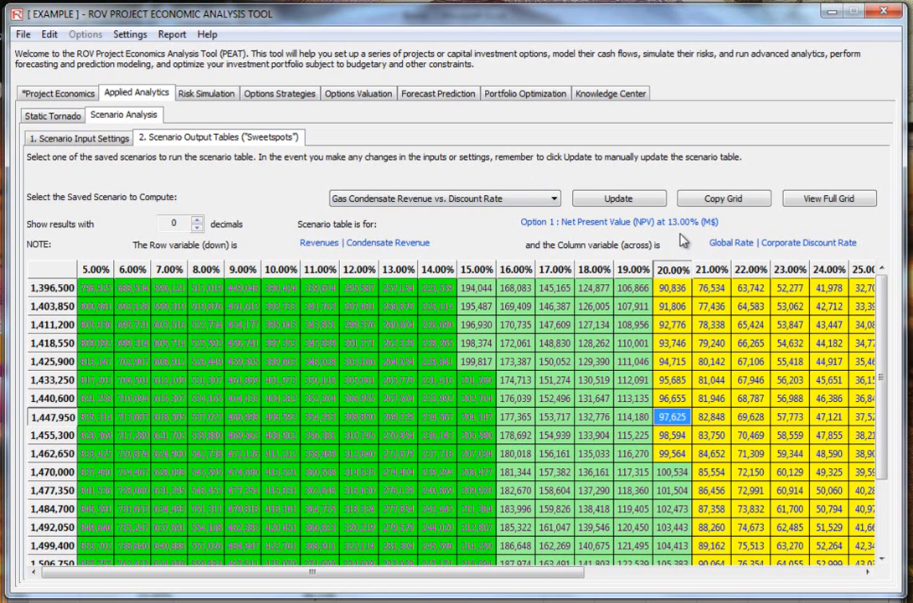
# Step: View the output table for Gas Revenue vs. Discount Rate, and return to the Gas Condensate Revenue vs. Discount Rate table
pyautogui.click(500, 199)
pyautogui.click(489, 224)
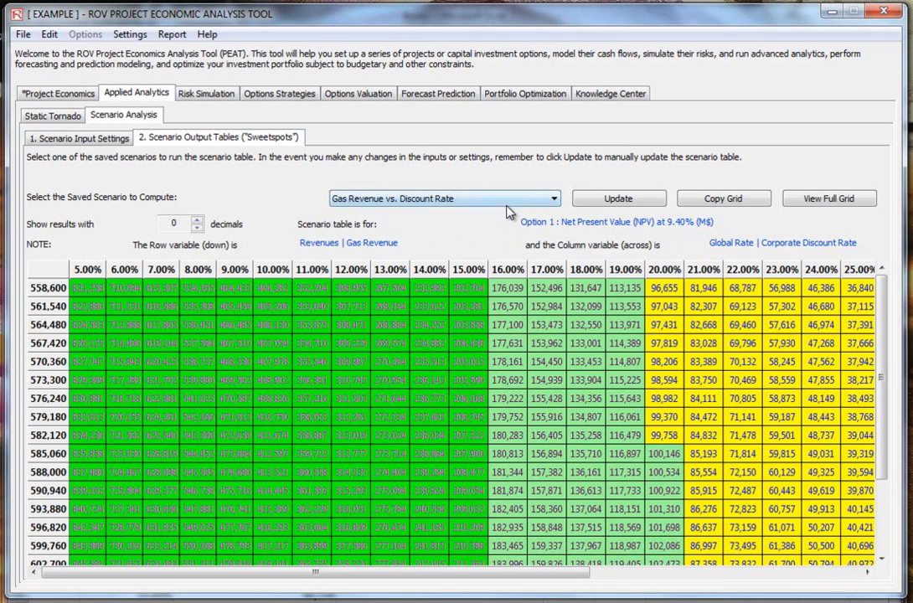
pyautogui.click(502, 203)
pyautogui.click(502, 212)
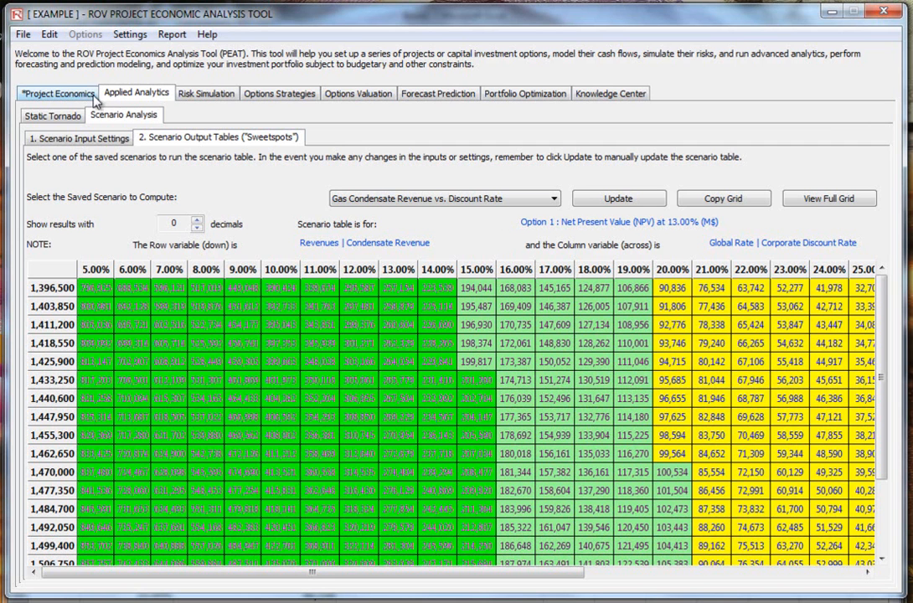
pyautogui.click(57, 116)
pyautogui.click(109, 119)
pyautogui.click(61, 114)
pyautogui.click(92, 114)
pyautogui.click(72, 122)
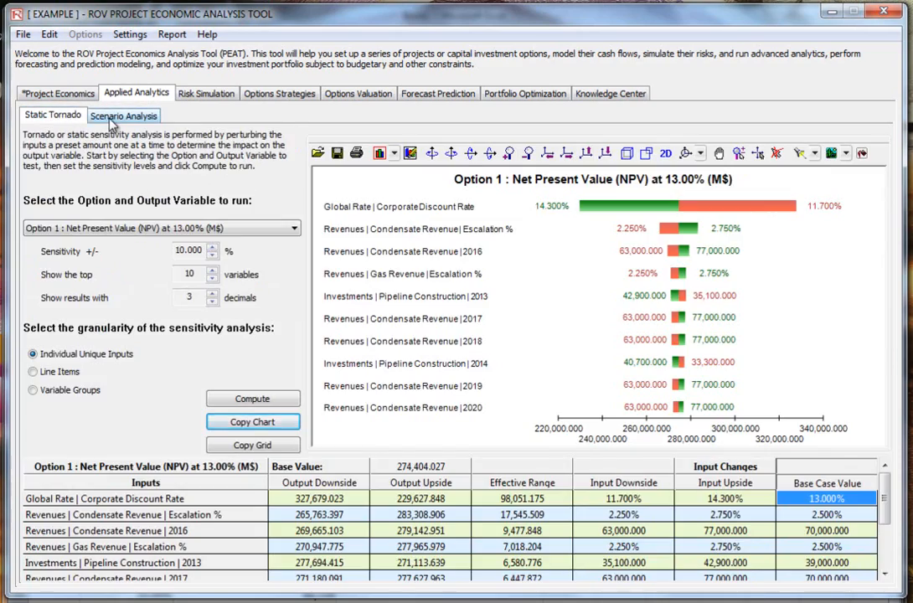
pyautogui.click(109, 122)
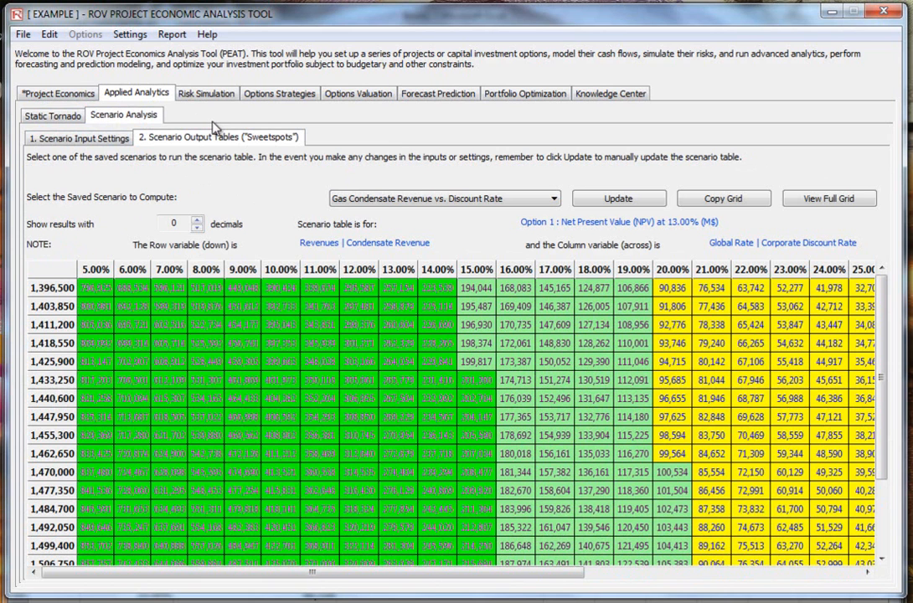
# Step: Look through the Risk Simulation module's input assumptions, simulation results, overlay results, analysis of alternatives and dynamic sensitivity pages
pyautogui.click(208, 94)
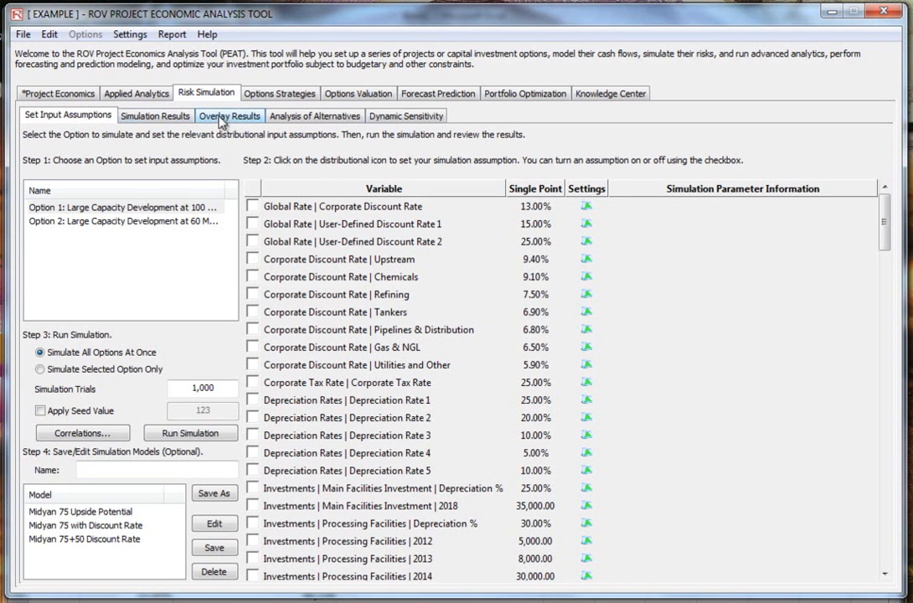
pyautogui.click(216, 119)
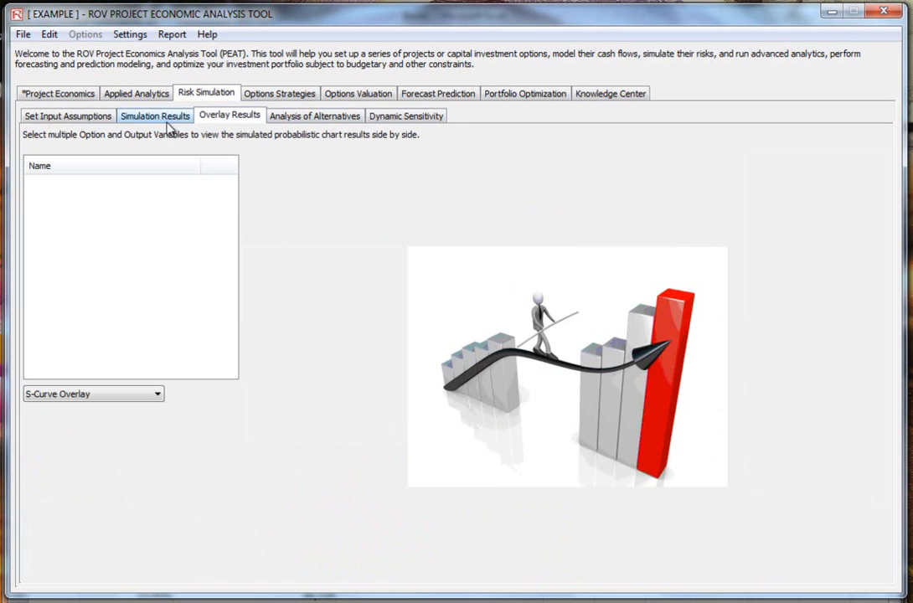
pyautogui.click(343, 119)
pyautogui.click(406, 116)
pyautogui.click(155, 115)
pyautogui.click(84, 115)
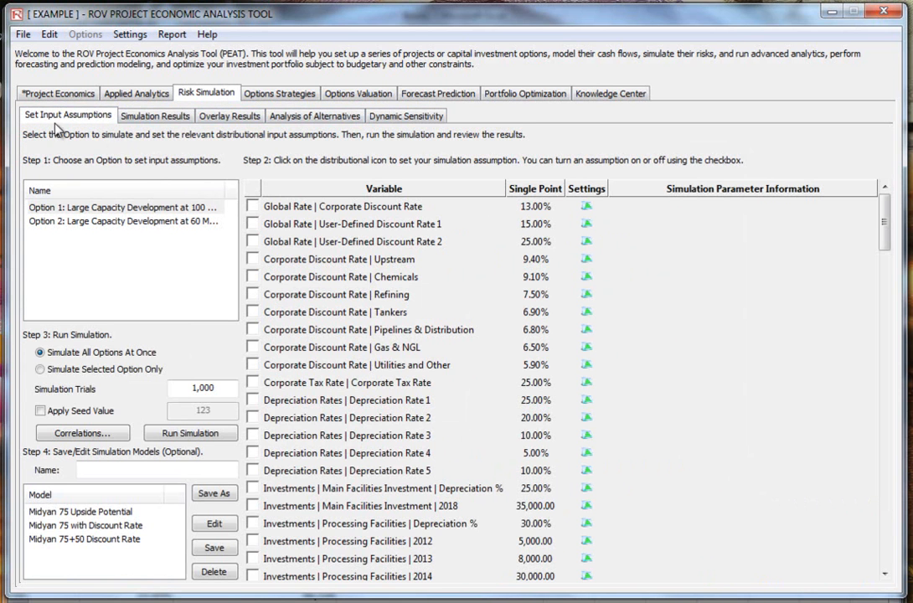
pyautogui.click(138, 114)
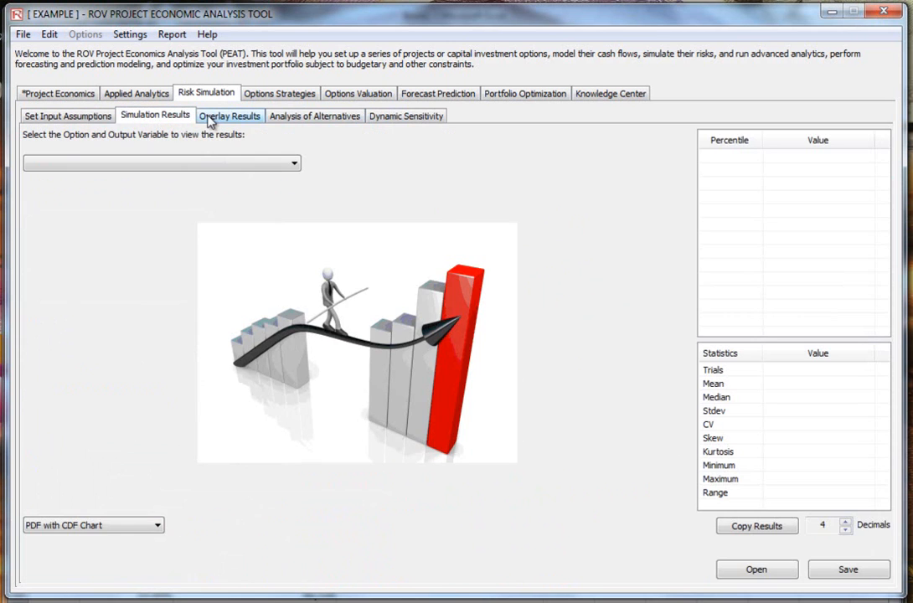
pyautogui.click(219, 115)
pyautogui.click(292, 115)
pyautogui.click(229, 114)
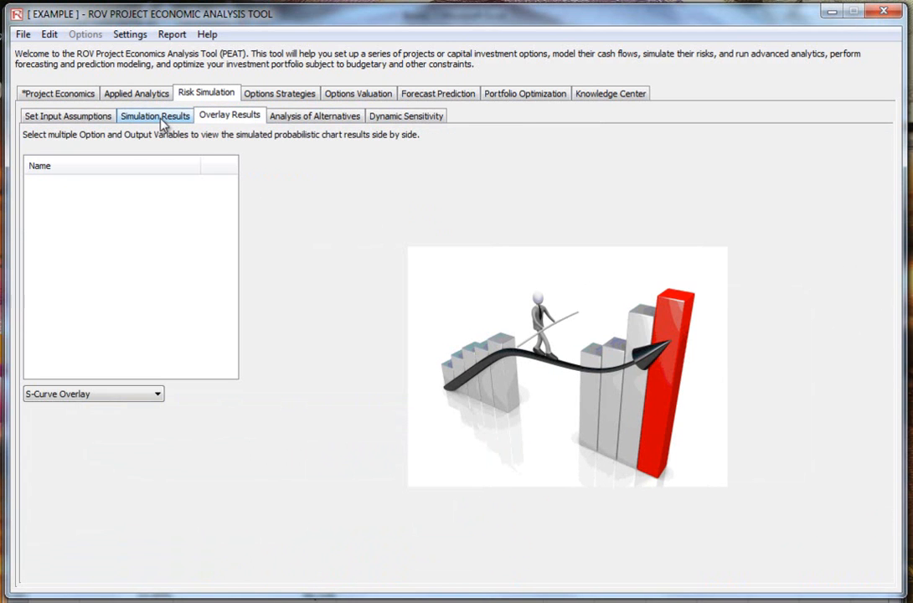
# Step: Compare the options listed for setting risk simulation input assumptions with the option pages in Project Economics
pyautogui.click(108, 122)
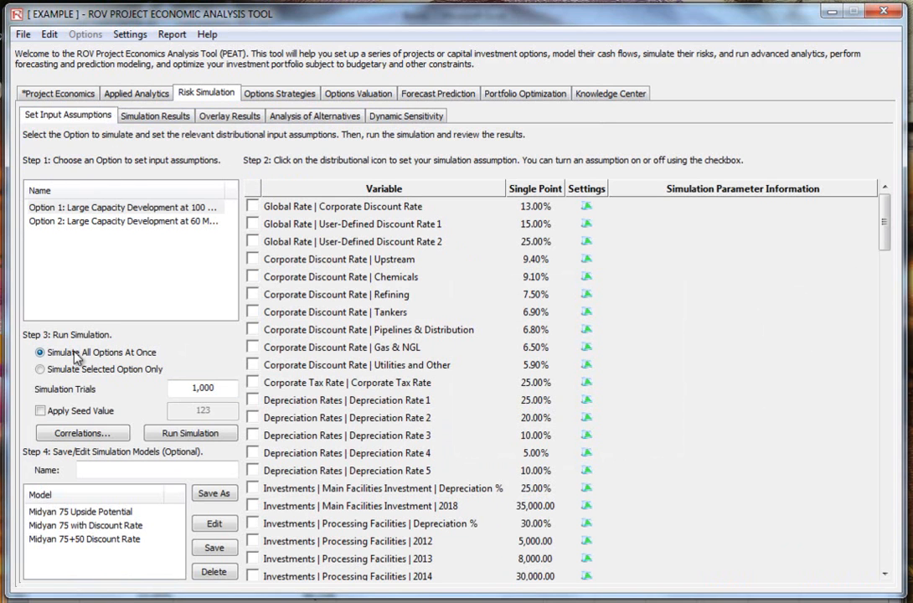
pyautogui.click(63, 207)
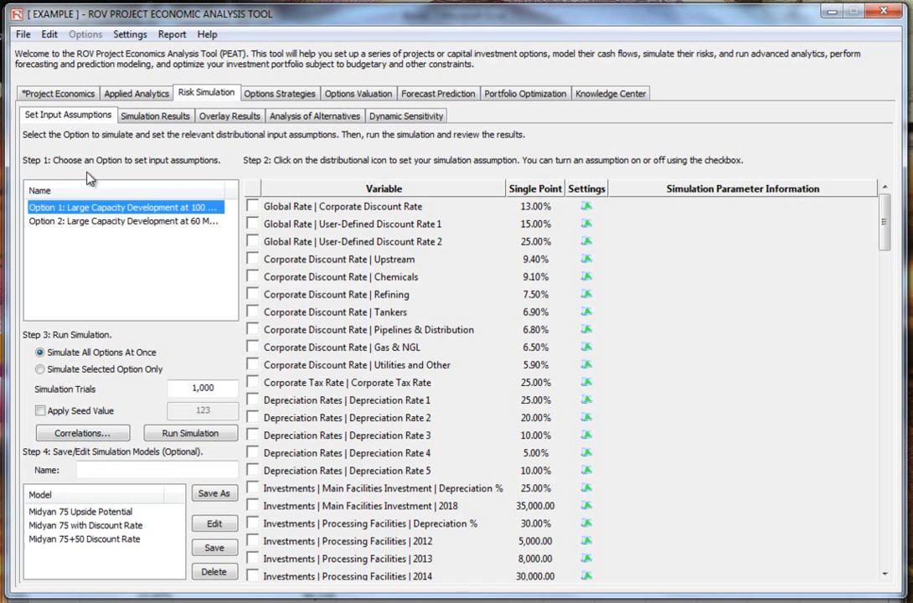
pyautogui.click(75, 221)
pyautogui.click(67, 208)
pyautogui.click(58, 92)
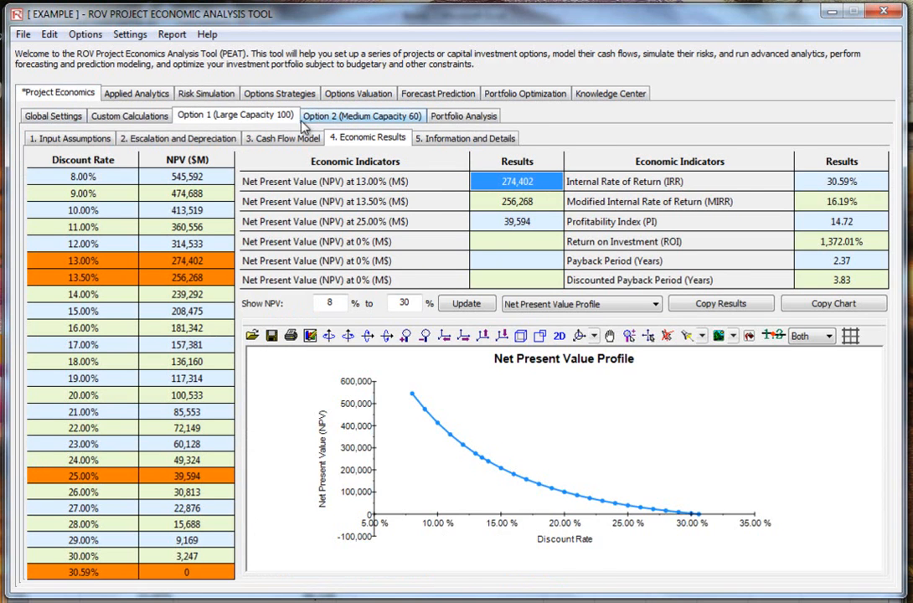
pyautogui.click(190, 91)
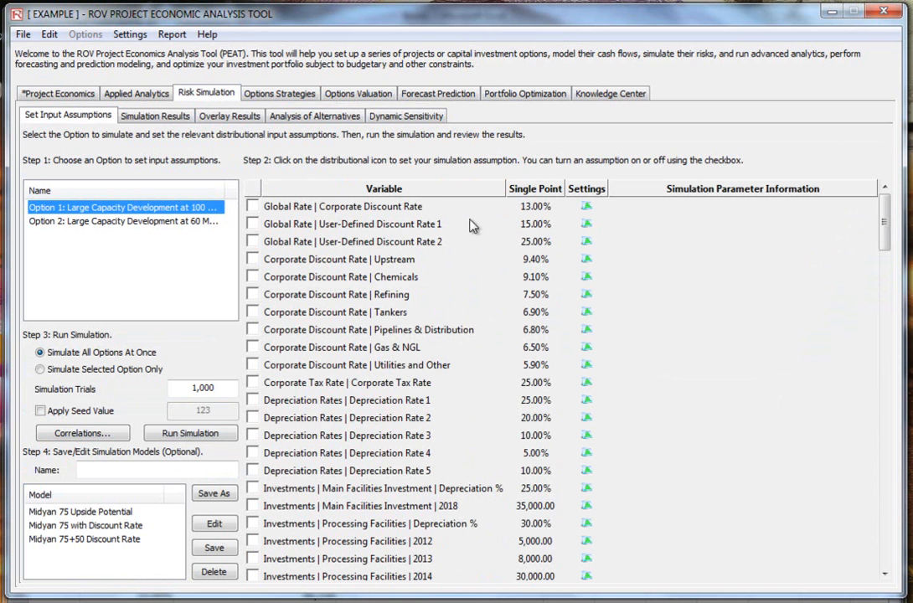
# Step: Set a Triangular simulation assumption for Option 1's global Corporate Discount Rate with minimum 0.10, likely 0.13 and maximum 0.15
pyautogui.moveTo(884, 232); pyautogui.dragTo(907, 191)
pyautogui.click(587, 207)
pyautogui.moveTo(621, 216); pyautogui.dragTo(578, 328)
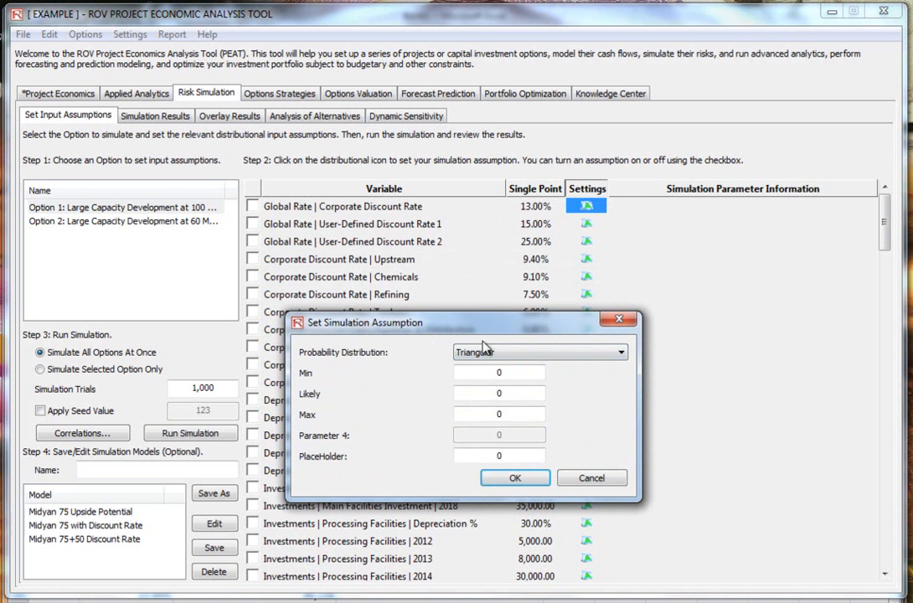
pyautogui.click(518, 353)
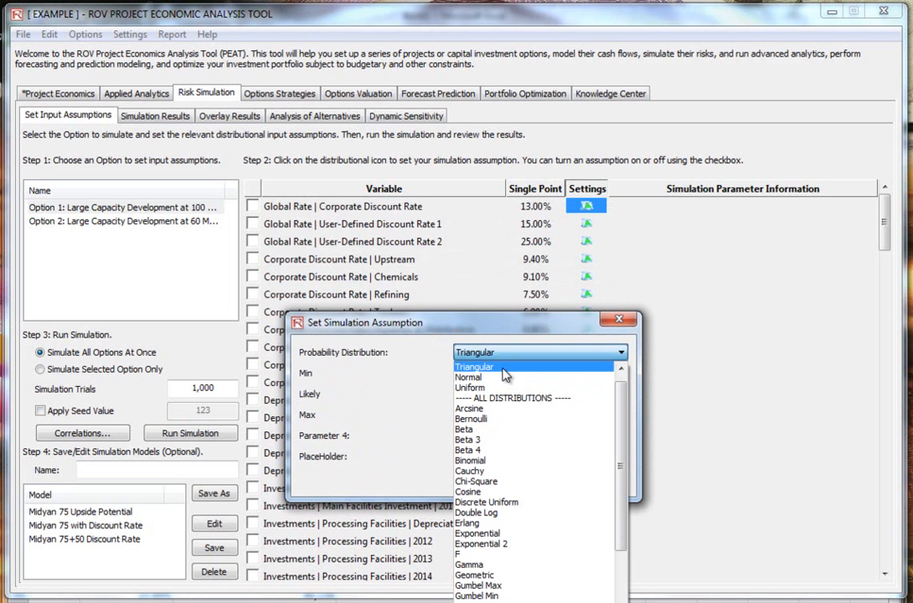
pyautogui.moveTo(627, 408); pyautogui.dragTo(622, 372)
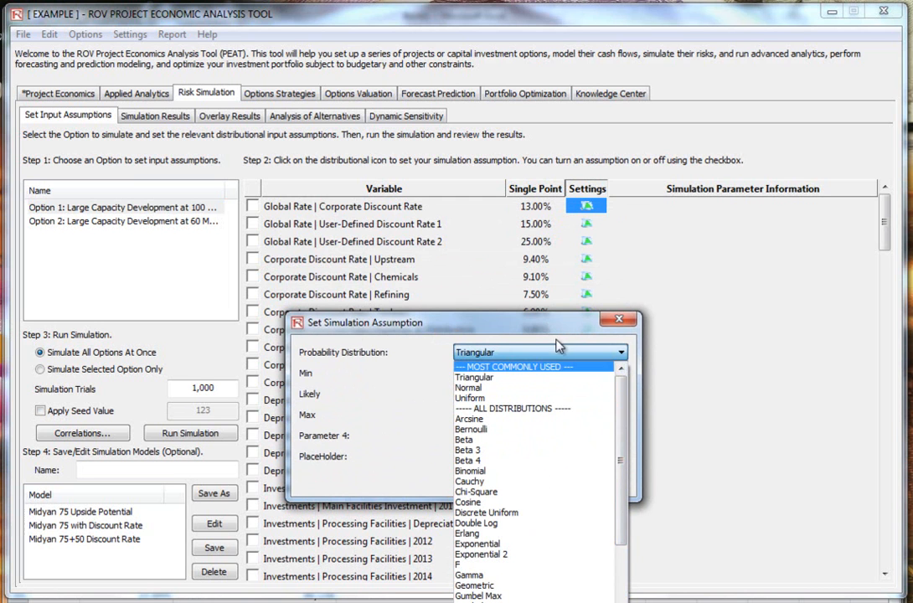
pyautogui.click(525, 354)
pyautogui.doubleClick(490, 379)
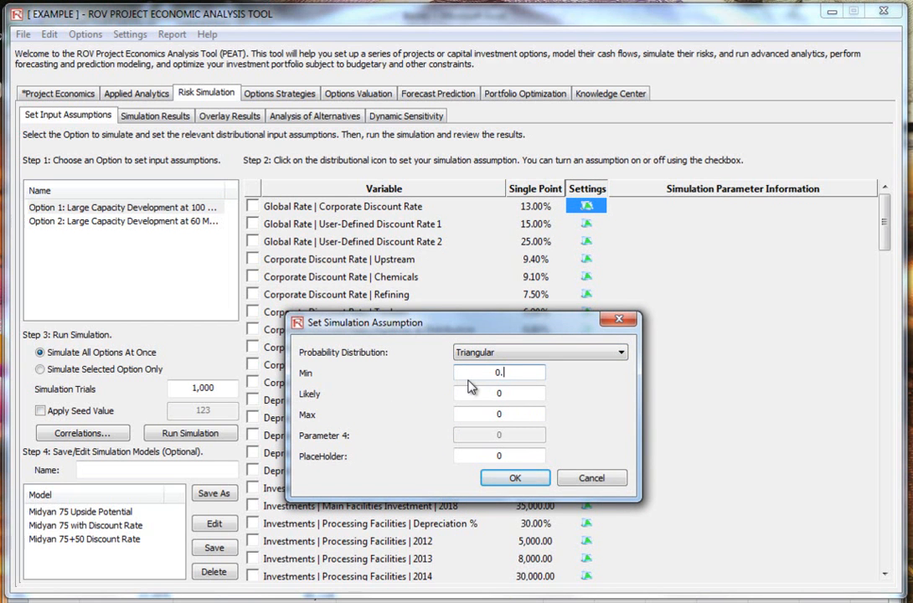
pyautogui.write('0.10')
pyautogui.press('Tab')
pyautogui.press('Tab')
pyautogui.click(515, 458)
pyautogui.click(517, 478)
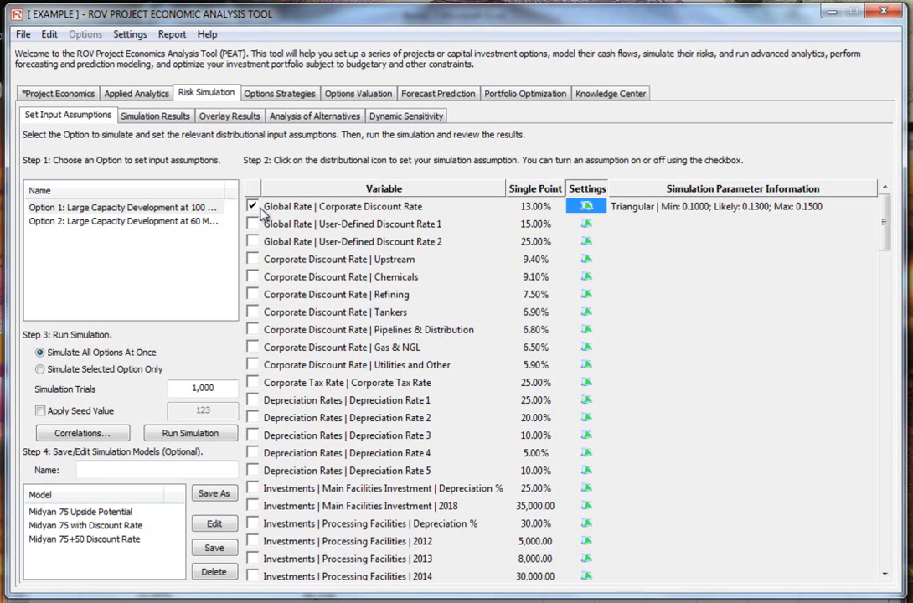
# Step: Inspect the simulation parameter information for the Corporate Discount Rate and several other variables of Option 1
pyautogui.click(639, 212)
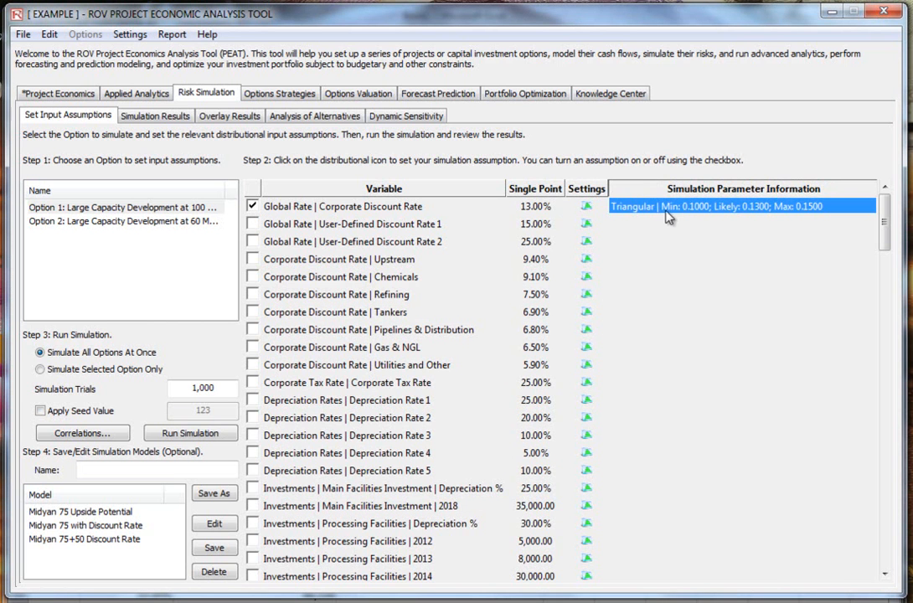
pyautogui.click(635, 226)
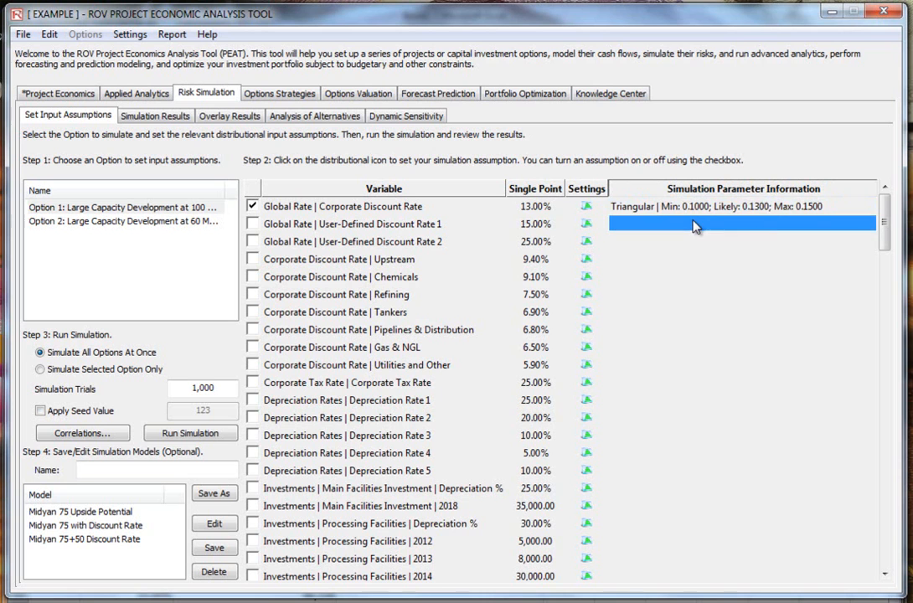
pyautogui.click(660, 371)
pyautogui.click(669, 469)
pyautogui.click(681, 281)
pyautogui.click(700, 397)
pyautogui.click(702, 486)
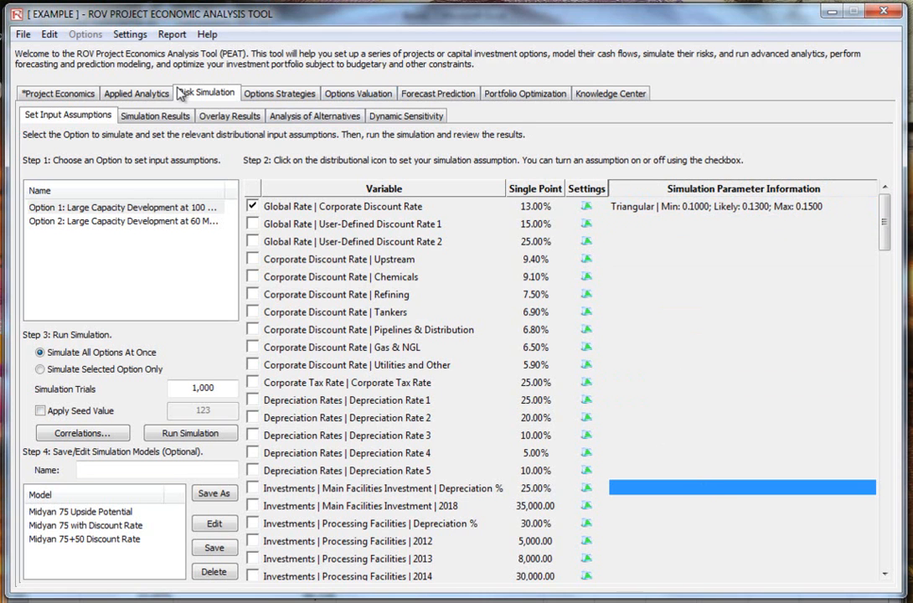
# Step: Review the line items and single items in the Scenario Analysis input settings, and return to the risk simulation assumptions
pyautogui.click(137, 93)
pyautogui.click(84, 139)
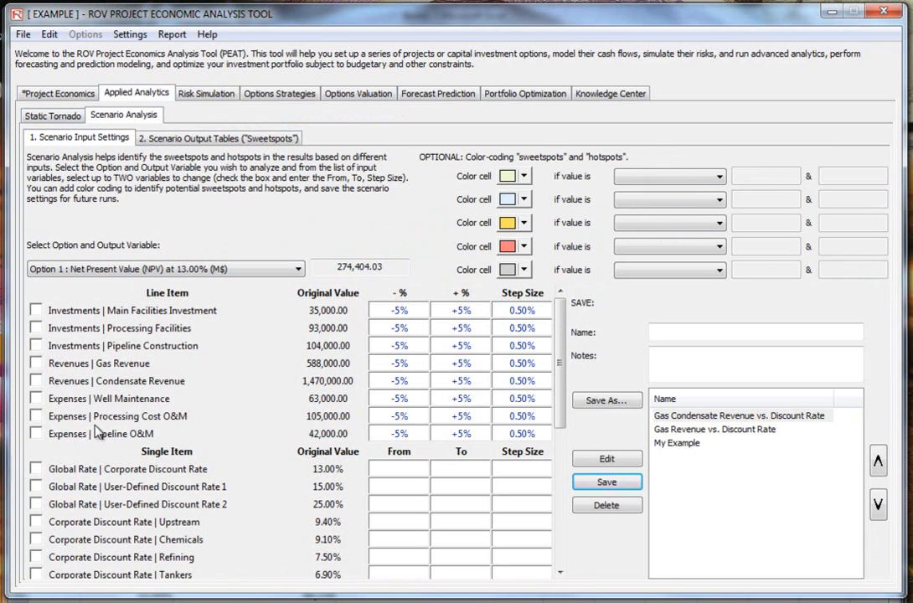
pyautogui.click(190, 89)
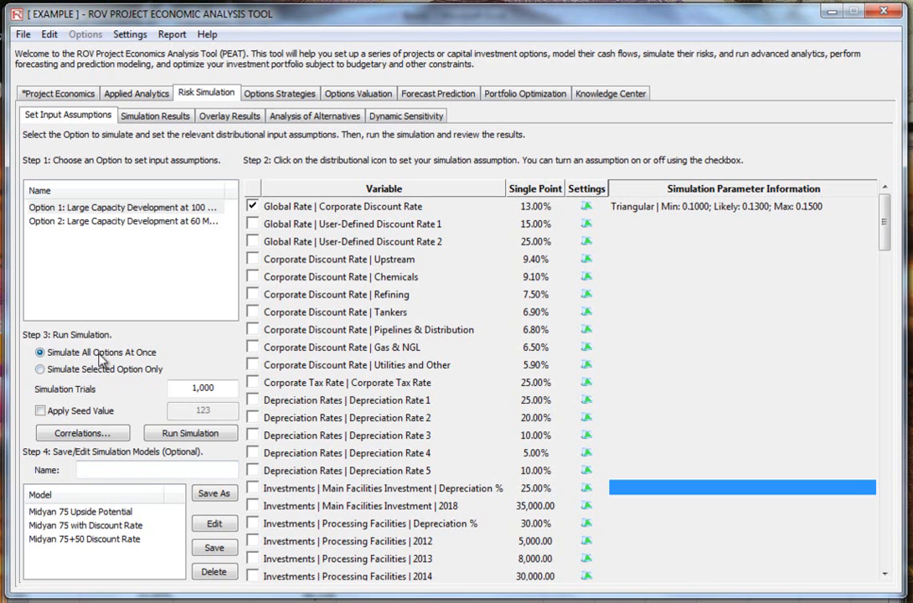
# Step: Alternate between the assumption lists of Option 1 and Option 2, ending on Option 2
pyautogui.click(77, 223)
pyautogui.click(89, 208)
pyautogui.click(82, 223)
pyautogui.click(91, 210)
pyautogui.click(81, 223)
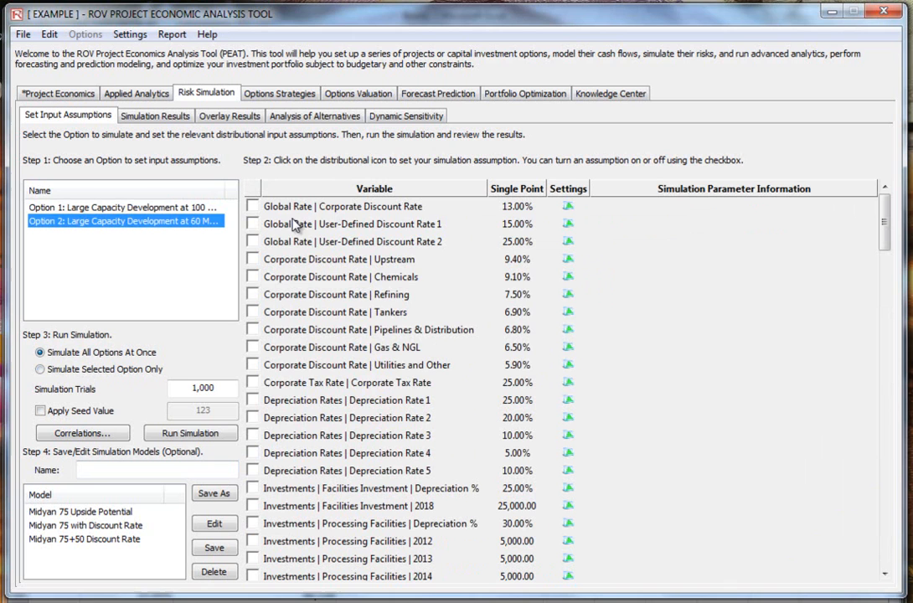
pyautogui.click(252, 206)
pyautogui.click(524, 373)
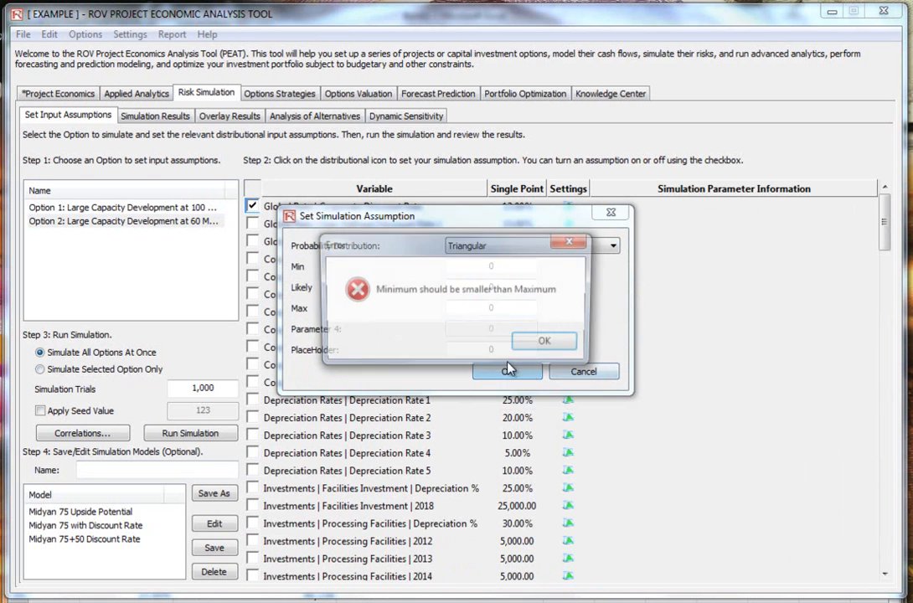
pyautogui.click(553, 343)
pyautogui.click(578, 372)
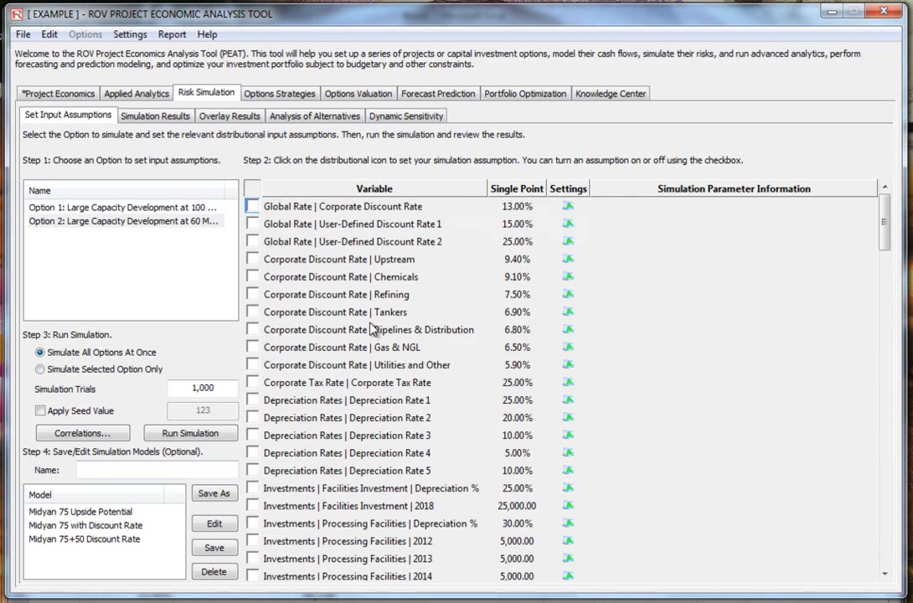
# Step: Switch the run mode to simulating only the selected Option 1, and set it back to simulating all options at once
pyautogui.click(68, 208)
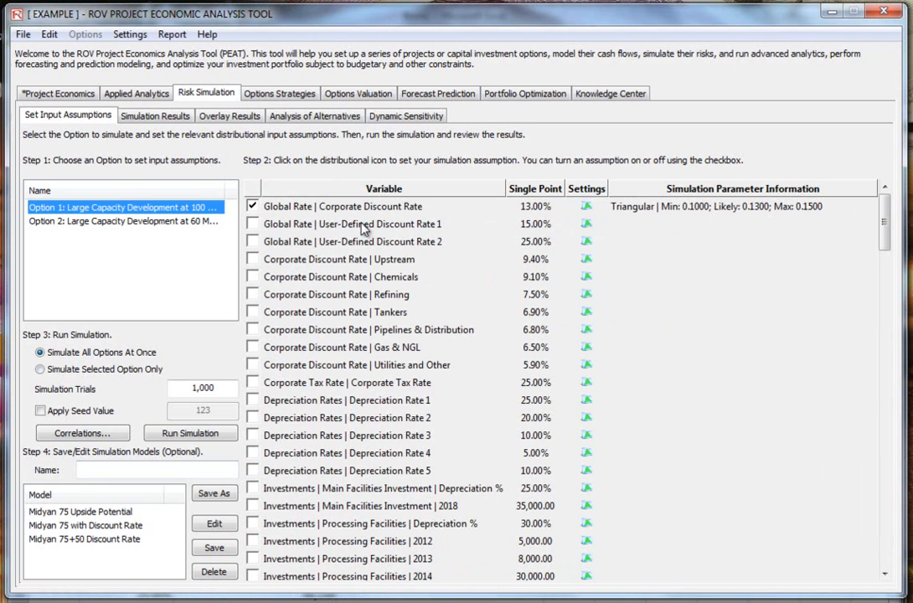
pyautogui.click(75, 372)
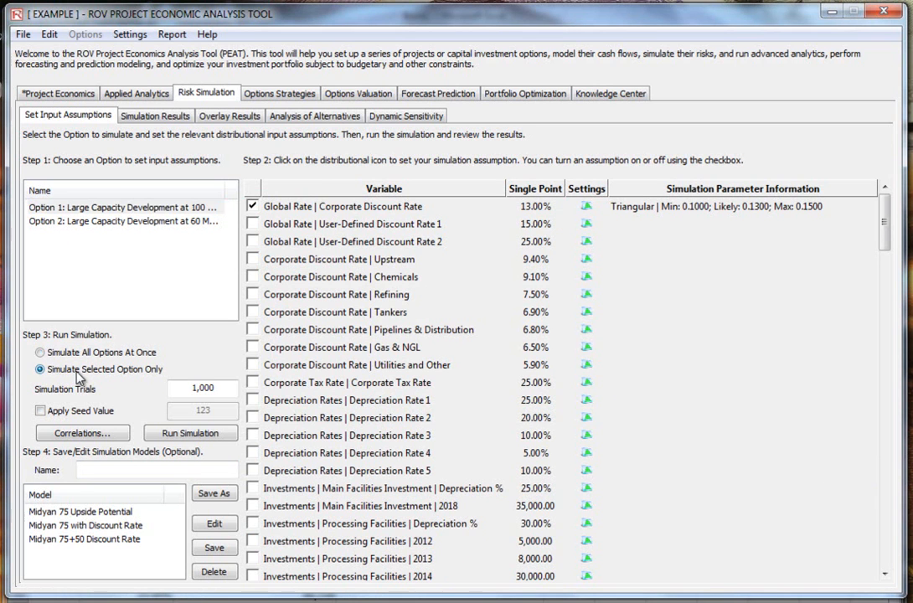
pyautogui.click(127, 353)
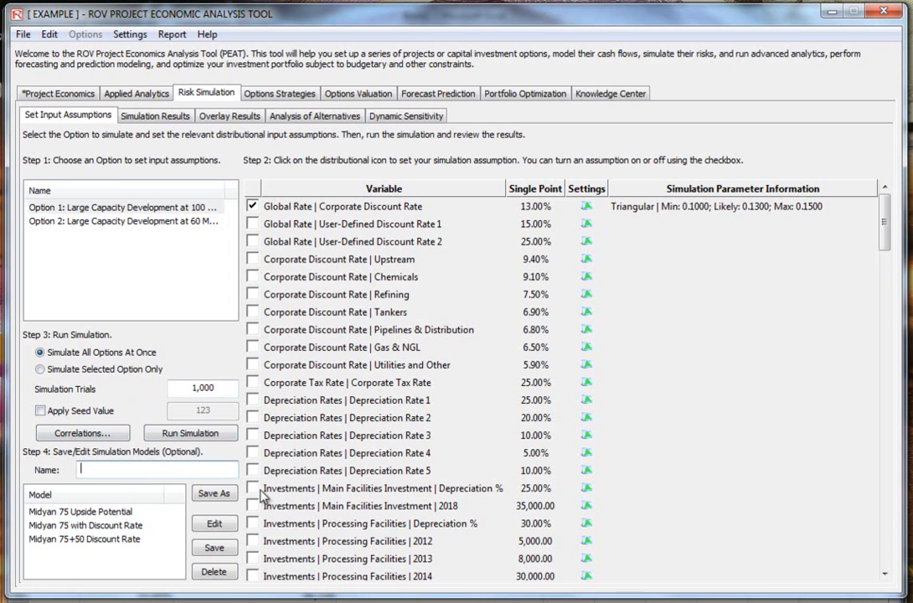
# Step: Look through the saved simulation models Midyan 75 Upside Potential, Midyan 75 with Discount Rate and Midyan 75+50 Discount Rate
pyautogui.click(65, 512)
pyautogui.click(65, 525)
pyautogui.click(66, 539)
pyautogui.click(76, 523)
pyautogui.click(80, 539)
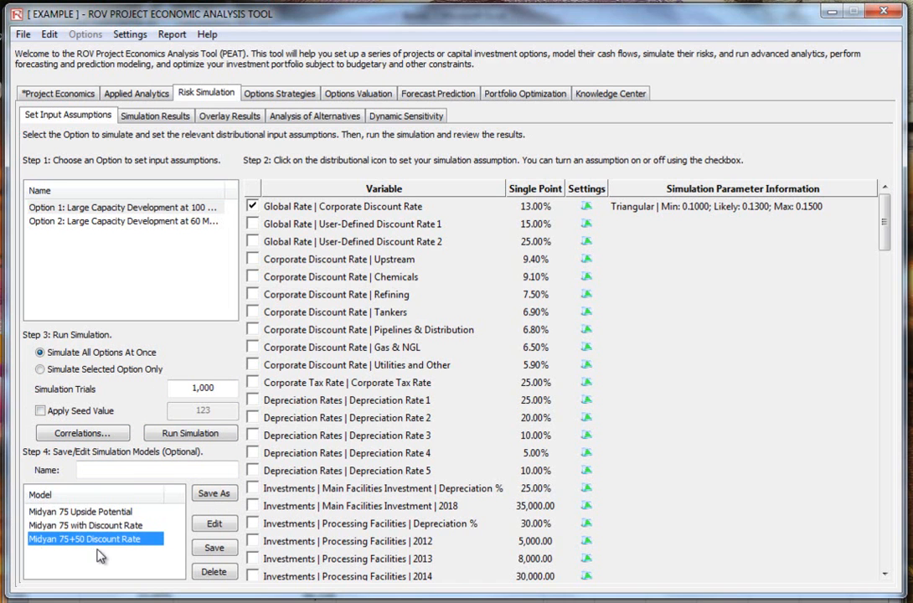
pyautogui.click(84, 512)
pyautogui.click(86, 539)
pyautogui.click(86, 512)
# Step: Load the saved simulation model Midyan 75+50 Discount Rate for editing
pyautogui.click(99, 540)
pyautogui.click(215, 528)
pyautogui.click(178, 539)
pyautogui.click(202, 526)
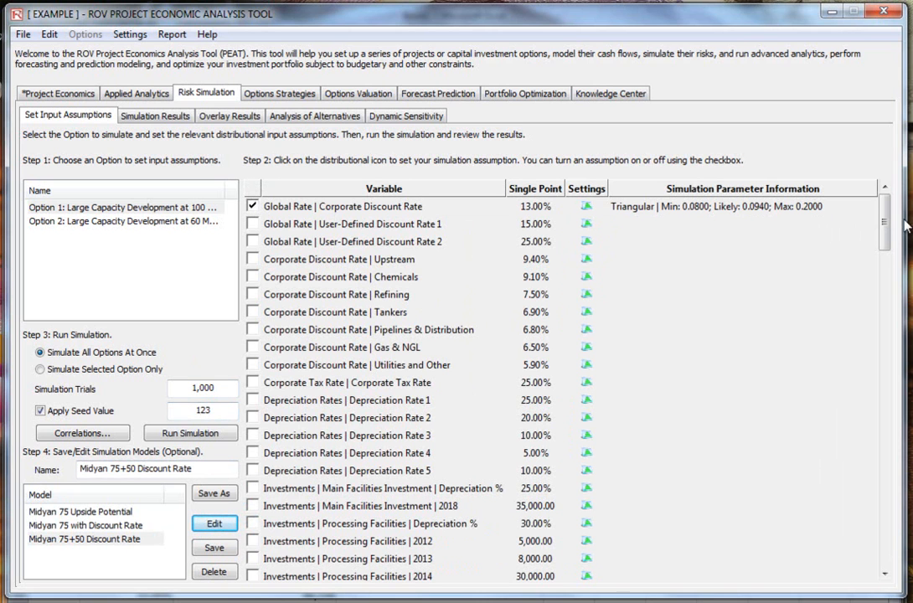
# Step: Examine the loaded model's distributional assumptions for Option 1 and Option 2
pyautogui.scroll(-7, 754, 209)
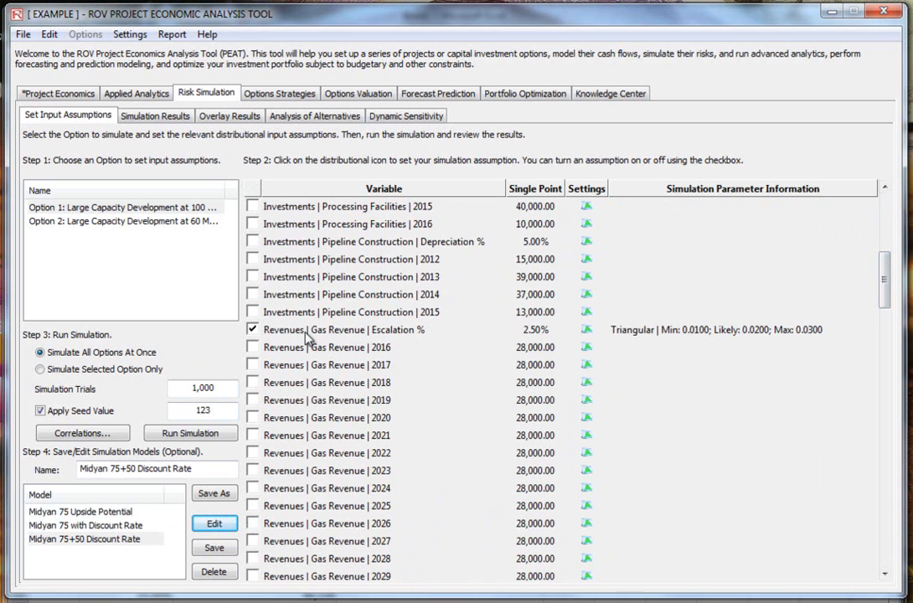
pyautogui.moveTo(884, 299); pyautogui.dragTo(680, 265)
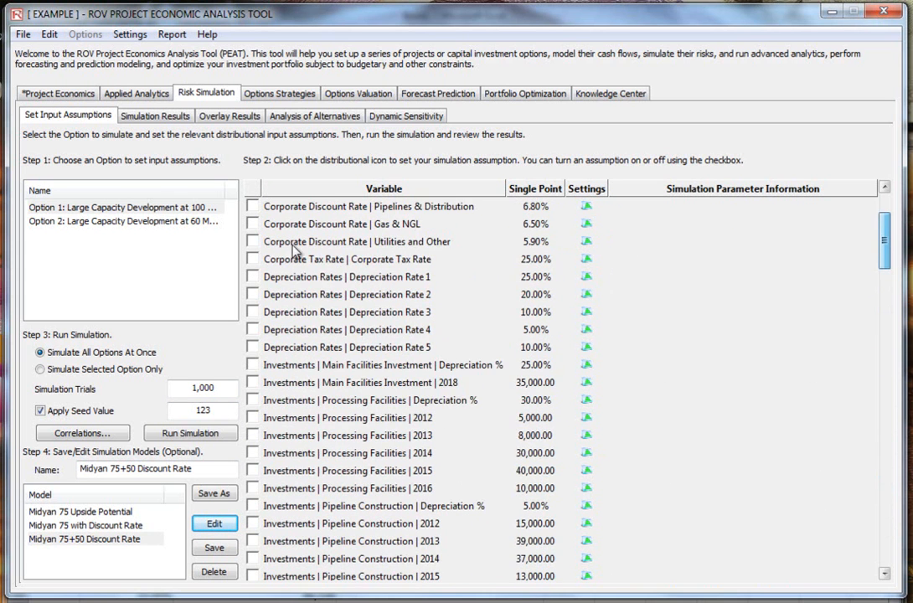
pyautogui.click(126, 221)
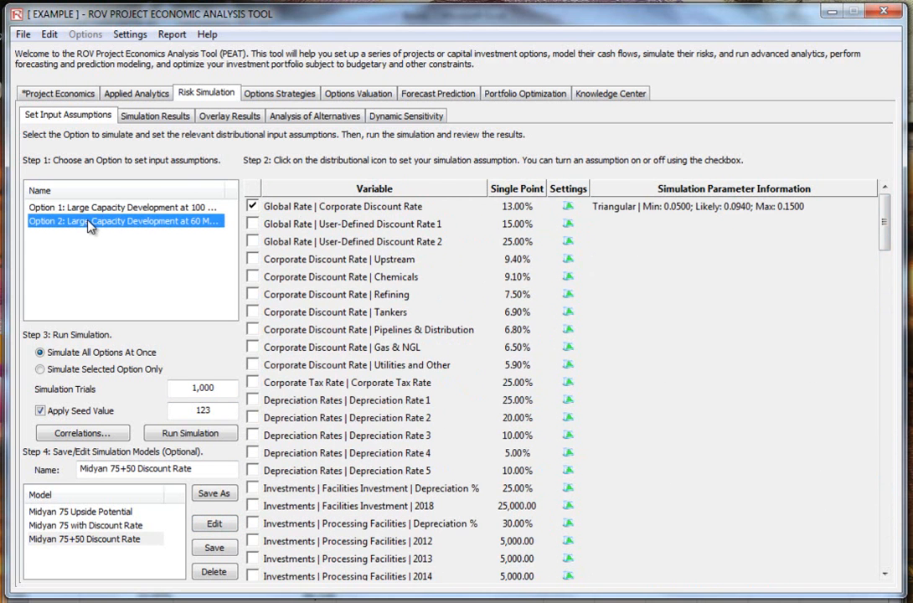
pyautogui.moveTo(884, 222)
pyautogui.mouseDown()
pyautogui.moveTo(889, 354)
pyautogui.moveTo(885, 220)
pyautogui.mouseUp()
# Step: Run the Midyan 75+50 Discount Rate simulation for all options with 1,000 trials and seed value 123, and show the simulation results
pyautogui.click(121, 539)
pyautogui.click(178, 435)
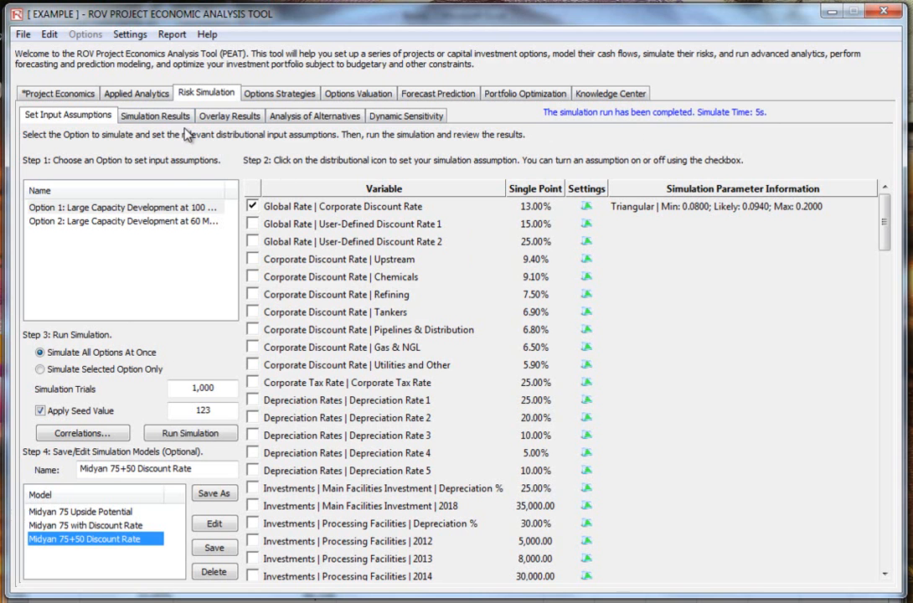
pyautogui.click(149, 117)
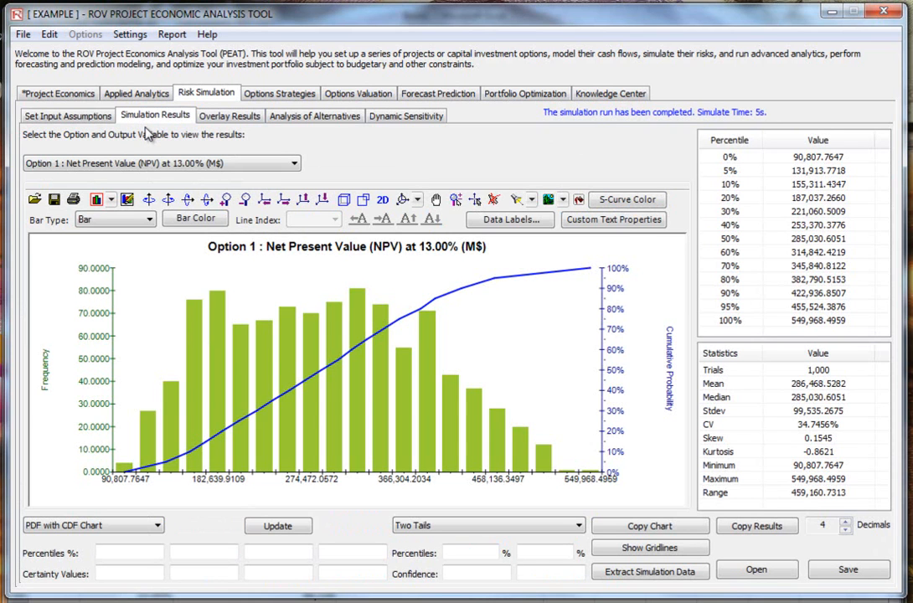
# Step: View the simulated distributions of Option 1's NPV at 13% and 15%, its IRR and Option 2's NPV at 13%, returning to Option 1's NPV at 13%
pyautogui.click(184, 165)
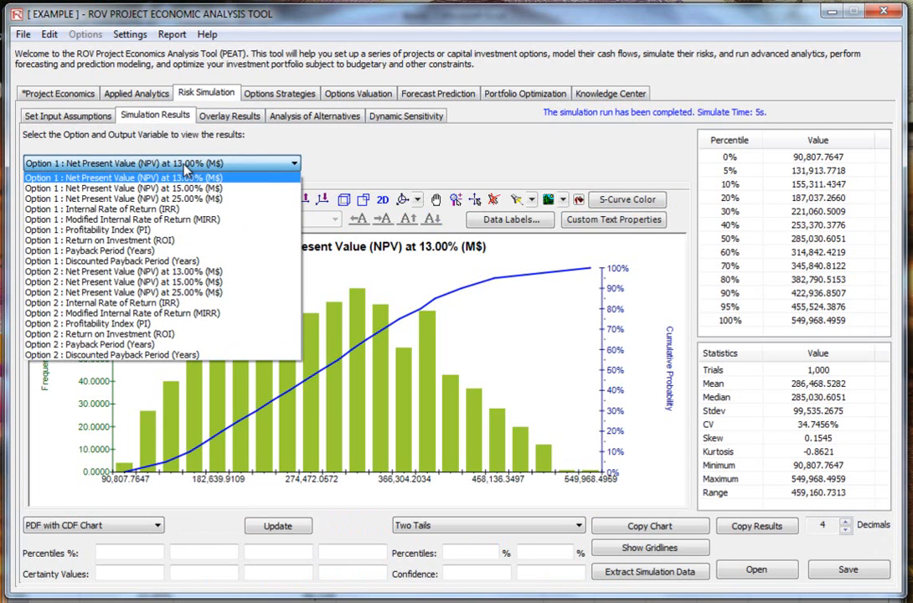
pyautogui.click(151, 177)
pyautogui.click(151, 164)
pyautogui.click(149, 188)
pyautogui.click(150, 163)
pyautogui.click(154, 210)
pyautogui.click(151, 164)
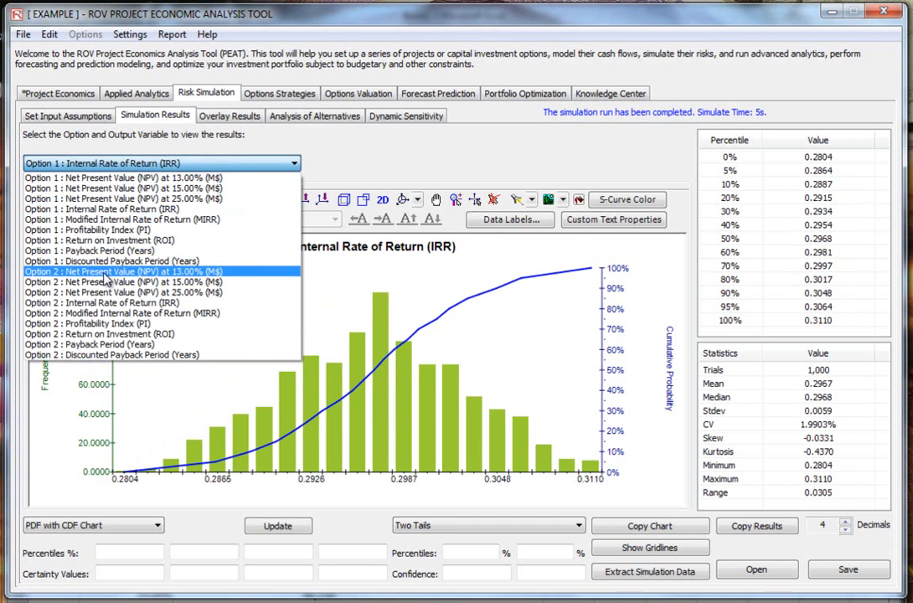
pyautogui.click(106, 273)
pyautogui.click(156, 161)
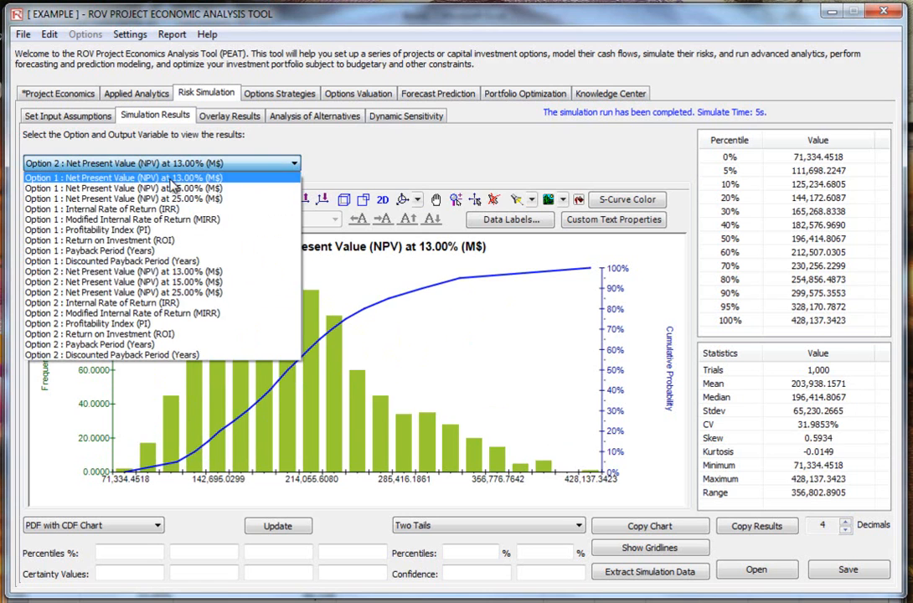
pyautogui.click(174, 178)
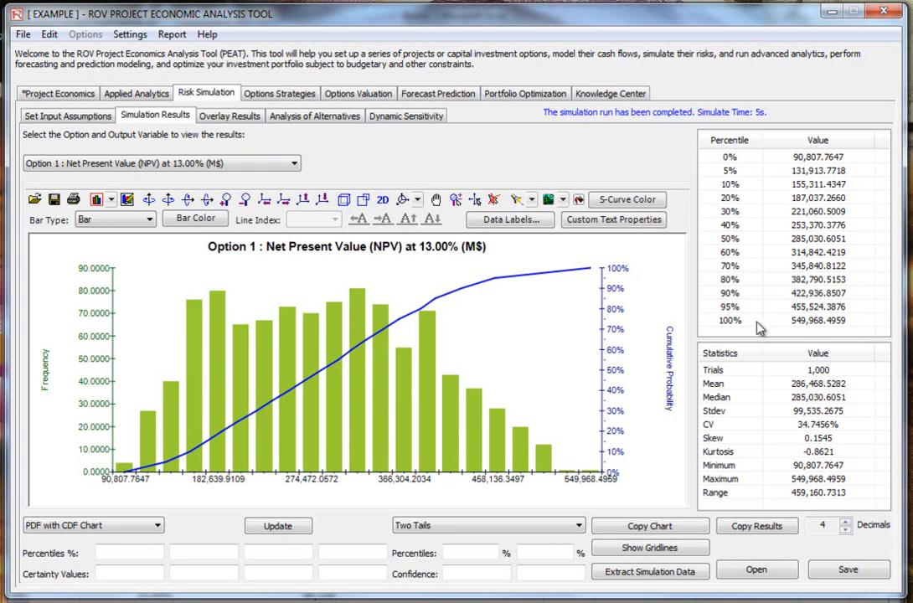
# Step: Examine the simulation statistics for Option 1's NPV, including mean, CV, median, skew and kurtosis
pyautogui.click(809, 384)
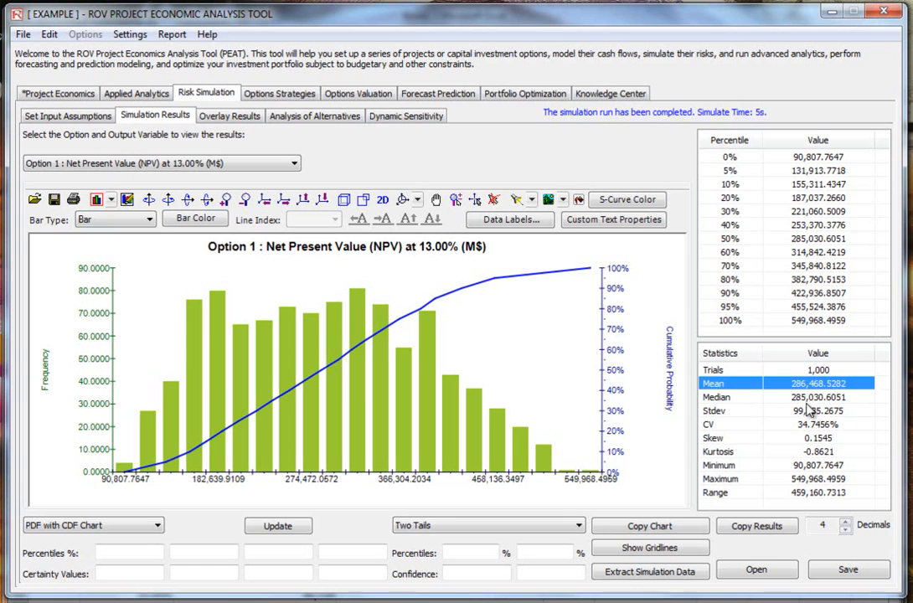
pyautogui.click(811, 425)
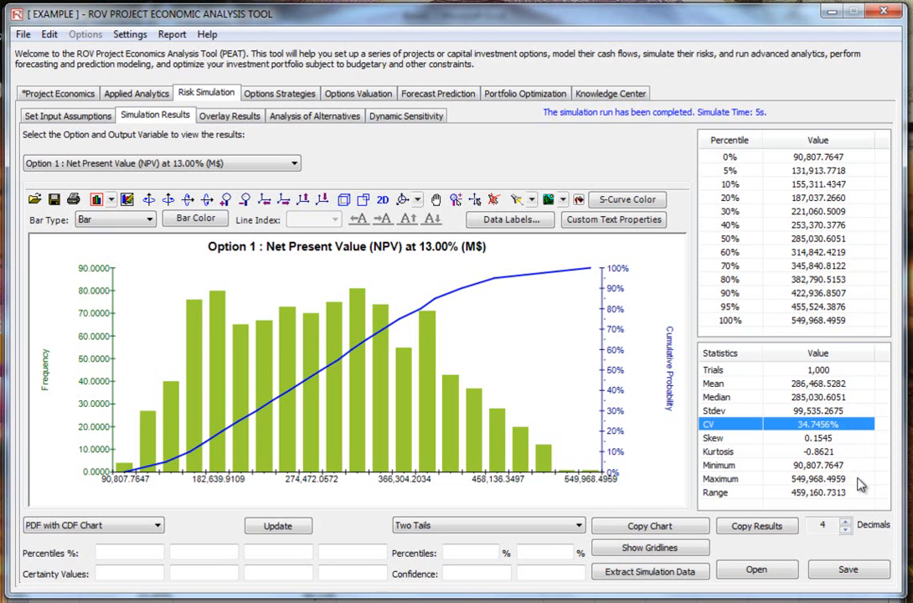
pyautogui.click(805, 398)
pyautogui.click(841, 452)
pyautogui.click(843, 440)
pyautogui.click(840, 455)
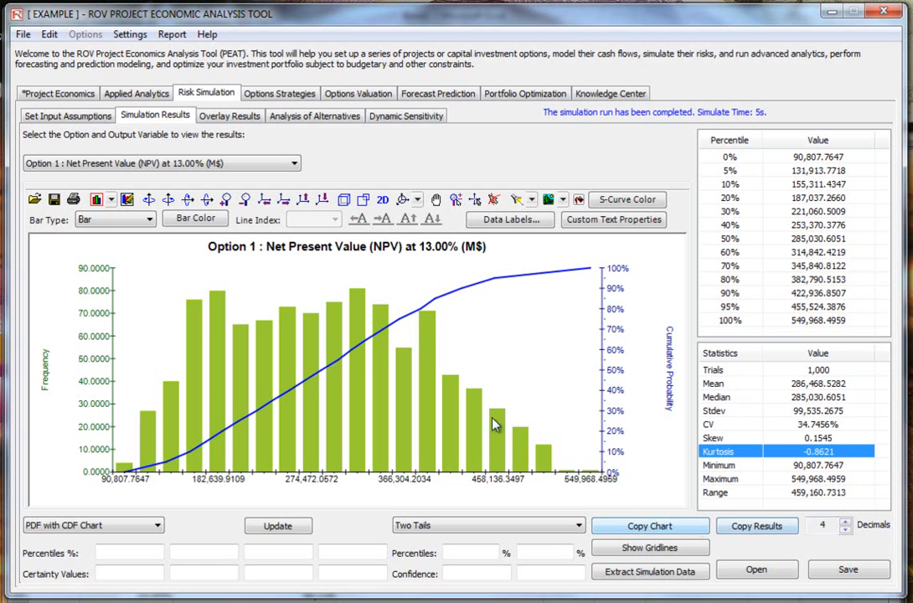
# Step: Show the gridlines on the NPV simulation chart and hide them again
pyautogui.click(656, 551)
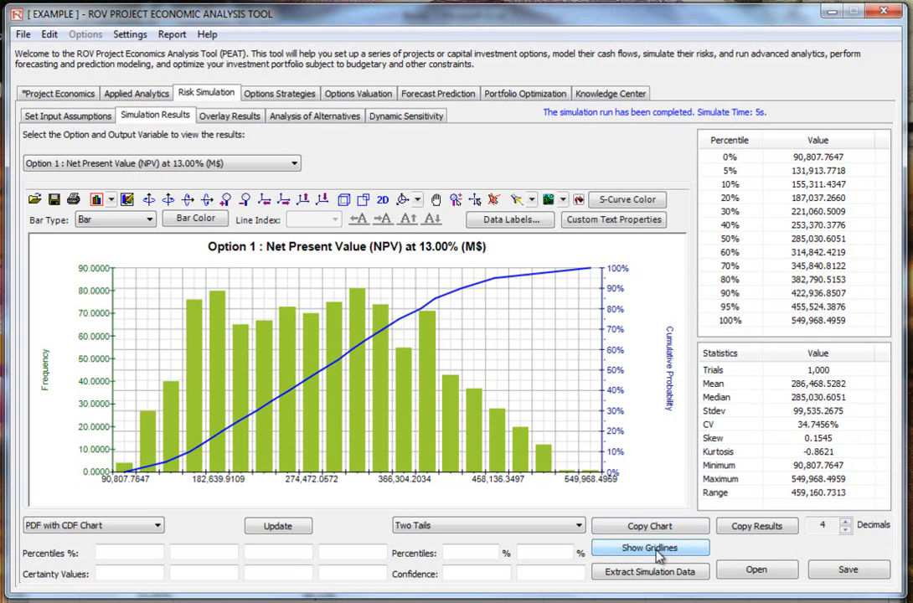
pyautogui.click(657, 553)
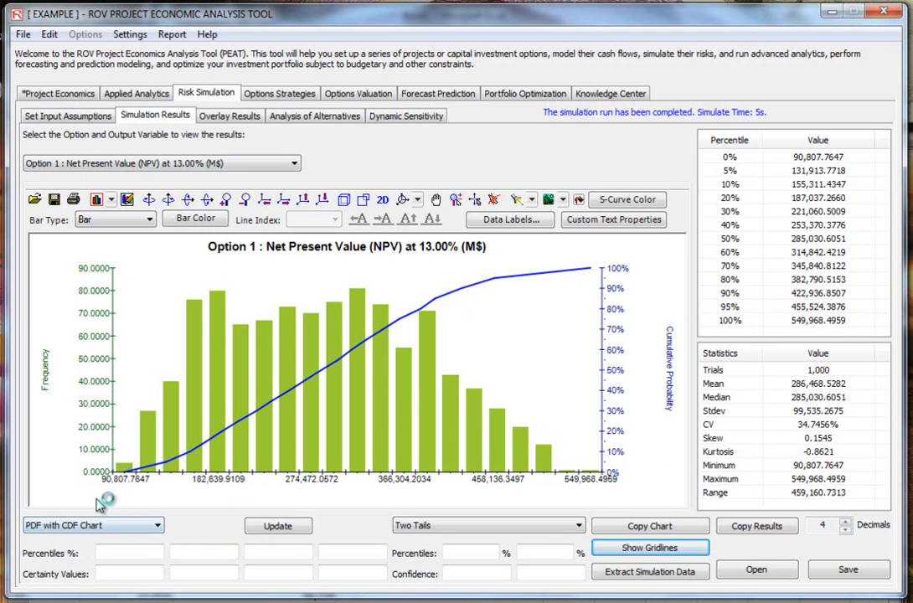
# Step: Mark the 10% and 50% percentiles as vertical lines on the NPV chart
pyautogui.click(118, 554)
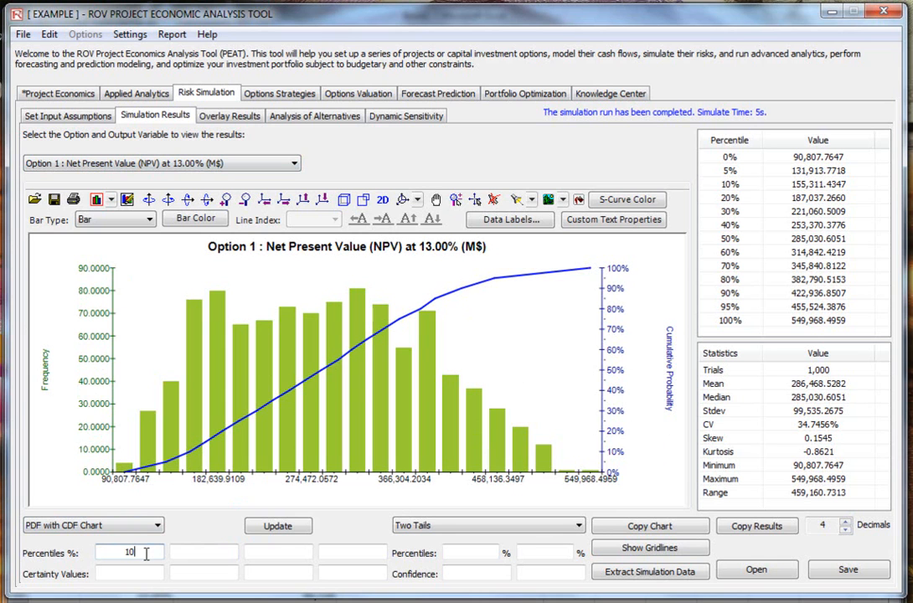
pyautogui.click(289, 528)
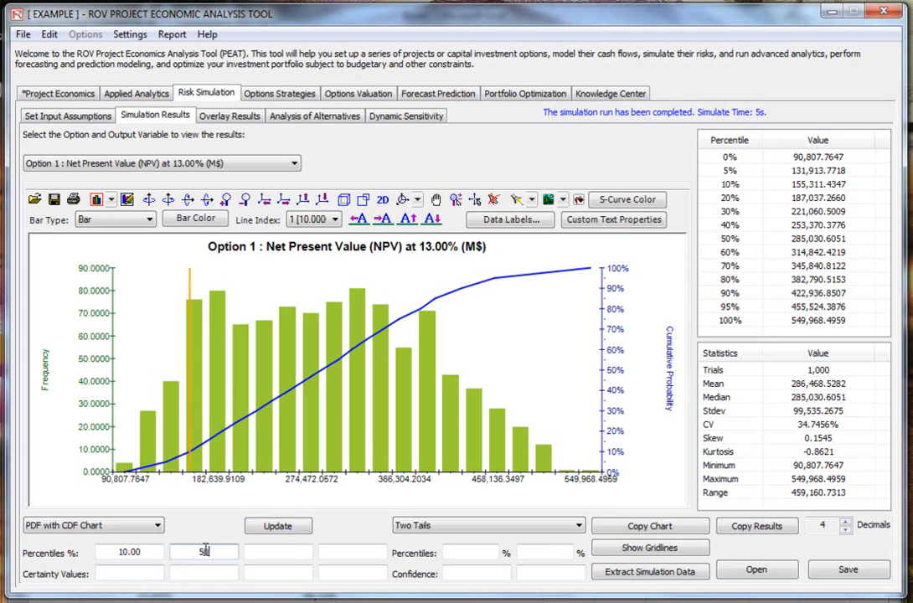
pyautogui.click(283, 528)
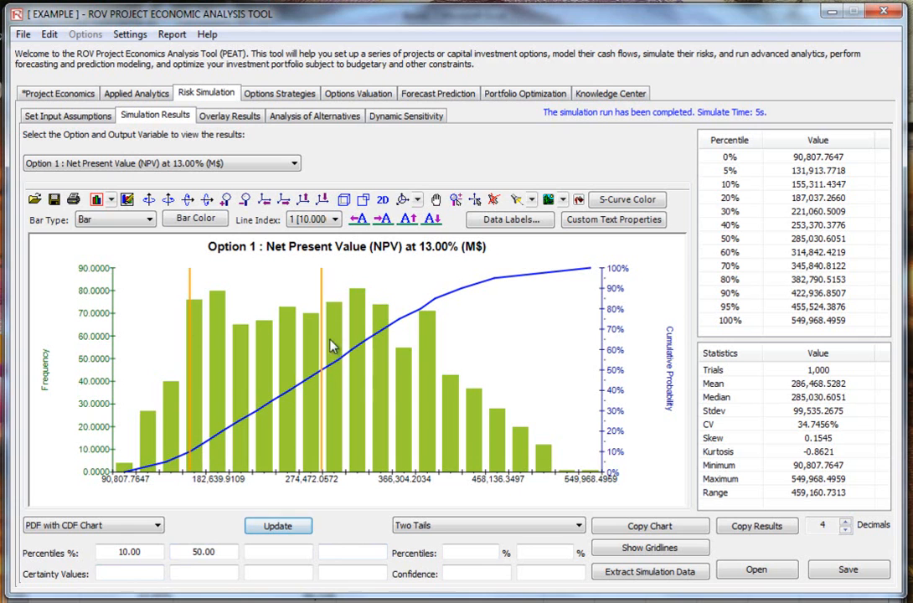
# Step: Clear the percentile entries and mark the certainty value 200,000 as a vertical line on the chart
pyautogui.moveTo(238, 551); pyautogui.dragTo(93, 552)
pyautogui.press('BackSpace')
pyautogui.press('BackSpace')
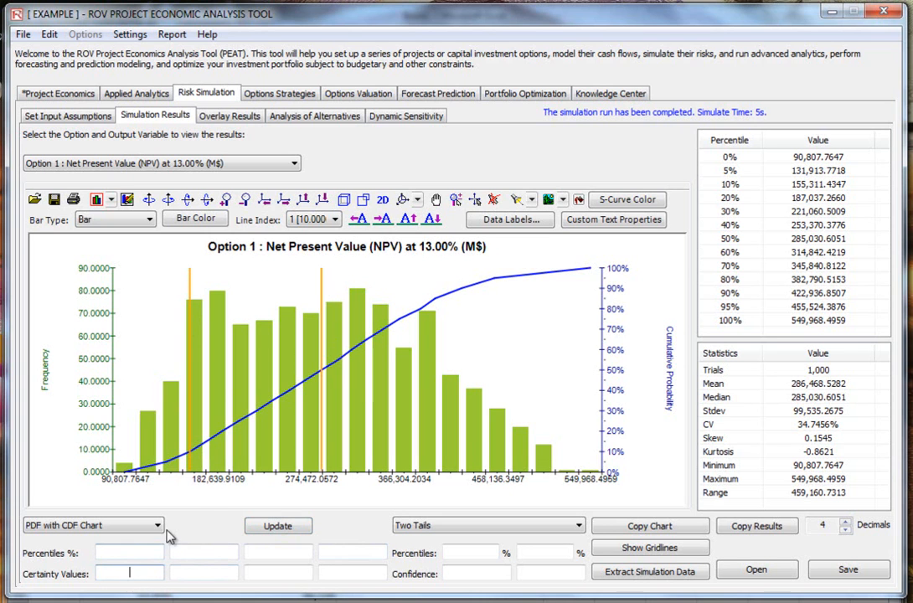
pyautogui.write('200,000')
pyautogui.click(277, 525)
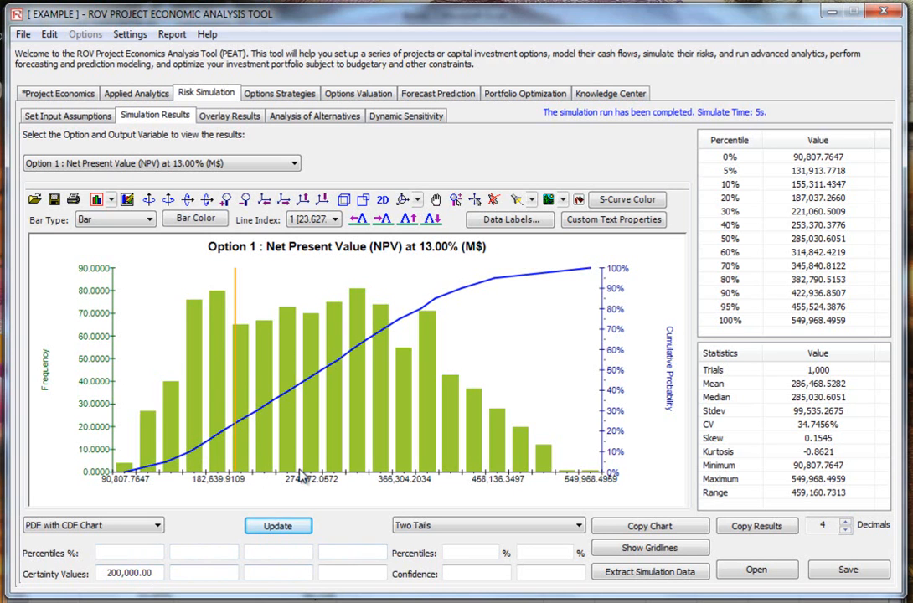
# Step: Add the custom label text "My Line" to Vertical Line 1 in the chart's custom text properties
pyautogui.click(546, 222)
pyautogui.moveTo(130, 2); pyautogui.dragTo(545, 206)
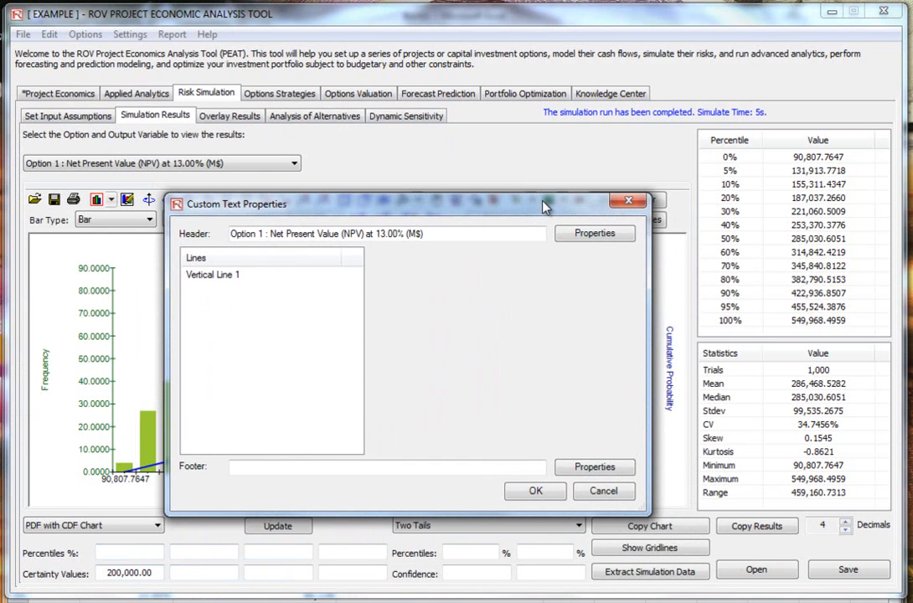
pyautogui.click(219, 276)
pyautogui.moveTo(318, 212); pyautogui.dragTo(503, 206)
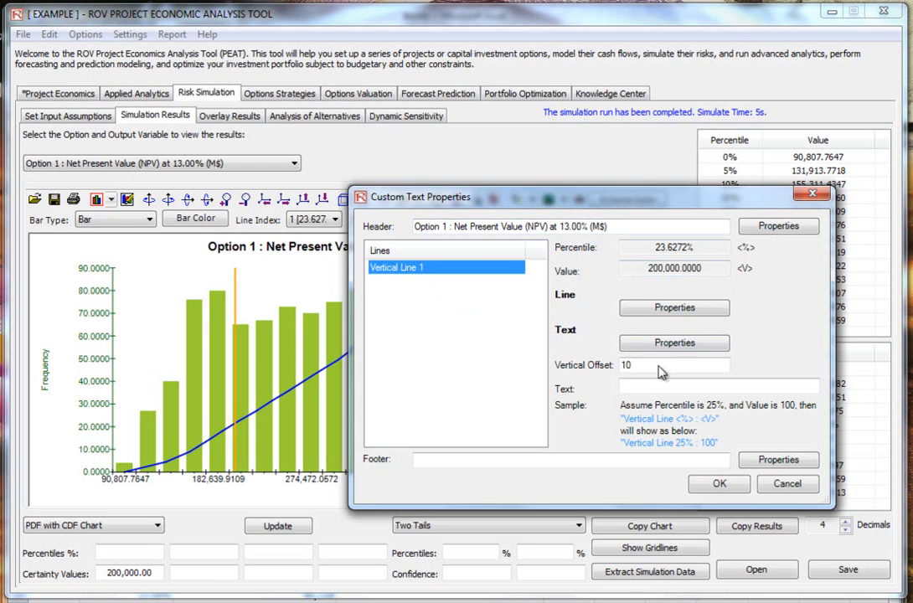
pyautogui.click(672, 385)
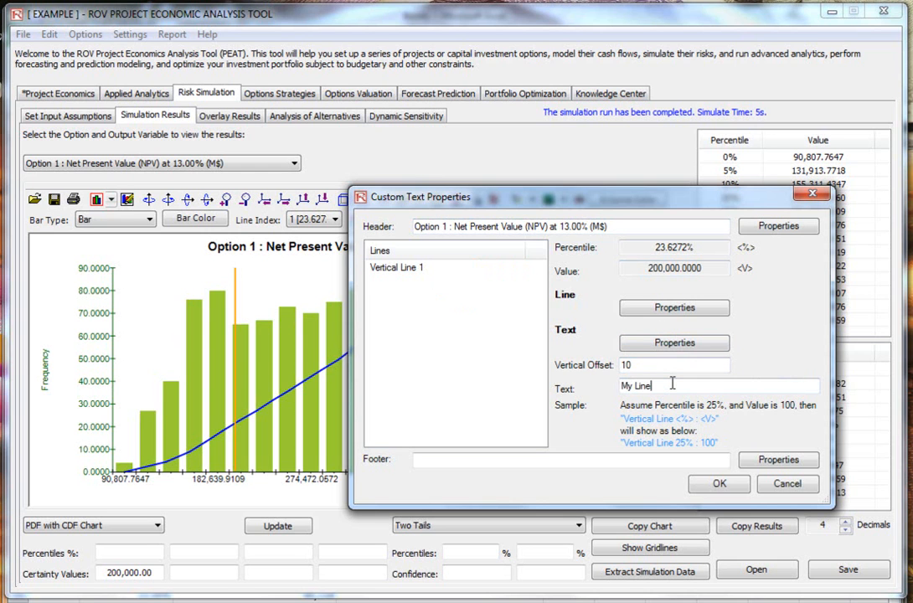
# Step: Set the text color of the Vertical Line 1 label to red (255, 0, 0)
pyautogui.click(631, 343)
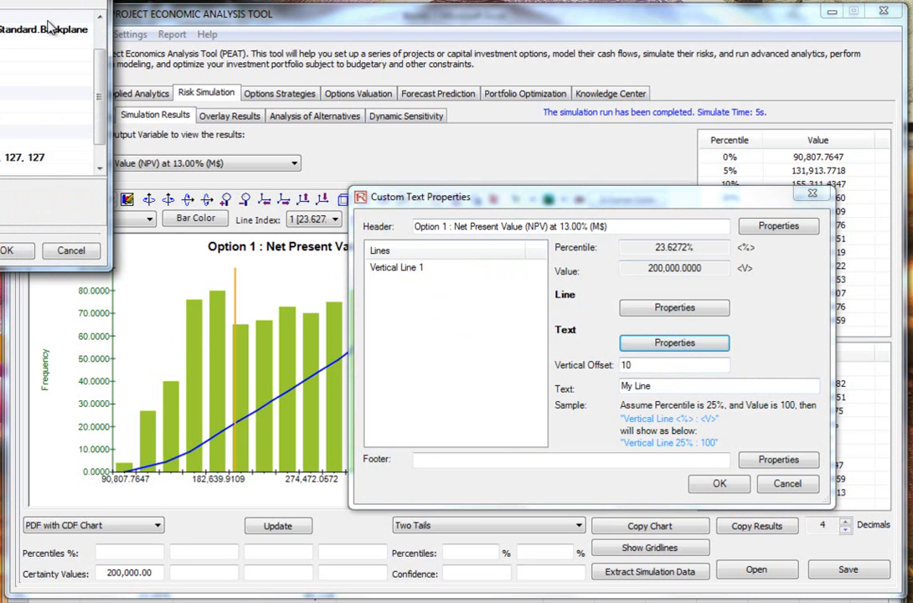
pyautogui.moveTo(9, 0); pyautogui.dragTo(461, 183)
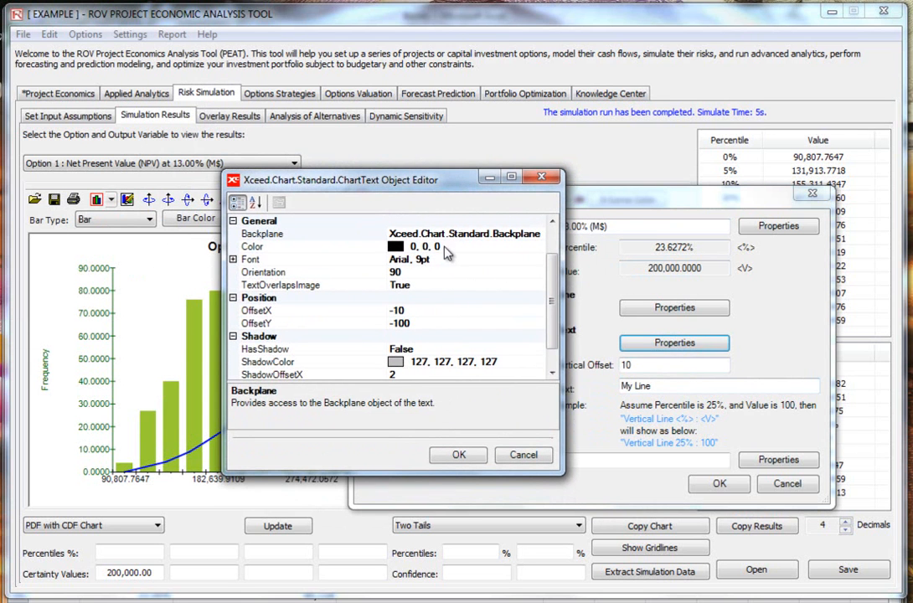
pyautogui.click(428, 247)
pyautogui.click(537, 247)
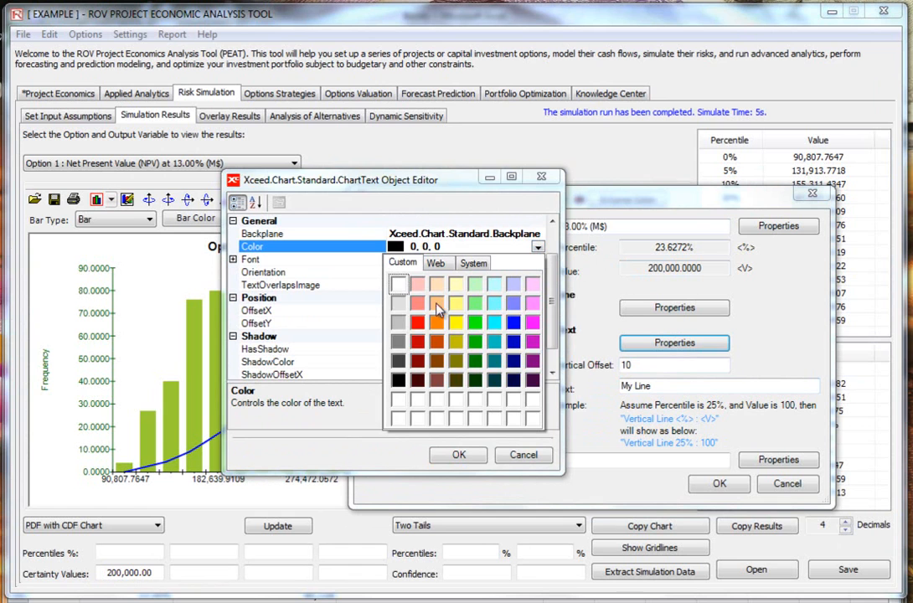
pyautogui.click(421, 327)
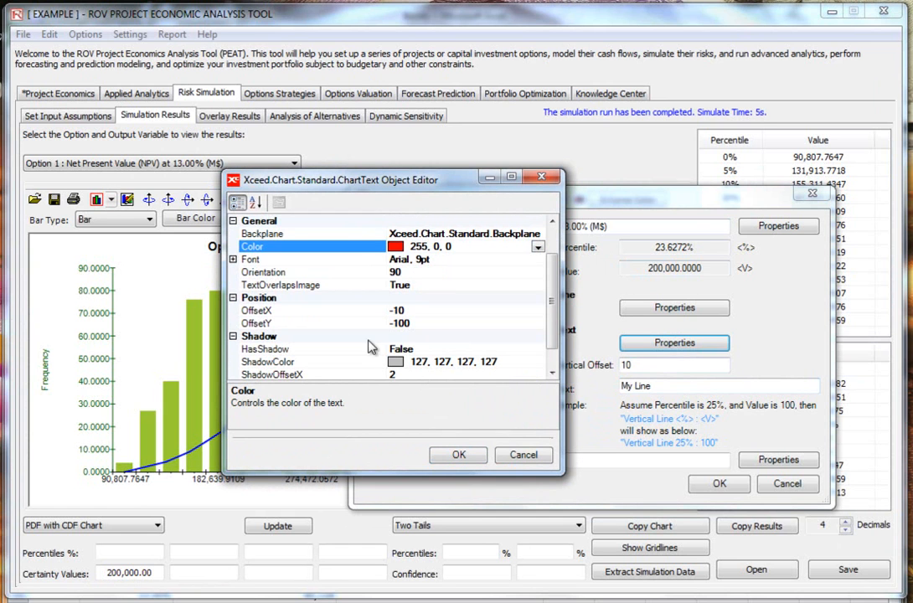
pyautogui.click(459, 454)
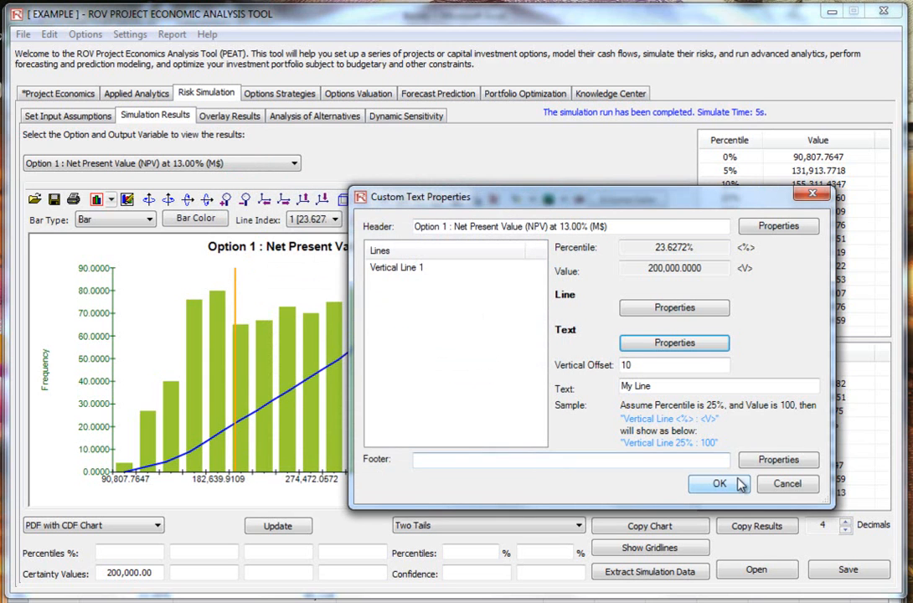
# Step: Format Vertical Line 1 as a thicker red dashed line and apply the custom properties to the chart
pyautogui.click(640, 309)
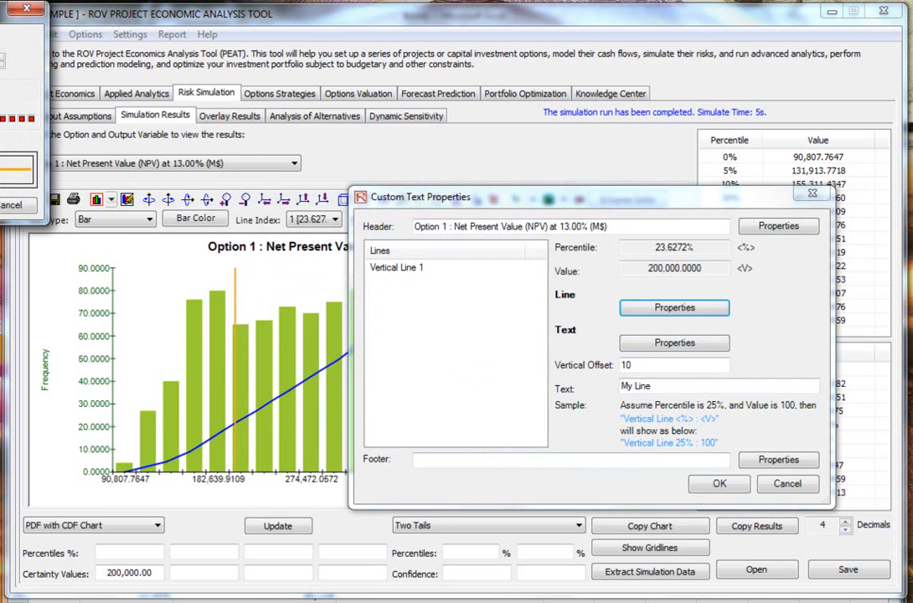
pyautogui.click(205, 219)
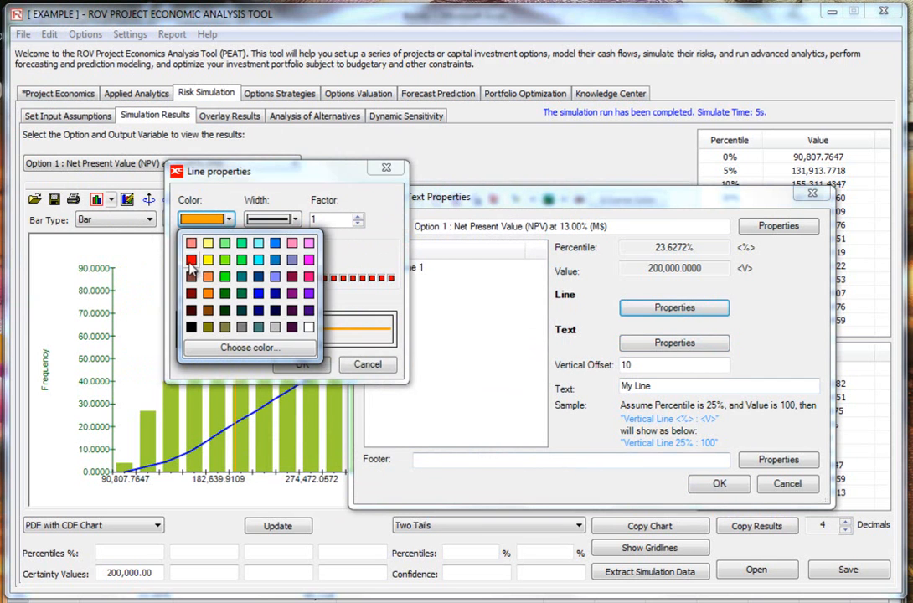
pyautogui.click(192, 260)
pyautogui.click(294, 260)
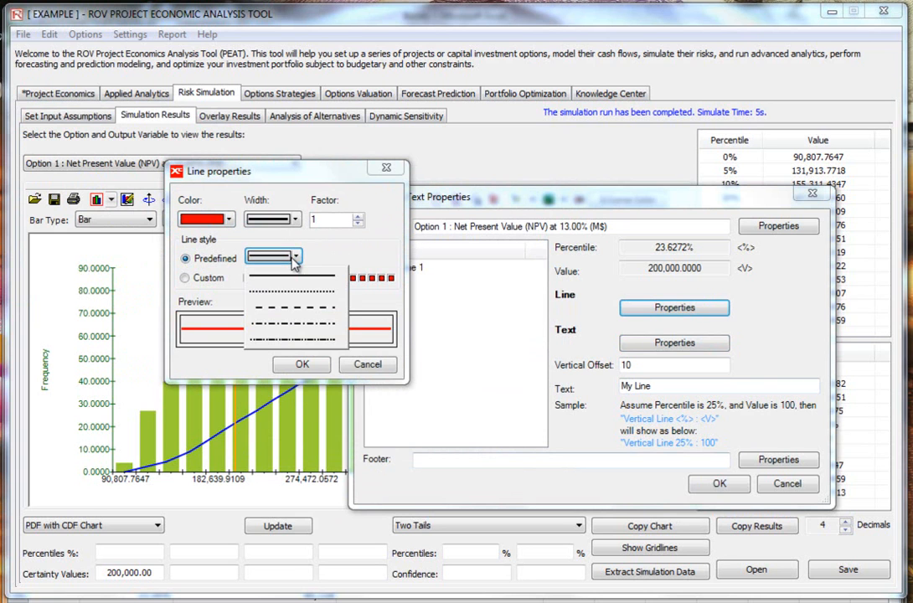
pyautogui.click(299, 301)
pyautogui.click(292, 219)
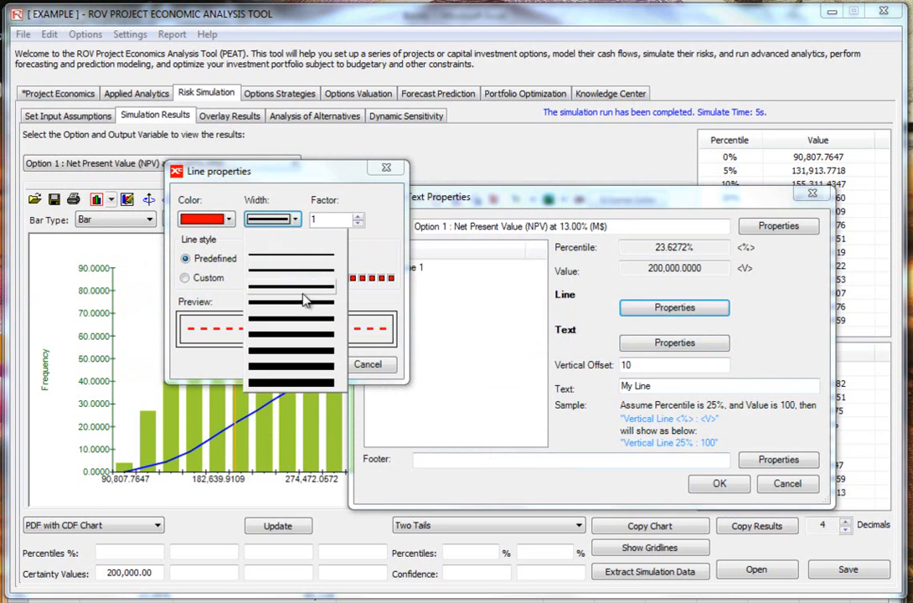
pyautogui.click(306, 302)
pyautogui.click(317, 370)
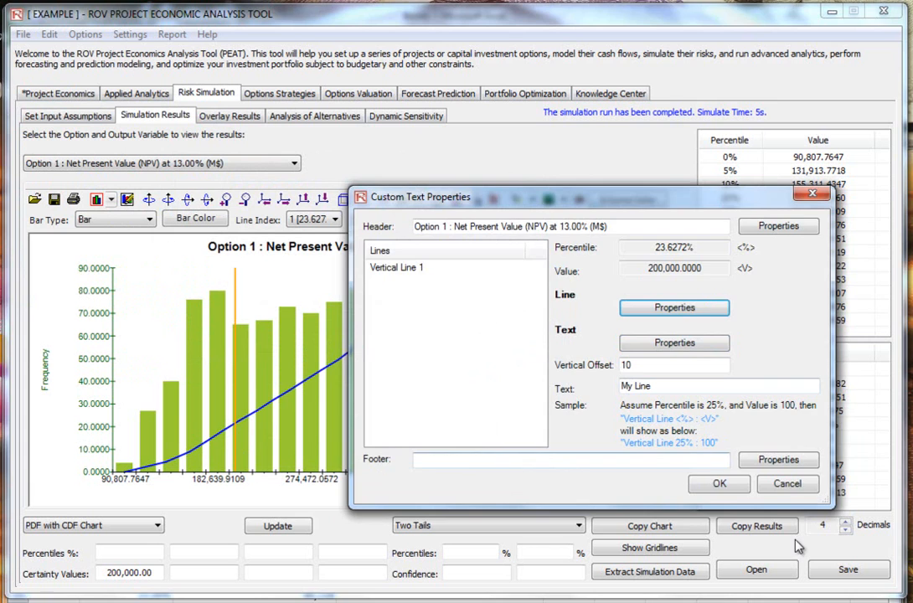
pyautogui.click(717, 483)
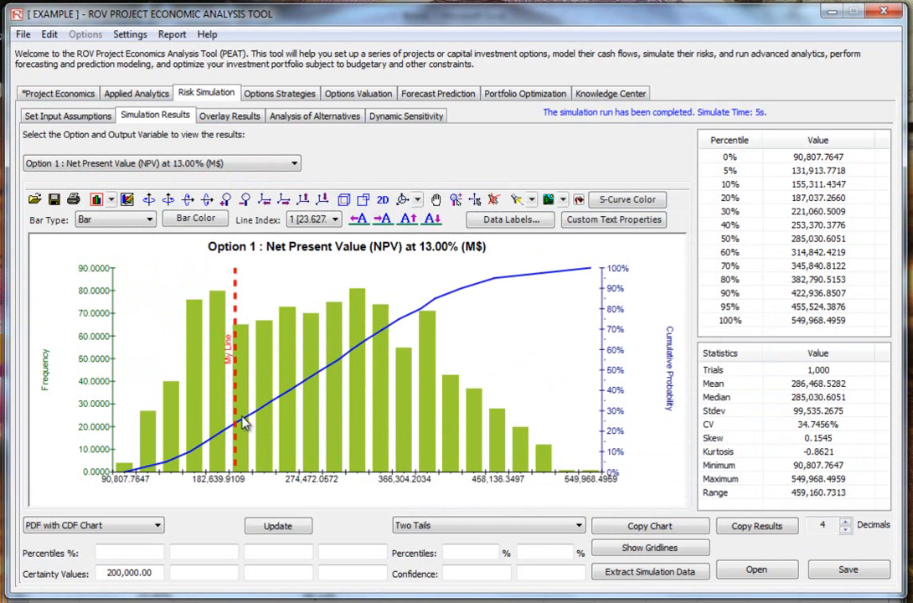
# Step: Reposition the My Line label higher on the chart, back down partway, and slightly further left of the dashed line
pyautogui.click(410, 221)
pyautogui.click(409, 220)
pyautogui.click(409, 221)
pyautogui.click(410, 220)
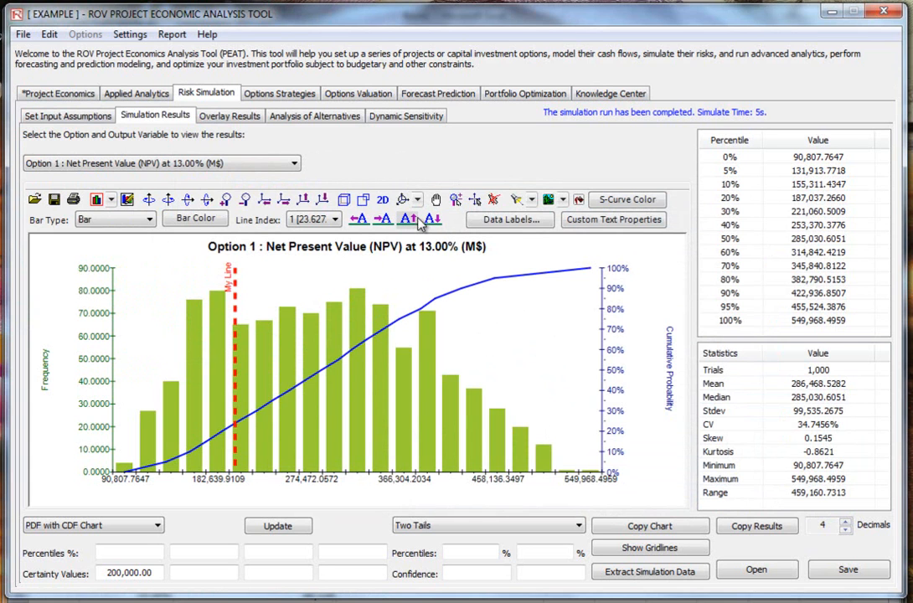
pyautogui.click(431, 219)
pyautogui.click(358, 219)
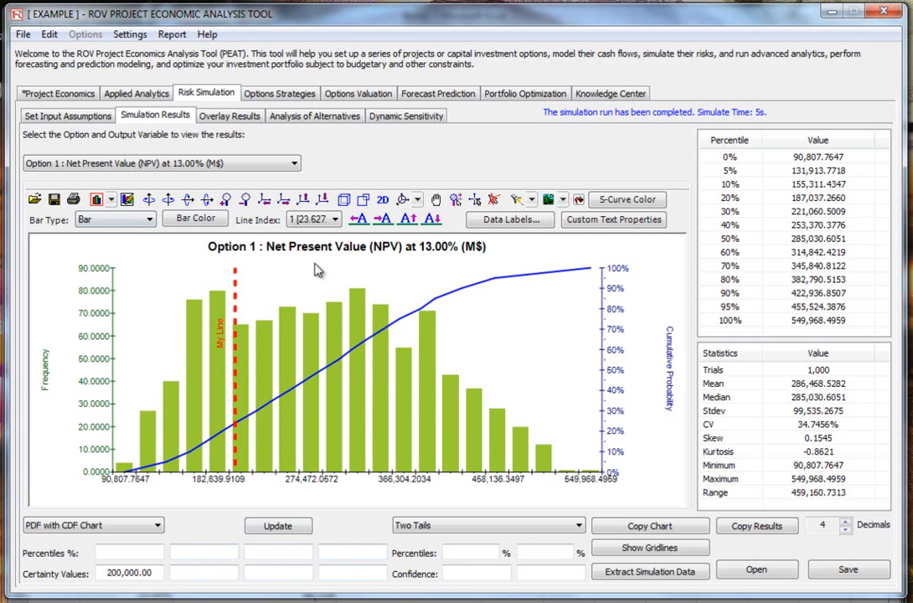
# Step: Try the Cone and CutEdgeBar bar types on the chart, and restore the Bar type
pyautogui.click(151, 220)
pyautogui.click(93, 244)
pyautogui.click(134, 220)
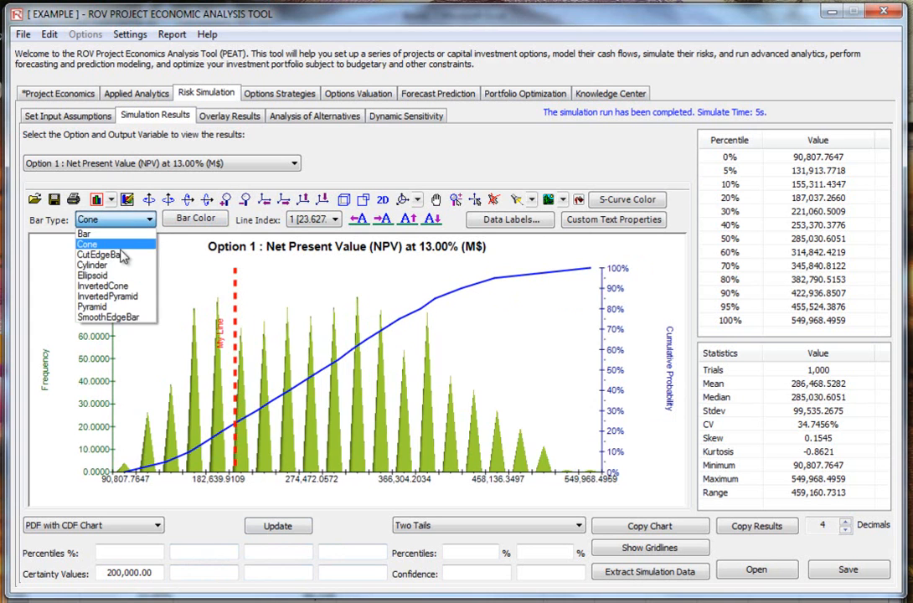
pyautogui.click(123, 254)
pyautogui.click(136, 220)
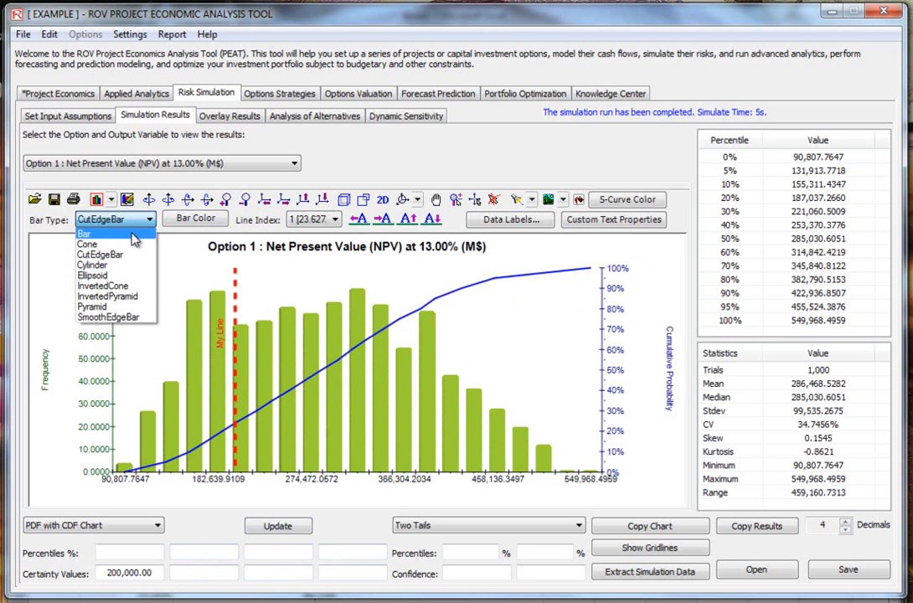
pyautogui.click(132, 235)
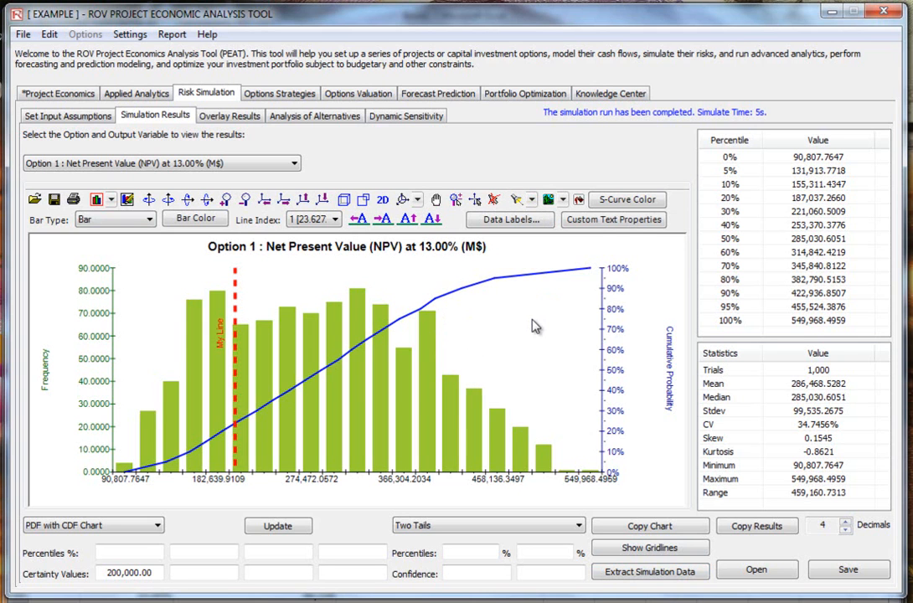
# Step: Mark a Two Tails confidence interval on the chart with percentiles 5% and 95%
pyautogui.click(498, 527)
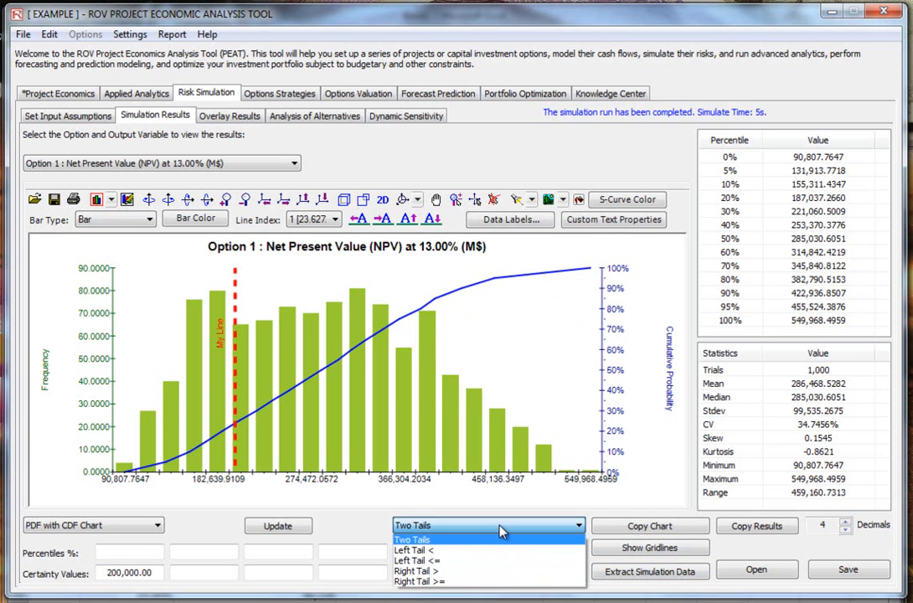
pyautogui.click(500, 538)
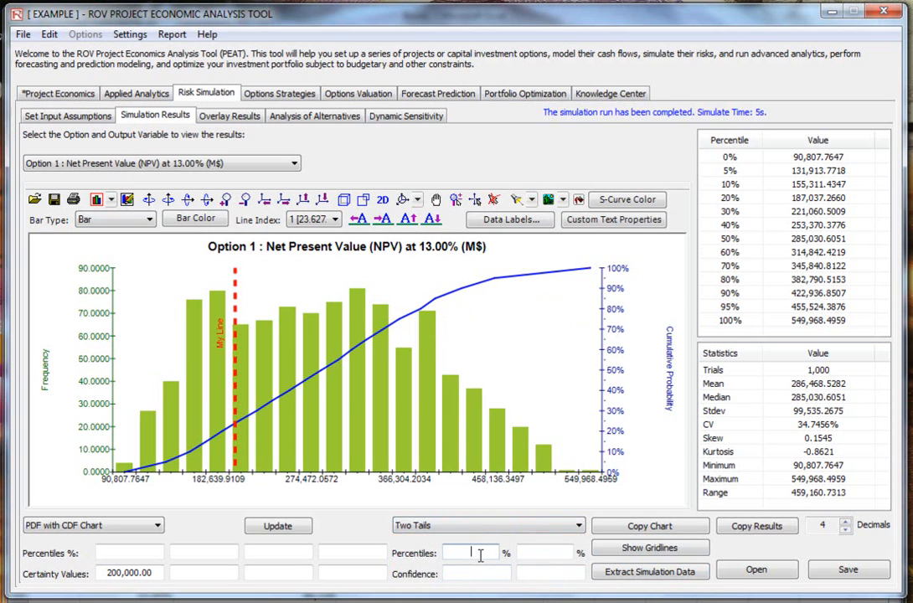
pyautogui.click(480, 555)
pyautogui.write('5')
pyautogui.click(523, 552)
pyautogui.write('95')
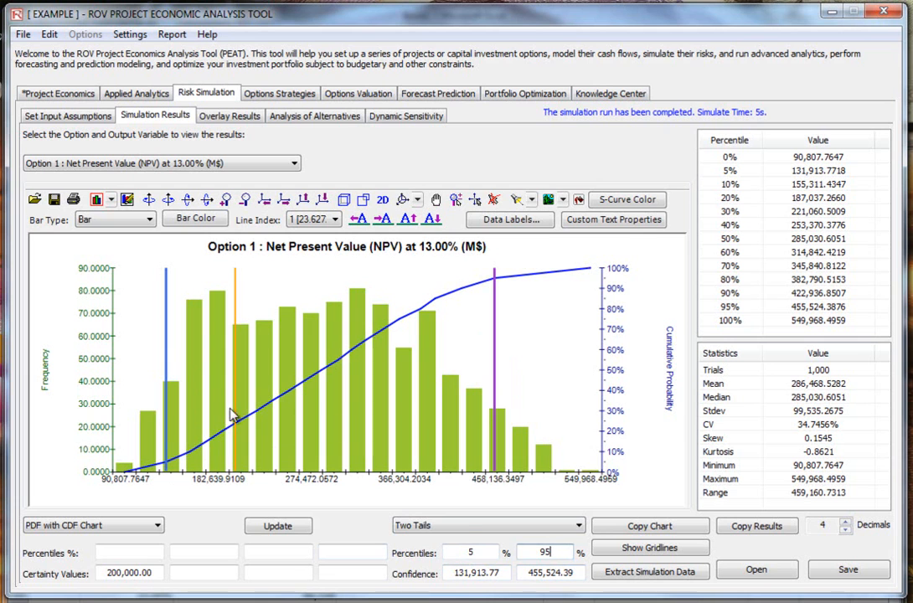
# Step: Switch the confidence analysis to Left Tail < and set its percentile to 10%
pyautogui.click(461, 526)
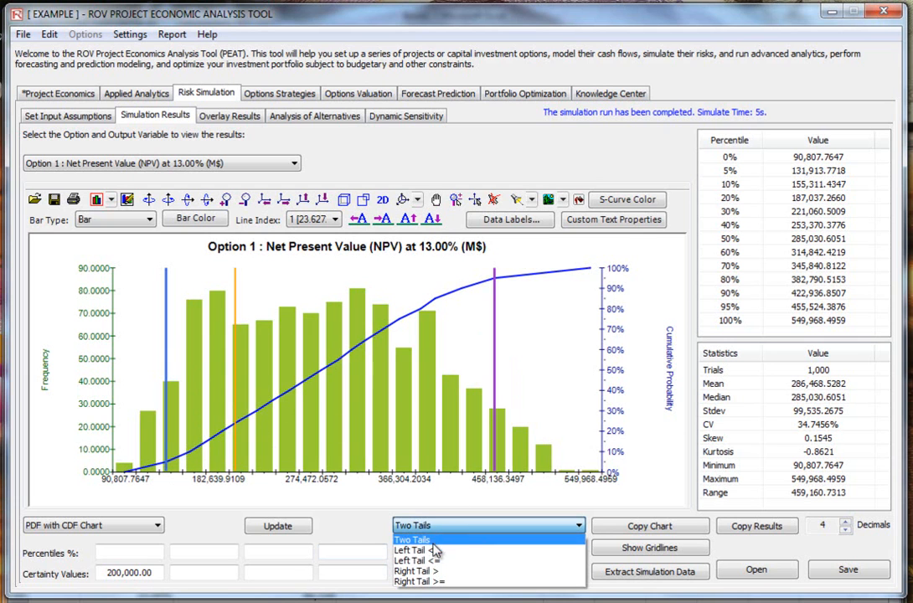
pyautogui.click(436, 550)
pyautogui.moveTo(495, 556); pyautogui.dragTo(431, 553)
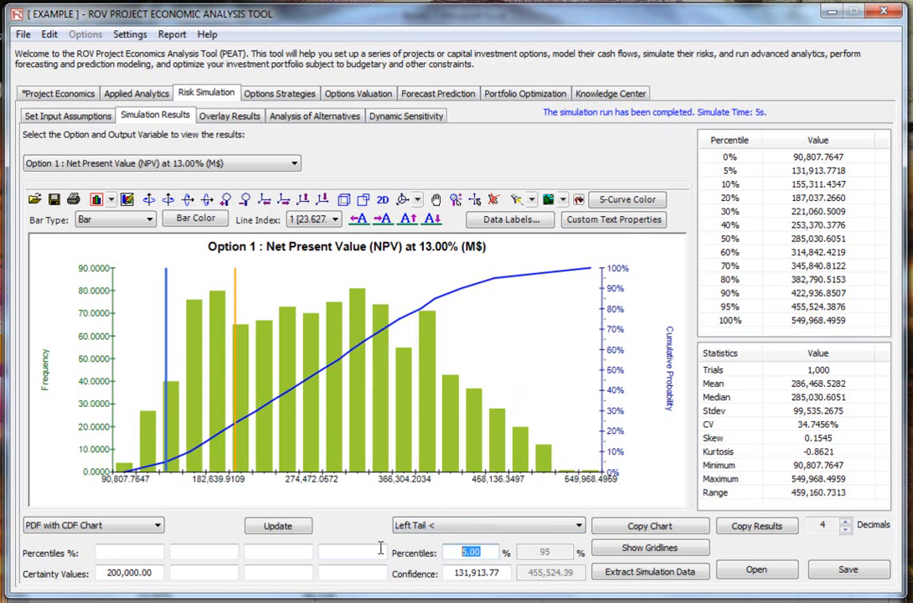
pyautogui.write('10')
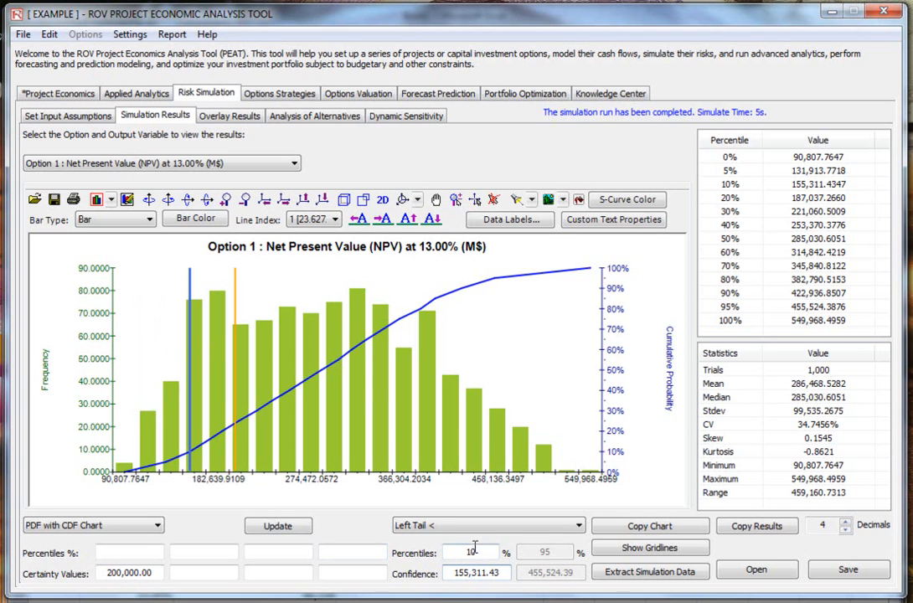
# Step: Set the Left Tail confidence value on the Option 1 NPV chart to 100,500.00
pyautogui.moveTo(506, 574); pyautogui.dragTo(457, 570)
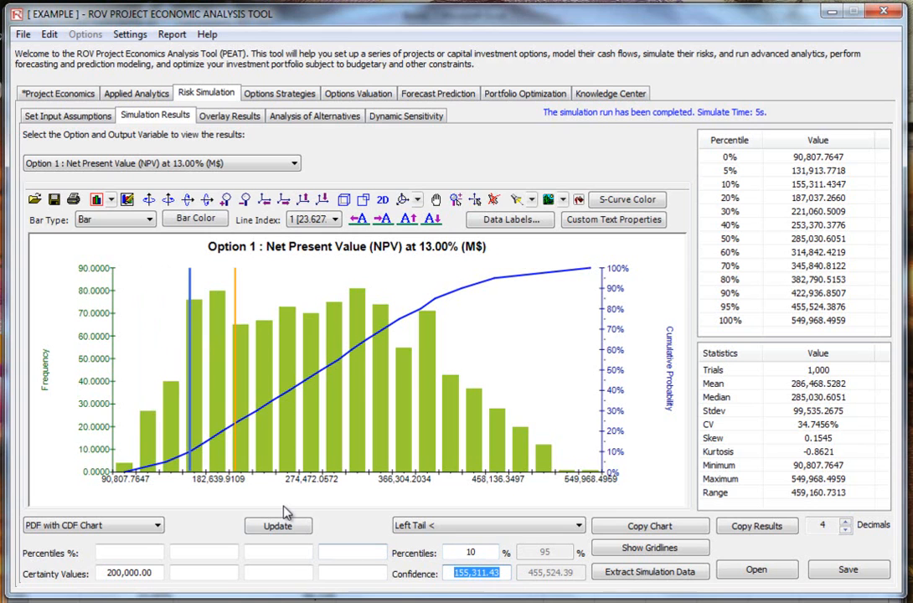
pyautogui.write('15')
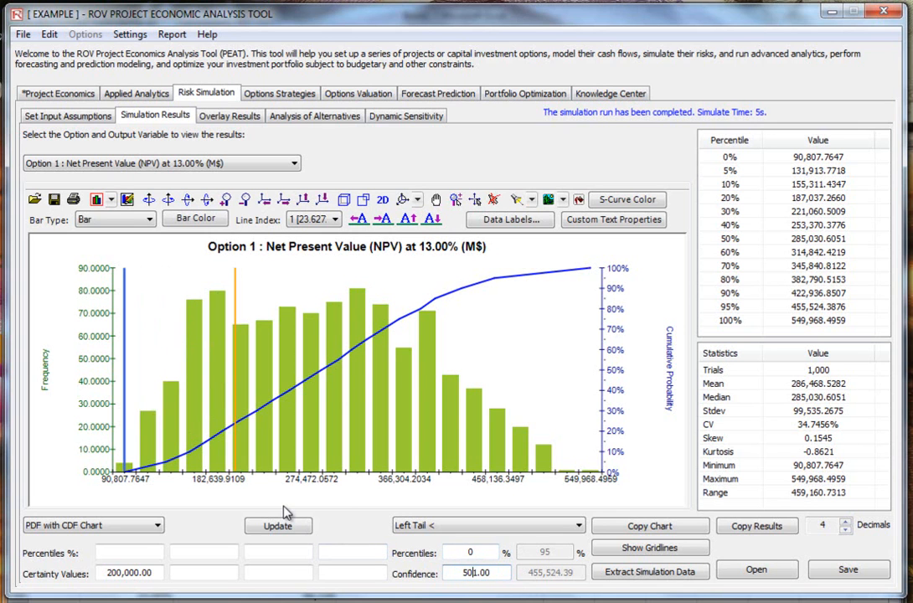
pyautogui.press('BackSpace')
pyautogui.press('Right')
pyautogui.write('0,500.0')
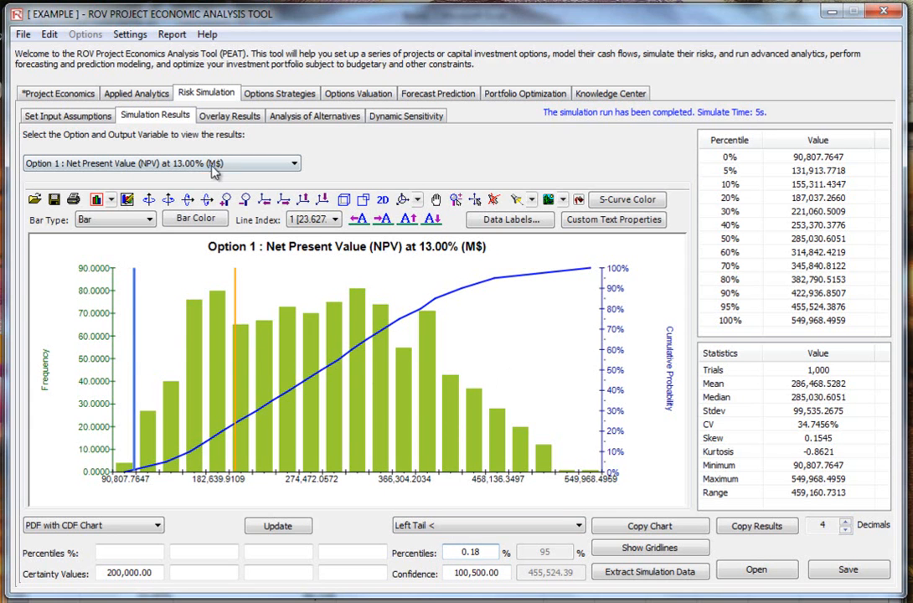
# Step: View the simulation results for Option 1 NPV at 15.00%, and return to Option 1 NPV at 13.00%
pyautogui.click(195, 163)
pyautogui.click(197, 177)
pyautogui.click(194, 164)
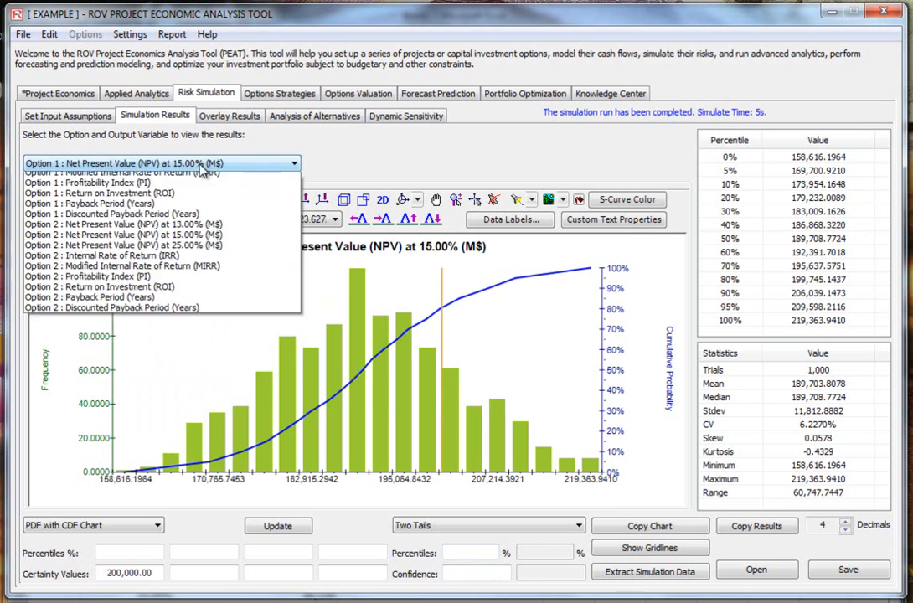
pyautogui.click(189, 188)
pyautogui.click(205, 165)
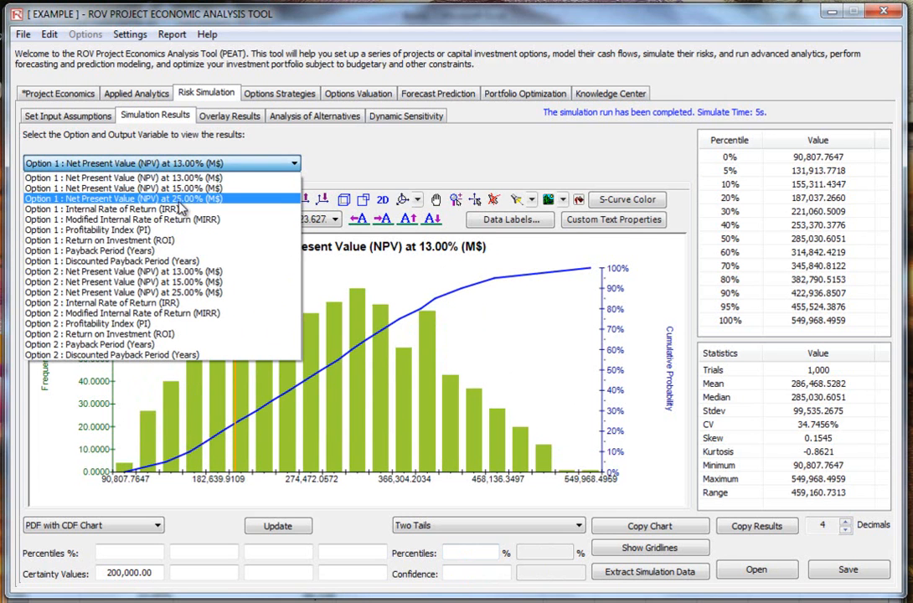
pyautogui.click(197, 169)
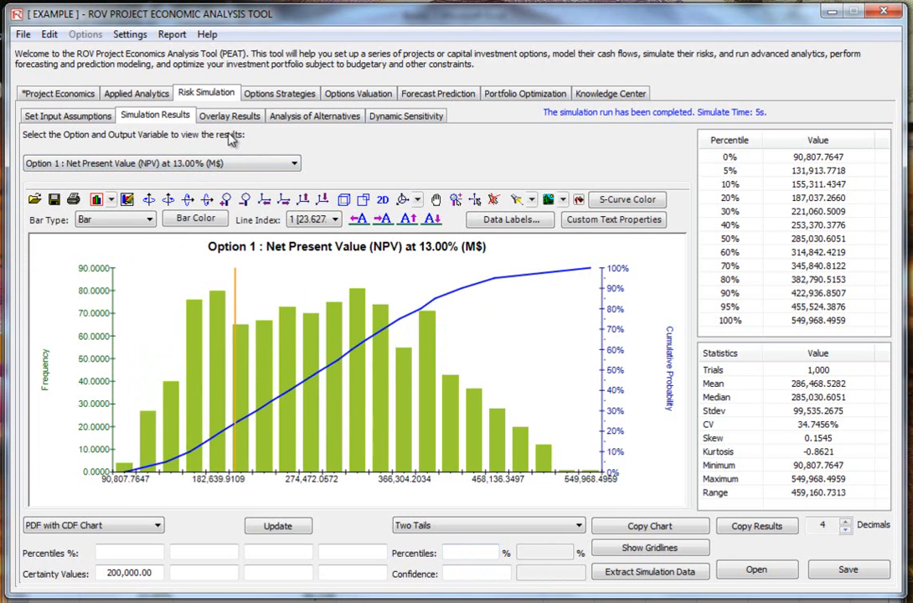
# Step: Overlay the S-curves of Option 1 and Option 2 NPV at 13.00%, widening the Name column of the output list
pyautogui.click(231, 118)
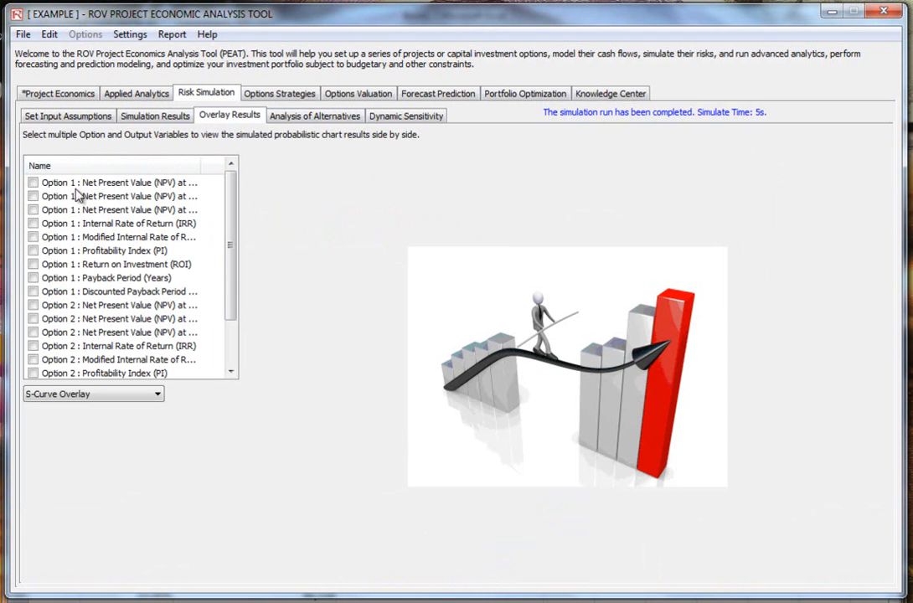
pyautogui.moveTo(199, 164); pyautogui.dragTo(220, 165)
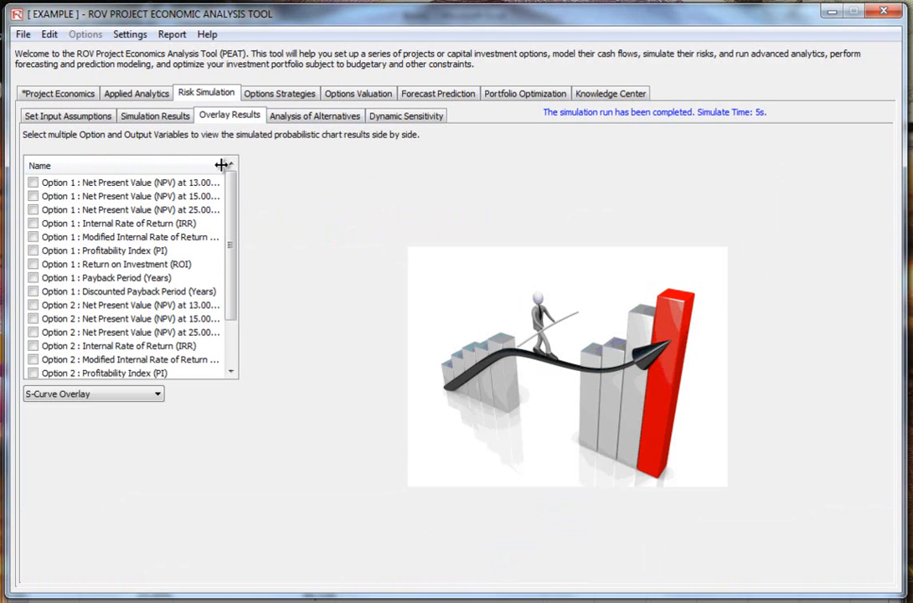
pyautogui.click(33, 182)
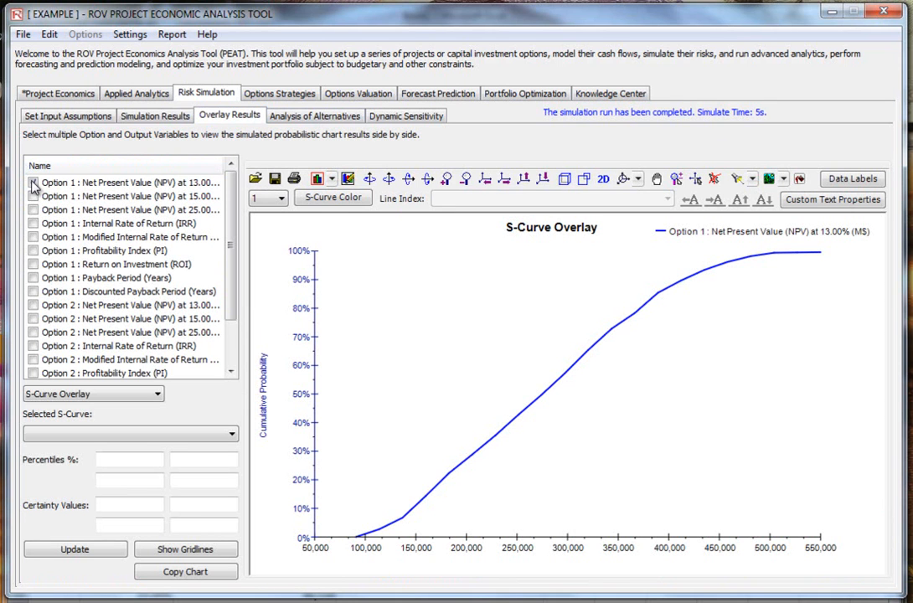
pyautogui.click(33, 306)
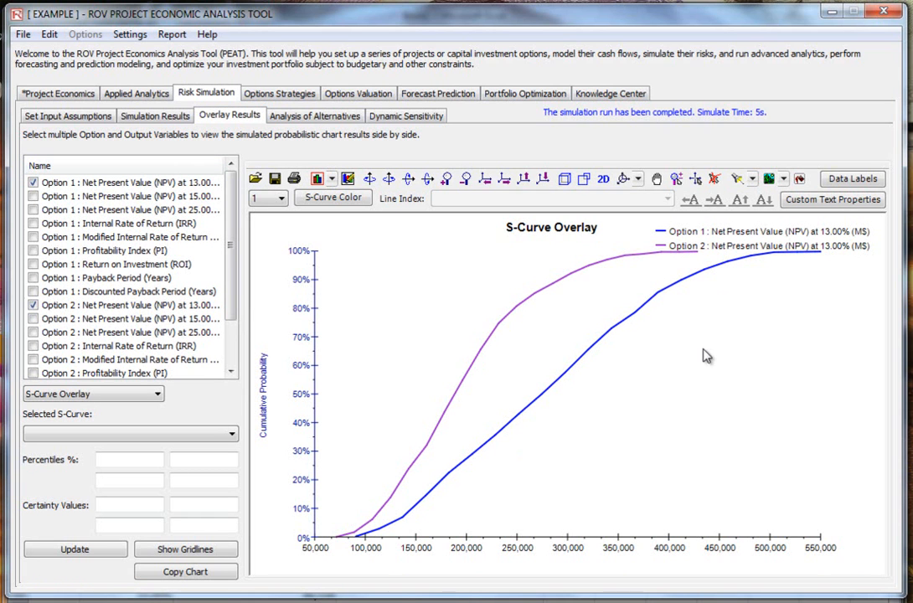
# Step: Show gridlines on the overlay chart and change its type to PDF Curve Overlay
pyautogui.click(206, 555)
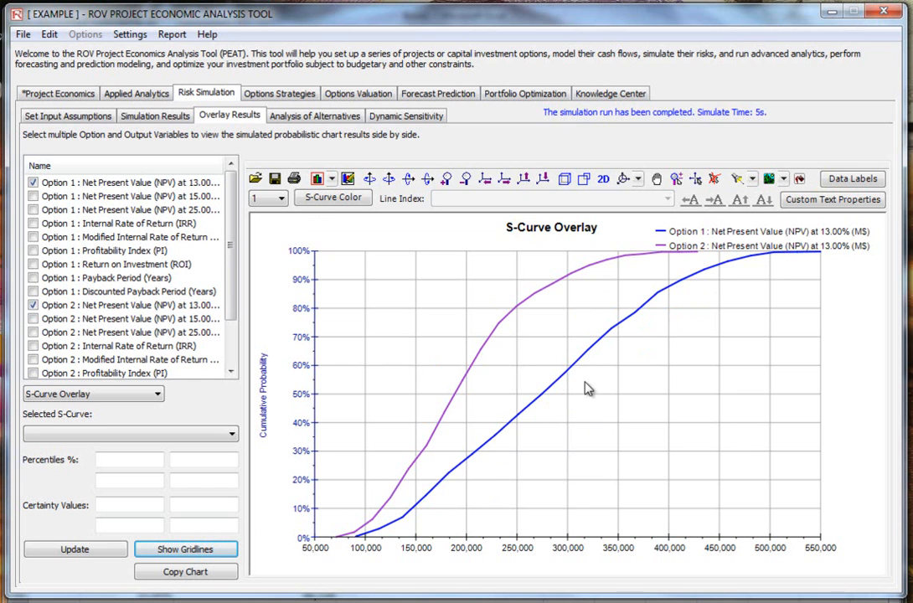
pyautogui.click(92, 394)
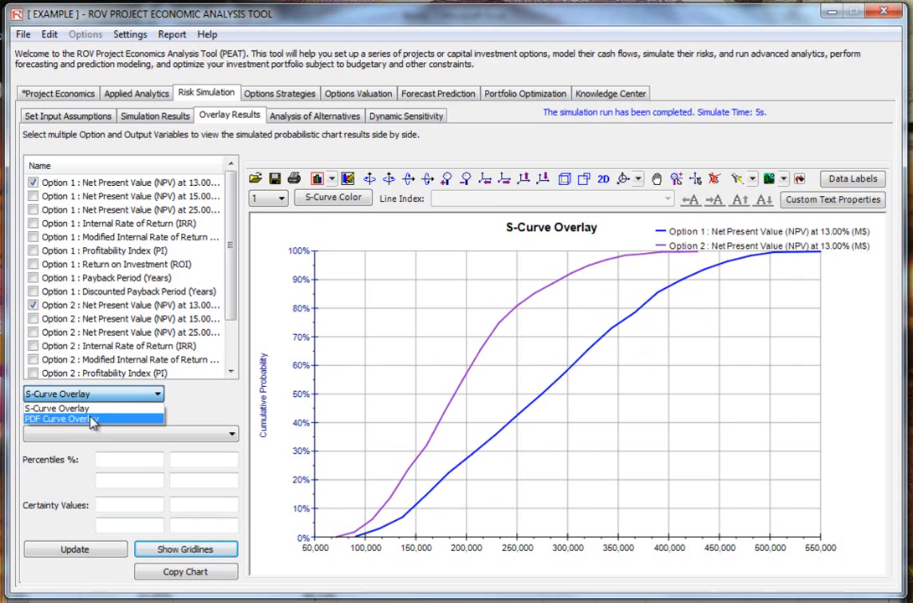
pyautogui.click(93, 418)
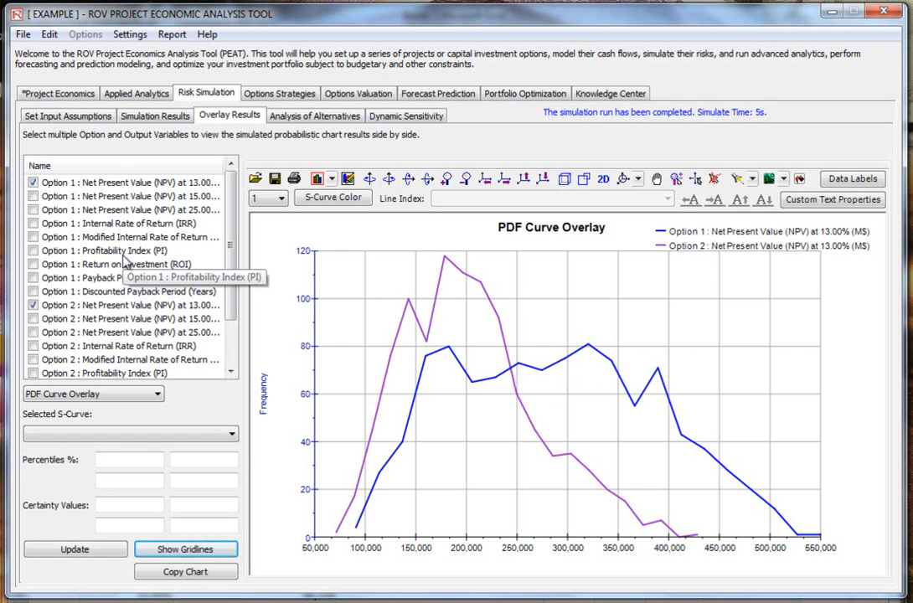
# Step: Chart the CV of both options for NPV at 13.00% in the Analysis of Alternatives
pyautogui.click(344, 119)
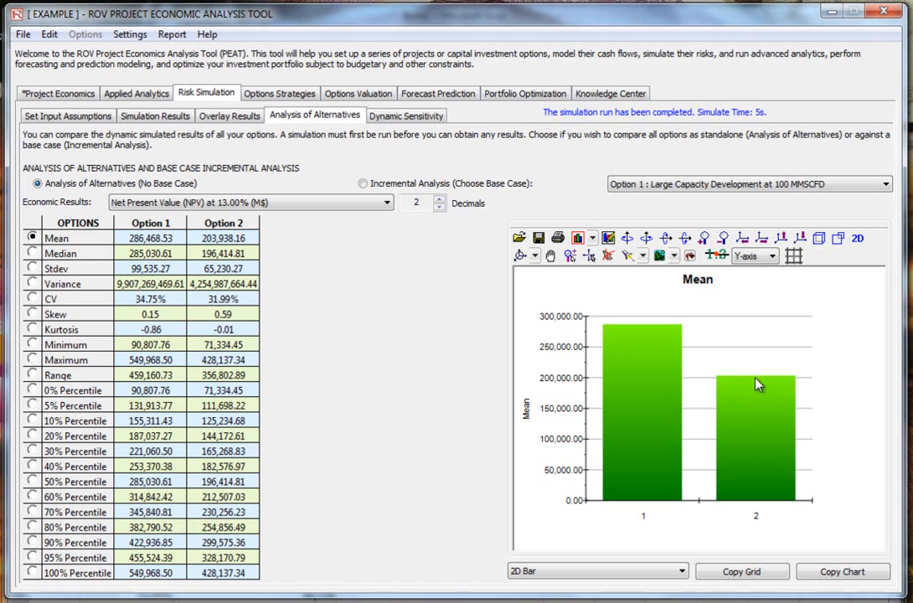
pyautogui.click(32, 299)
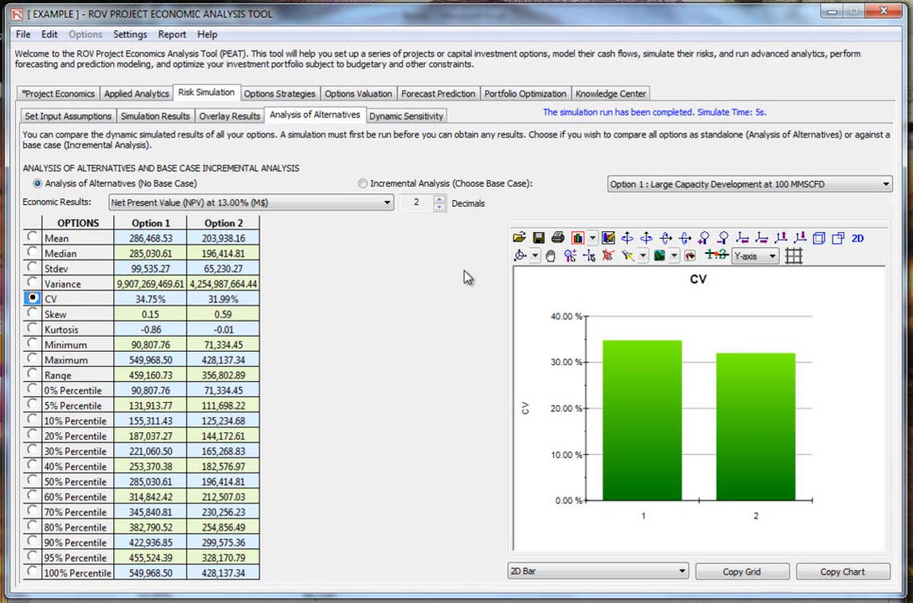
# Step: View the Dynamic Sensitivity charts for Option 1 NPV at 13.00%, along with the Static Tornado and Scenario Analysis pages
pyautogui.click(422, 118)
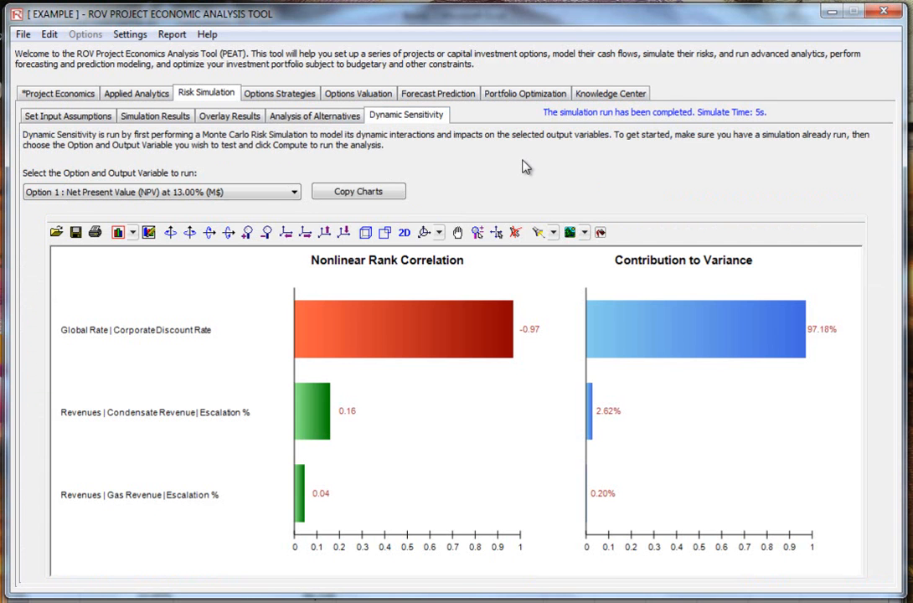
pyautogui.click(124, 92)
pyautogui.click(69, 117)
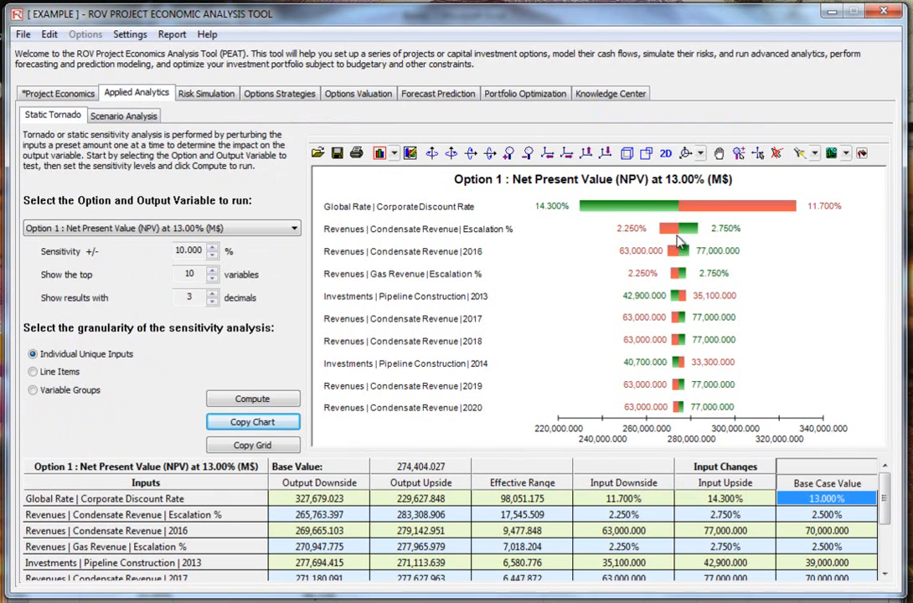
pyautogui.click(117, 113)
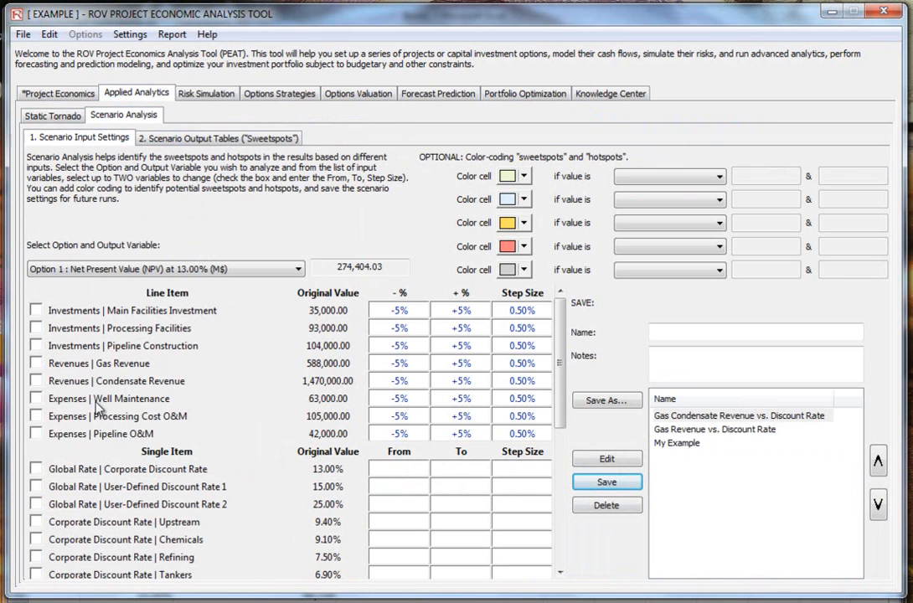
pyautogui.click(178, 137)
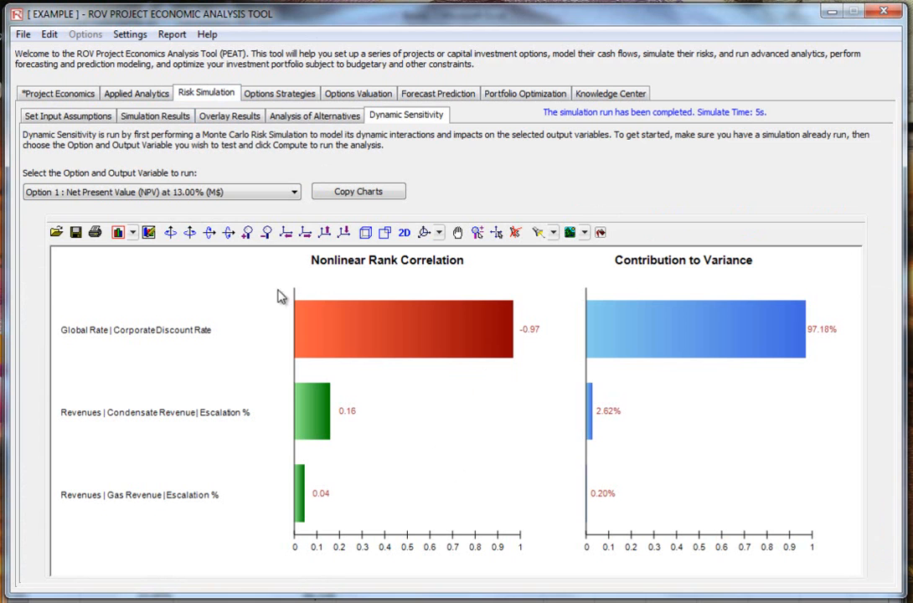
# Step: Display the dynamic sensitivity charts for Option 1 NPV at 15.00% and at 25.00%
pyautogui.click(159, 192)
pyautogui.click(156, 218)
pyautogui.click(159, 192)
pyautogui.click(163, 227)
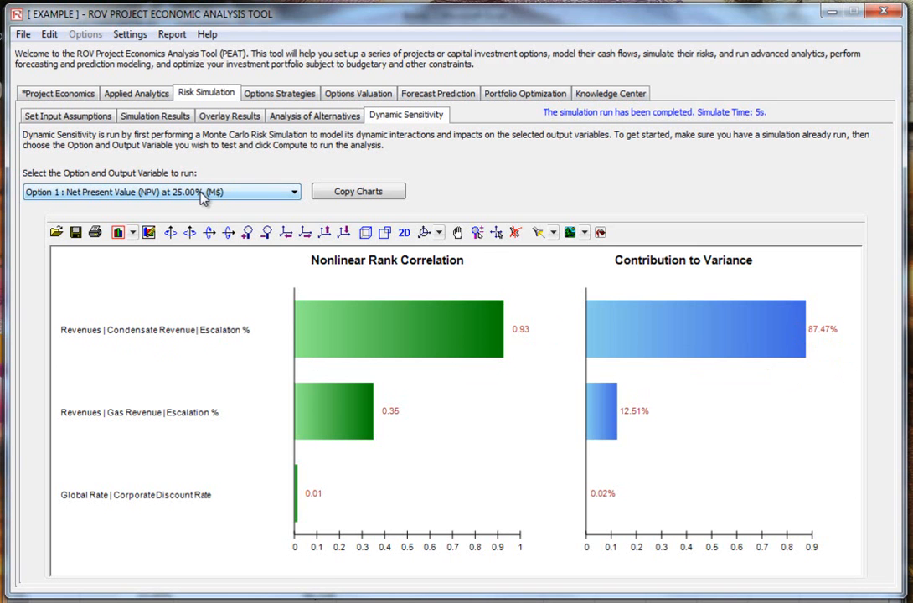
# Step: Review the Risk Simulation pages for input assumptions, simulation results, overlay results and dynamic sensitivity
pyautogui.click(75, 118)
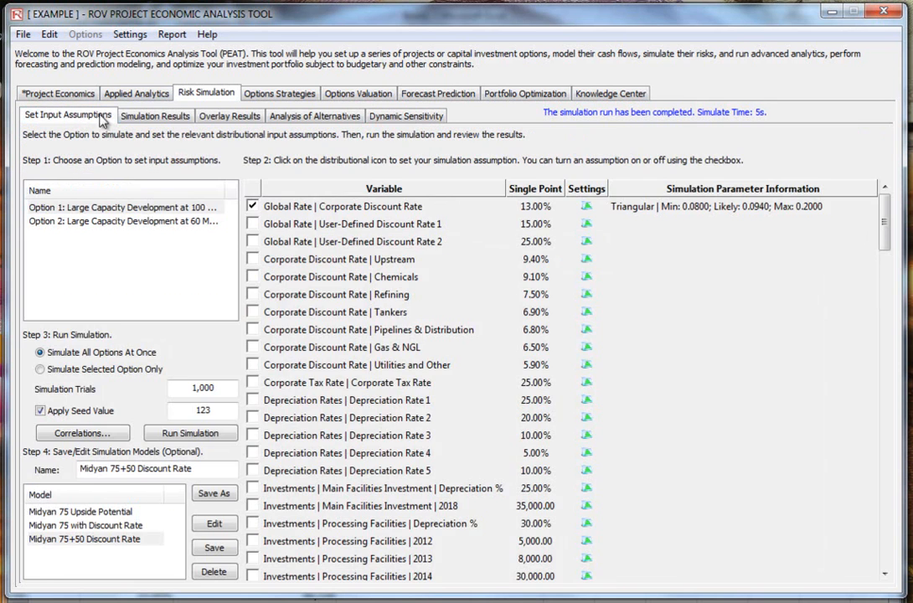
pyautogui.click(155, 115)
pyautogui.click(230, 115)
pyautogui.click(406, 116)
# Step: Examine the Midyan Oil Field strategy tree in Options Strategies and the input page of Options Valuation
pyautogui.click(279, 93)
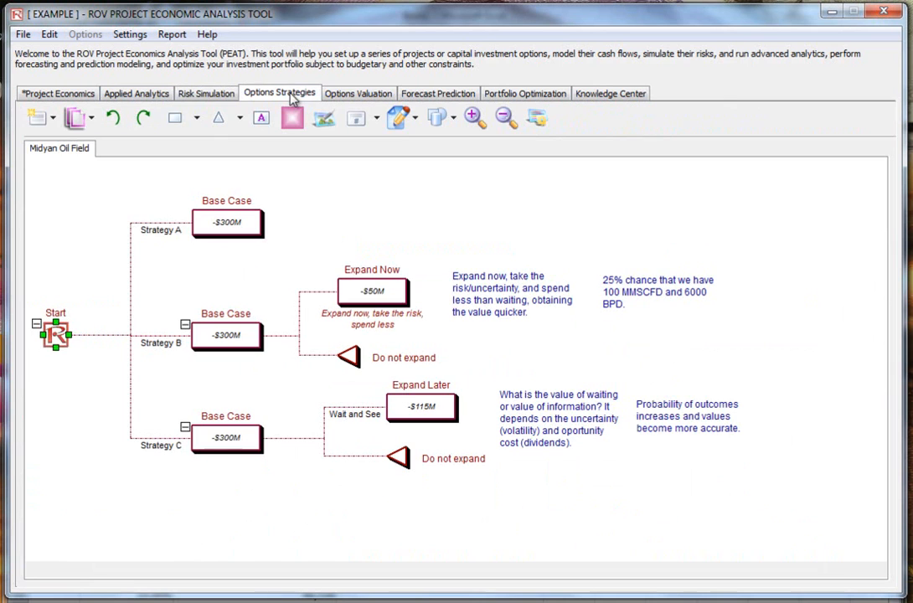
pyautogui.click(662, 214)
pyautogui.click(352, 96)
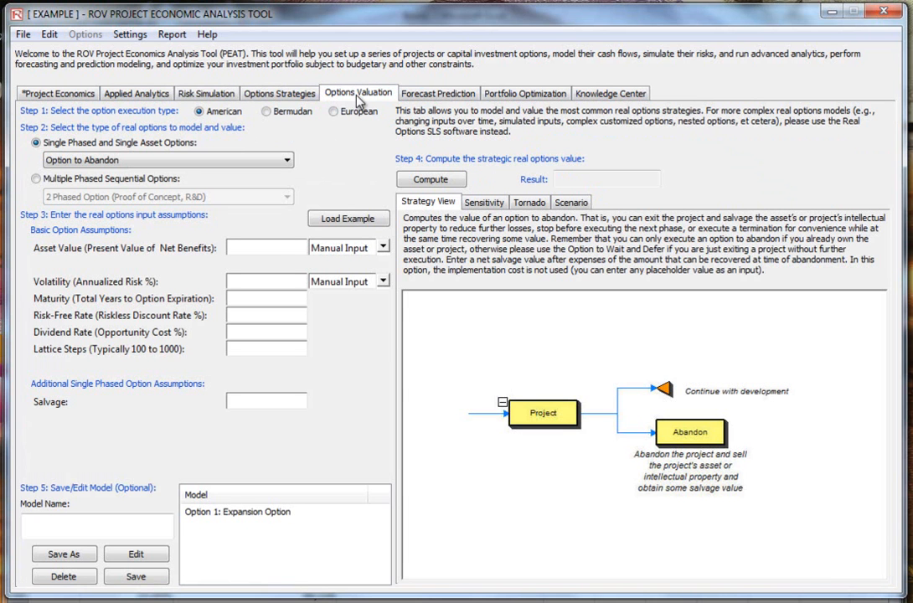
pyautogui.click(310, 96)
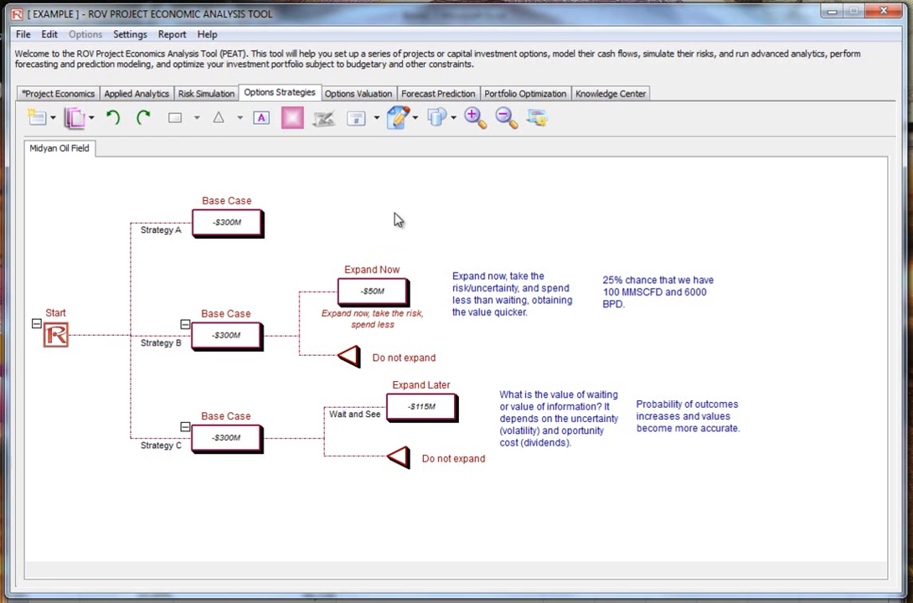
# Step: Open the example strategy tree Saudi Aramco - RT Asphalt EX vs IM (Ras Tanura) and enlarge it
pyautogui.click(50, 119)
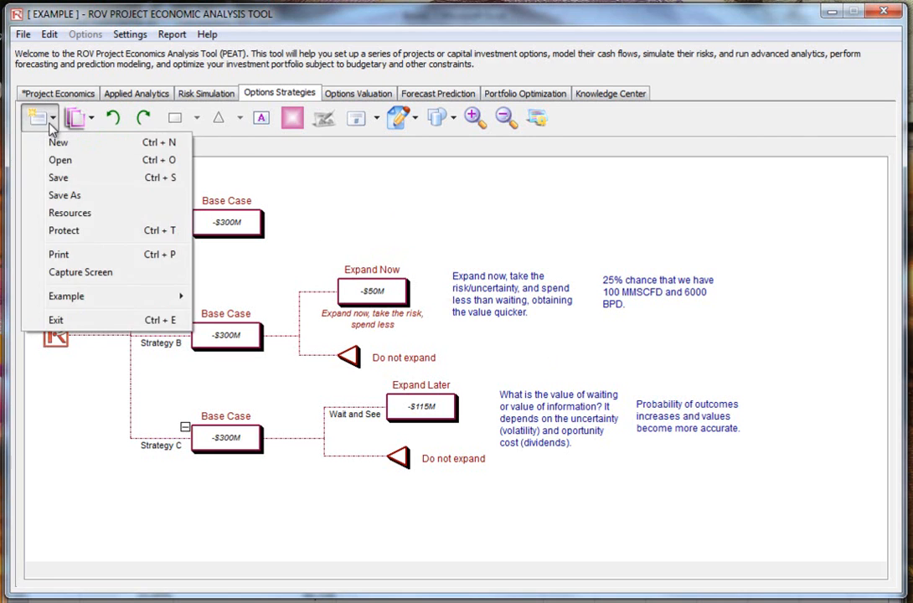
pyautogui.moveTo(102, 299)
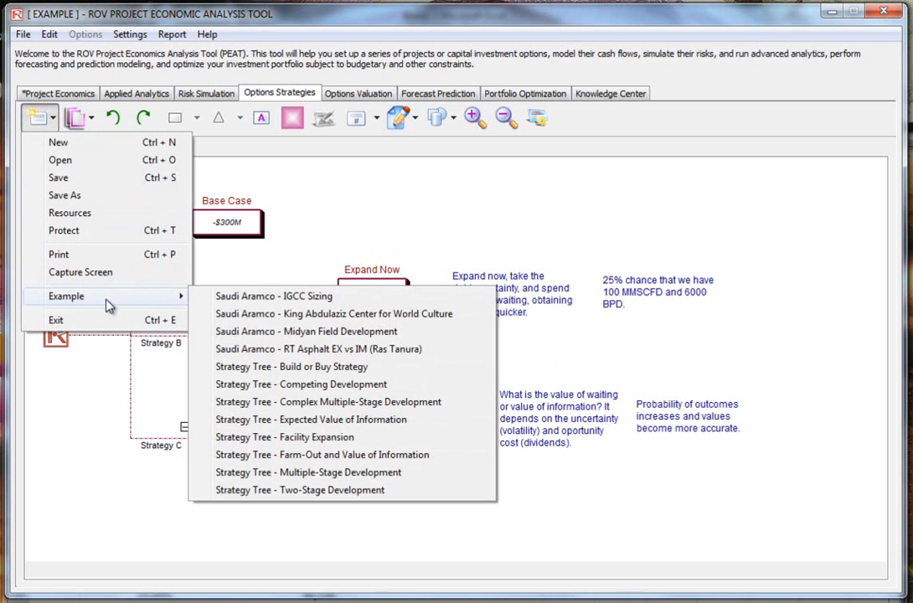
pyautogui.click(349, 349)
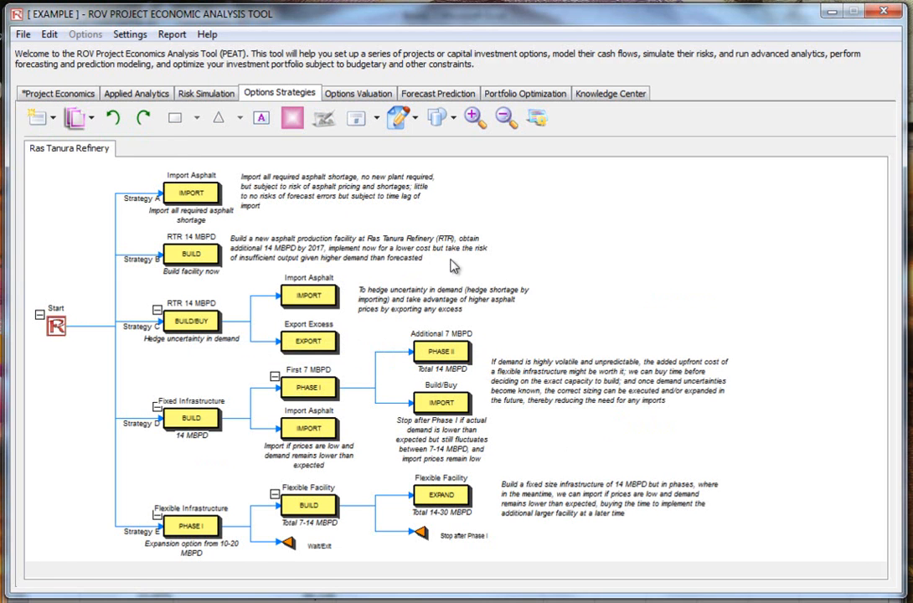
pyautogui.click(474, 119)
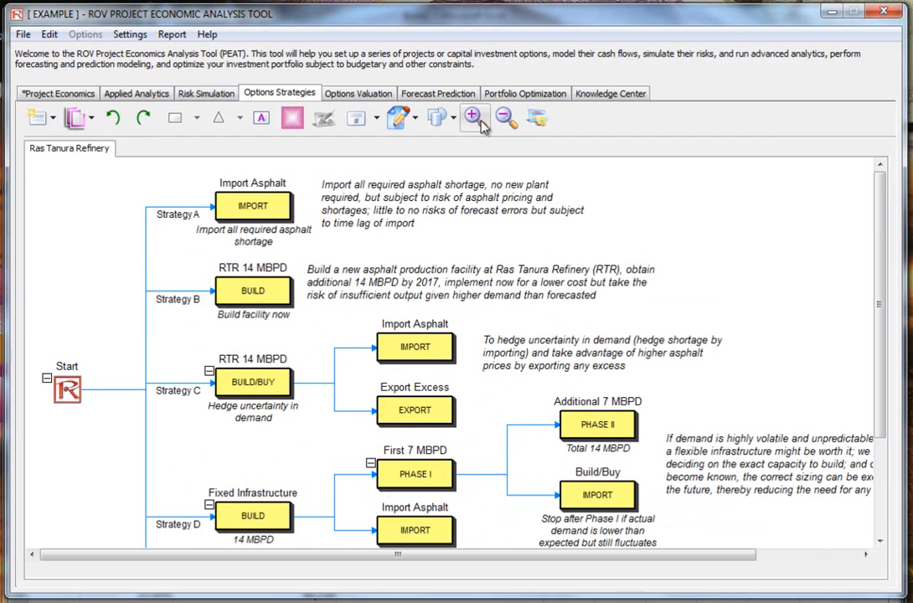
# Step: Open the example strategy tree Saudi Aramco - IGCC Sizing
pyautogui.click(46, 118)
pyautogui.moveTo(109, 303)
pyautogui.click(272, 296)
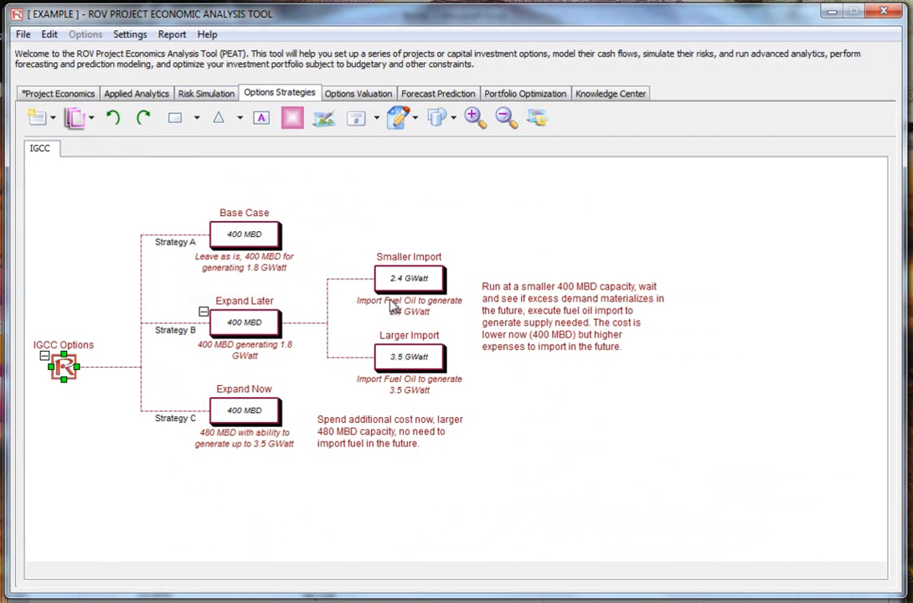
# Step: Open the example strategy tree Saudi Aramco - King Abdulaziz Center for World Culture and look it over
pyautogui.click(46, 118)
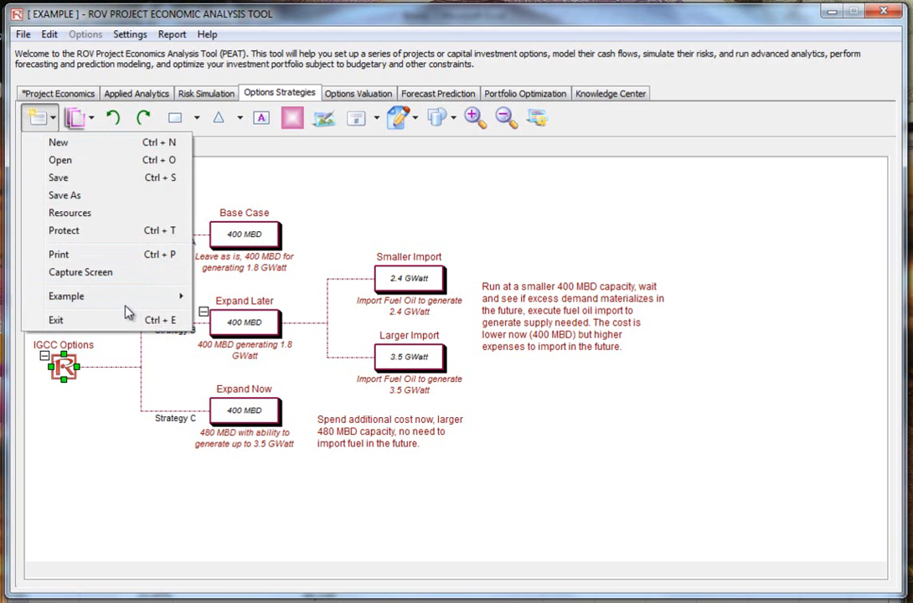
pyautogui.moveTo(131, 307)
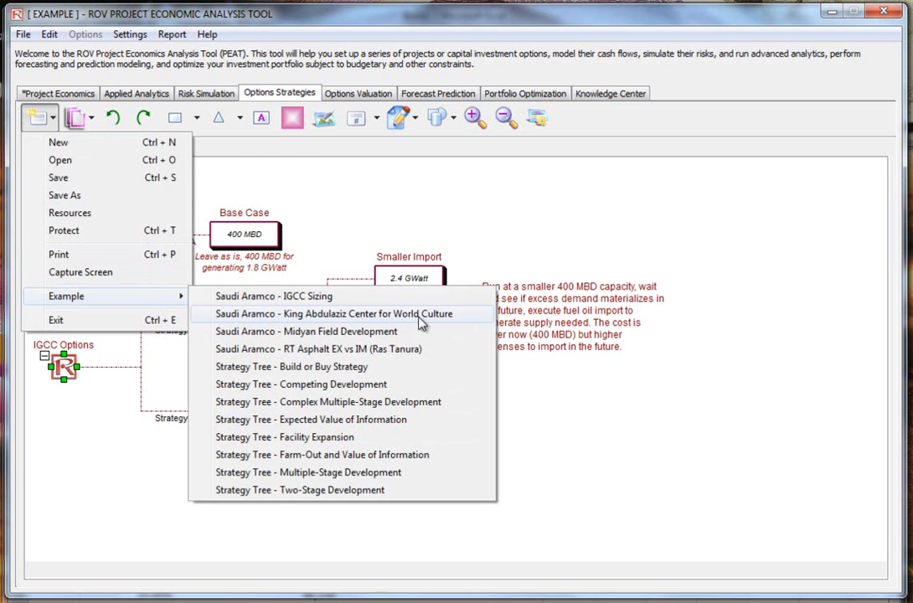
pyautogui.click(369, 314)
pyautogui.scroll(3, 758, 318)
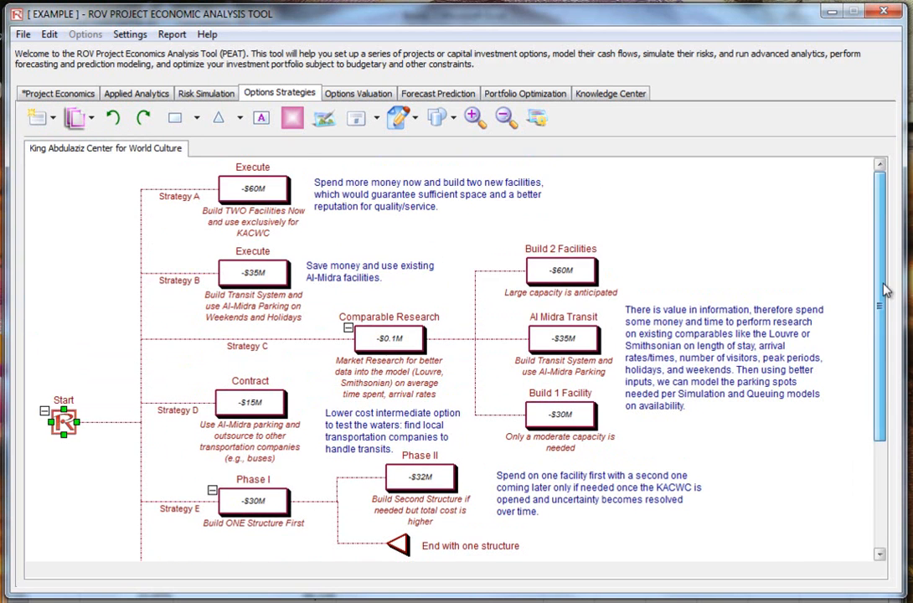
# Step: Load the example Strategy Tree - Build or Buy Strategy
pyautogui.click(38, 118)
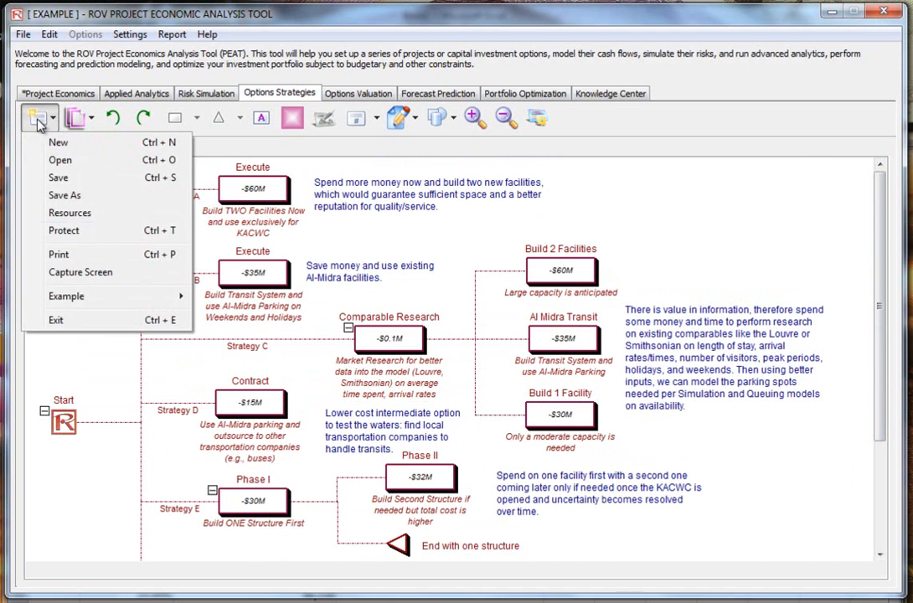
pyautogui.moveTo(144, 307)
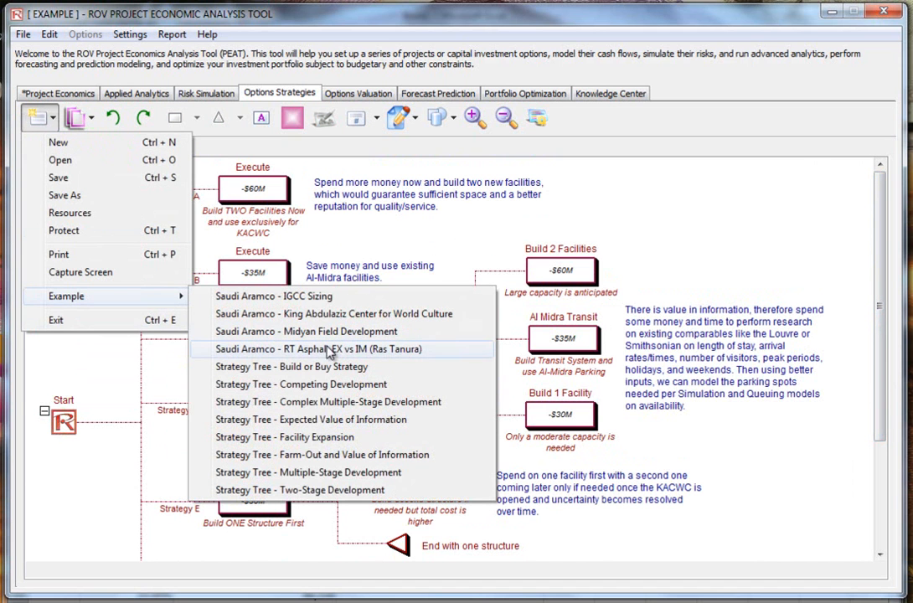
pyautogui.click(303, 367)
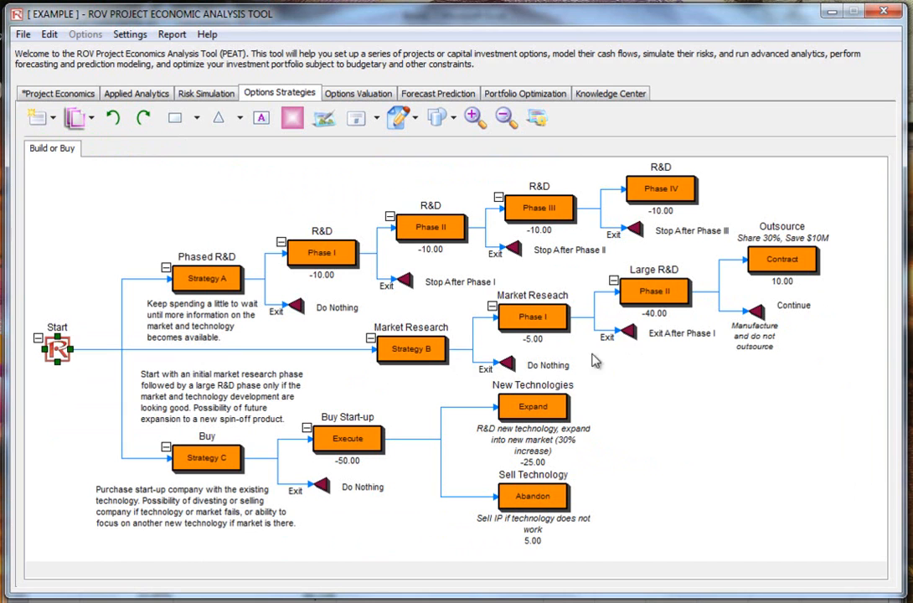
# Step: Create a new strategy tree with two option branches from Start and two further option branches from Option [1.1]
pyautogui.click(159, 189)
pyautogui.click(40, 118)
pyautogui.click(46, 141)
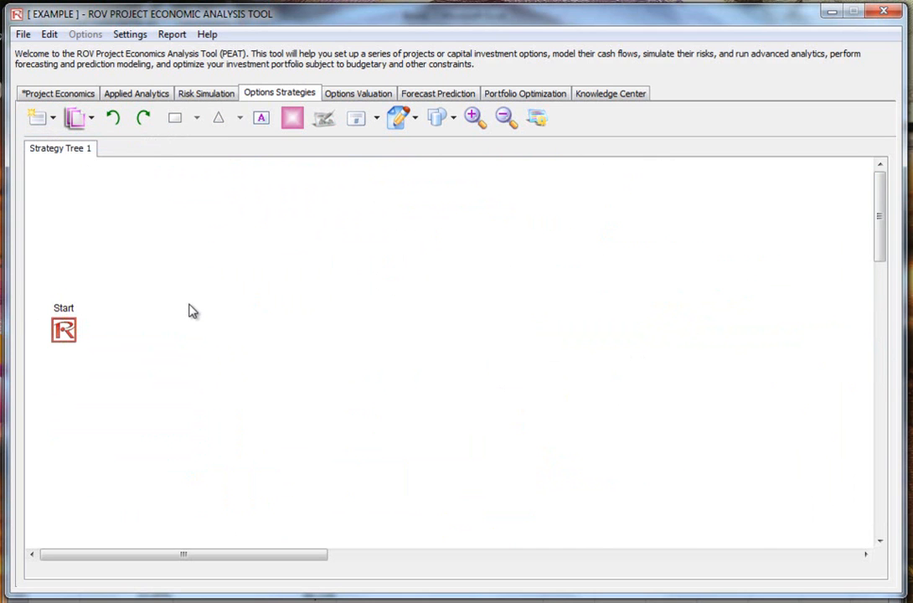
pyautogui.click(174, 118)
pyautogui.click(174, 118)
pyautogui.click(186, 289)
pyautogui.click(175, 118)
pyautogui.click(176, 118)
pyautogui.click(312, 247)
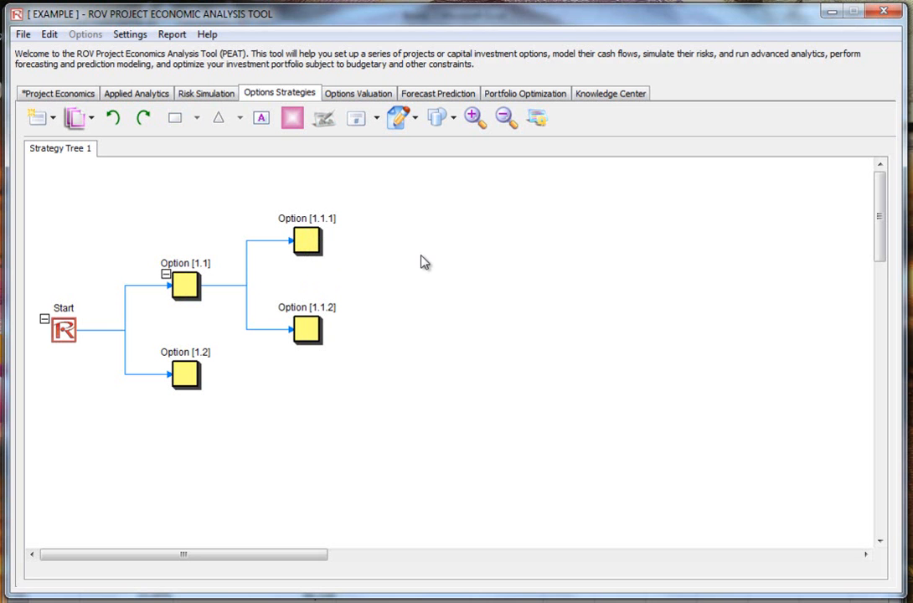
# Step: Look at the node properties of Option [1.1.1] and close them without changes
pyautogui.doubleClick(306, 240)
pyautogui.moveTo(307, 178); pyautogui.dragTo(454, 214)
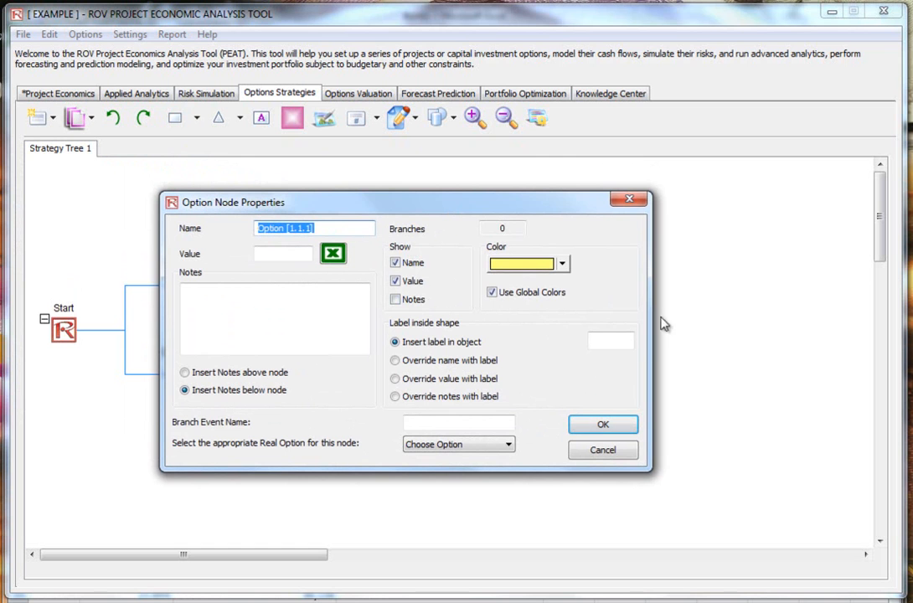
pyautogui.click(627, 453)
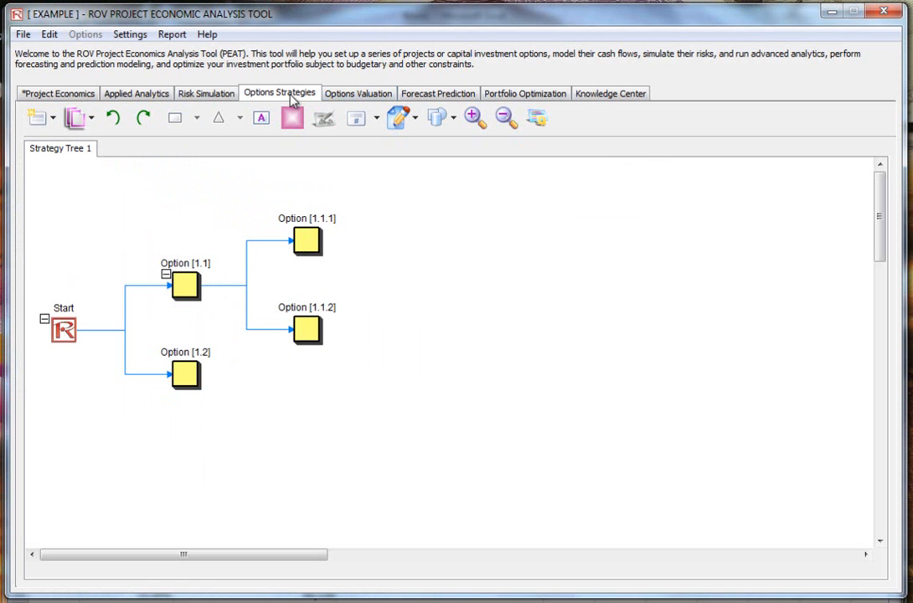
# Step: Open the example strategy tree Saudi Aramco - Midyan Field Development and look over its base case and expansion strategies
pyautogui.click(39, 118)
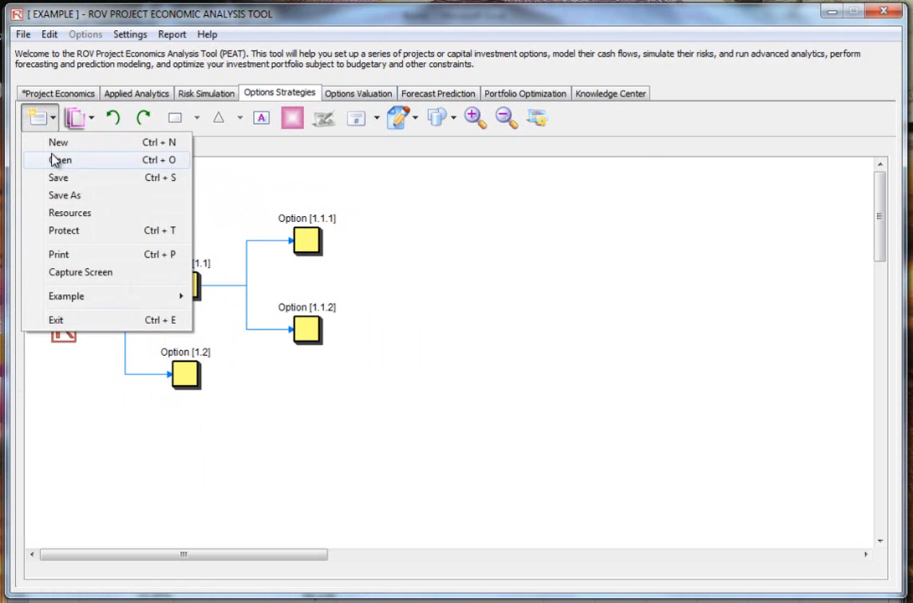
pyautogui.moveTo(147, 306)
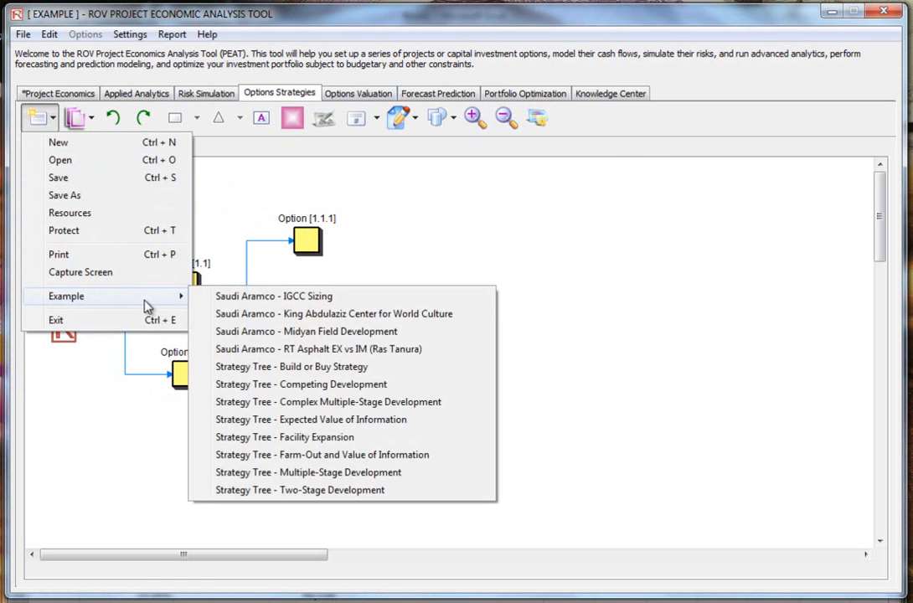
pyautogui.click(390, 331)
pyautogui.click(656, 345)
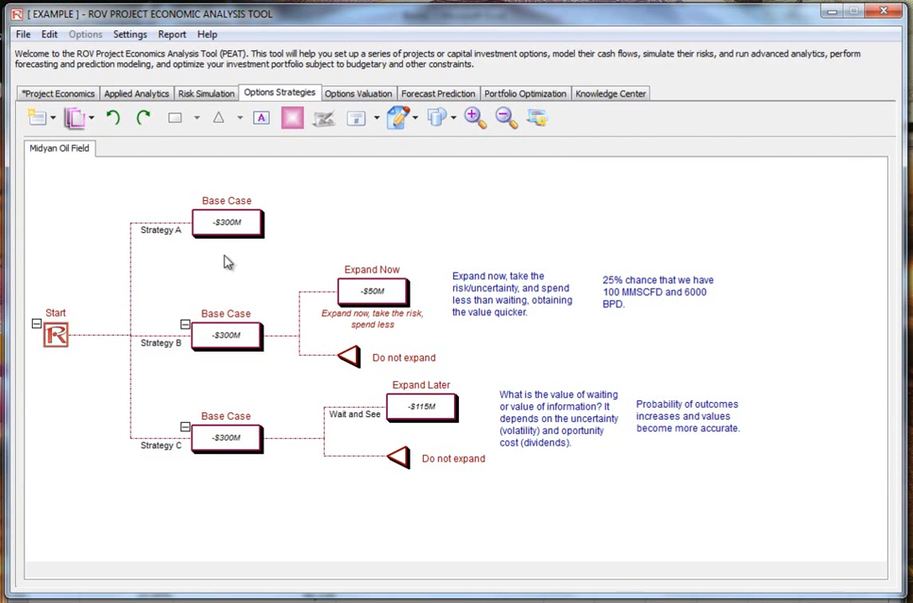
pyautogui.moveTo(109, 184); pyautogui.dragTo(541, 502)
pyautogui.click(734, 523)
pyautogui.click(241, 232)
pyautogui.click(228, 339)
pyautogui.click(387, 299)
pyautogui.click(302, 471)
# Step: Open the example strategy tree Saudi Aramco - RT Asphalt EX vs IM (Ras Tanura), enlarge it and look over Strategies A to E
pyautogui.click(52, 119)
pyautogui.moveTo(122, 298)
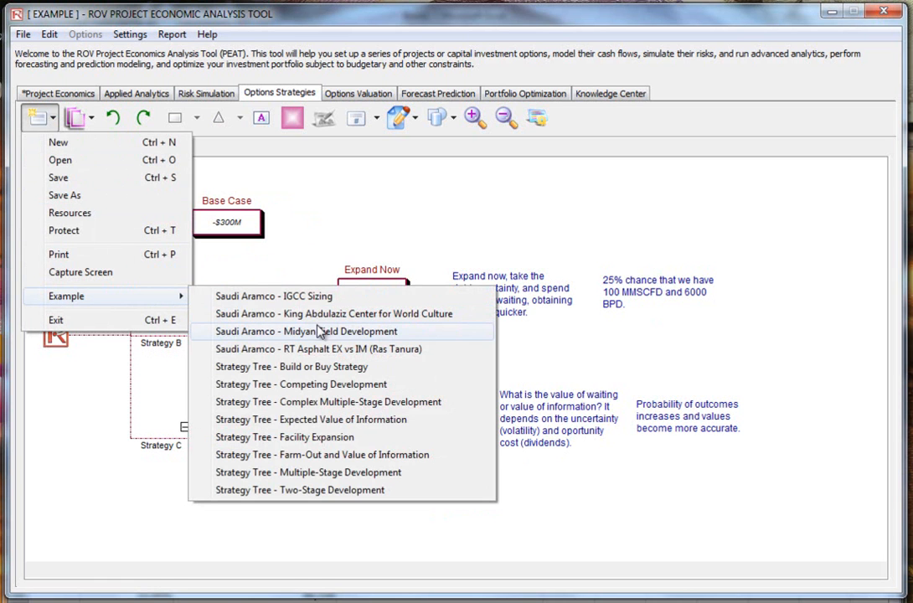
pyautogui.click(305, 349)
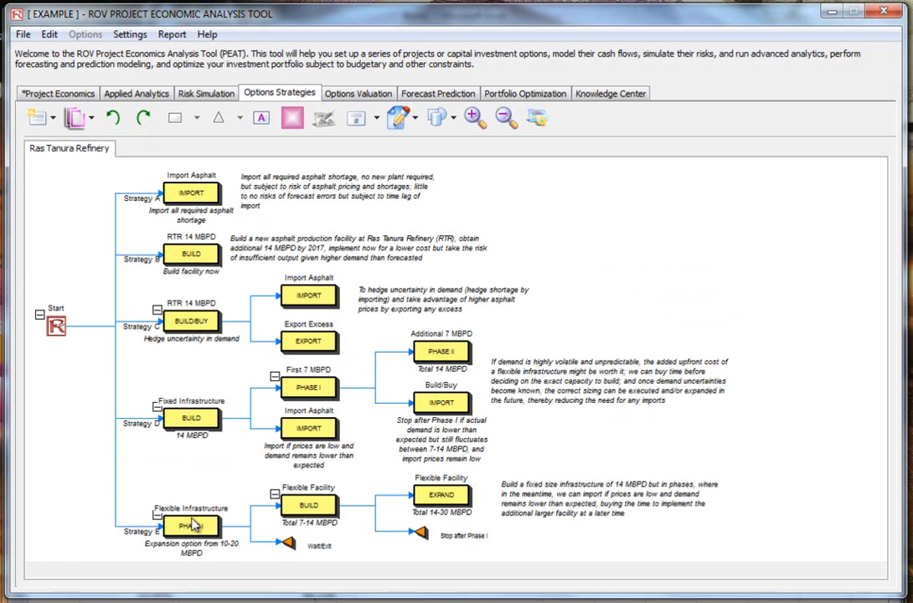
pyautogui.click(473, 119)
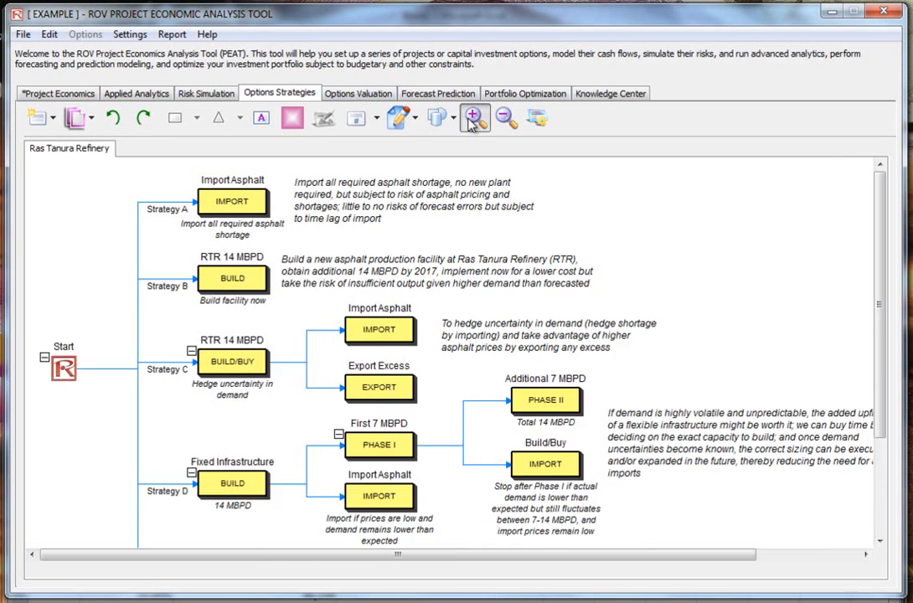
pyautogui.click(472, 120)
pyautogui.scroll(-3, 883, 307)
pyautogui.moveTo(746, 305)
pyautogui.mouseDown()
pyautogui.moveTo(710, 312)
pyautogui.moveTo(746, 313)
pyautogui.mouseUp()
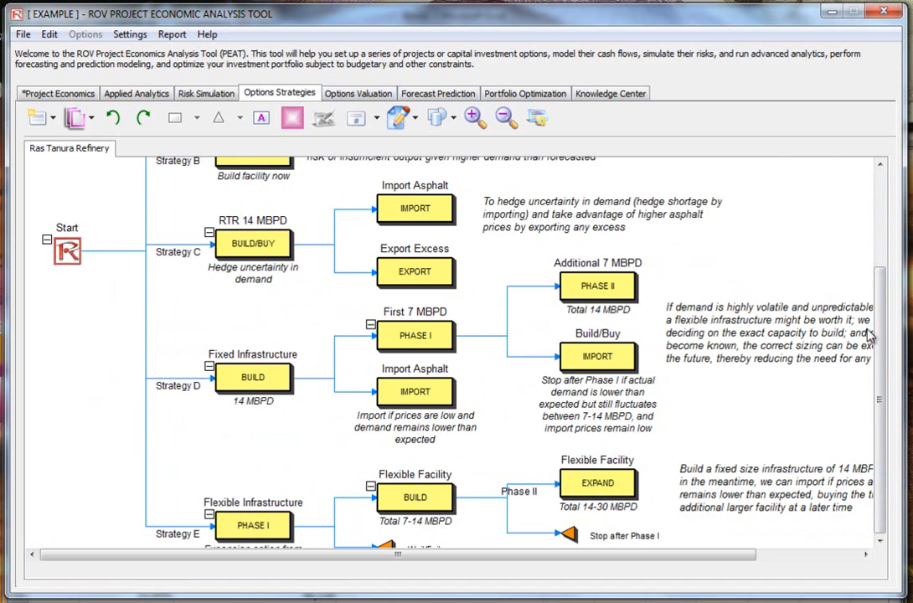
pyautogui.scroll(3, 869, 335)
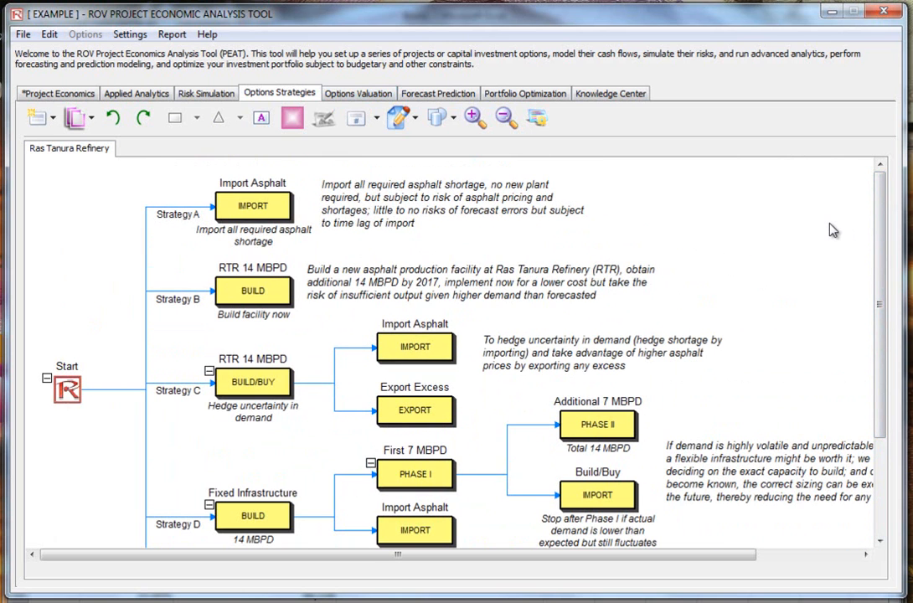
# Step: Open Options Valuation, try the Bermudan and European execution types, and set the type to American
pyautogui.click(361, 93)
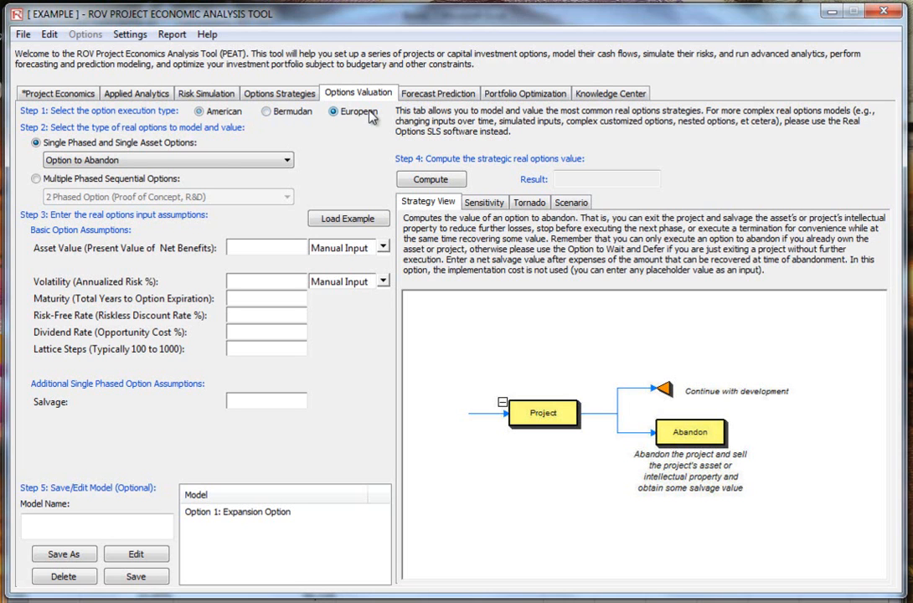
pyautogui.click(274, 115)
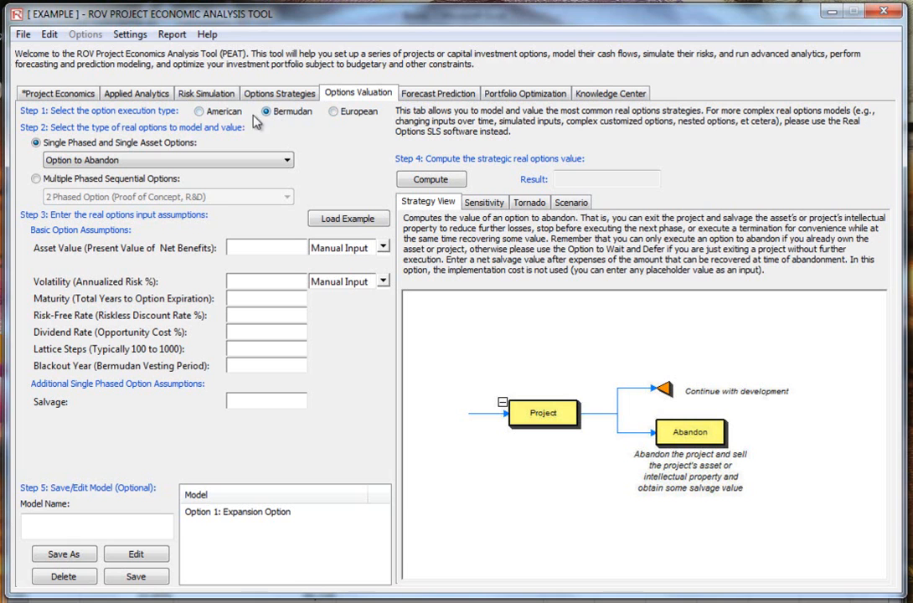
pyautogui.click(335, 113)
pyautogui.click(214, 112)
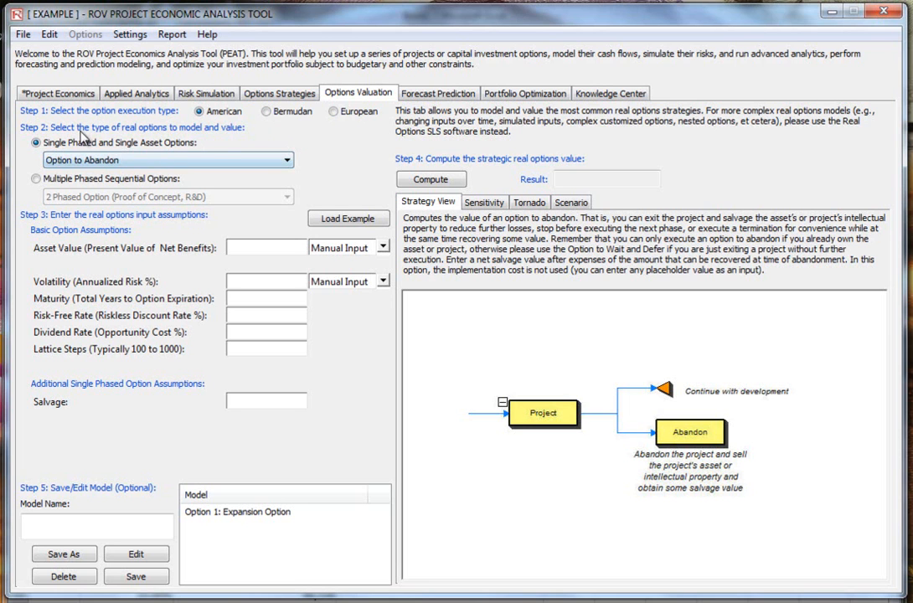
# Step: Review the available single phased and single asset options, keeping Option to Abandon selected
pyautogui.click(107, 161)
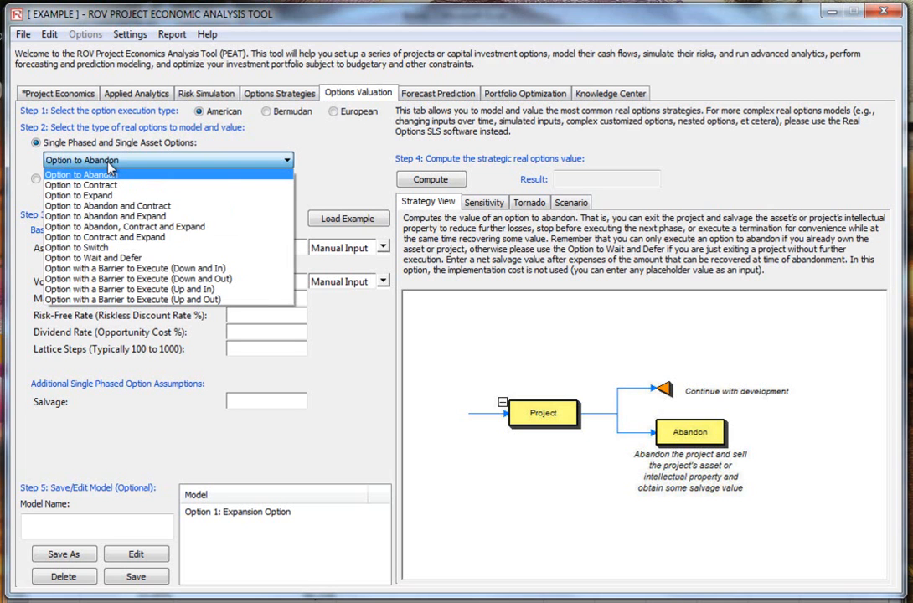
pyautogui.click(108, 165)
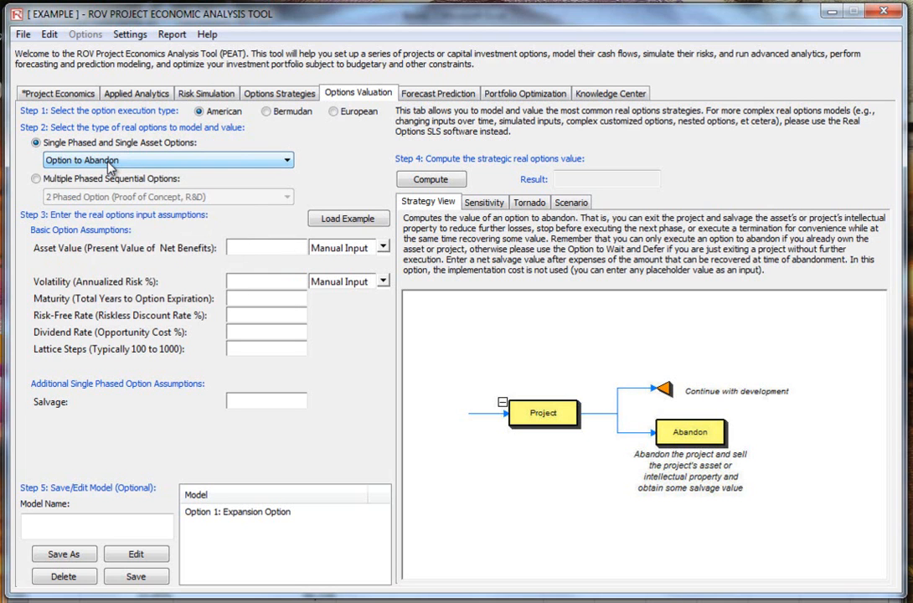
pyautogui.click(108, 162)
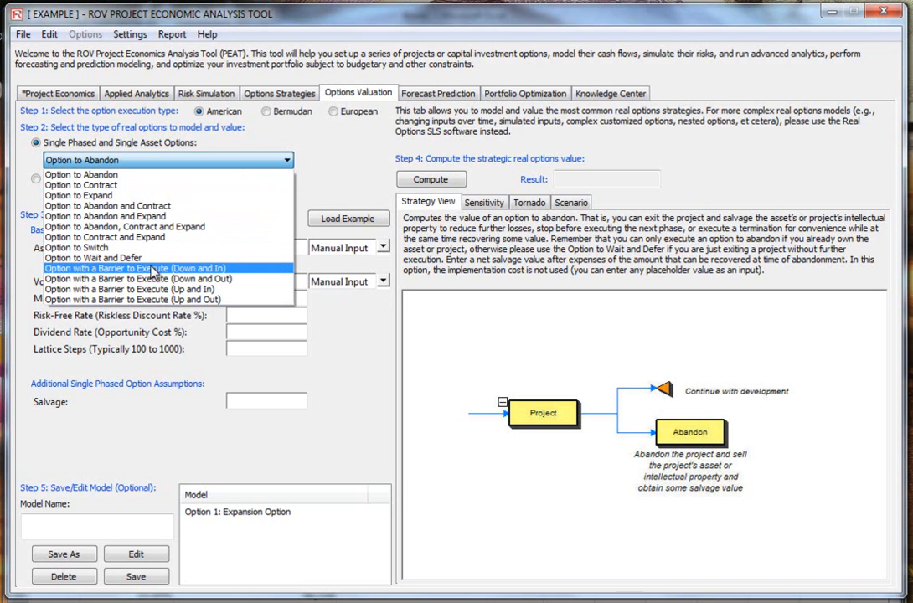
pyautogui.click(134, 175)
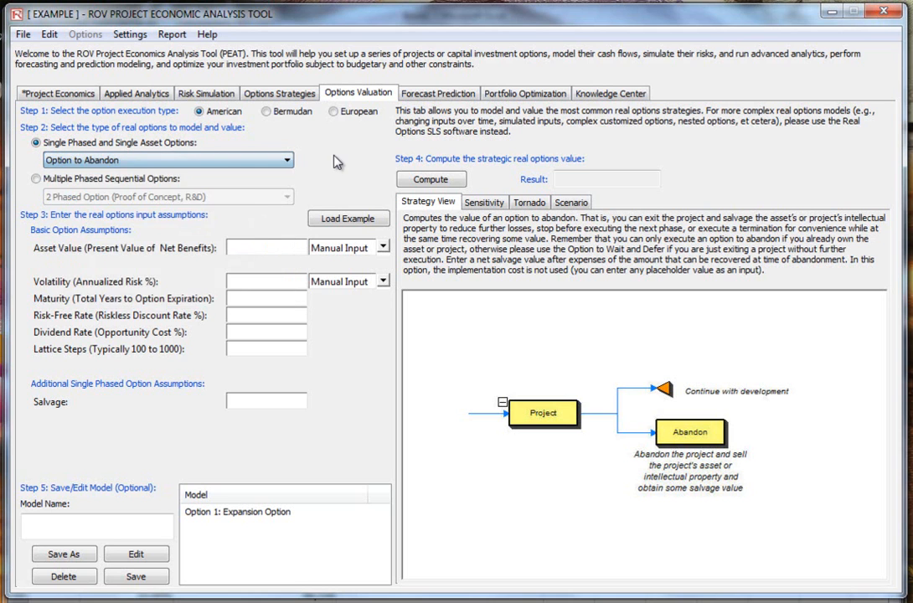
# Step: View the 2 Phased Option (Proof of Concept, R&D) among the multiple phased sequential options, and return to the single phased options
pyautogui.click(132, 180)
pyautogui.click(114, 197)
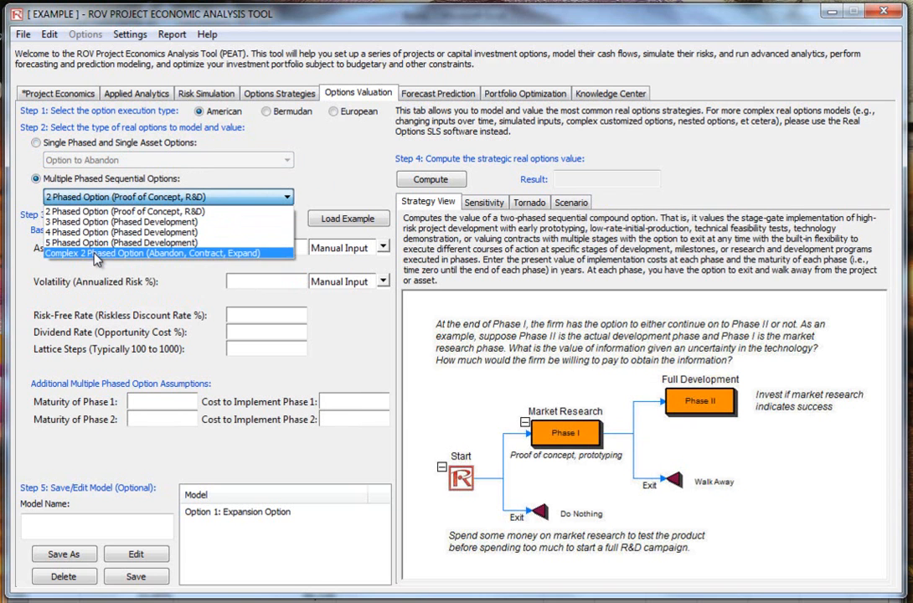
pyautogui.click(98, 215)
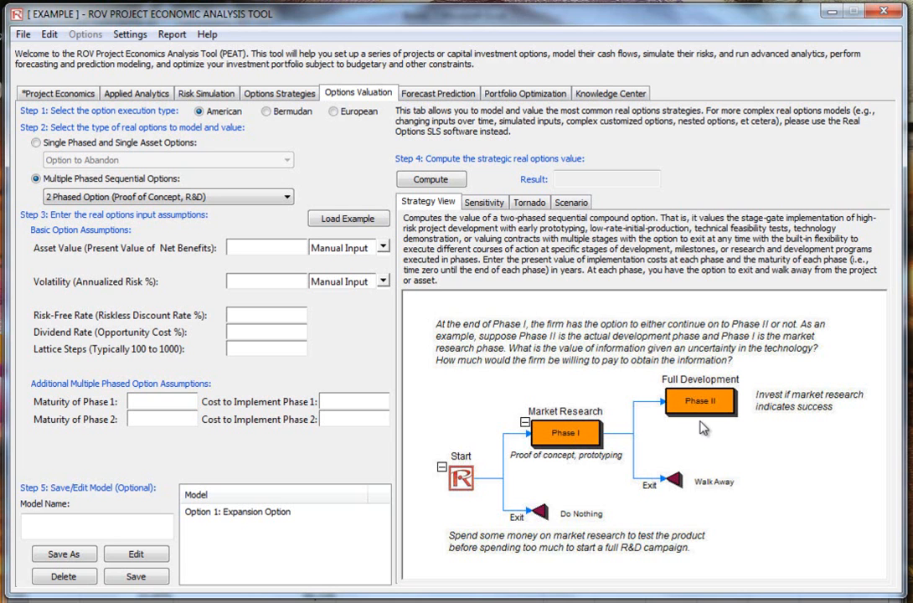
pyautogui.click(89, 144)
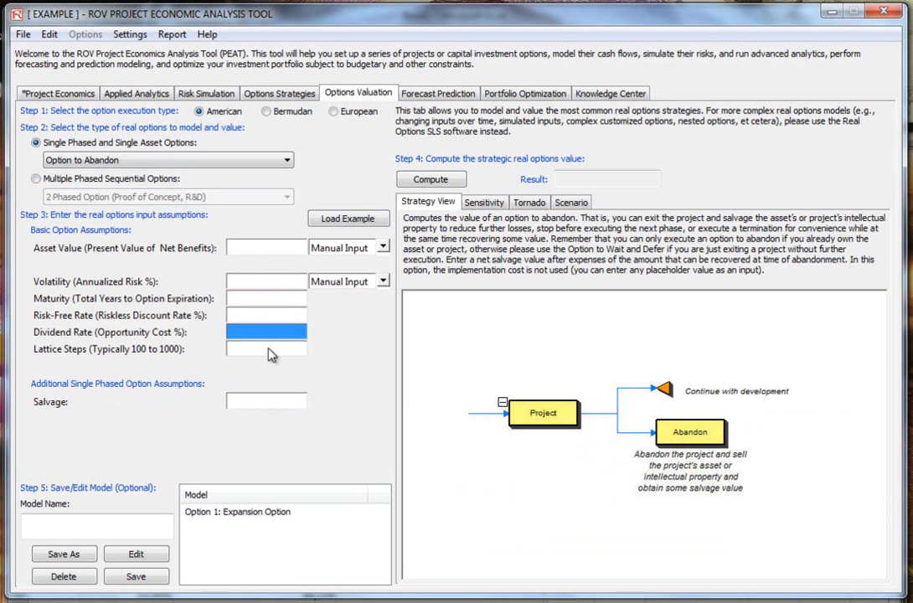
# Step: Check the asset value's input sources and enter an asset value of 100 manually
pyautogui.click(383, 249)
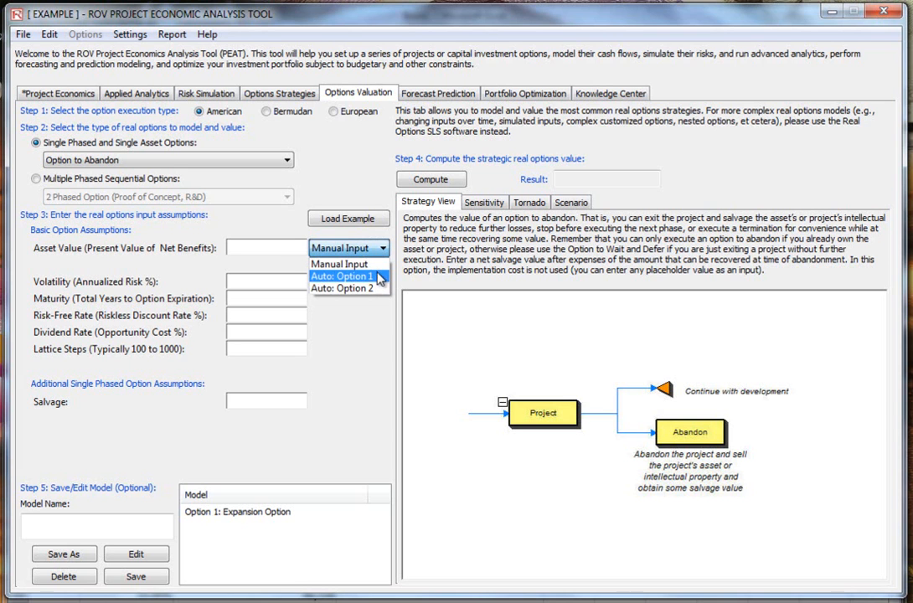
pyautogui.click(273, 246)
pyautogui.click(275, 251)
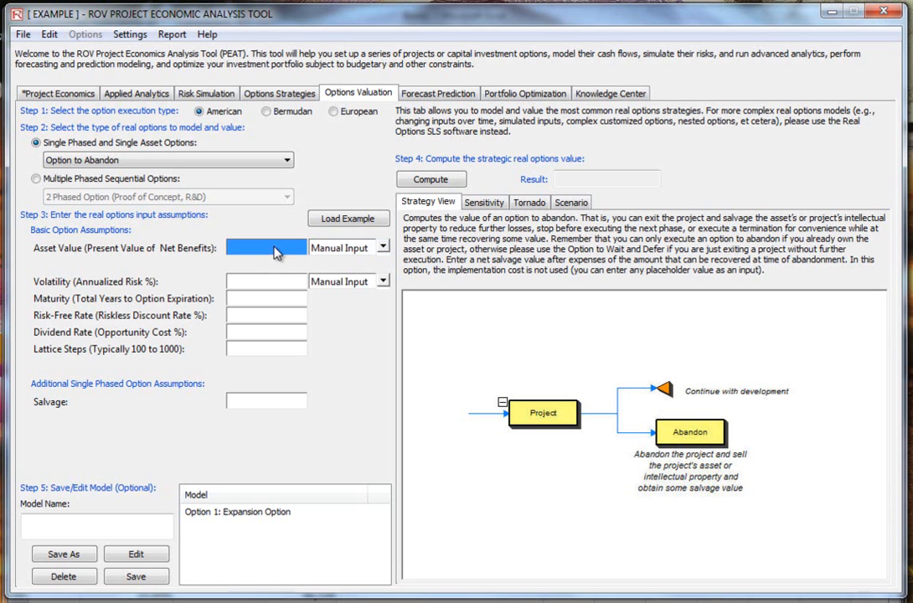
pyautogui.write('100')
pyautogui.click(259, 285)
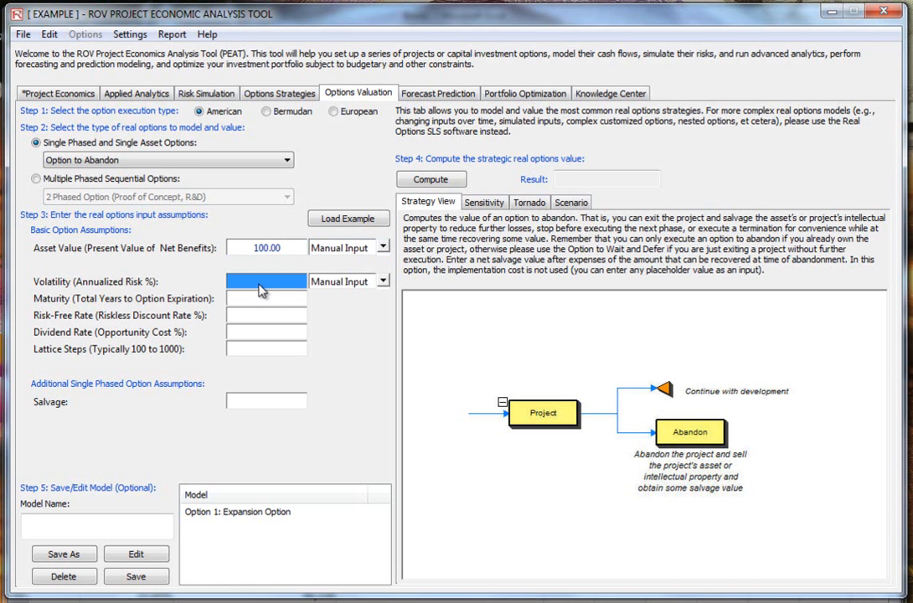
# Step: Load the example assumptions for the Option to Abandon and compute its strategic real options value
pyautogui.click(349, 219)
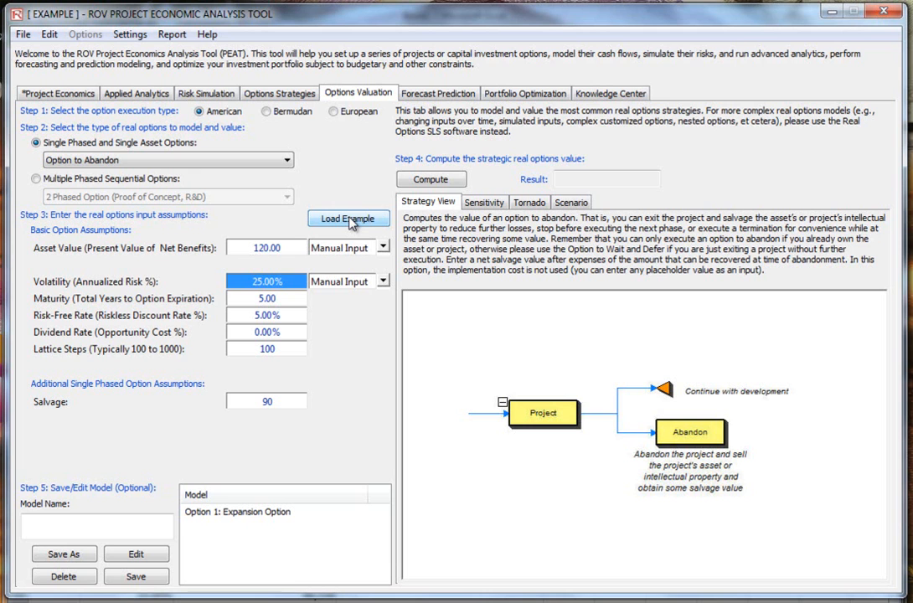
pyautogui.click(293, 248)
pyautogui.click(278, 285)
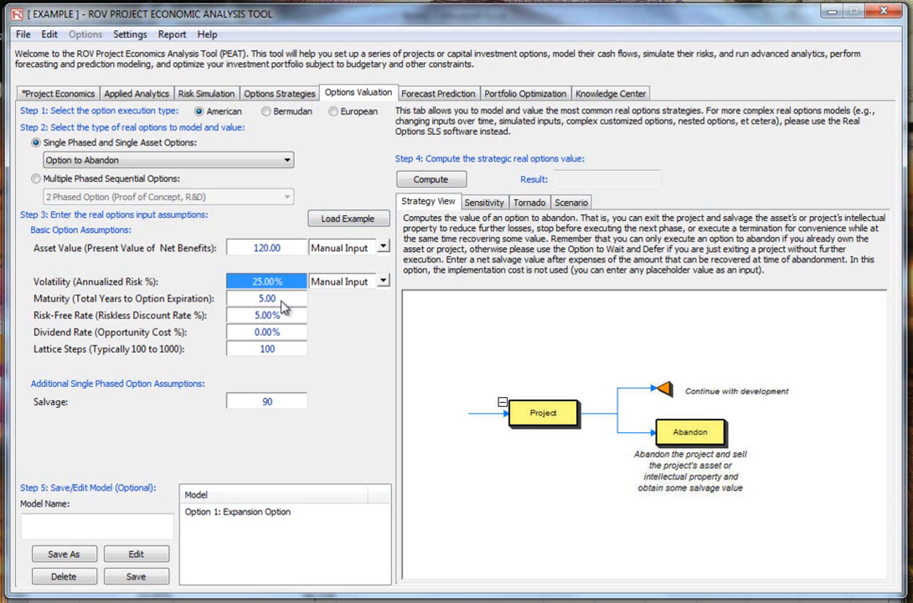
pyautogui.click(273, 347)
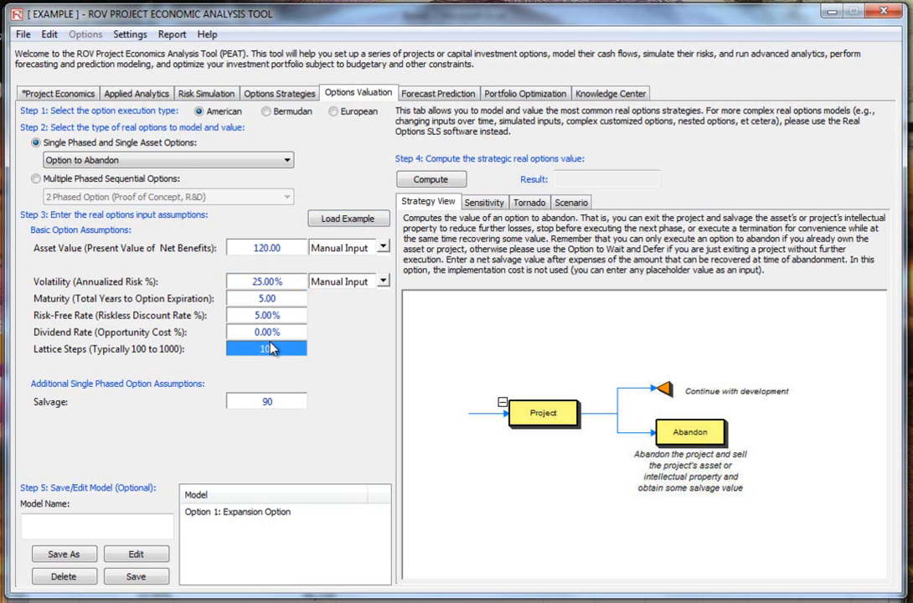
pyautogui.click(432, 181)
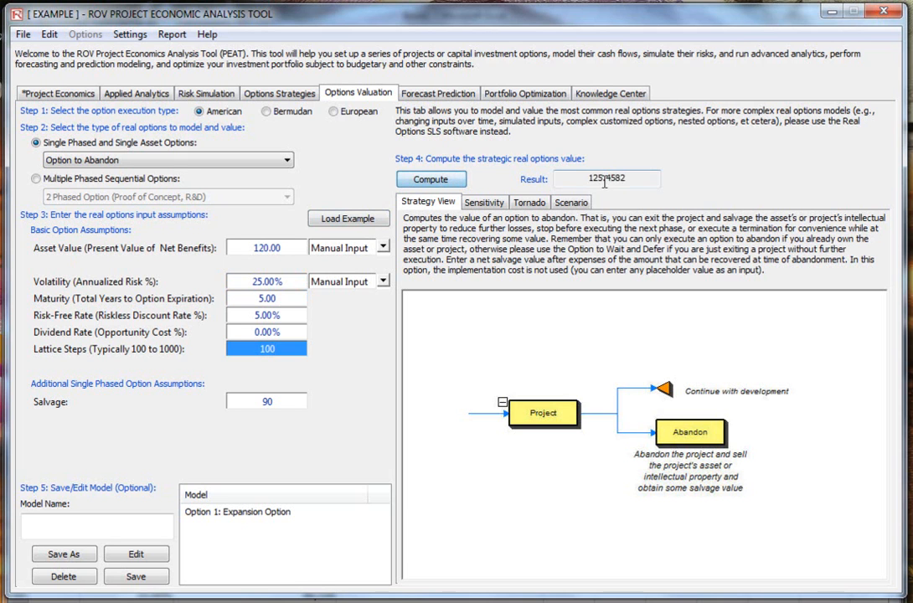
pyautogui.moveTo(588, 178); pyautogui.dragTo(685, 180)
pyautogui.click(639, 178)
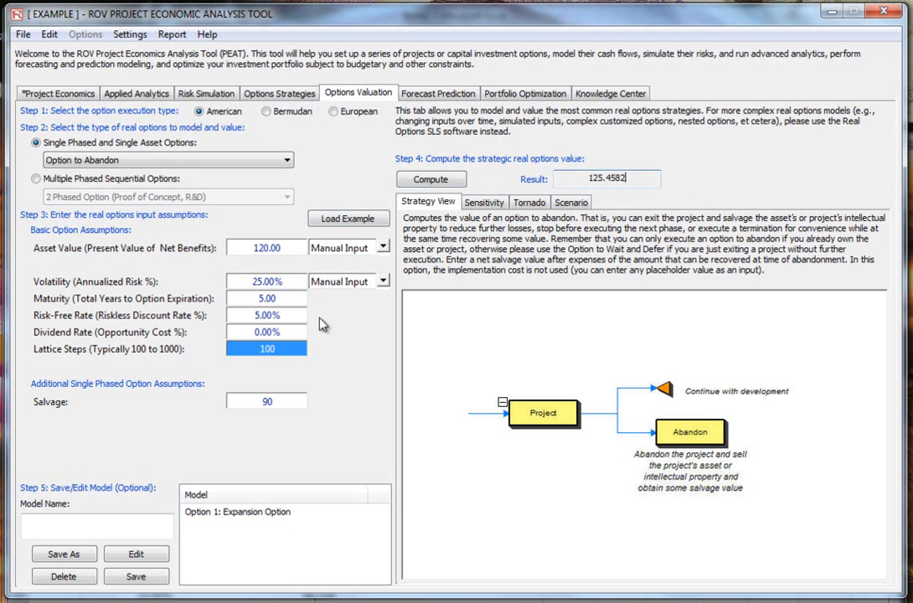
# Step: Save the current options model under the name fgfdggdfg and delete it from the saved models
pyautogui.click(74, 526)
pyautogui.write('fgfdggdfg')
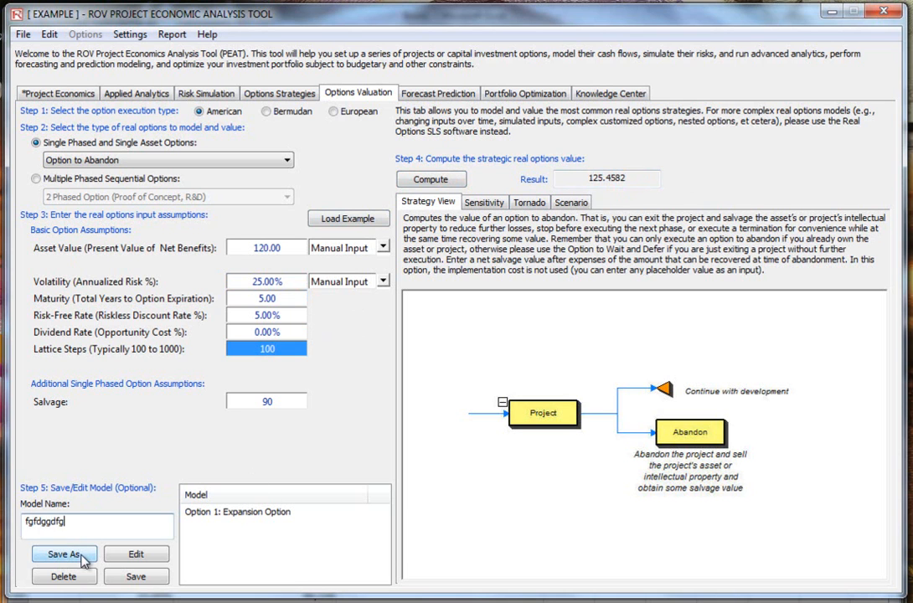
pyautogui.click(64, 554)
pyautogui.click(217, 525)
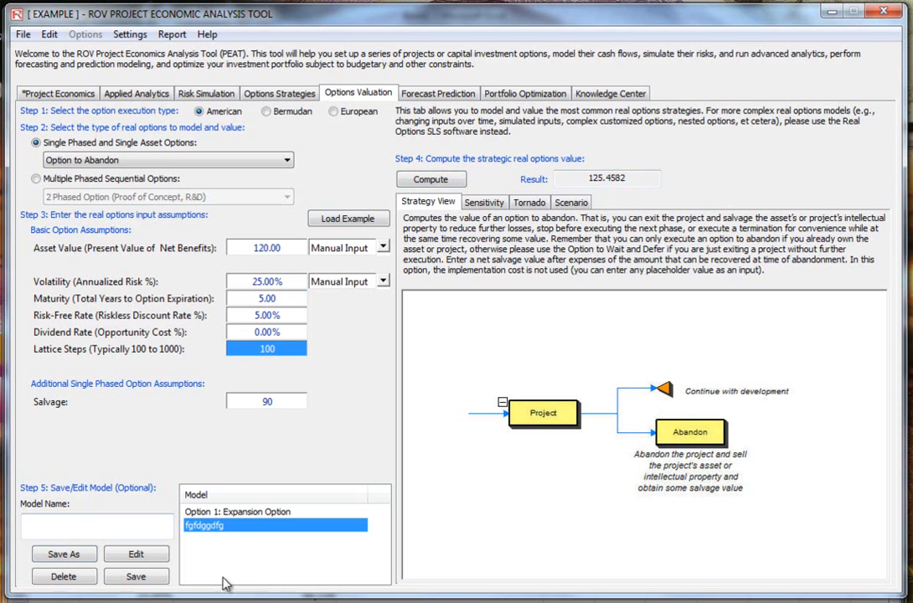
pyautogui.click(78, 576)
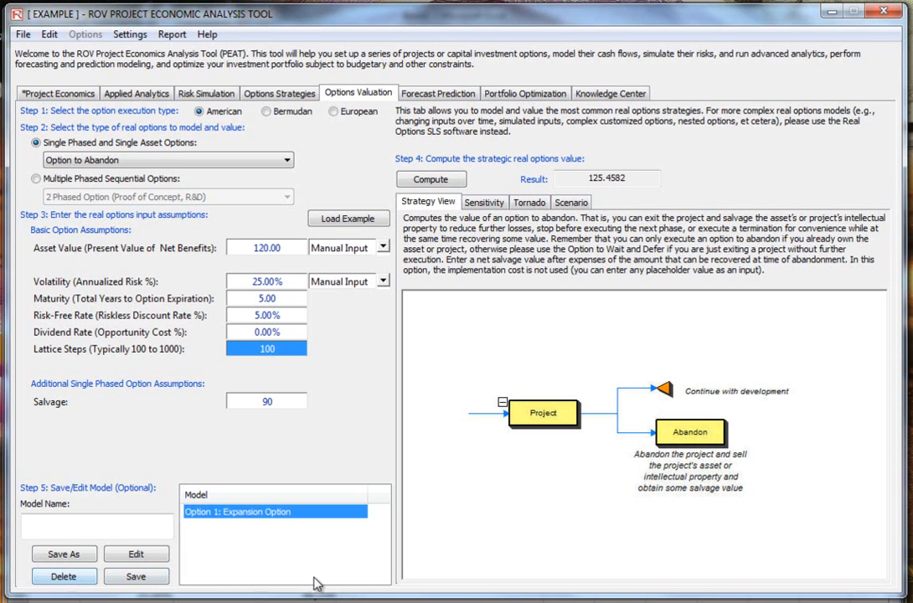
# Step: Open the saved model Option 1: Expansion Option for editing
pyautogui.click(211, 536)
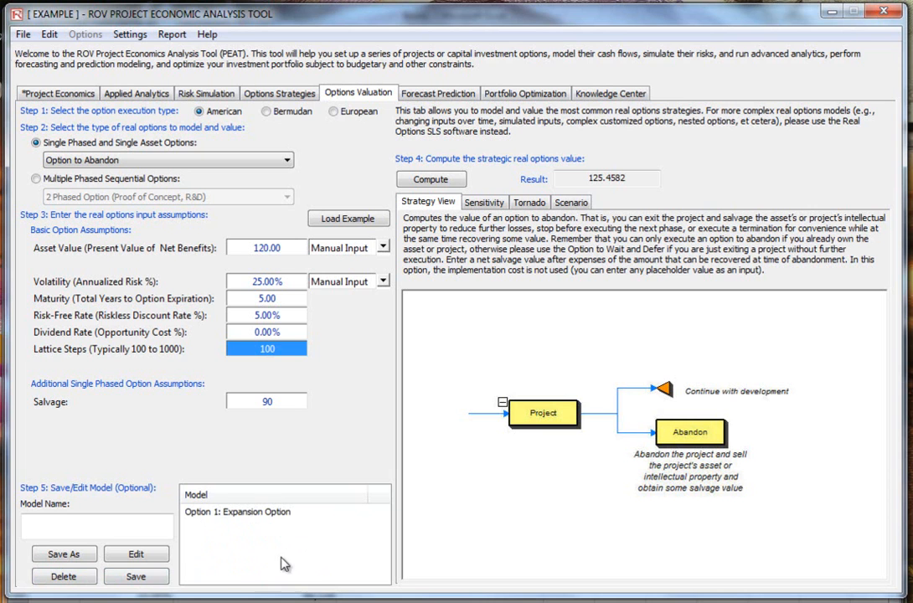
pyautogui.click(279, 513)
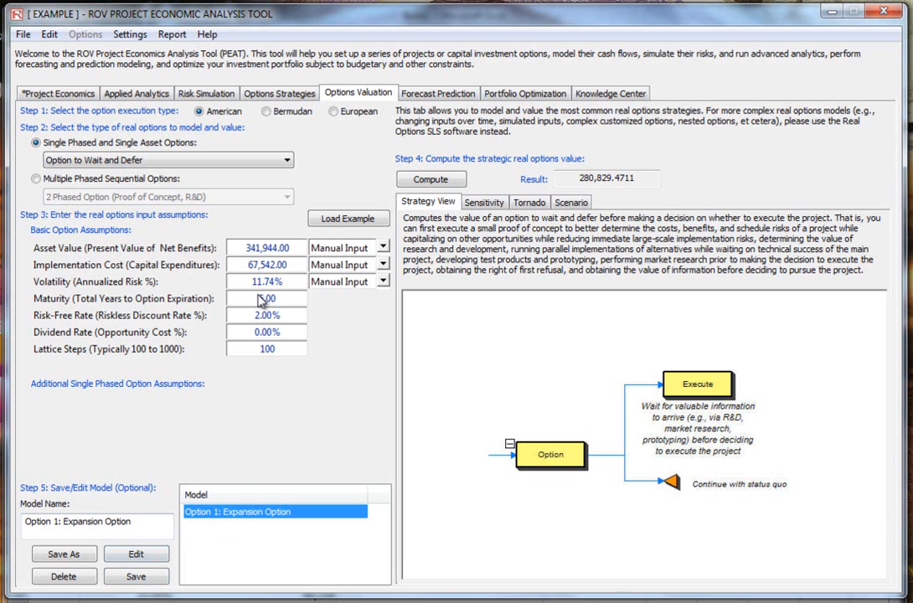
# Step: Review the Option to Wait and Defer's strategy view, sensitivity table, tornado chart and scenario table
pyautogui.click(430, 208)
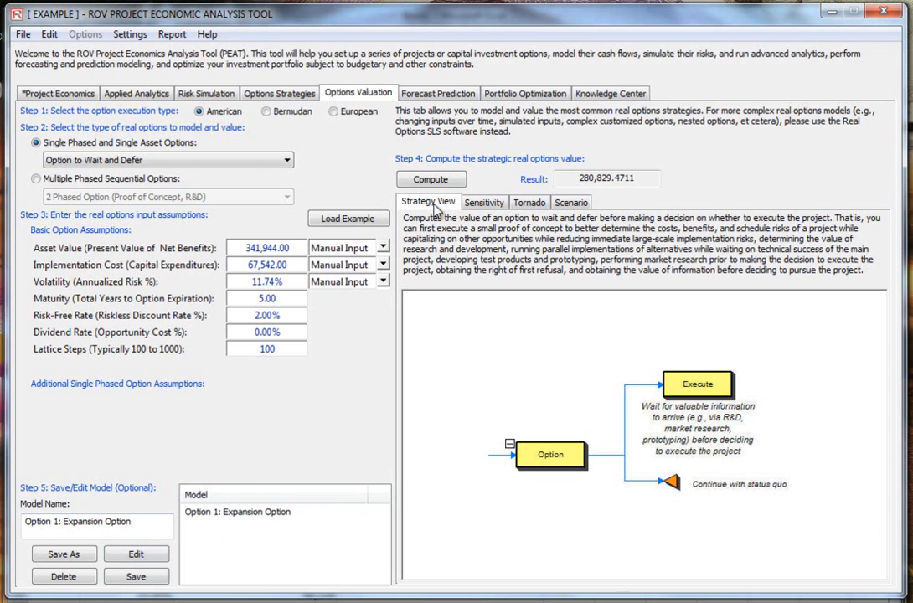
pyautogui.click(484, 203)
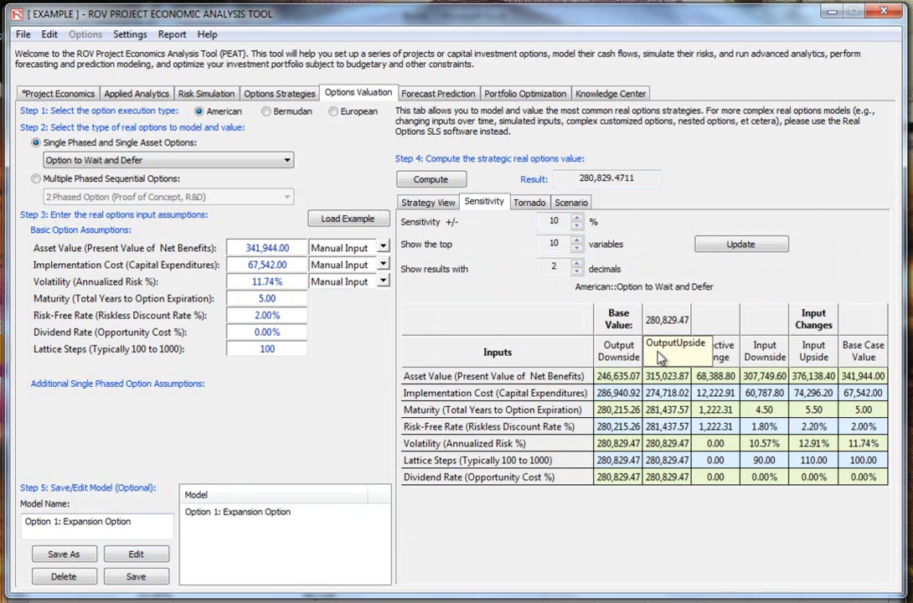
pyautogui.click(531, 203)
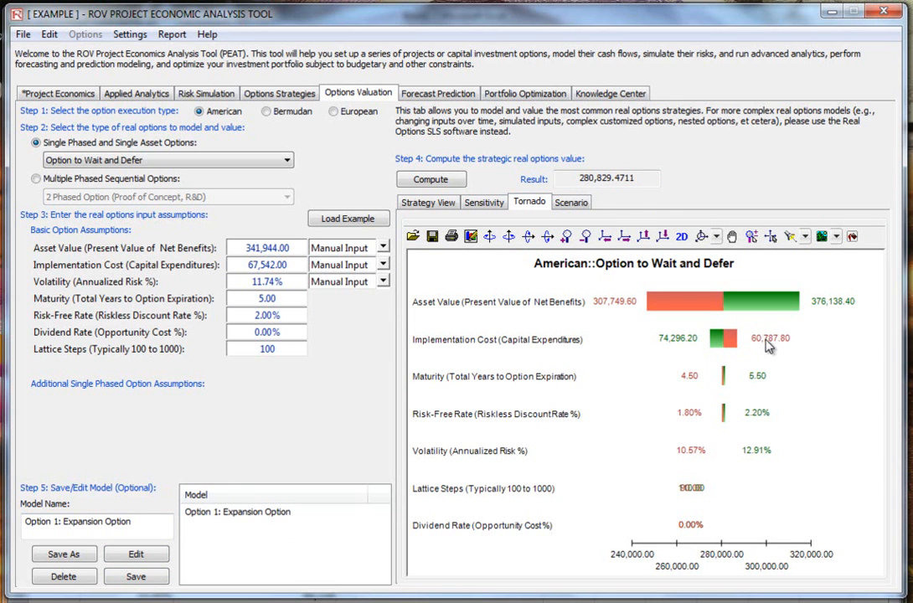
pyautogui.click(573, 203)
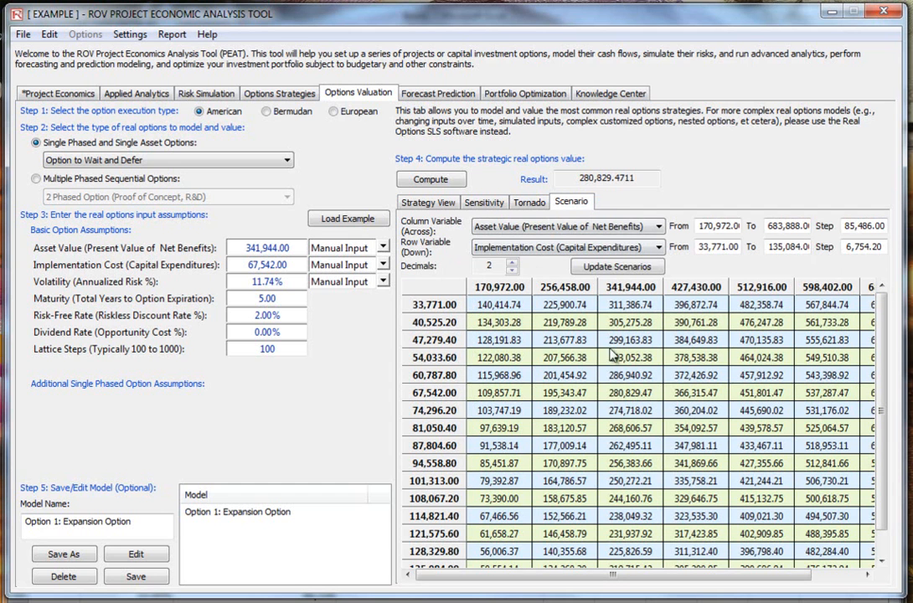
# Step: Set the scenario table to 0 decimals and update the scenarios
pyautogui.click(634, 268)
pyautogui.click(512, 271)
pyautogui.click(512, 270)
pyautogui.click(597, 268)
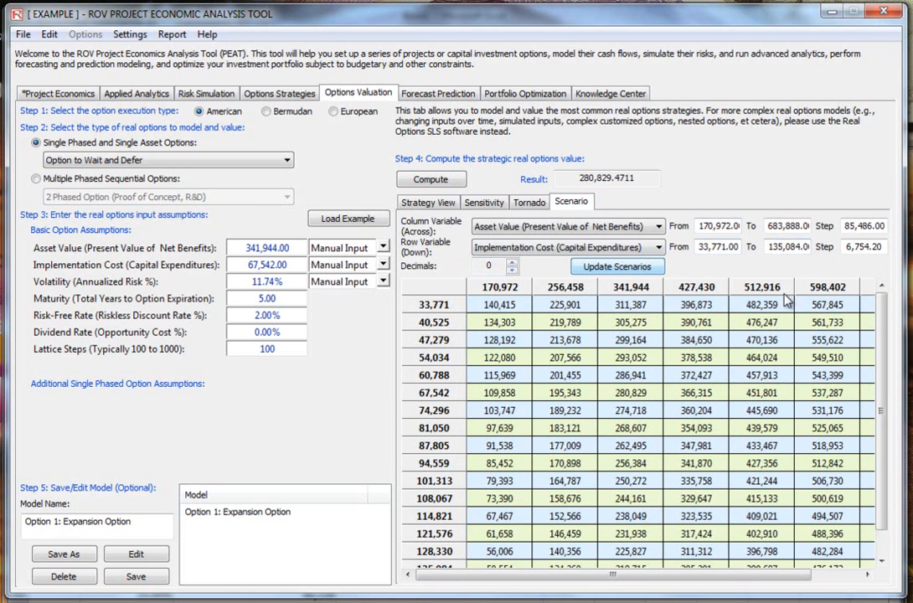
# Step: Return to the strategy view and inspect the asset value, implementation cost and volatility assumptions
pyautogui.click(437, 201)
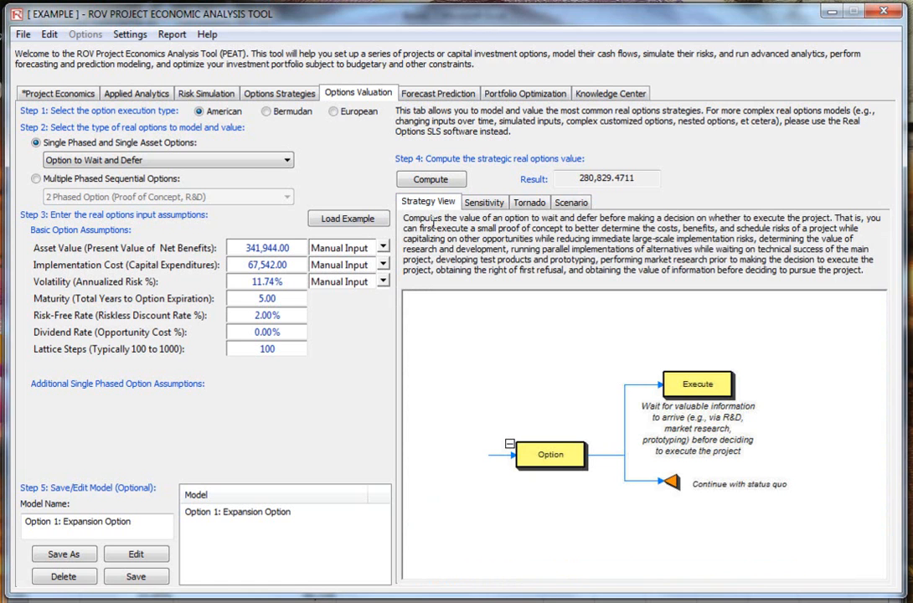
pyautogui.click(288, 250)
pyautogui.click(286, 262)
pyautogui.click(283, 282)
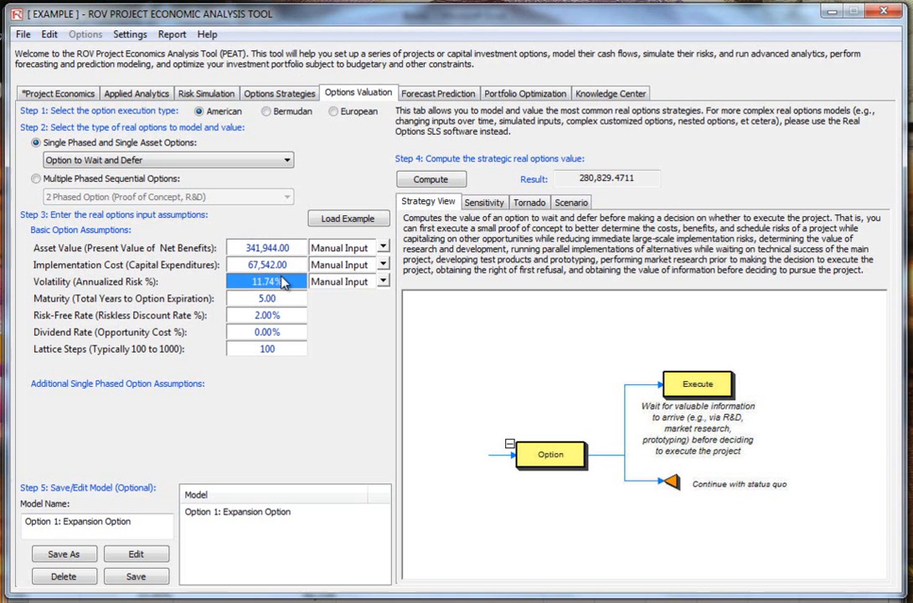
# Step: Open Forecast Prediction and select the first-row cells of VAR1 through VAR3 in the empty dataset grid
pyautogui.click(451, 96)
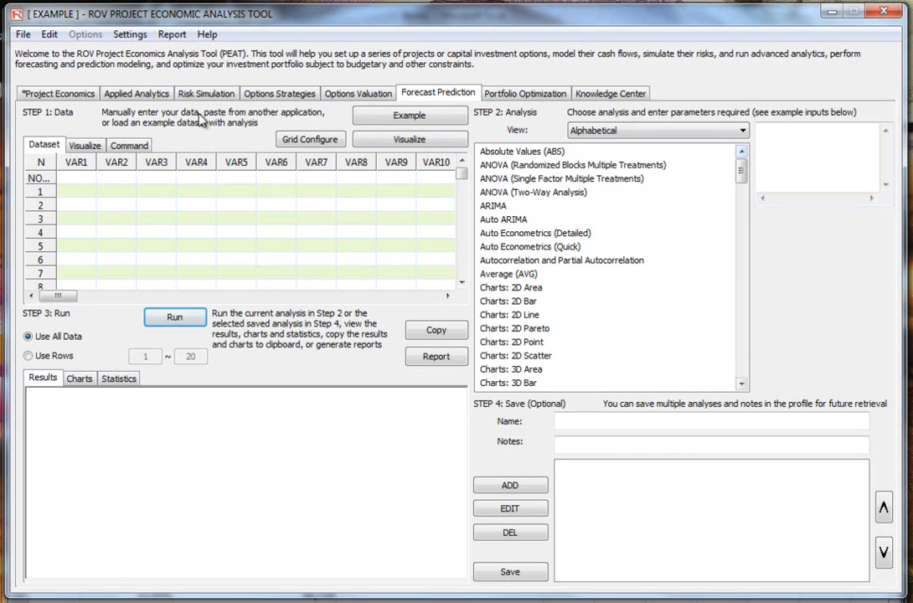
pyautogui.click(83, 192)
pyautogui.click(122, 191)
pyautogui.click(161, 191)
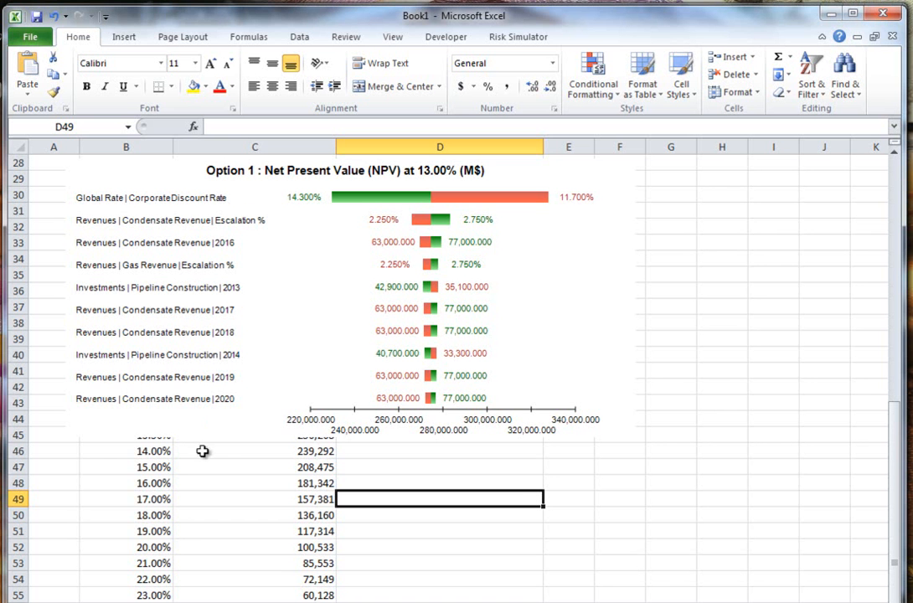
# Step: Switch to Excel, copy the investment figures in cells E11:H13 of Book1, and return to PEAT
pyautogui.scroll(9, 335, 494)
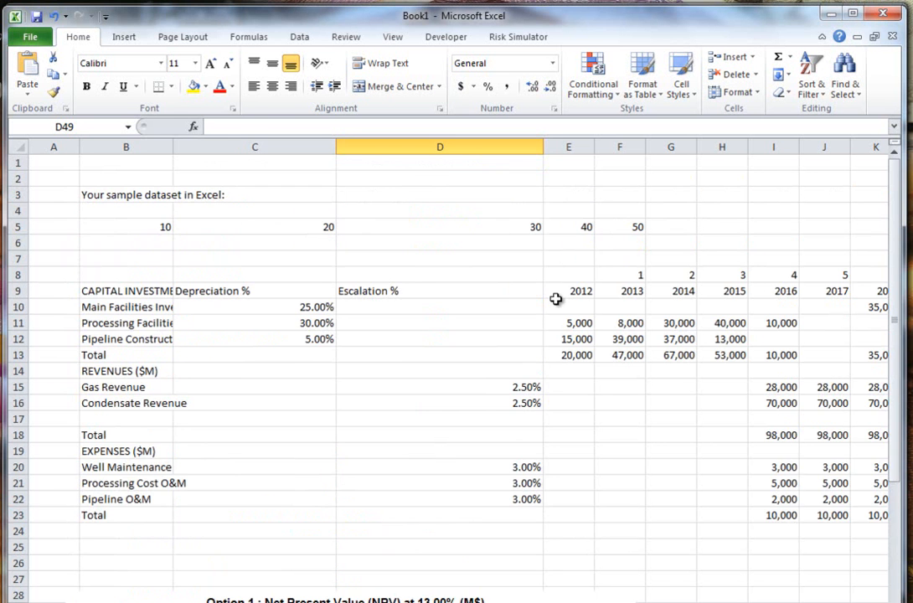
pyautogui.moveTo(577, 322); pyautogui.dragTo(663, 349)
pyautogui.rightClick(662, 349)
pyautogui.press('Escape')
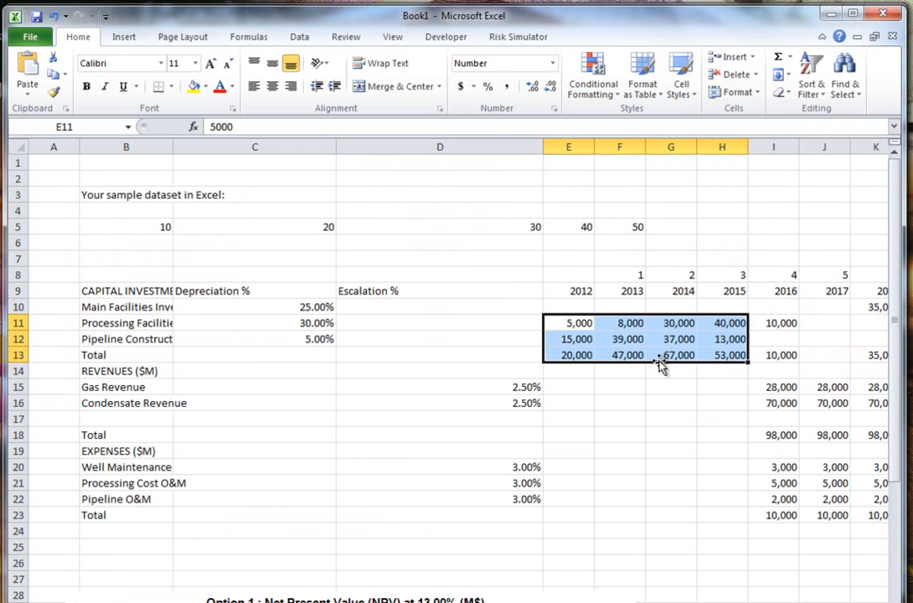
pyautogui.hotkey('ctrl', 'c')
pyautogui.hotkey('alt', 'Tab')
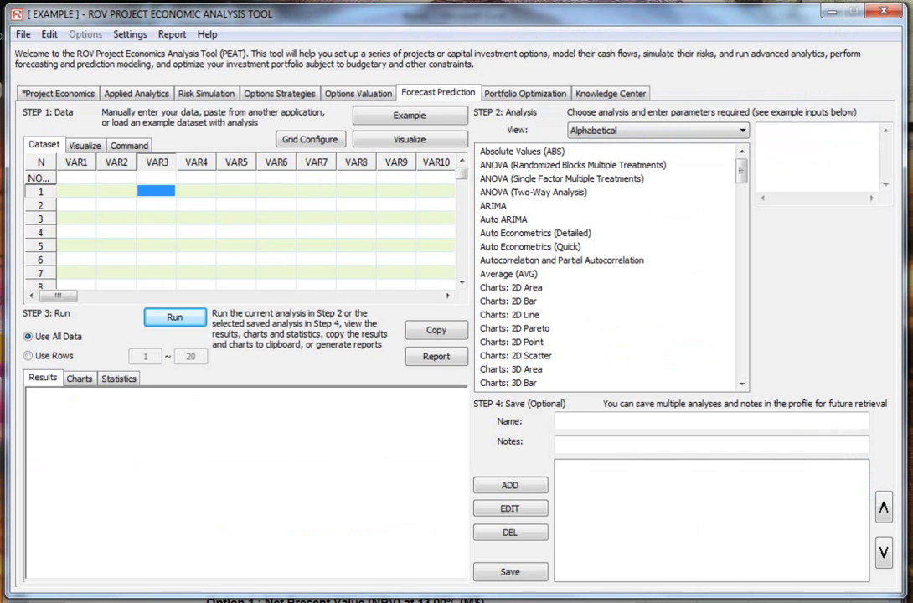
# Step: Paste the copied Excel figures into the dataset grid starting at row 1 of VAR1
pyautogui.click(81, 195)
pyautogui.rightClick(81, 196)
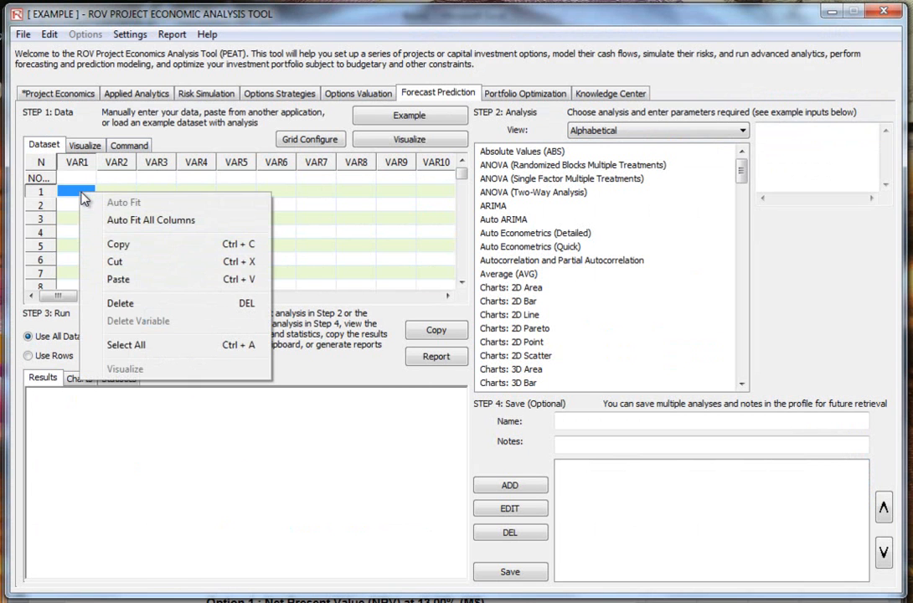
pyautogui.click(126, 280)
pyautogui.click(199, 236)
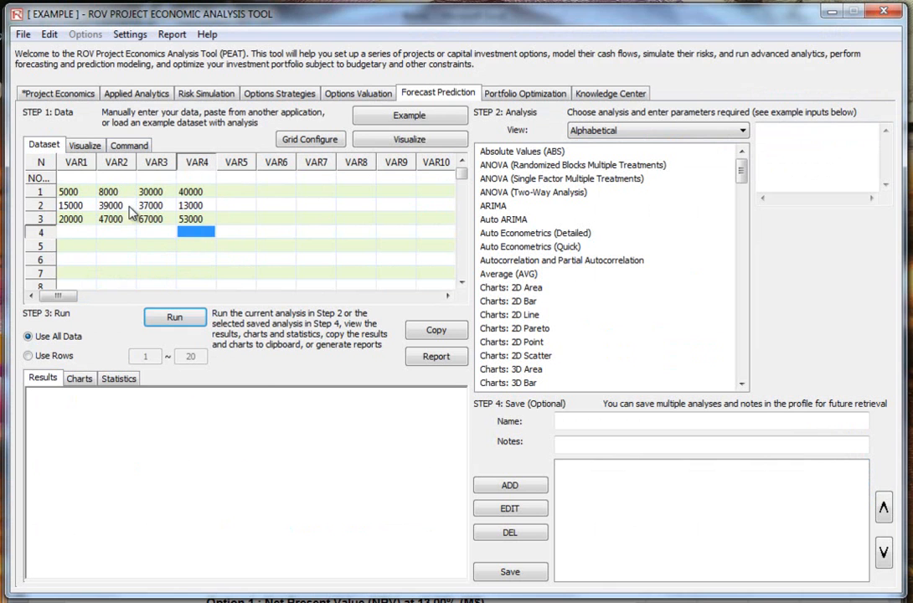
pyautogui.click(193, 192)
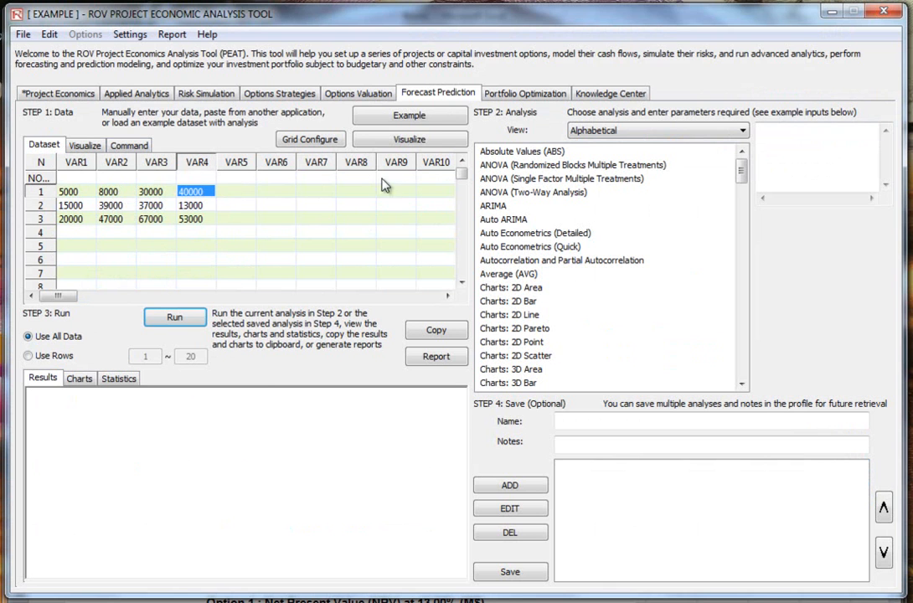
# Step: Load the example forecasting dataset and its saved analyses, and inspect cells in the data grid
pyautogui.click(428, 117)
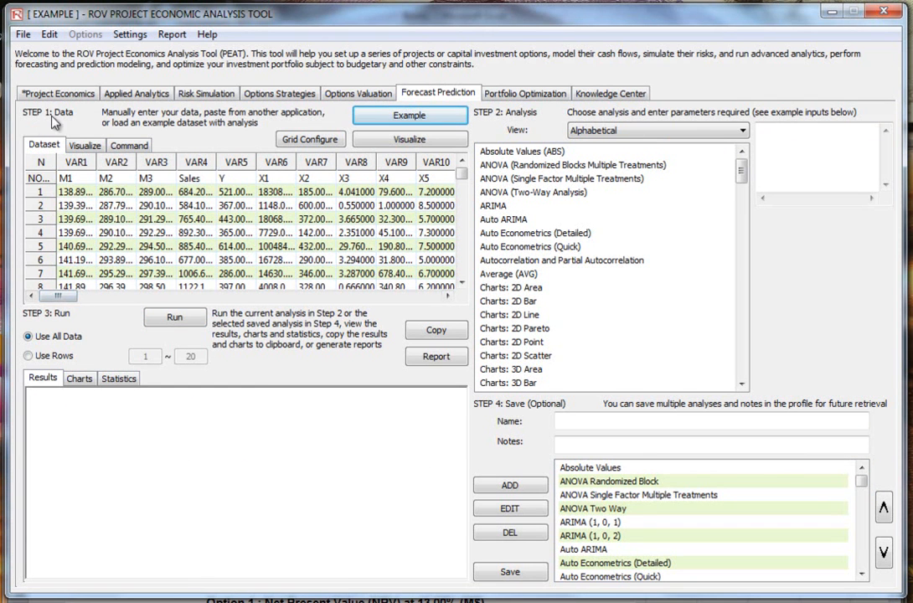
pyautogui.moveTo(57, 295)
pyautogui.mouseDown()
pyautogui.moveTo(285, 295)
pyautogui.moveTo(59, 294)
pyautogui.mouseUp()
pyautogui.click(81, 193)
pyautogui.click(84, 192)
pyautogui.press('Return')
pyautogui.click(279, 232)
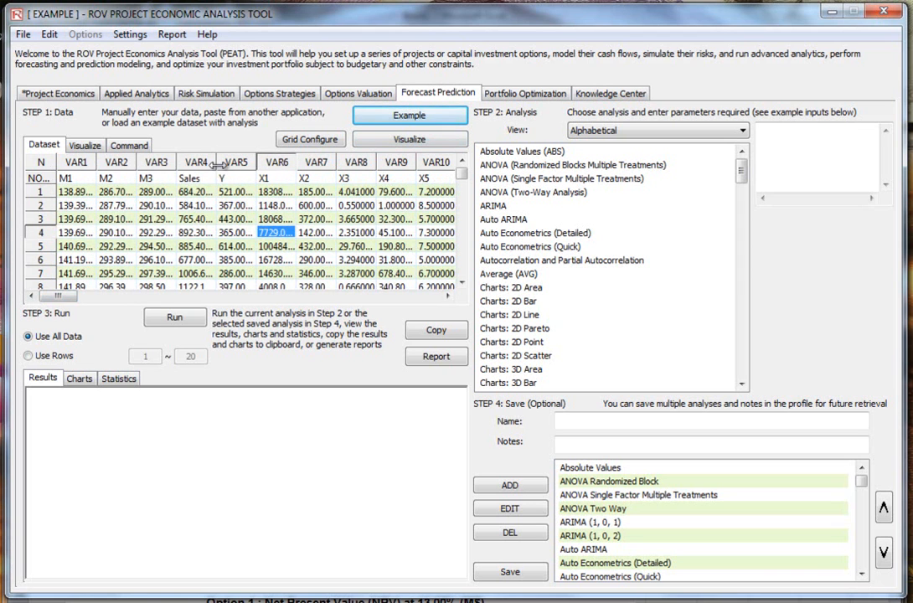
# Step: Visualize the Sales variable in VAR4, trying the 3D Line and 2D Area chart types
pyautogui.click(201, 165)
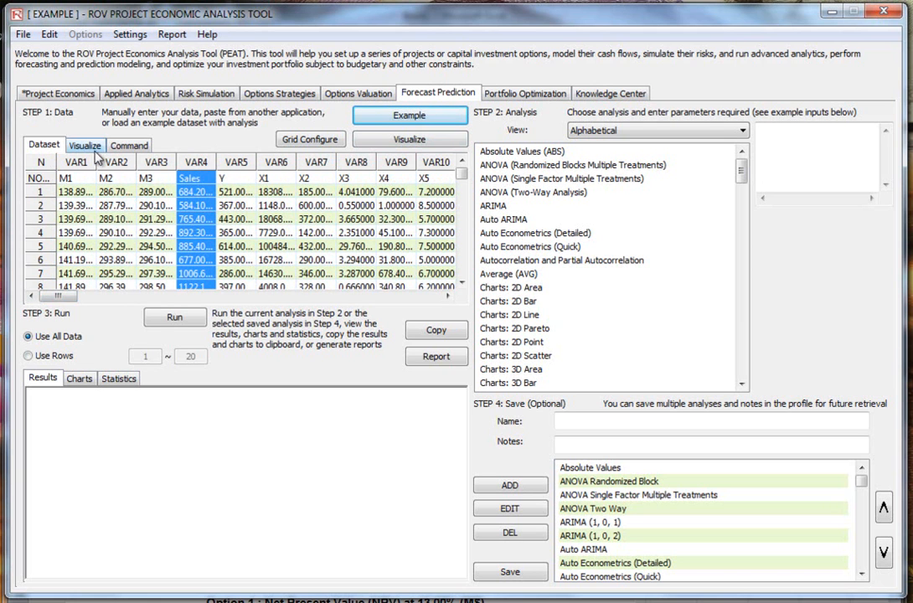
pyautogui.click(423, 142)
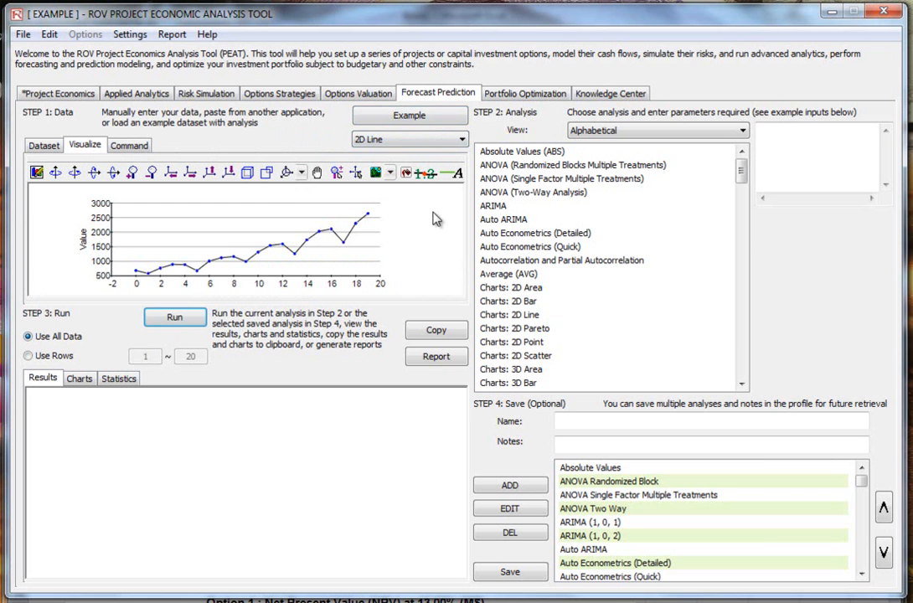
pyautogui.click(417, 139)
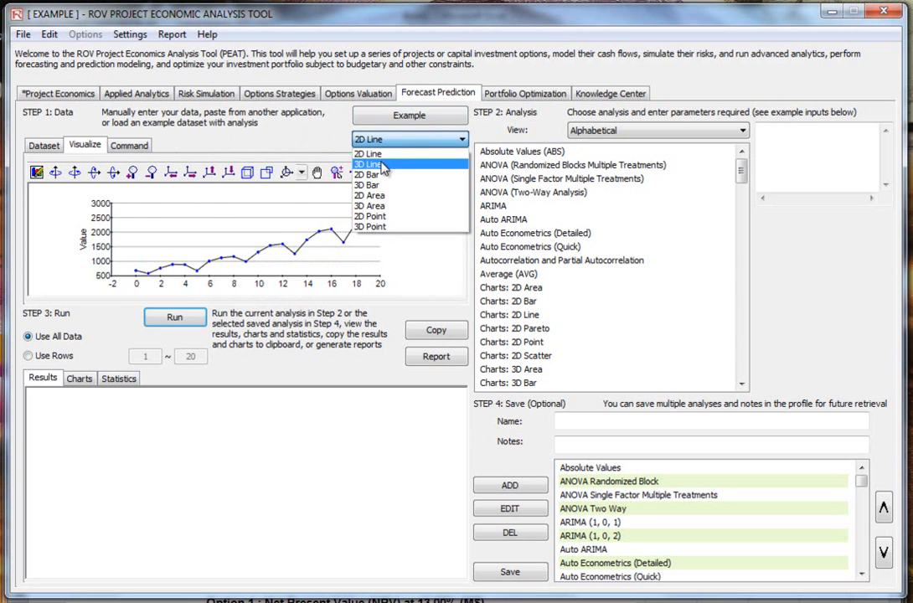
pyautogui.click(385, 164)
pyautogui.click(397, 140)
pyautogui.click(382, 196)
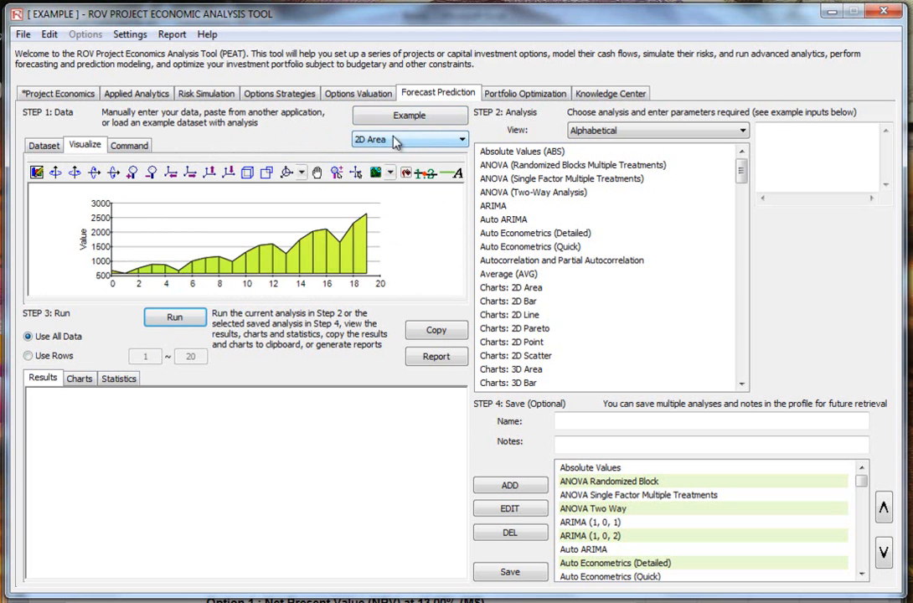
# Step: Visualize the Y and X1 variables in VAR5 and VAR6 together as a 2D Line chart and return to the dataset
pyautogui.click(46, 145)
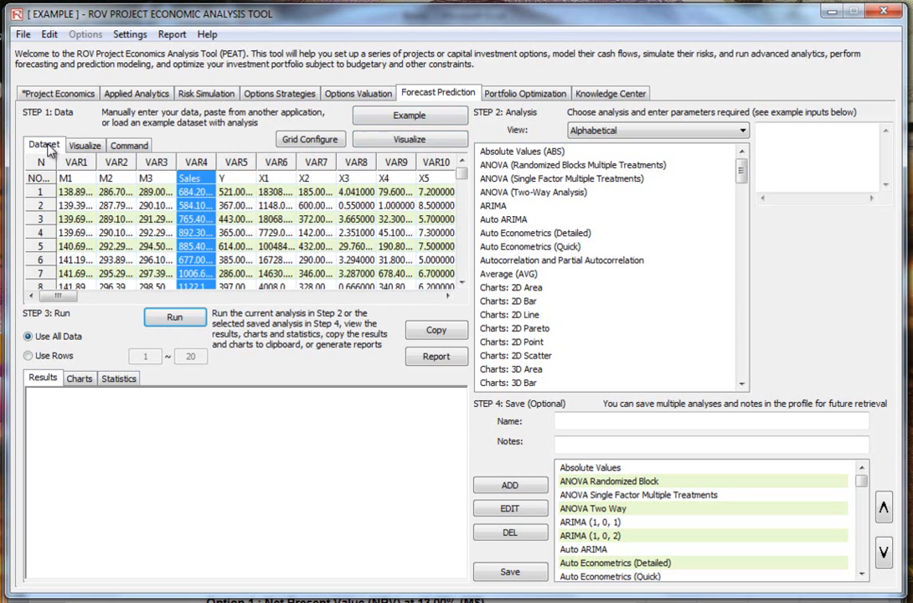
pyautogui.click(222, 193)
pyautogui.moveTo(235, 163); pyautogui.dragTo(279, 166)
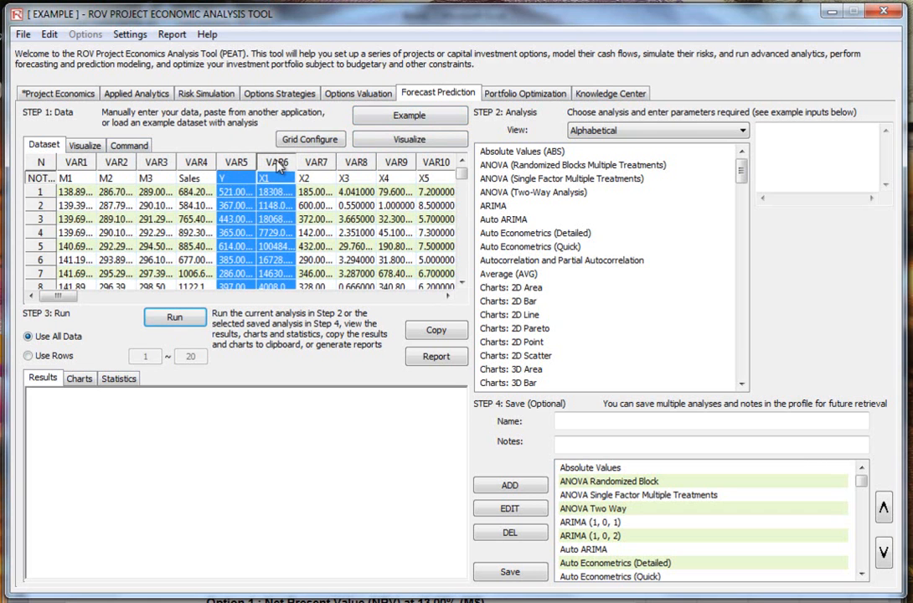
pyautogui.click(373, 139)
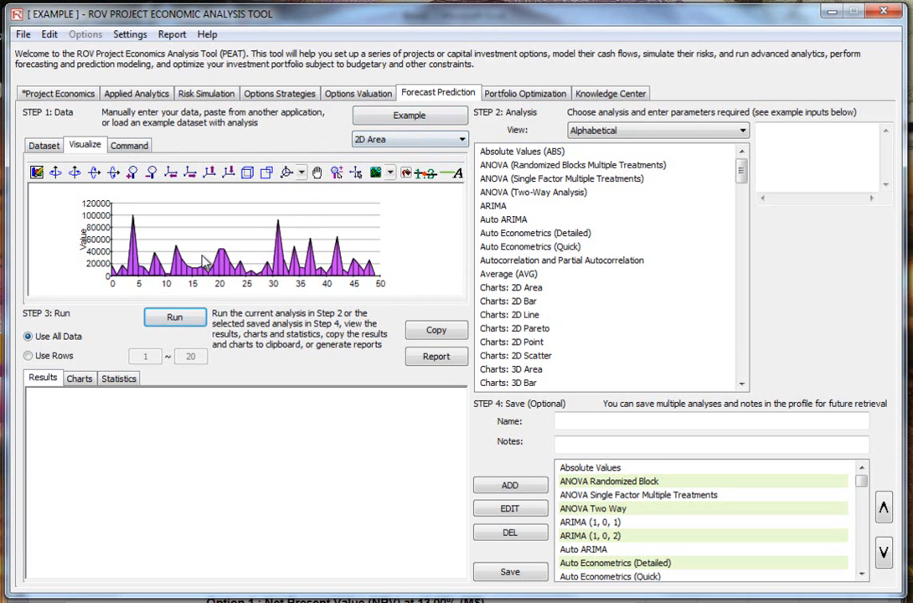
pyautogui.click(382, 140)
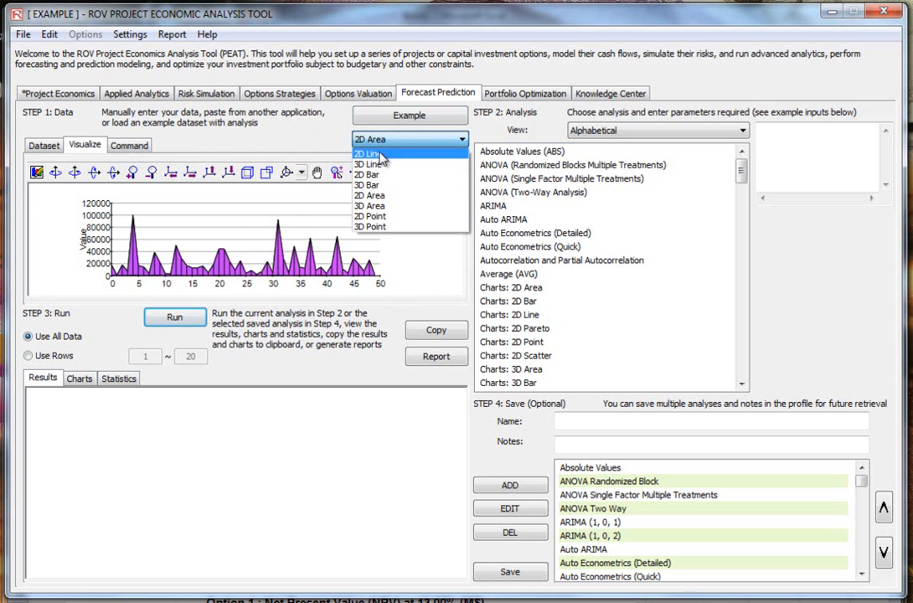
pyautogui.click(381, 155)
pyautogui.click(55, 147)
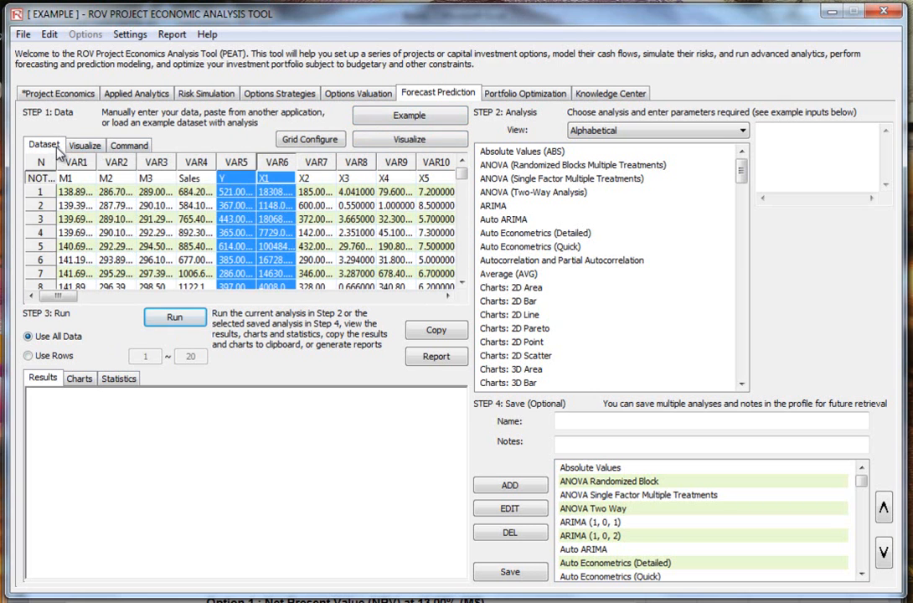
pyautogui.click(196, 193)
pyautogui.click(315, 233)
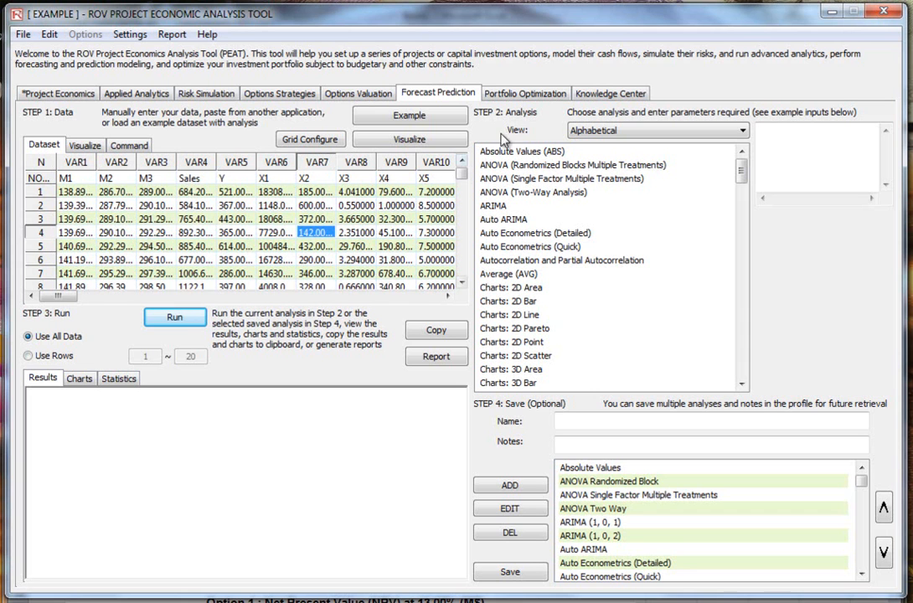
# Step: Examine the view choices and the parameters required by the ANOVA and Auto Econometrics (Detailed) analyses
pyautogui.click(620, 132)
pyautogui.click(612, 132)
pyautogui.click(561, 179)
pyautogui.moveTo(744, 178)
pyautogui.mouseDown()
pyautogui.moveTo(760, 381)
pyautogui.moveTo(760, 276)
pyautogui.moveTo(746, 197)
pyautogui.moveTo(744, 377)
pyautogui.moveTo(742, 165)
pyautogui.mouseUp()
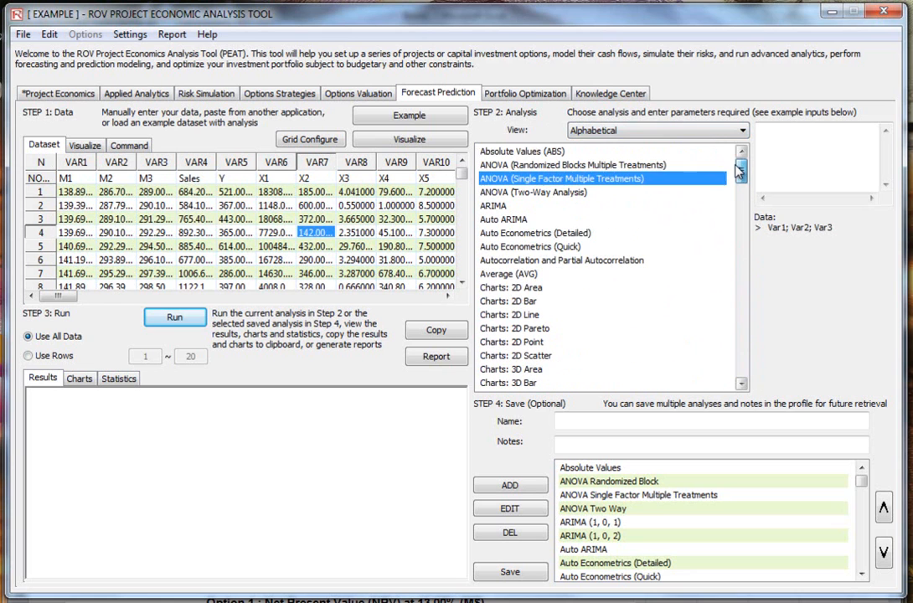
pyautogui.click(607, 166)
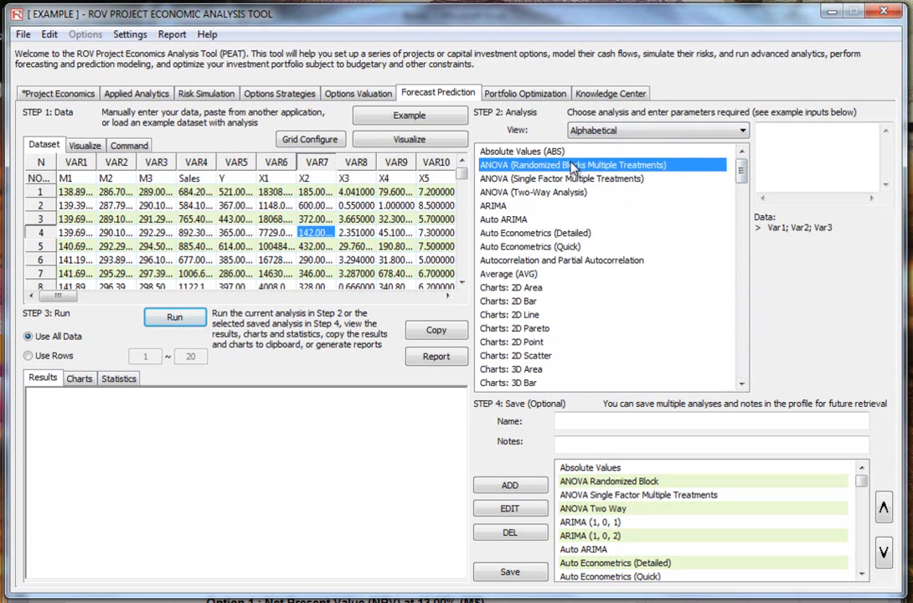
pyautogui.click(530, 234)
pyautogui.press('Up')
pyautogui.click(558, 235)
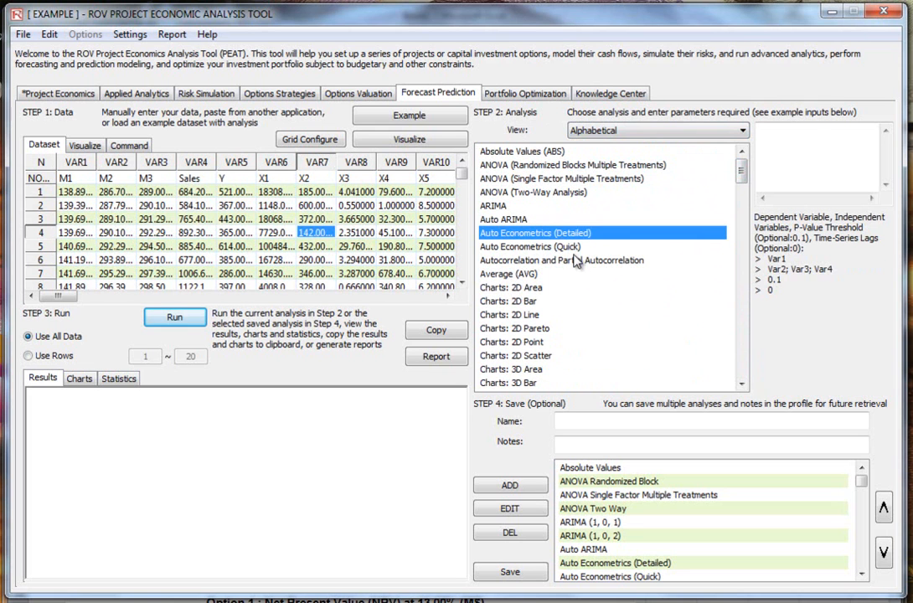
# Step: Examine the parameters required by Control Chart: U and the Anderson-Darling and Kuiper's Statistic distributional fitting methods
pyautogui.click(630, 301)
pyautogui.moveTo(742, 172); pyautogui.dragTo(745, 210)
pyautogui.click(628, 261)
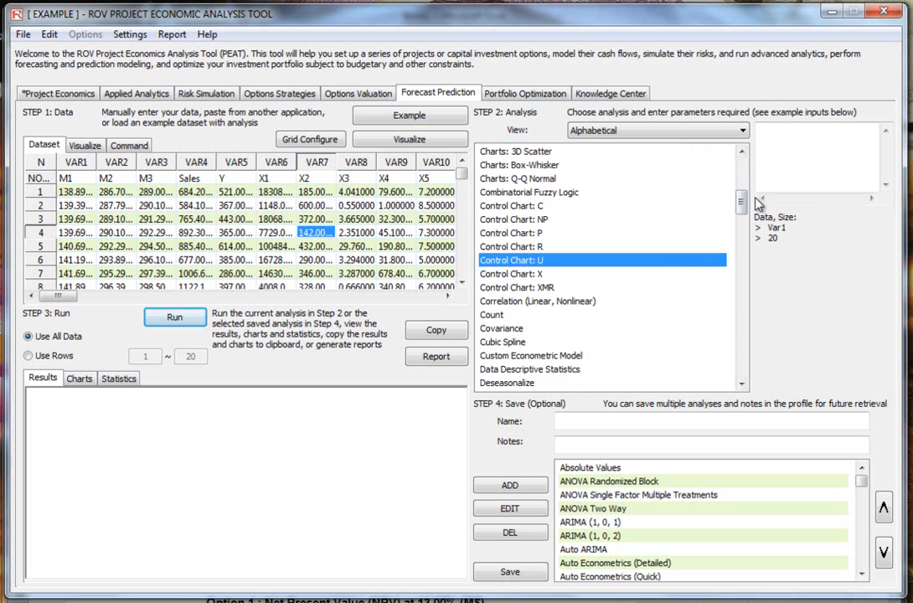
pyautogui.moveTo(743, 208); pyautogui.dragTo(743, 228)
pyautogui.click(553, 247)
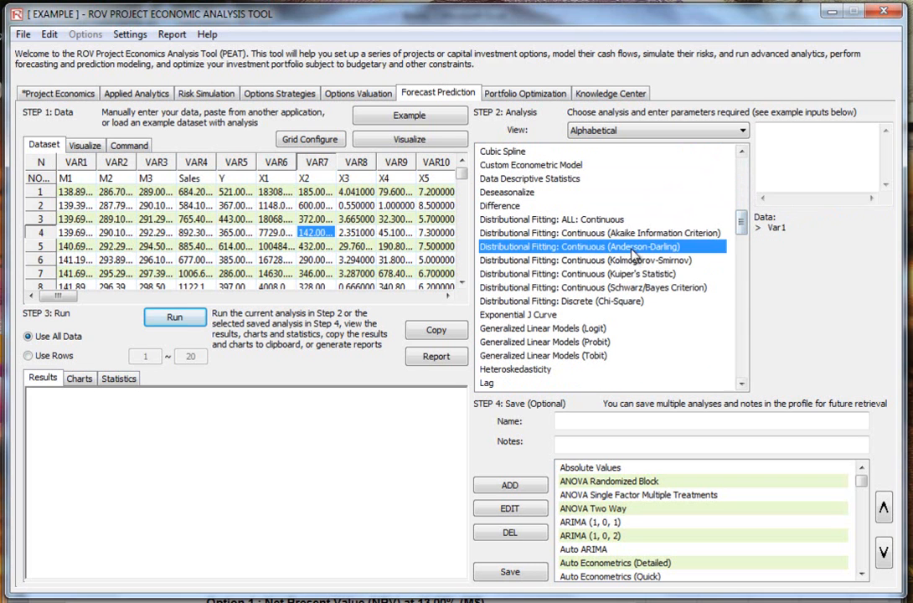
pyautogui.click(630, 274)
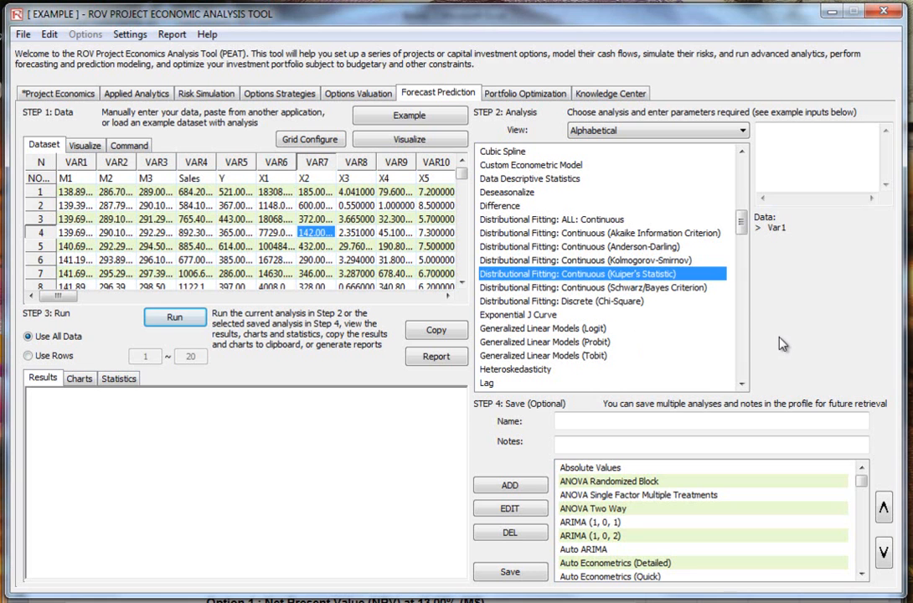
# Step: Select the Absolute Values (ABS) analysis for the example dataset
pyautogui.moveTo(743, 223); pyautogui.dragTo(726, 173)
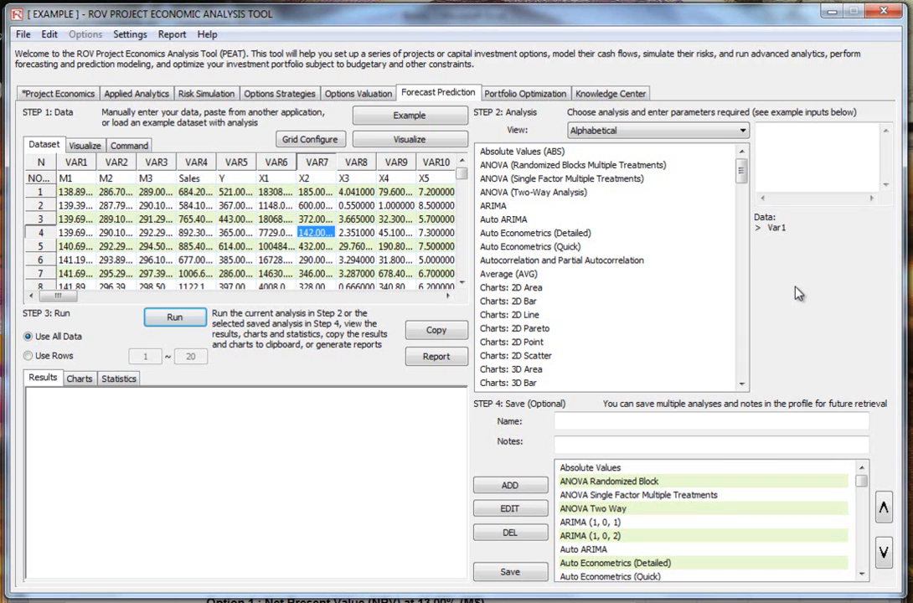
pyautogui.click(537, 153)
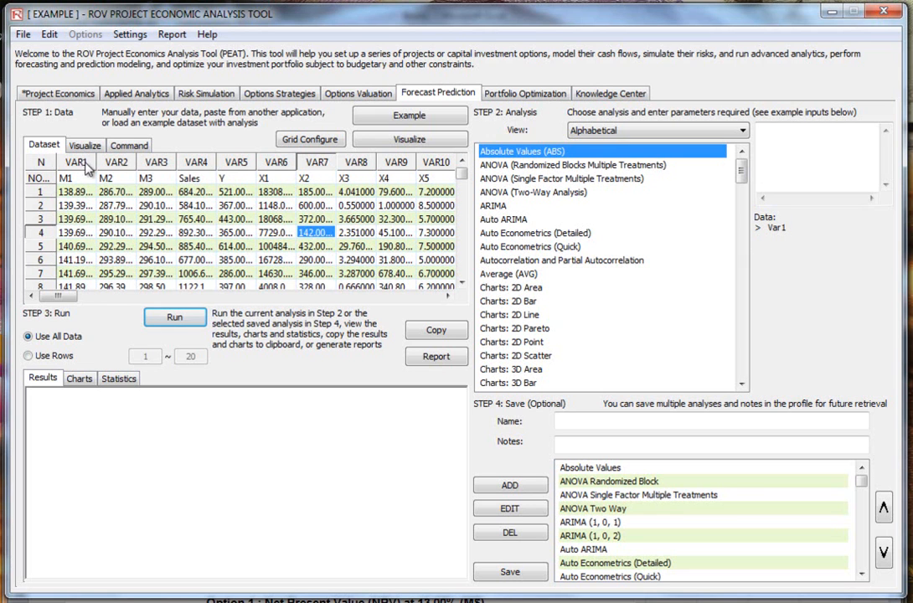
# Step: Run the Absolute Values (ABS) analysis on the Sales data in VAR4
pyautogui.moveTo(58, 295)
pyautogui.mouseDown()
pyautogui.moveTo(163, 305)
pyautogui.moveTo(60, 299)
pyautogui.mouseUp()
pyautogui.click(329, 142)
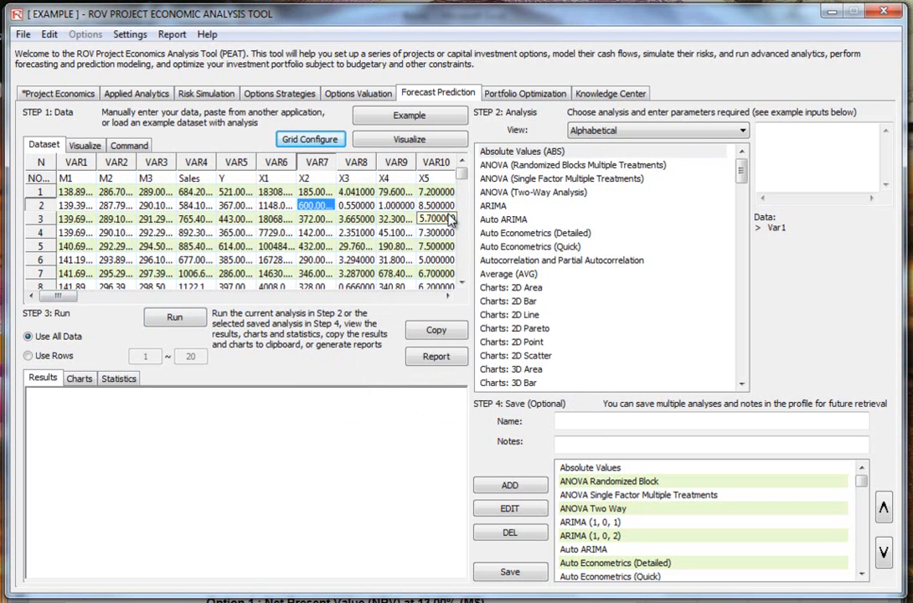
pyautogui.click(534, 155)
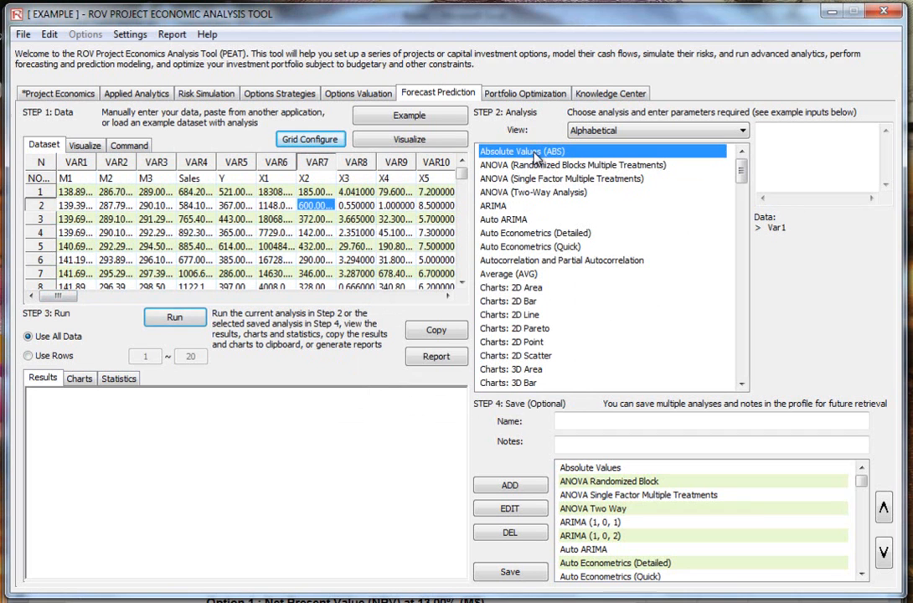
pyautogui.click(199, 165)
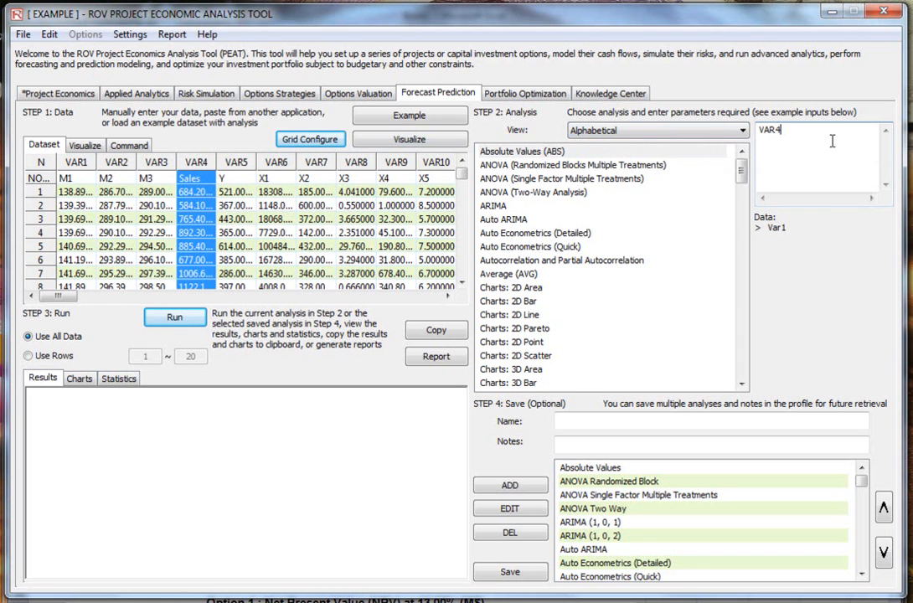
pyautogui.moveTo(798, 132); pyautogui.dragTo(667, 139)
pyautogui.write('VAR')
pyautogui.click(175, 317)
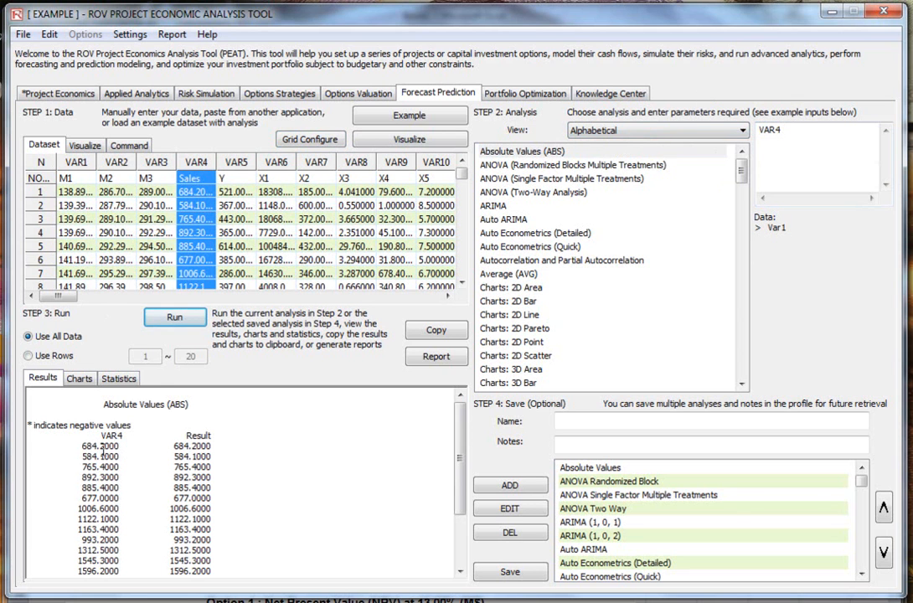
# Step: Compare the original VAR4 values with the computed absolute values in the results
pyautogui.moveTo(102, 436); pyautogui.dragTo(104, 488)
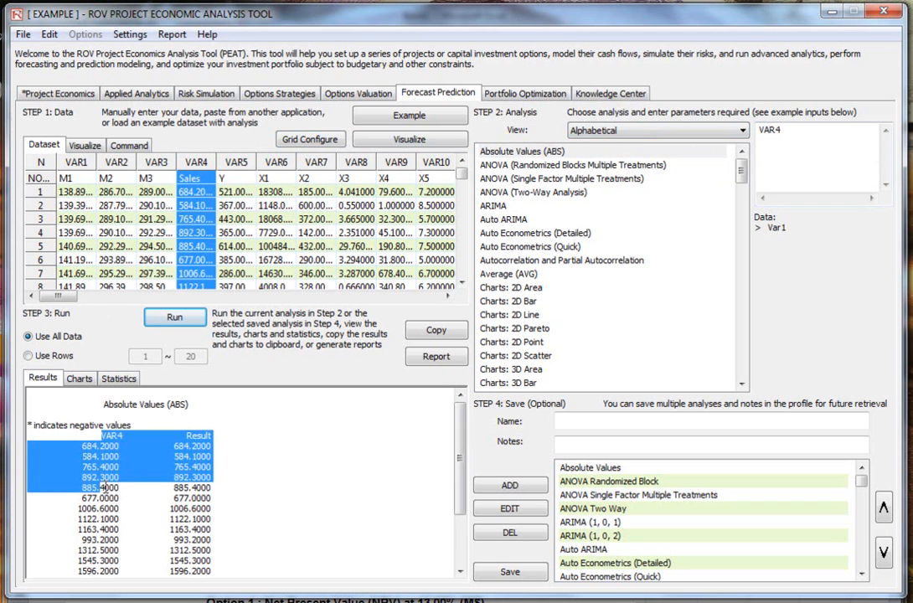
pyautogui.click(188, 459)
pyautogui.doubleClick(110, 449)
pyautogui.moveTo(179, 446); pyautogui.dragTo(215, 445)
pyautogui.scroll(-2, 219, 502)
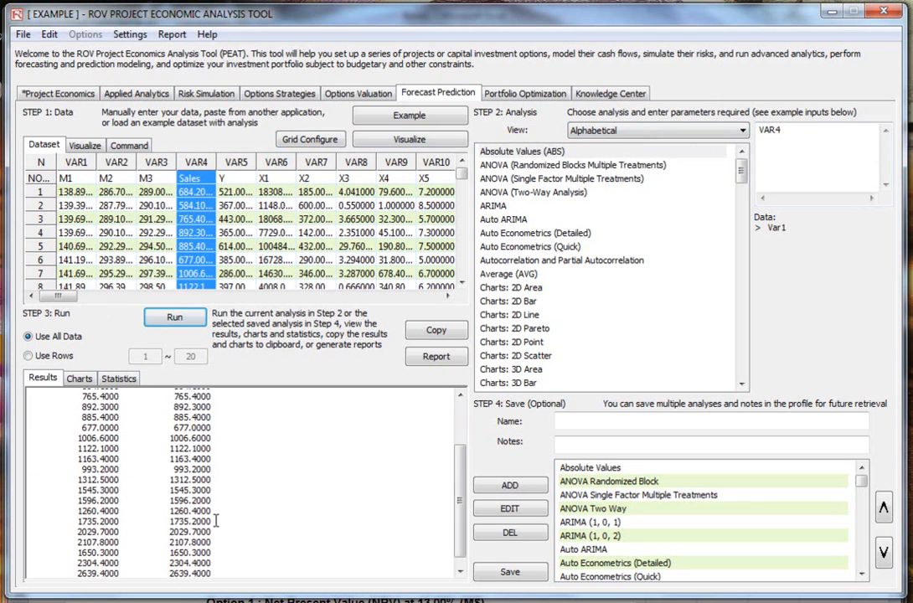
pyautogui.scroll(3, 208, 500)
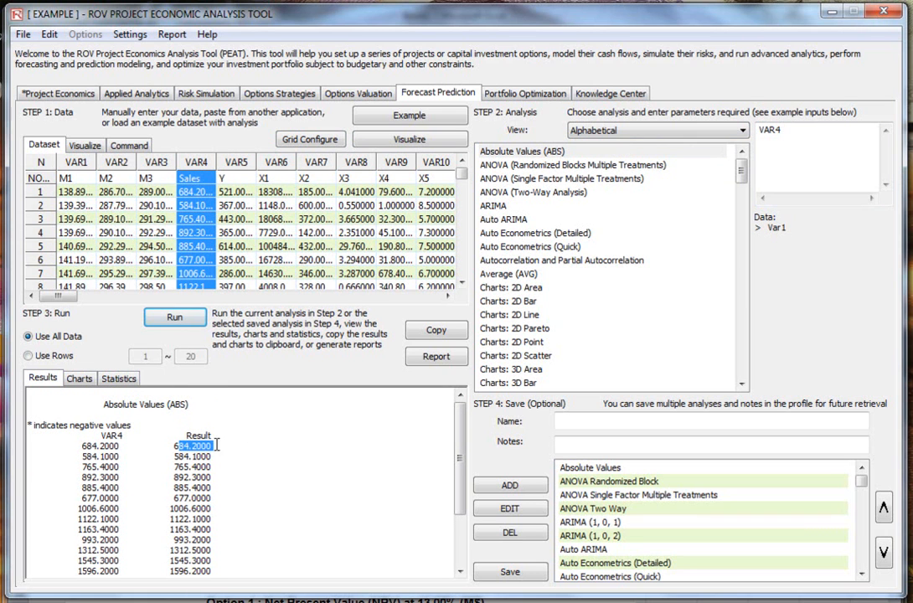
# Step: Add the current analysis to the saved analyses with the name My Model and the note Example
pyautogui.click(642, 422)
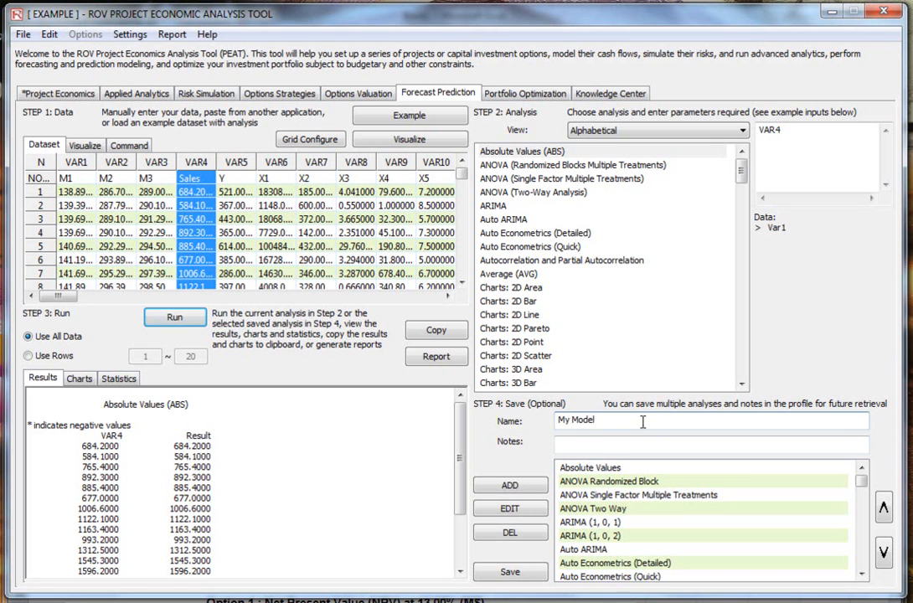
pyautogui.click(616, 443)
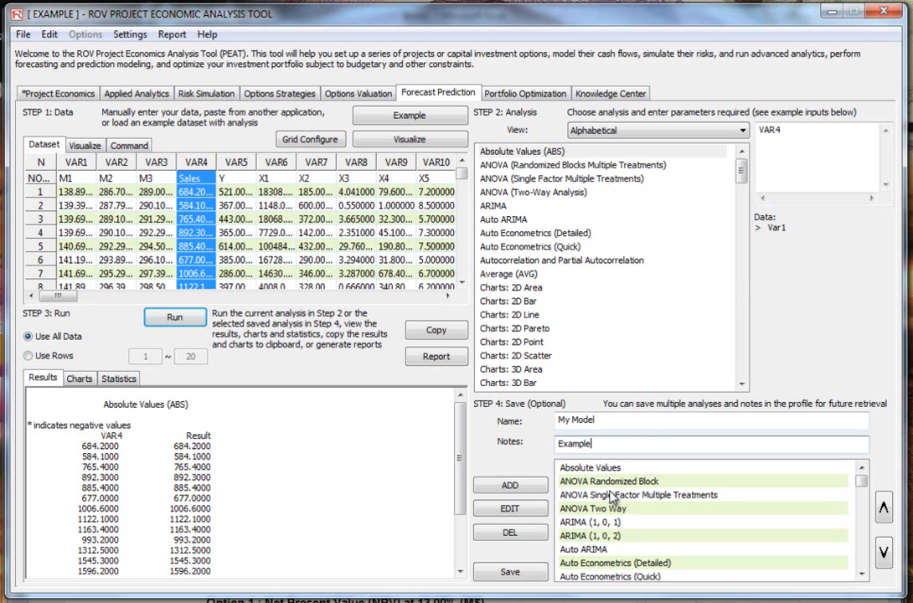
pyautogui.click(510, 486)
pyautogui.click(863, 501)
pyautogui.moveTo(865, 496); pyautogui.dragTo(649, 568)
pyautogui.scroll(-15, 874, 524)
# Step: Move My Model two places up in the saved analyses and back down again
pyautogui.click(885, 509)
pyautogui.click(885, 508)
pyautogui.click(886, 549)
pyautogui.click(885, 548)
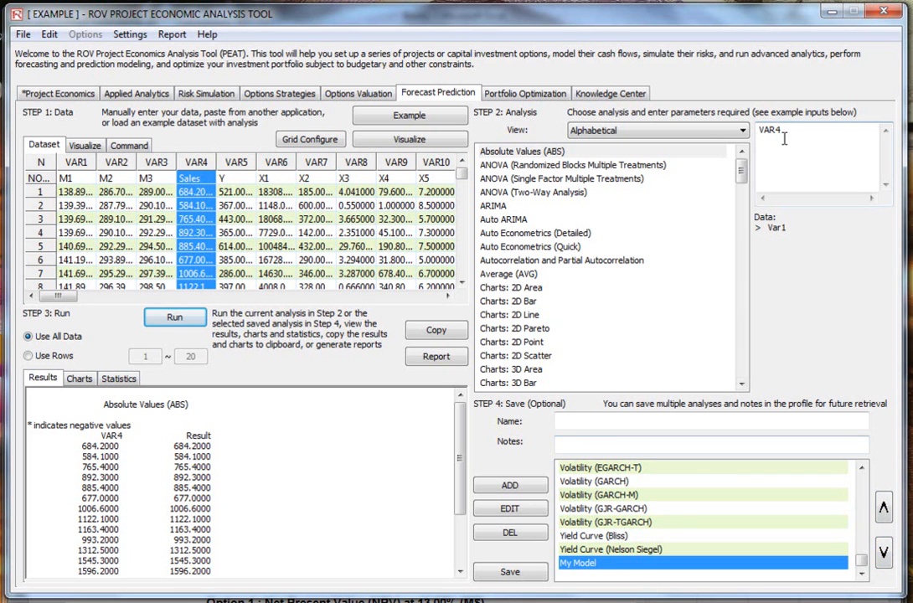
# Step: Run the saved ARIMA (1, 0, 1) analysis and review its chart, statistics and results
pyautogui.moveTo(860, 559); pyautogui.dragTo(861, 476)
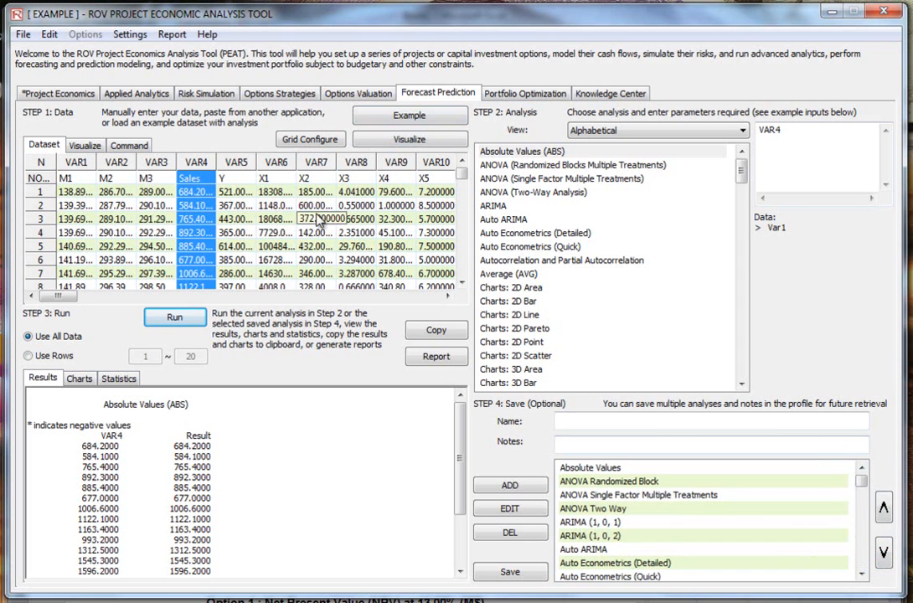
pyautogui.click(634, 523)
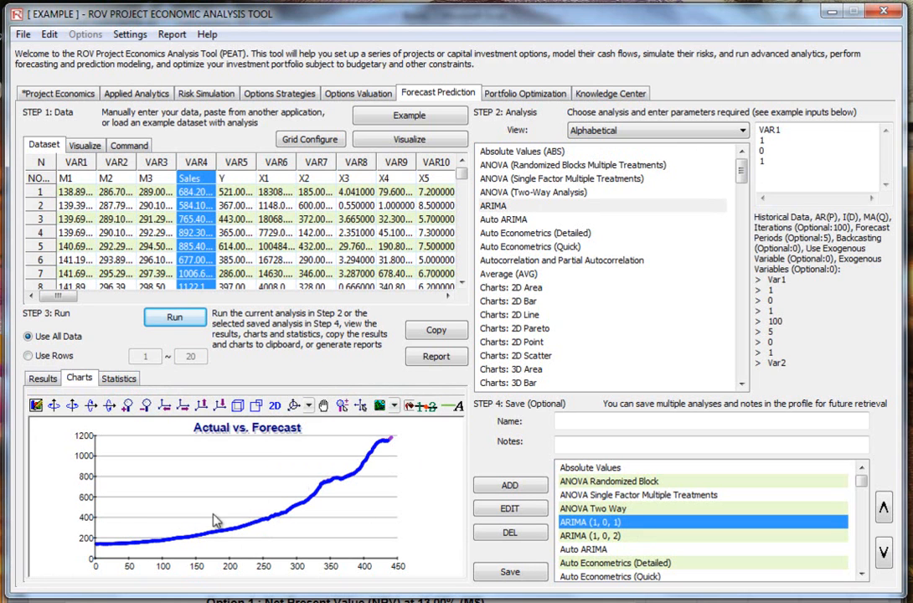
pyautogui.click(118, 379)
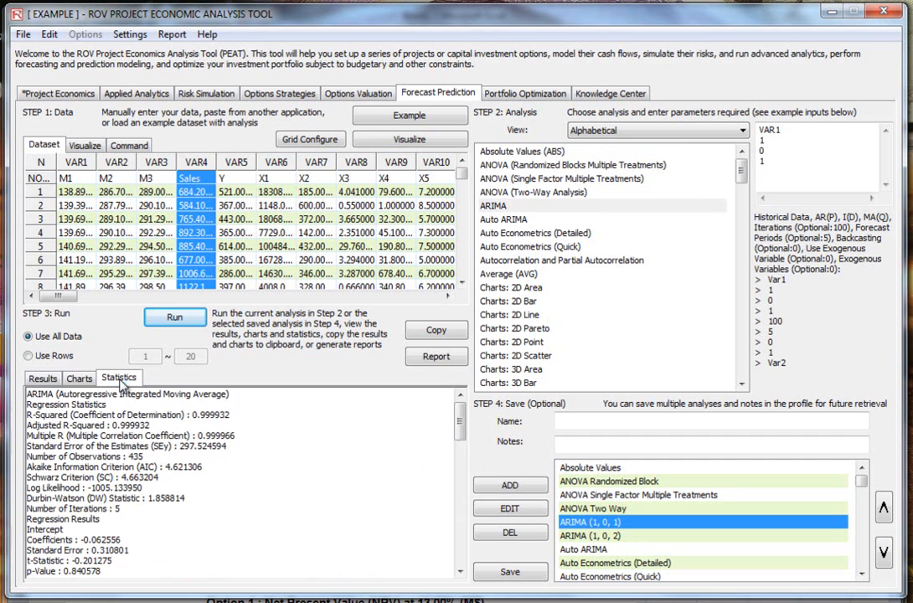
pyautogui.moveTo(461, 425); pyautogui.dragTo(117, 379)
pyautogui.click(44, 379)
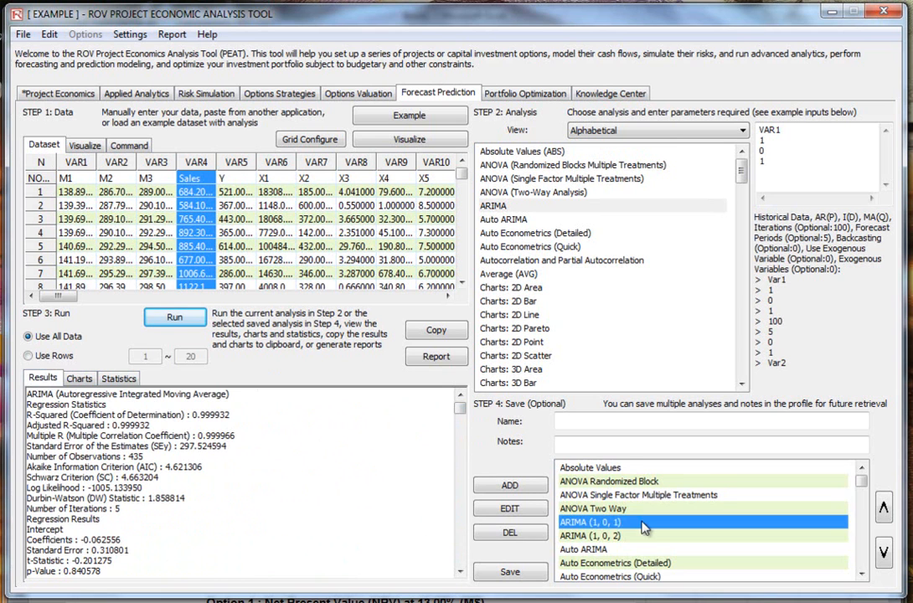
# Step: Run the saved Control Chart R analysis and examine the variables it uses as input
pyautogui.scroll(-2, 648, 523)
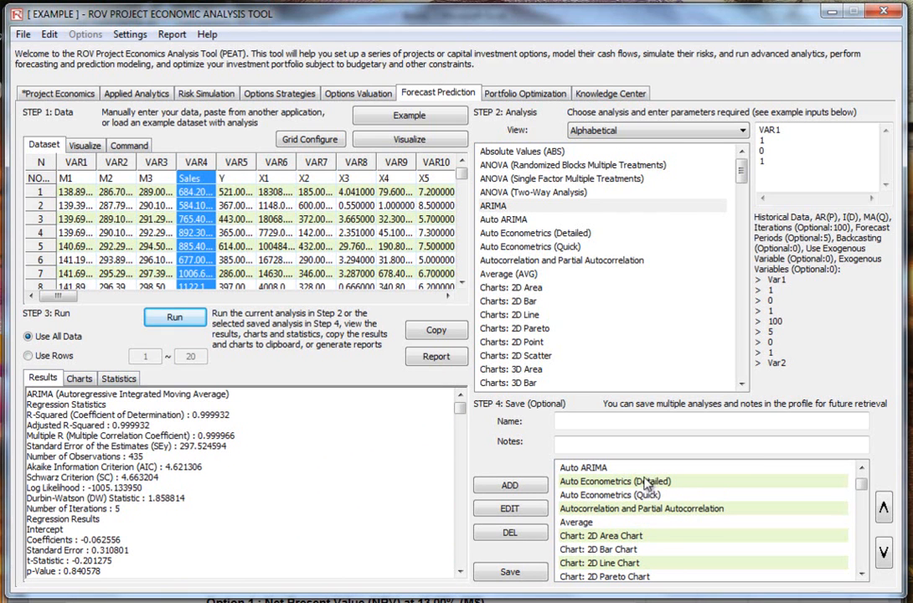
pyautogui.click(654, 535)
pyautogui.scroll(-2, 667, 540)
pyautogui.scroll(-4, 668, 540)
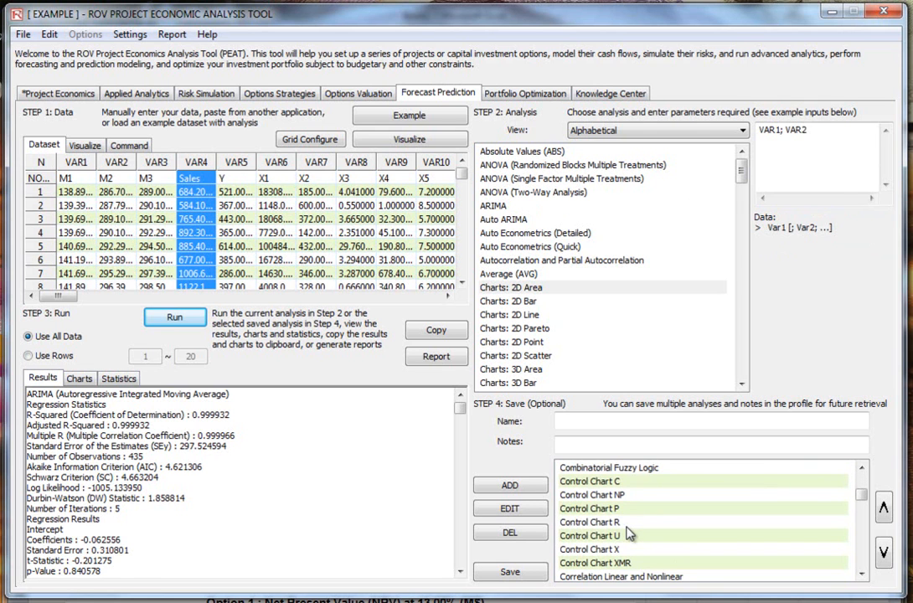
pyautogui.doubleClick(620, 522)
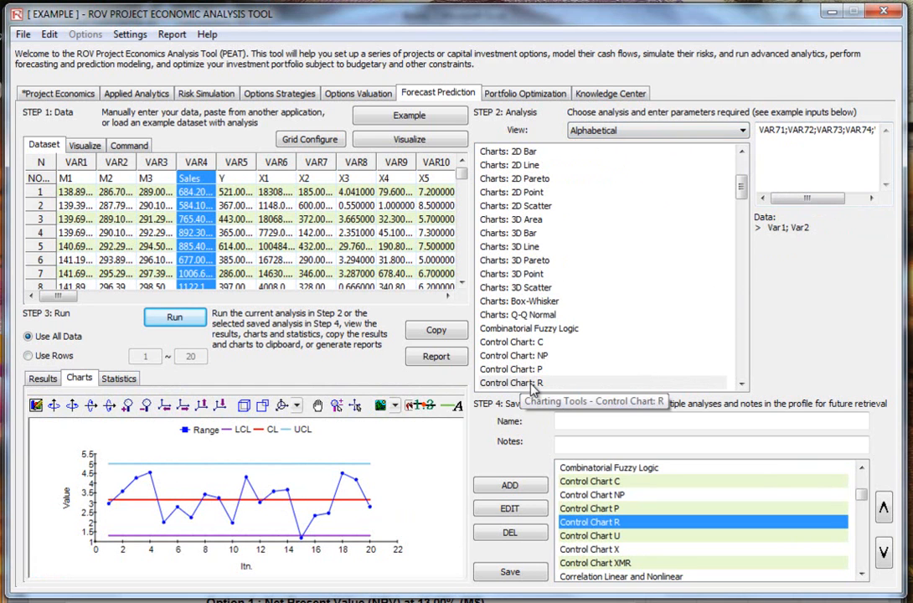
pyautogui.moveTo(800, 128); pyautogui.dragTo(886, 129)
pyautogui.click(814, 132)
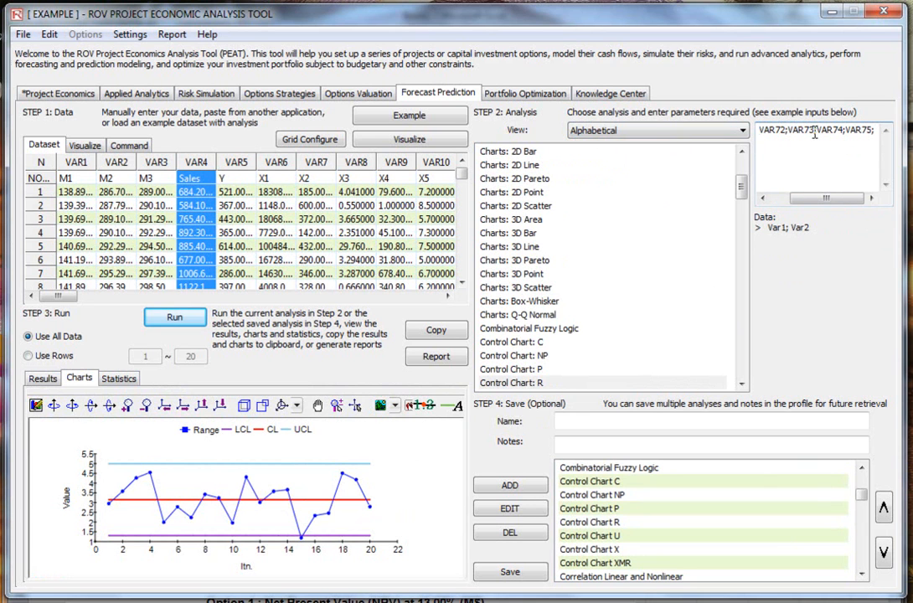
pyautogui.moveTo(826, 200); pyautogui.dragTo(864, 196)
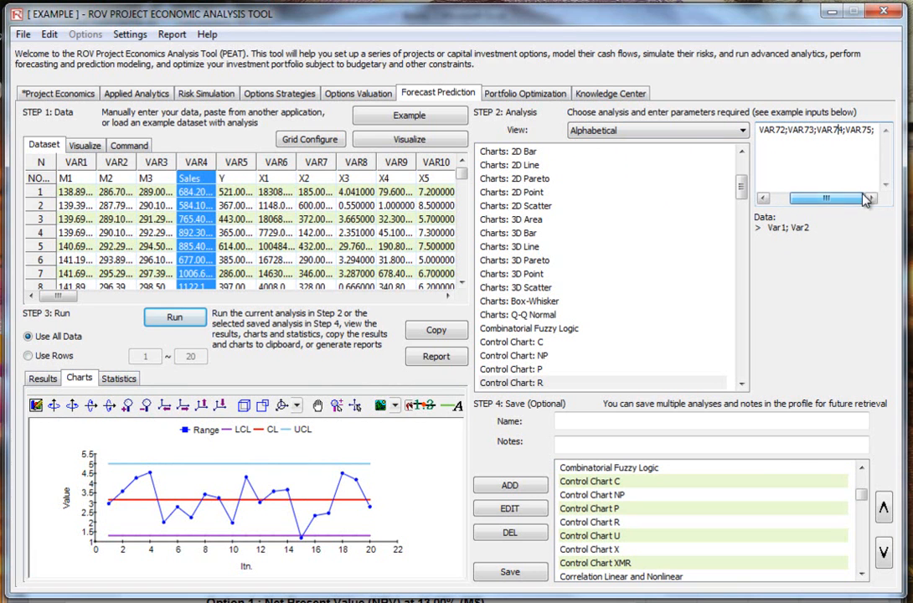
# Step: Run the saved Correlation Linear and Nonlinear analysis and check its input variables
pyautogui.click(861, 574)
pyautogui.click(861, 574)
pyautogui.click(861, 575)
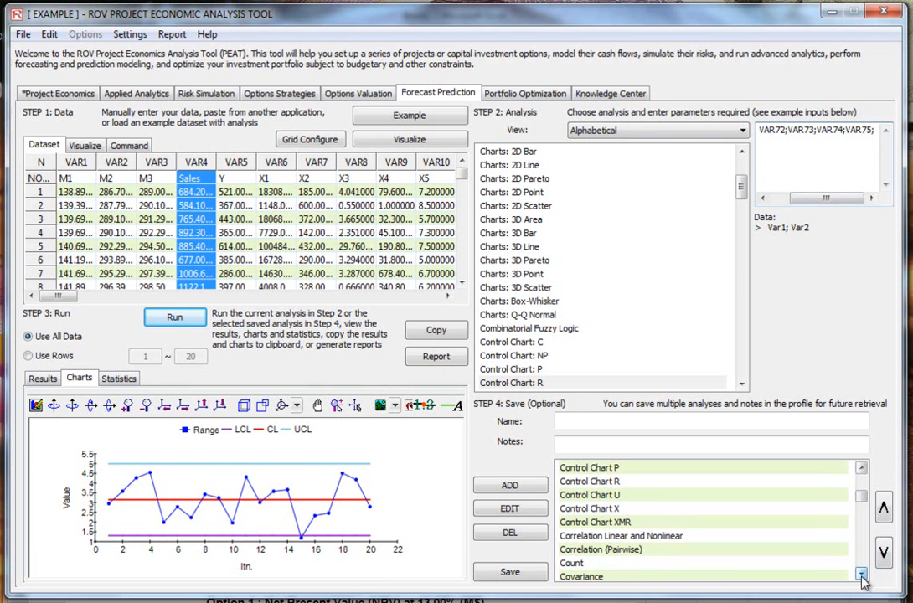
pyautogui.click(576, 551)
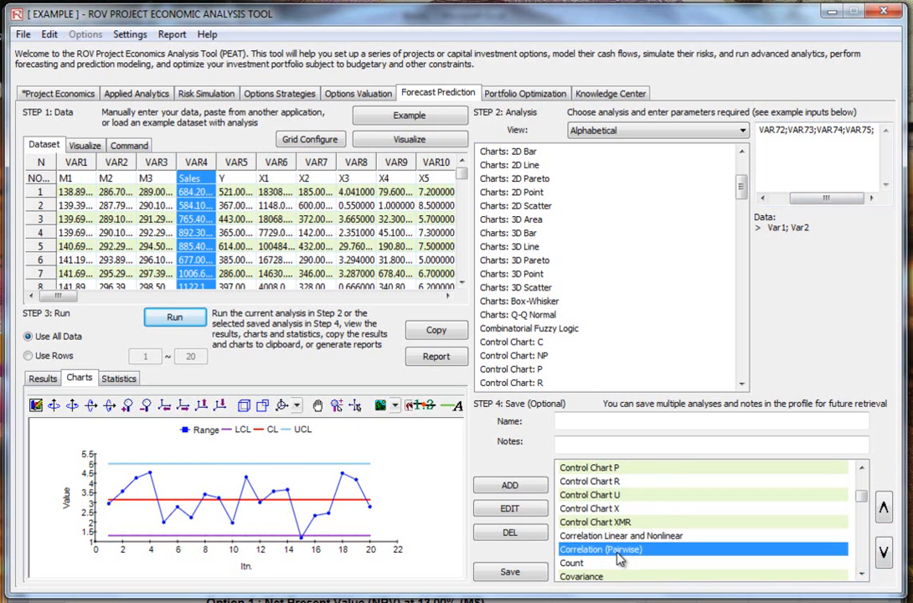
pyautogui.doubleClick(638, 537)
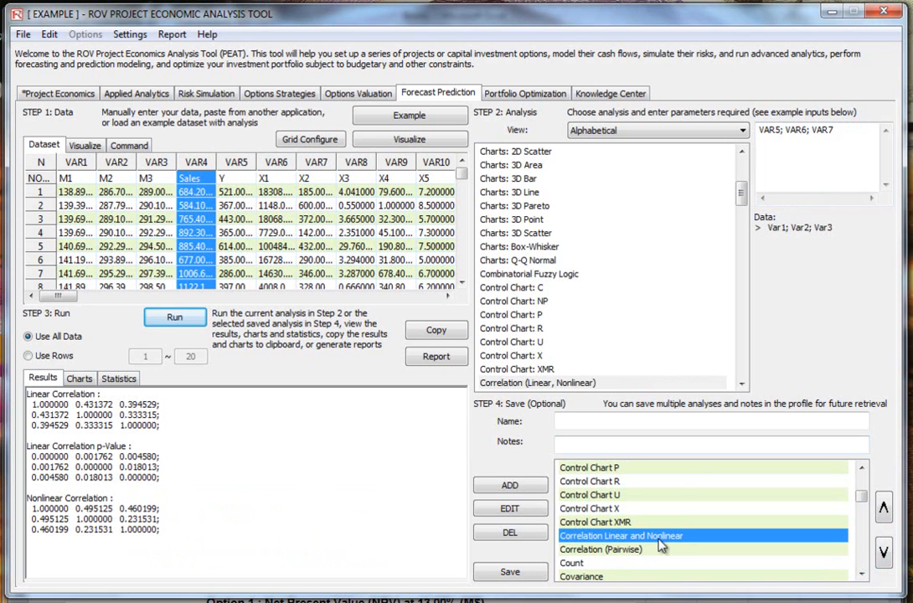
pyautogui.click(771, 133)
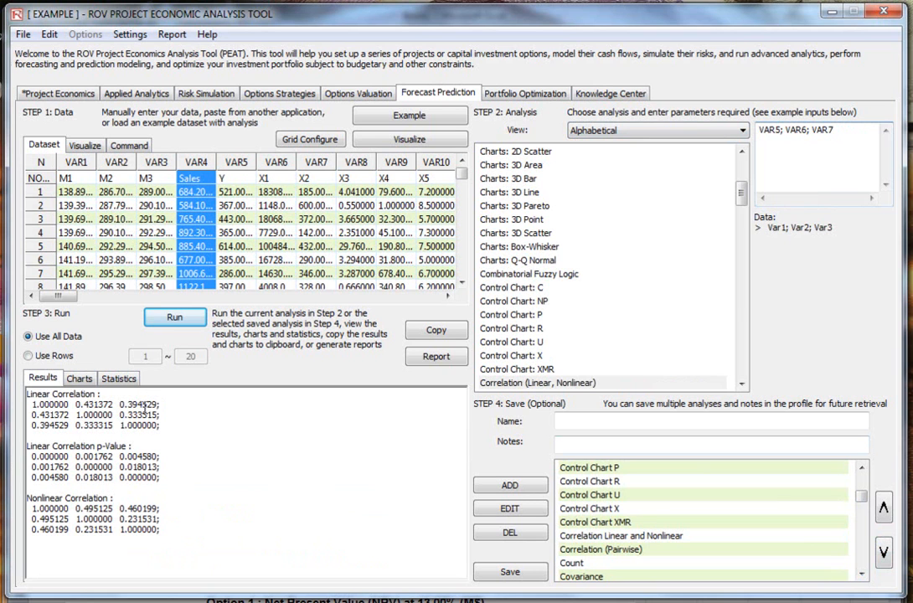
# Step: Examine the linear correlation, linear correlation p-value and nonlinear correlation matrices in the results
pyautogui.moveTo(207, 432); pyautogui.dragTo(30, 394)
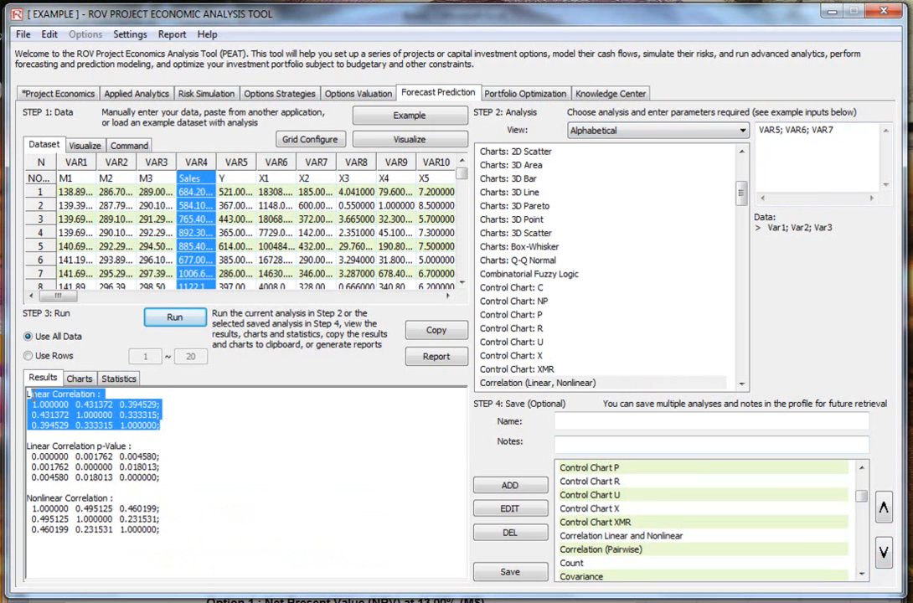
pyautogui.moveTo(174, 476); pyautogui.dragTo(30, 456)
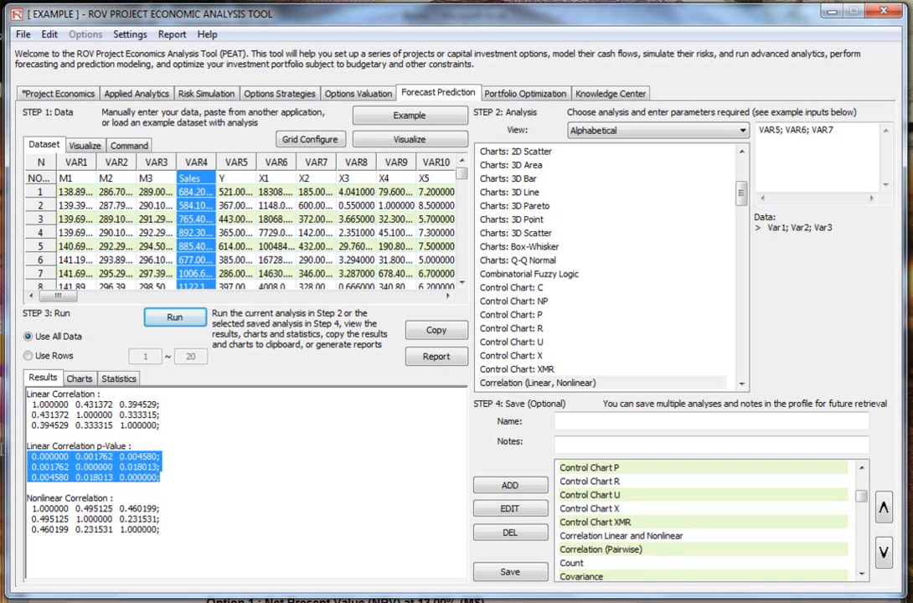
pyautogui.moveTo(159, 530); pyautogui.dragTo(15, 498)
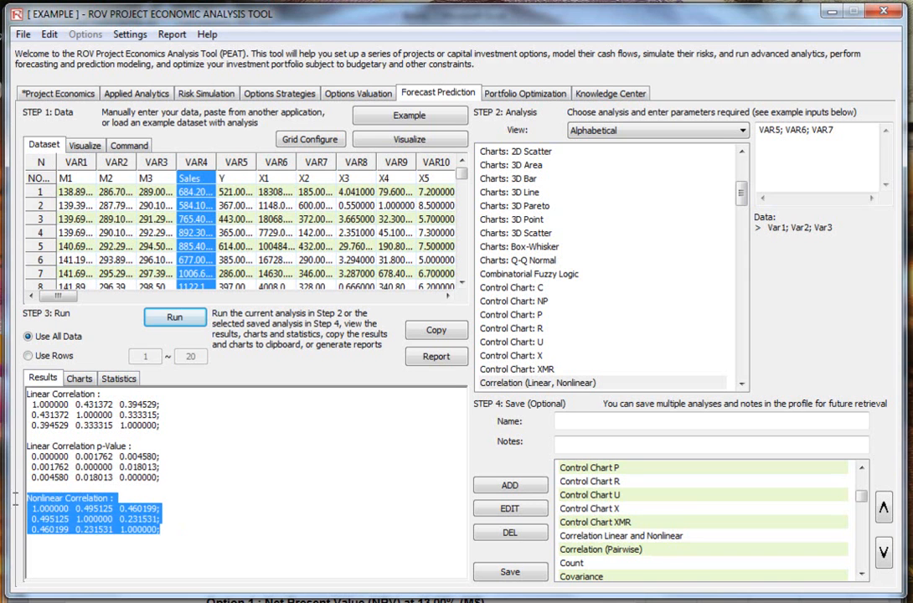
pyautogui.click(226, 559)
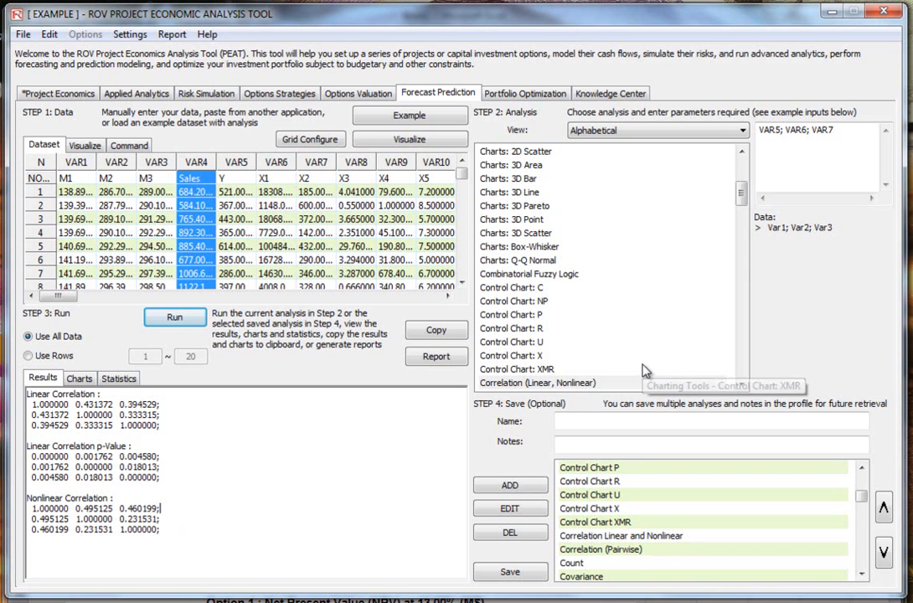
# Step: Check the inputs of the saved Control Chart U analysis and browse the remaining saved analyses
pyautogui.click(695, 495)
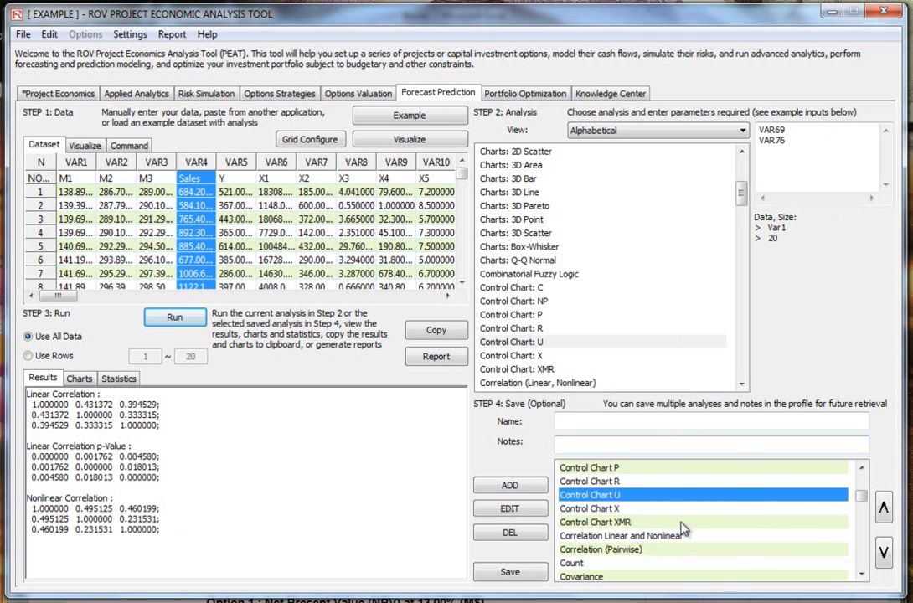
pyautogui.click(749, 535)
pyautogui.scroll(-2, 700, 520)
pyautogui.scroll(-15, 701, 502)
pyautogui.scroll(-8, 695, 515)
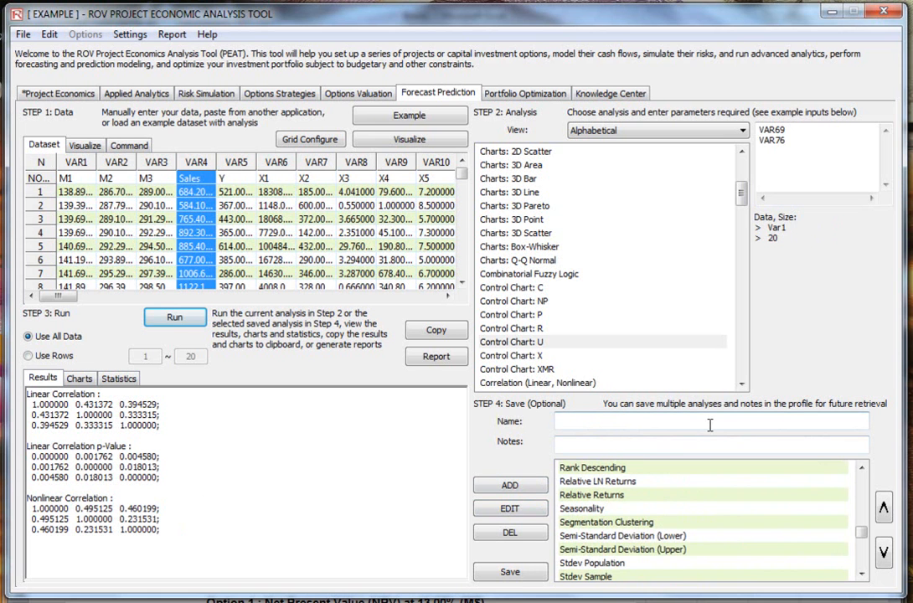
# Step: View the Portfolio Optimization settings and return to the Project Economics results for Option 1 (Large Capacity 100)
pyautogui.click(376, 98)
pyautogui.click(408, 94)
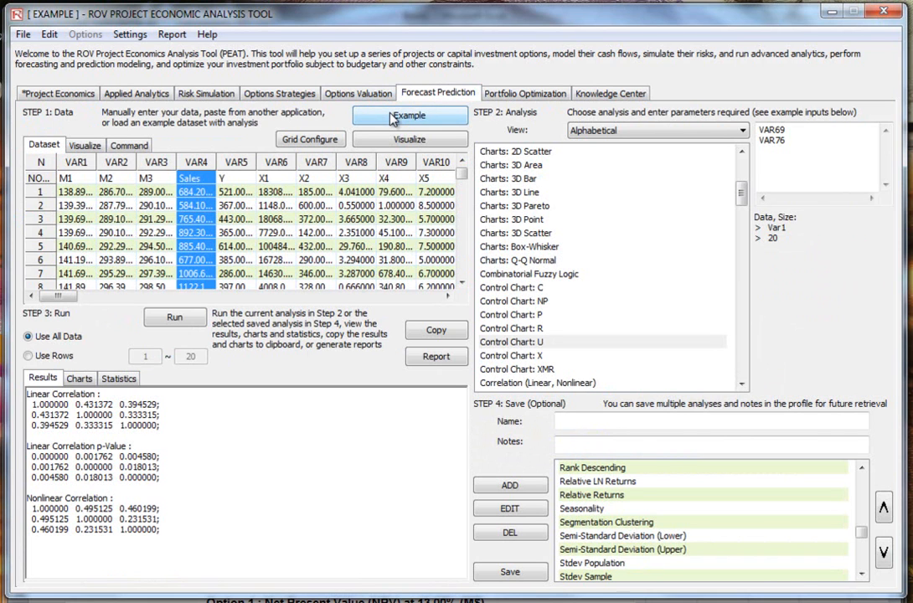
pyautogui.click(513, 95)
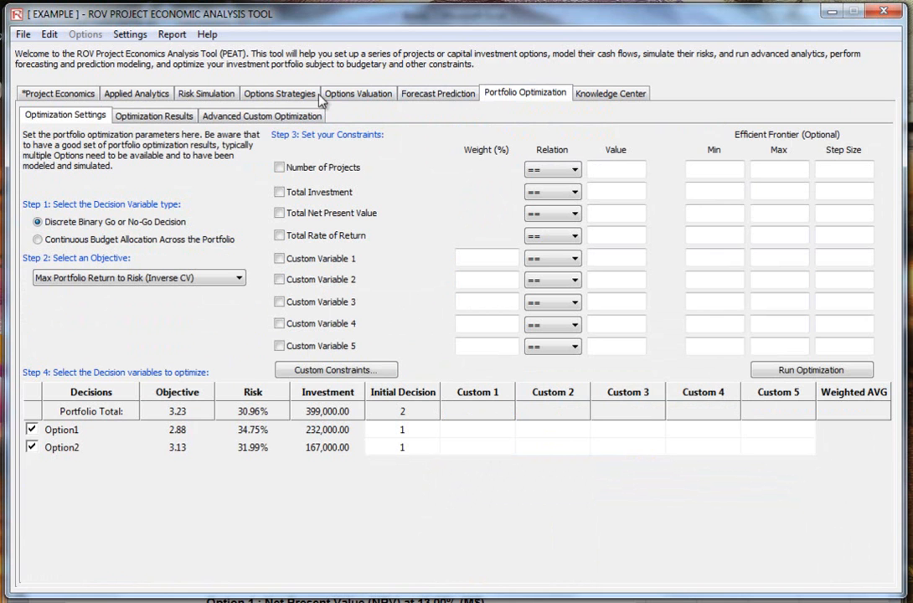
pyautogui.click(59, 93)
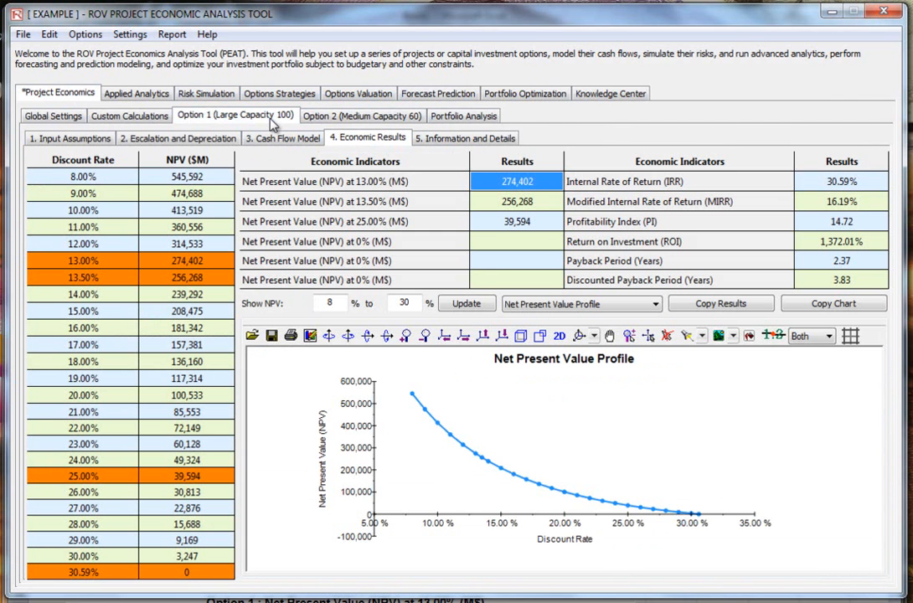
# Step: Create a new Discounted Cash Flow profile and show its Custom Calculations sheet
pyautogui.click(22, 35)
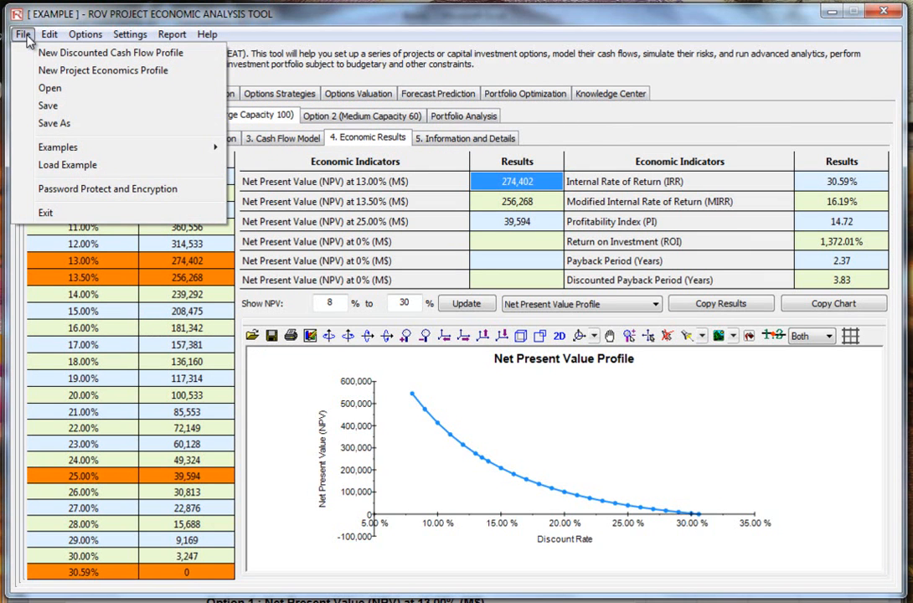
pyautogui.click(80, 54)
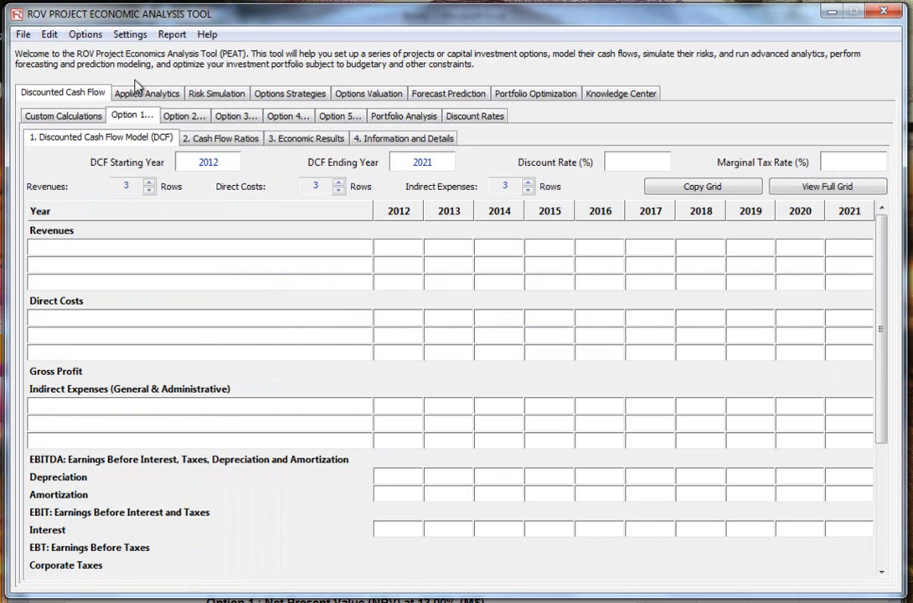
pyautogui.click(74, 119)
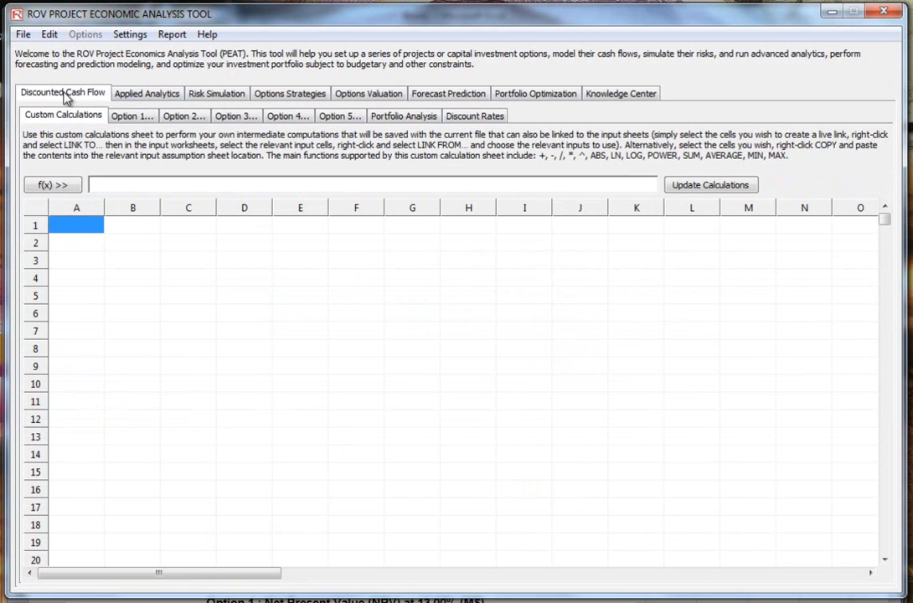
# Step: Load the example Discounted Cash Flow model and show its Custom Calculations sheet
pyautogui.click(140, 98)
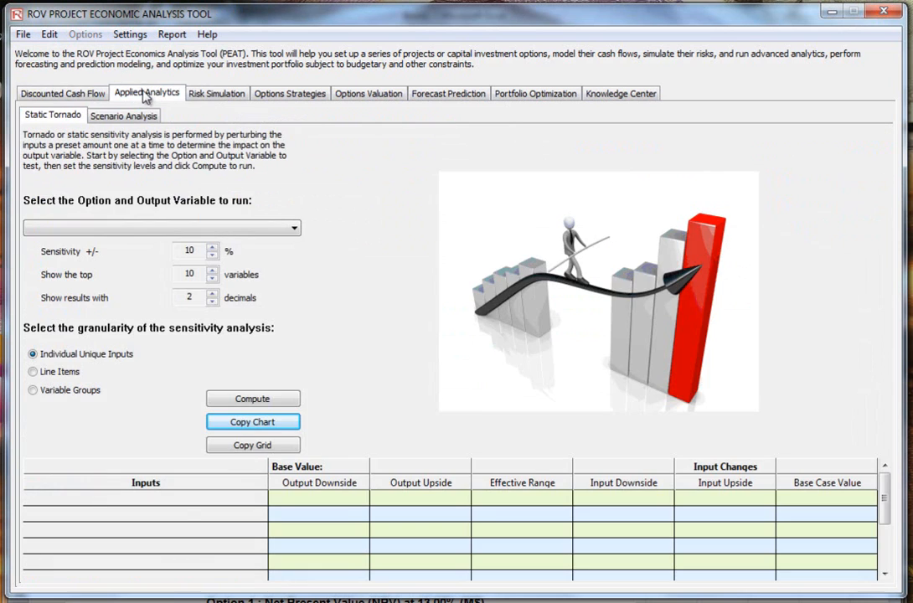
pyautogui.click(196, 93)
pyautogui.click(94, 98)
pyautogui.click(23, 35)
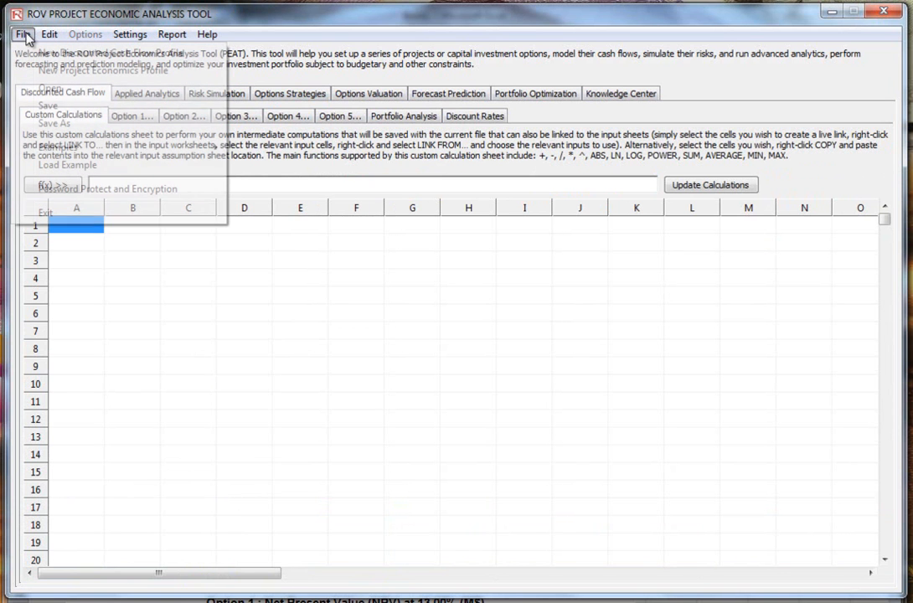
pyautogui.click(93, 167)
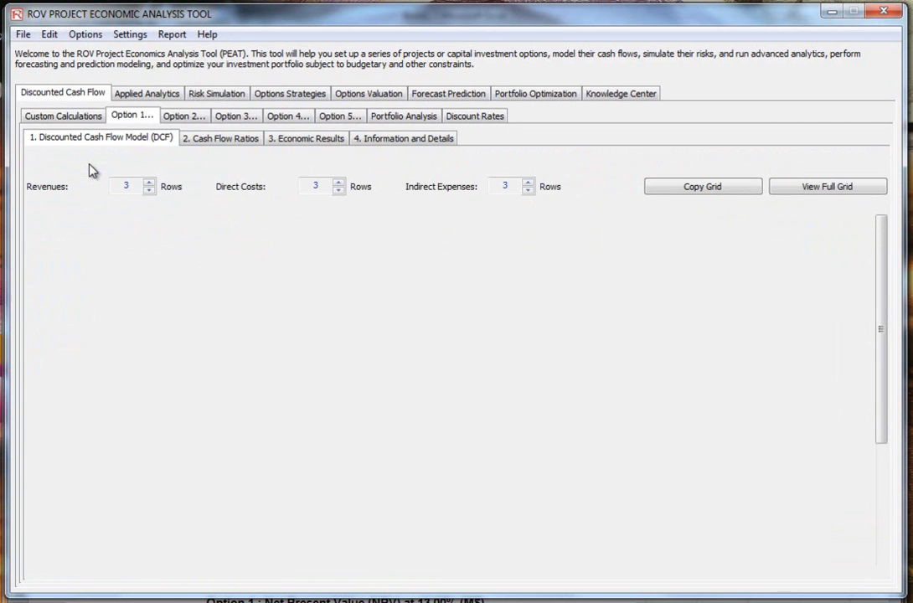
pyautogui.click(76, 114)
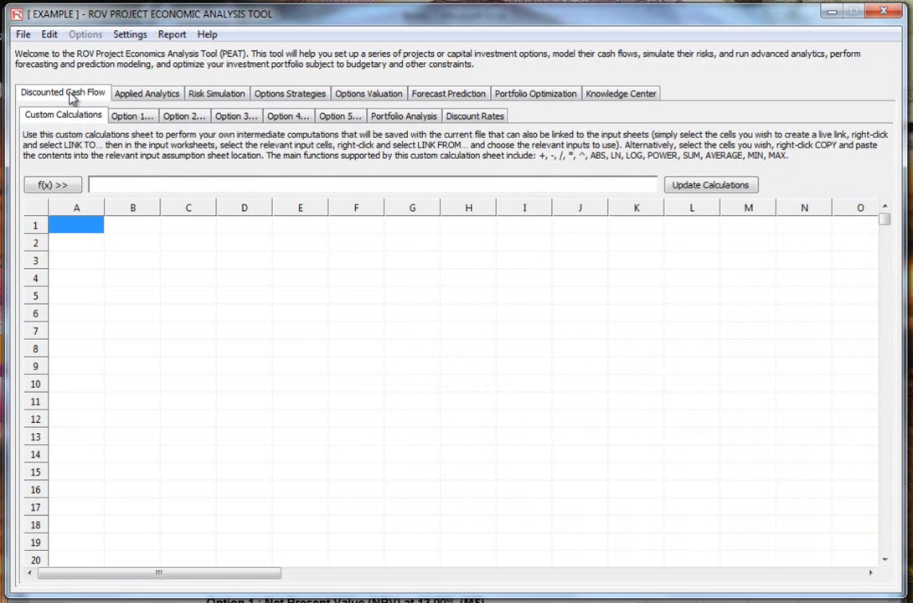
# Step: View the example's Static Tornado analysis and return to the Custom Calculations sheet
pyautogui.click(126, 95)
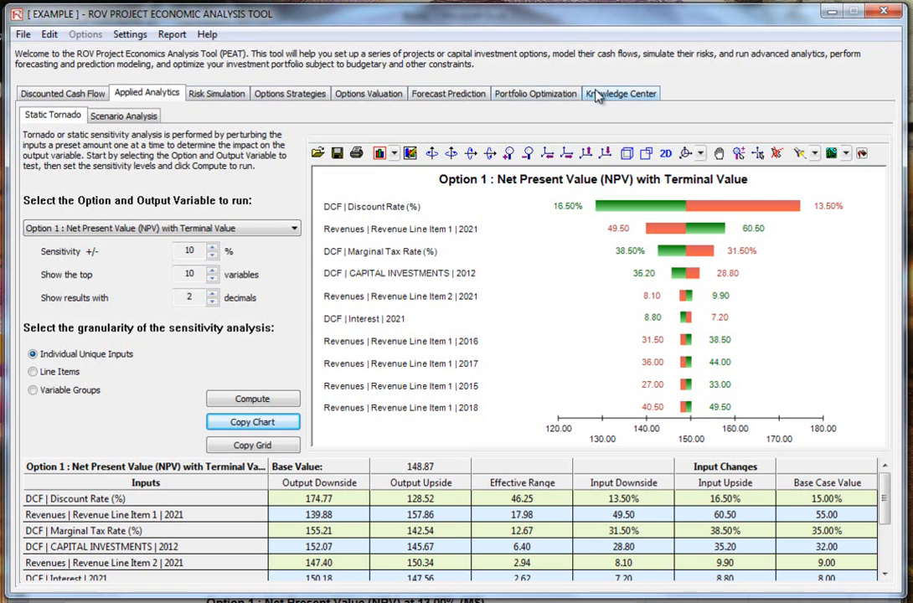
pyautogui.click(78, 93)
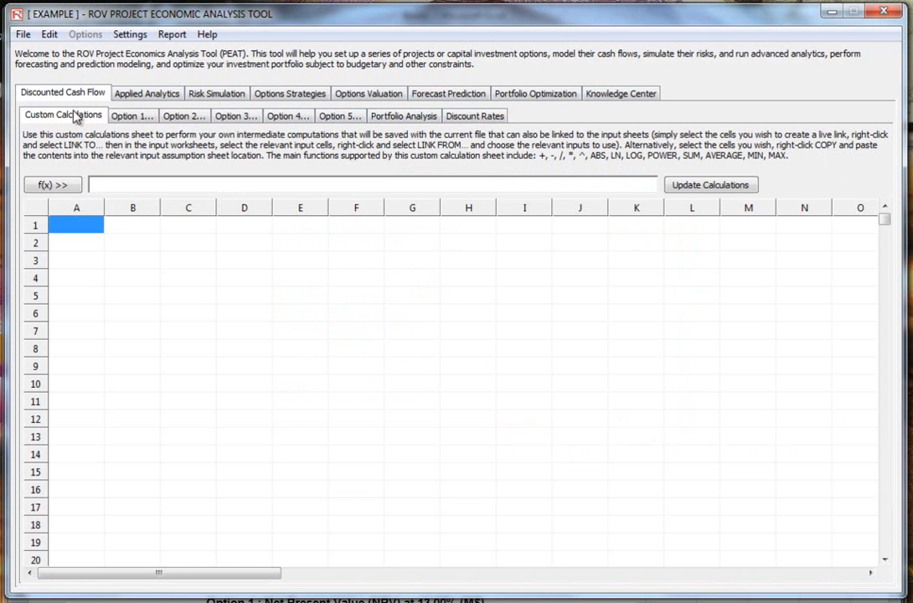
pyautogui.click(189, 330)
pyautogui.moveTo(189, 330); pyautogui.dragTo(189, 313)
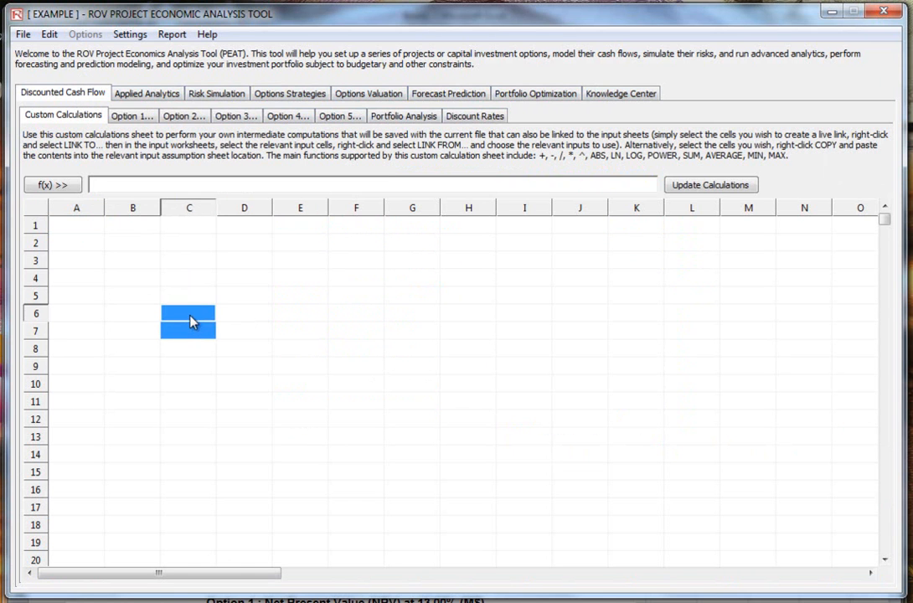
pyautogui.click(196, 282)
# Step: Browse the discounted cash flow models of Options 1 through 5 and return to Option 1
pyautogui.click(134, 116)
pyautogui.click(168, 118)
pyautogui.click(228, 118)
pyautogui.click(279, 118)
pyautogui.click(327, 119)
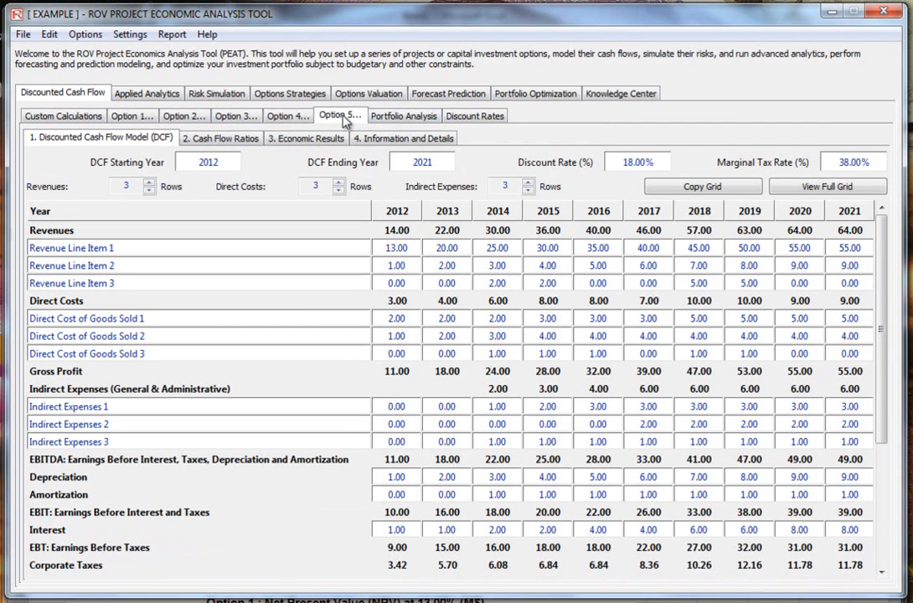
pyautogui.click(146, 118)
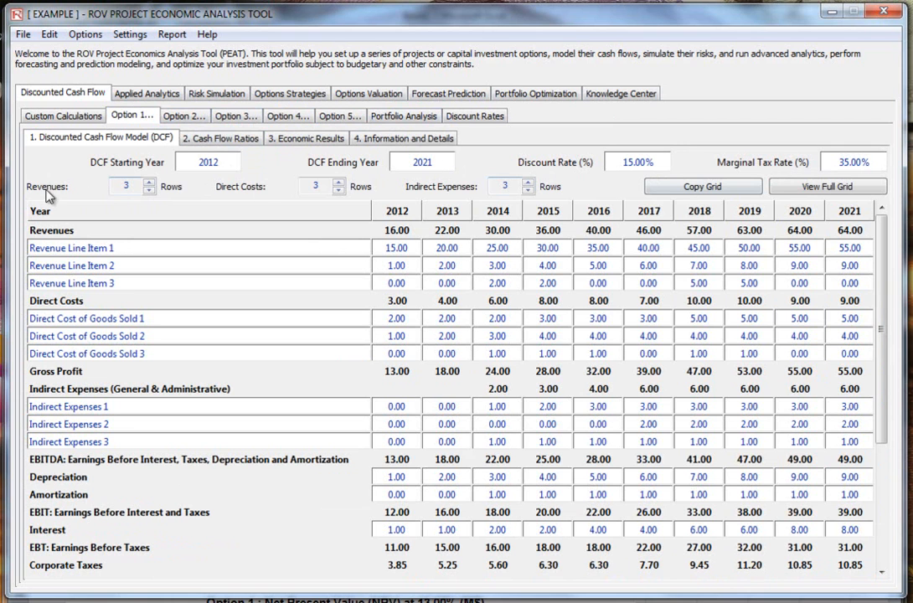
# Step: Try changing the number of revenue rows in Option 1, restore it to 3, and review the model down to Free Cash Flow
pyautogui.click(149, 183)
pyautogui.click(150, 191)
pyautogui.moveTo(883, 285); pyautogui.dragTo(888, 425)
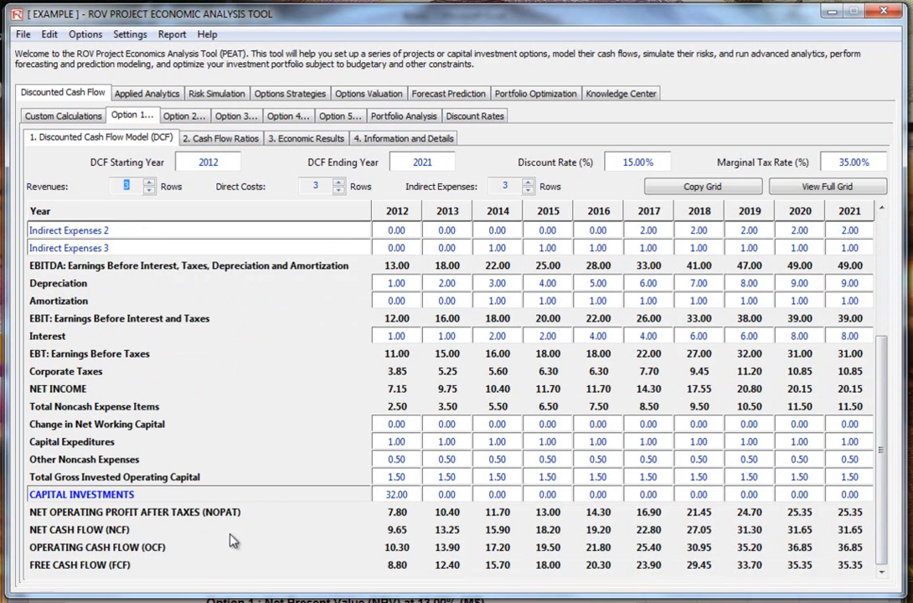
pyautogui.scroll(4, 620, 314)
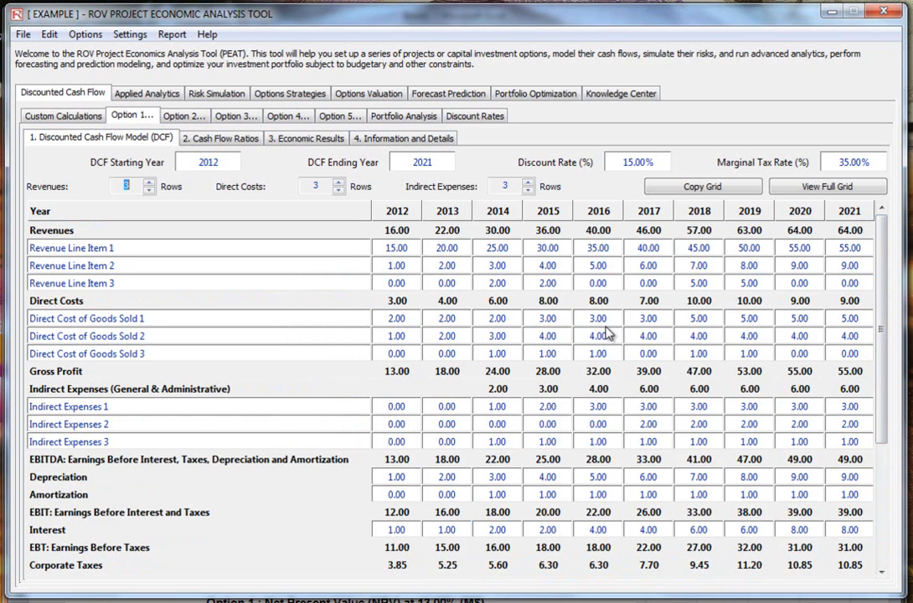
# Step: Review Option 1's cash flow ratios and balance sheet ratios
pyautogui.click(220, 137)
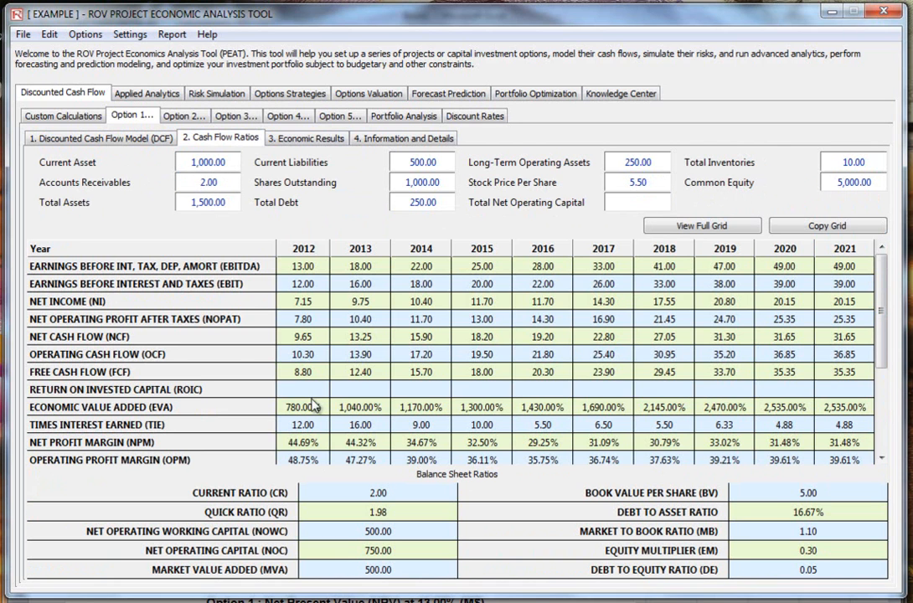
pyautogui.moveTo(881, 327); pyautogui.dragTo(890, 245)
pyautogui.moveTo(886, 311); pyautogui.dragTo(902, 285)
# Step: Show Option 1's economic results and switch the chart from the Net Present Value Profile to NET CASH FLOW (NCF)
pyautogui.click(289, 137)
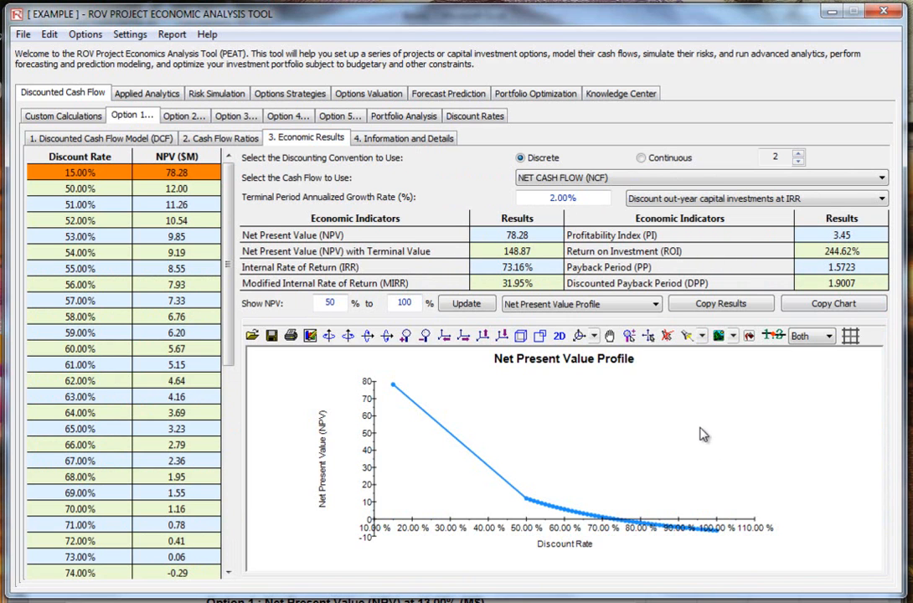
pyautogui.click(624, 304)
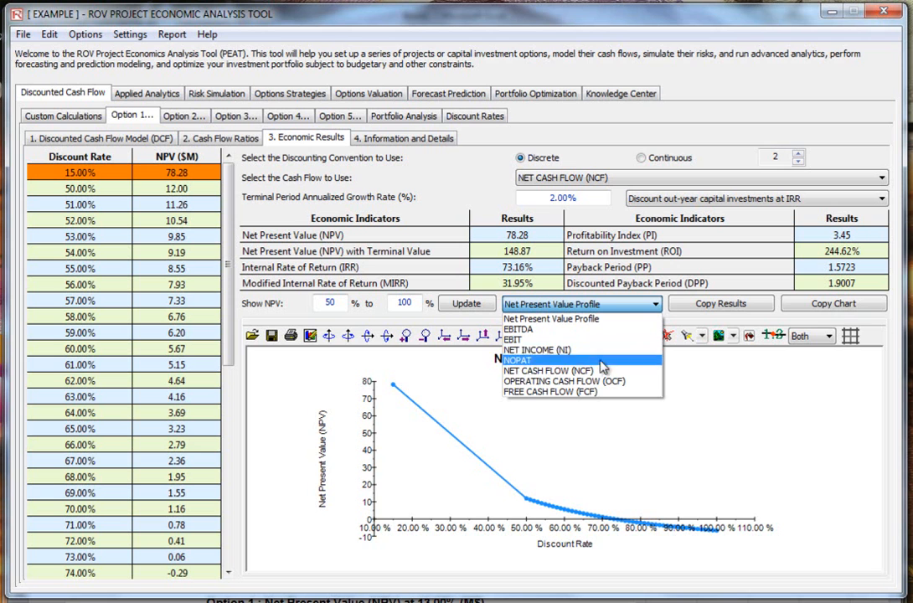
pyautogui.click(549, 370)
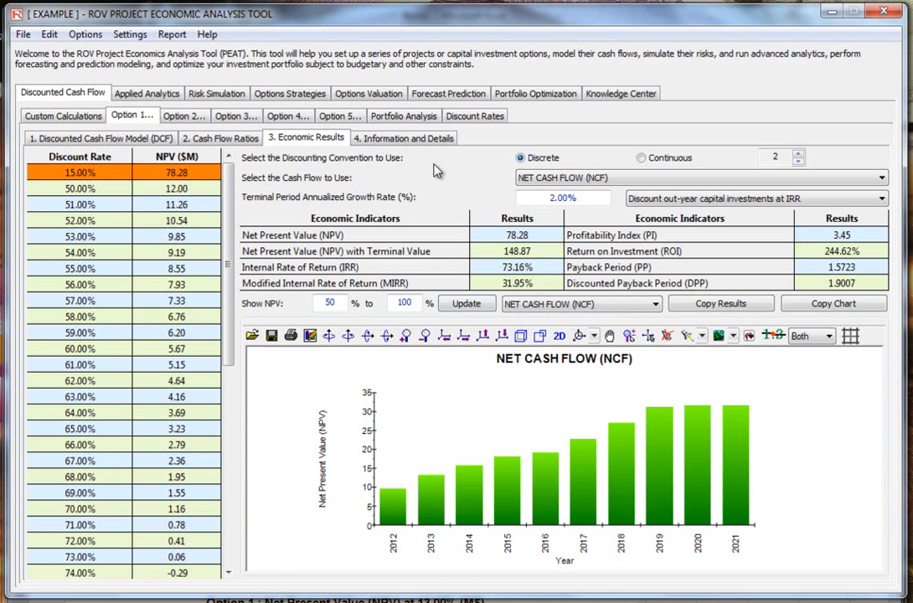
# Step: View Option 1's Information and Details page and Option 2's discounted cash flow model
pyautogui.click(408, 142)
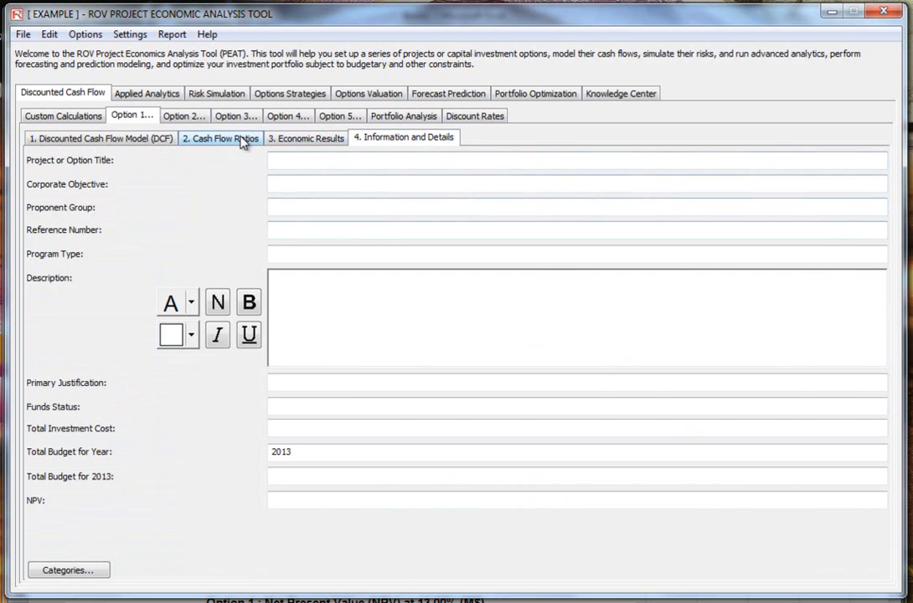
pyautogui.click(194, 118)
pyautogui.click(140, 118)
pyautogui.click(170, 117)
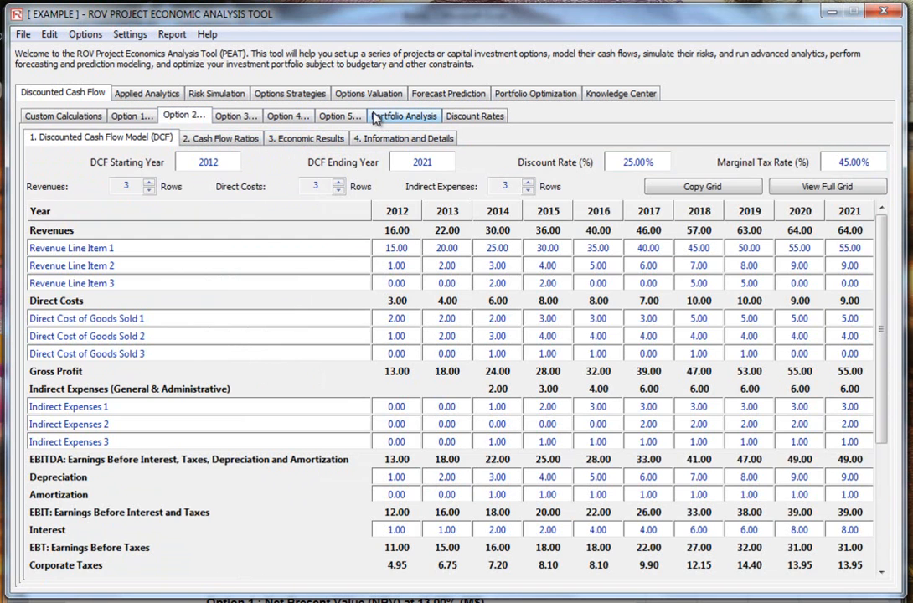
# Step: In the Portfolio Analysis, chart the Internal Rate of Return (IRR) of the five options in the 3D bar chart
pyautogui.click(400, 119)
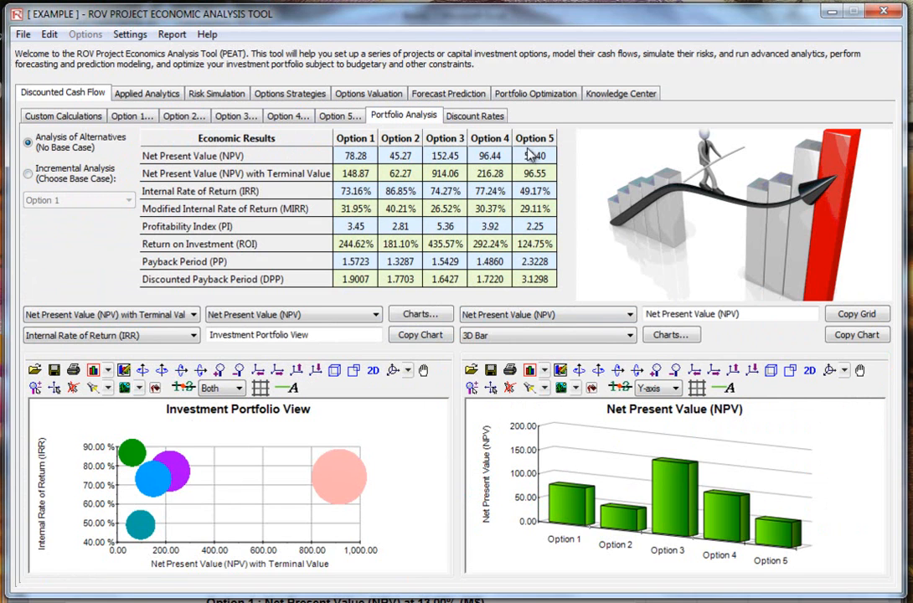
pyautogui.click(268, 155)
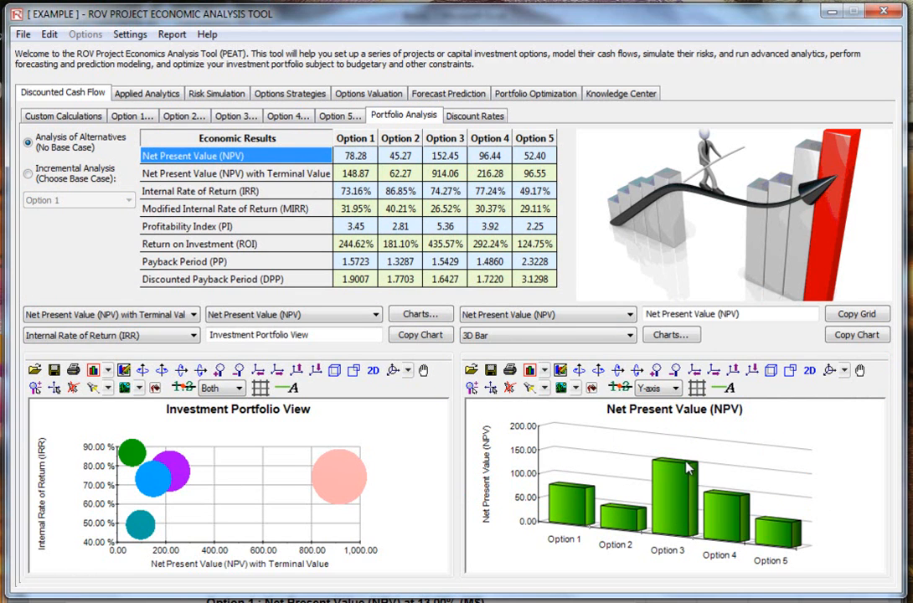
pyautogui.click(578, 315)
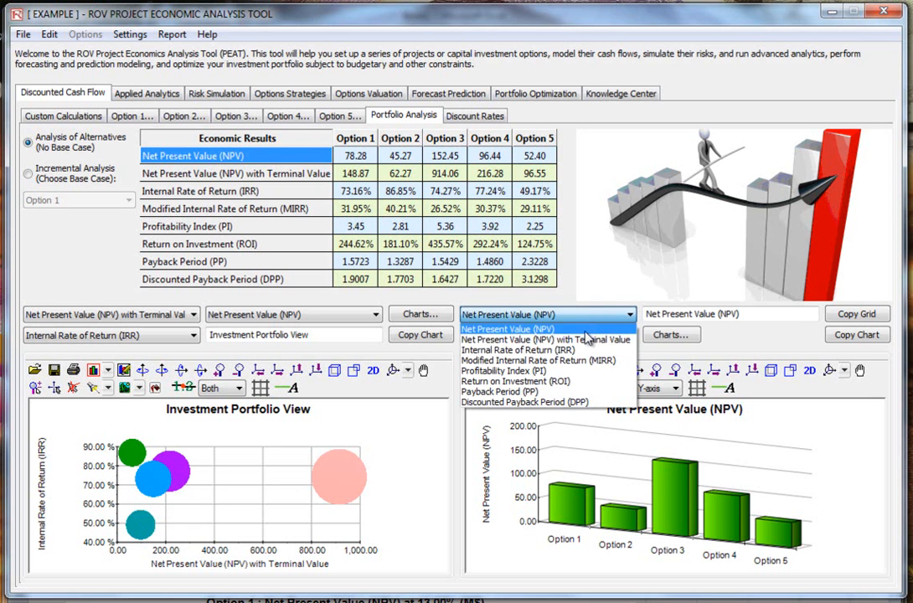
pyautogui.click(585, 350)
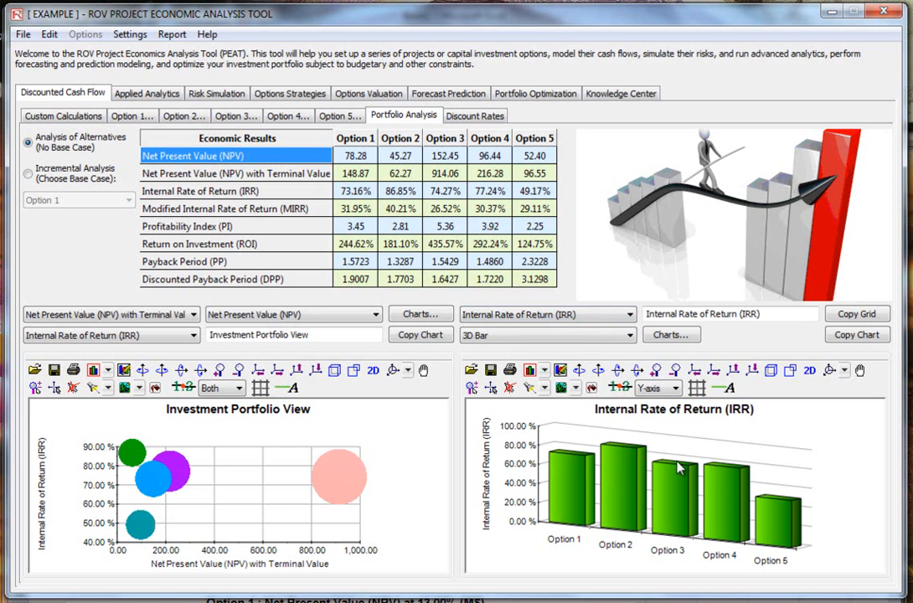
# Step: View the WACC and Beta discount rate models and return to Option 1's discounted cash flow model
pyautogui.click(470, 115)
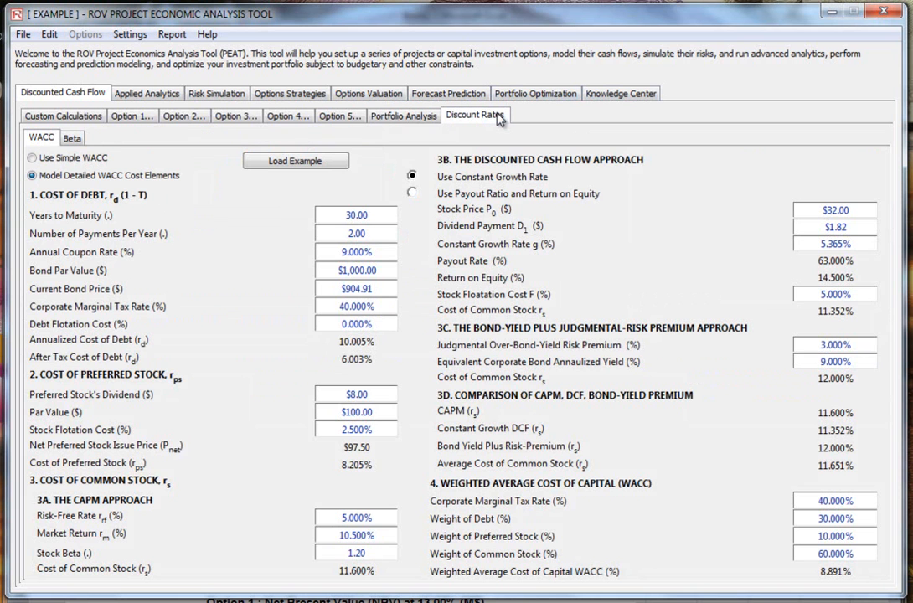
pyautogui.click(72, 138)
pyautogui.click(42, 138)
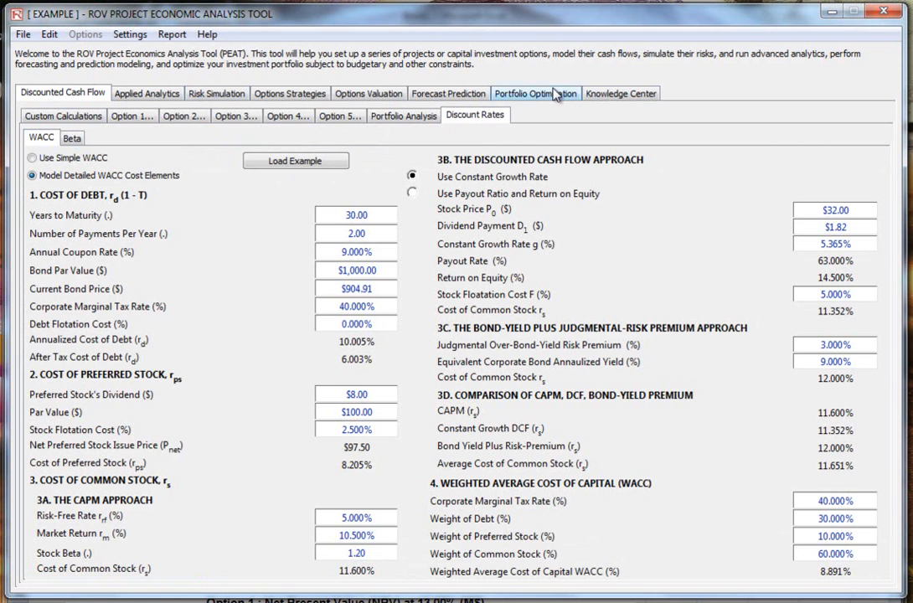
pyautogui.click(125, 115)
pyautogui.click(178, 116)
pyautogui.click(127, 116)
pyautogui.click(132, 136)
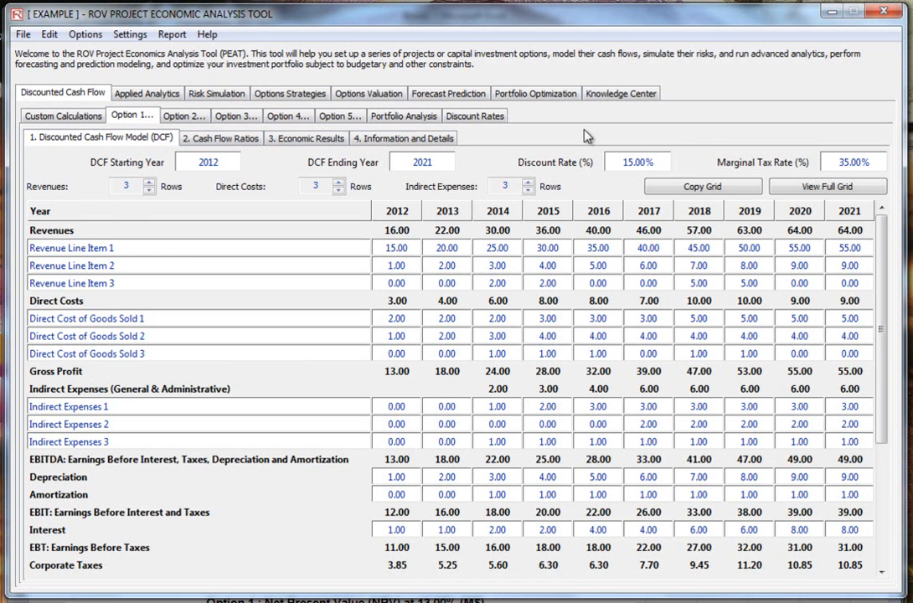
# Step: Show the Portfolio Optimization settings and set the decision variable type to Discrete Binary Go or No-Go Decision
pyautogui.click(557, 96)
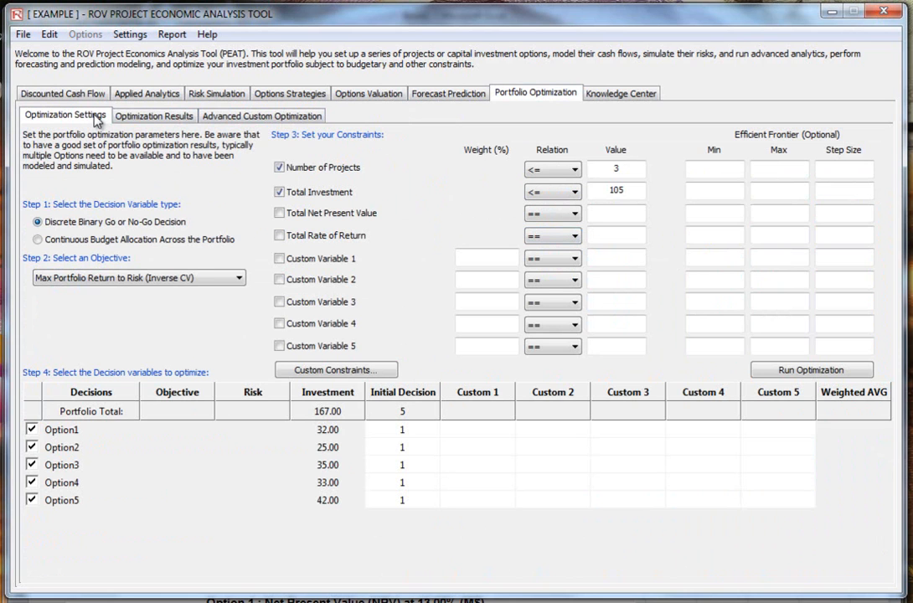
pyautogui.click(109, 242)
pyautogui.click(105, 224)
# Step: Try excluding Option1 from the decision variables and using Continuous Budget Allocation Across the Portfolio, and restore both settings
pyautogui.click(32, 431)
pyautogui.click(32, 430)
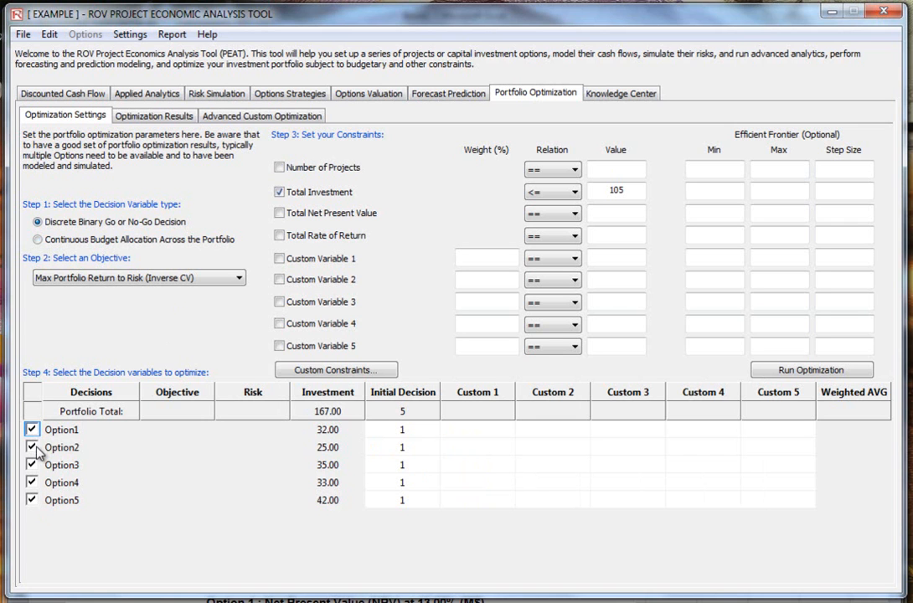
pyautogui.click(32, 431)
pyautogui.click(32, 431)
pyautogui.click(103, 239)
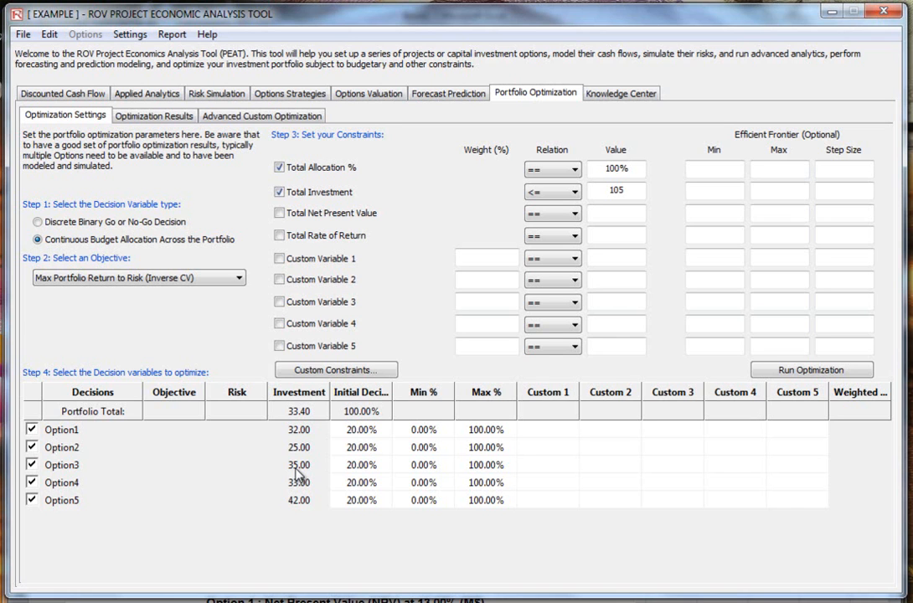
pyautogui.click(199, 222)
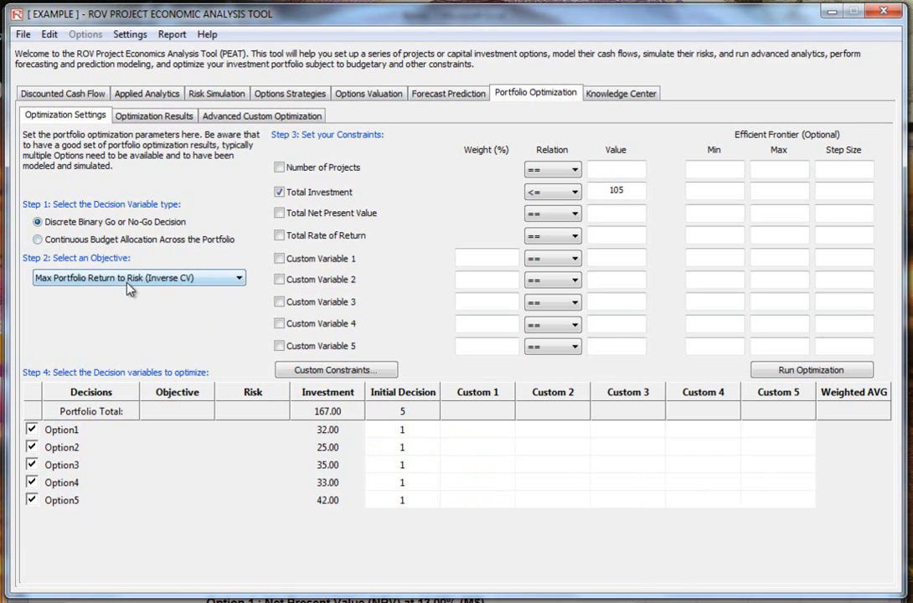
# Step: Examine the available optimization objectives, keeping Max Portfolio Return to Risk (Inverse CV)
pyautogui.click(84, 282)
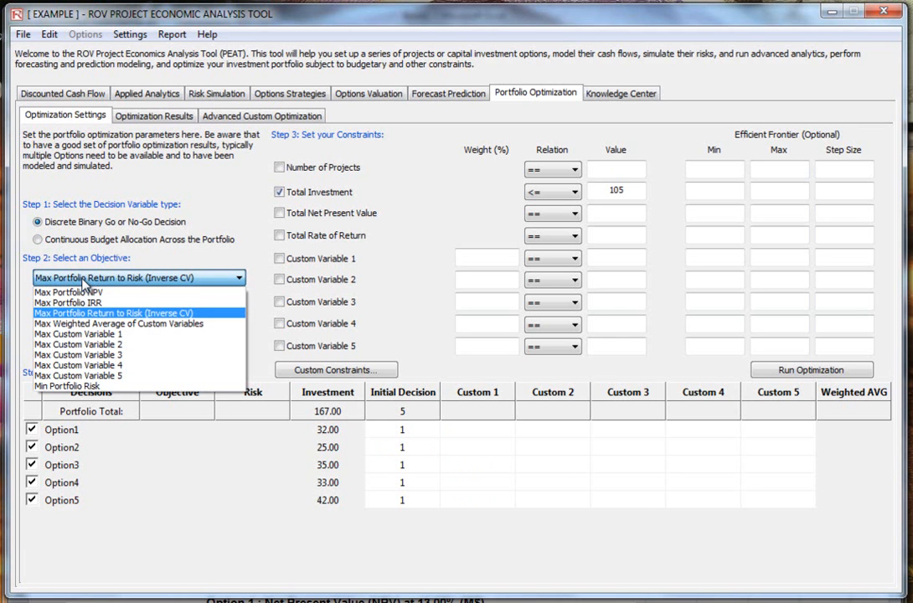
pyautogui.click(83, 280)
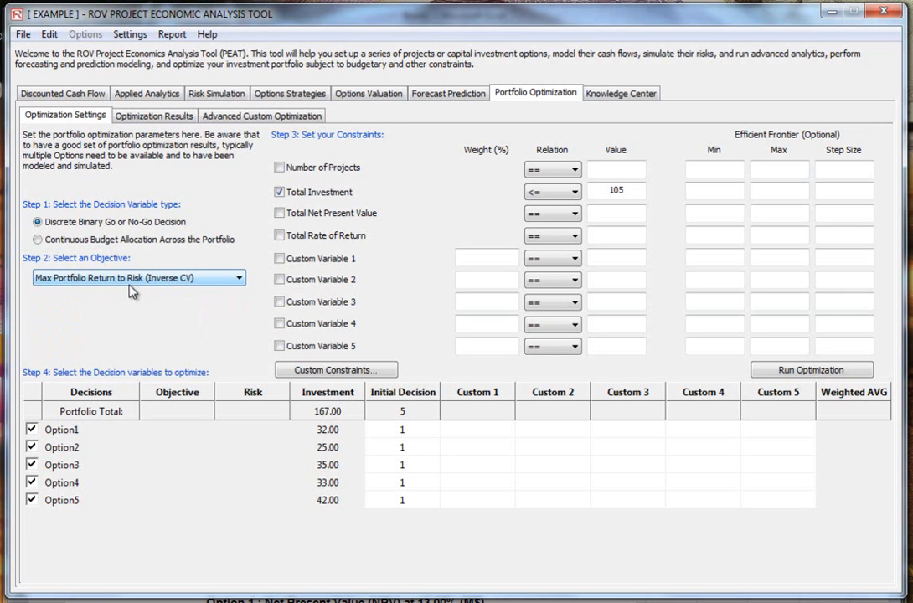
pyautogui.click(119, 282)
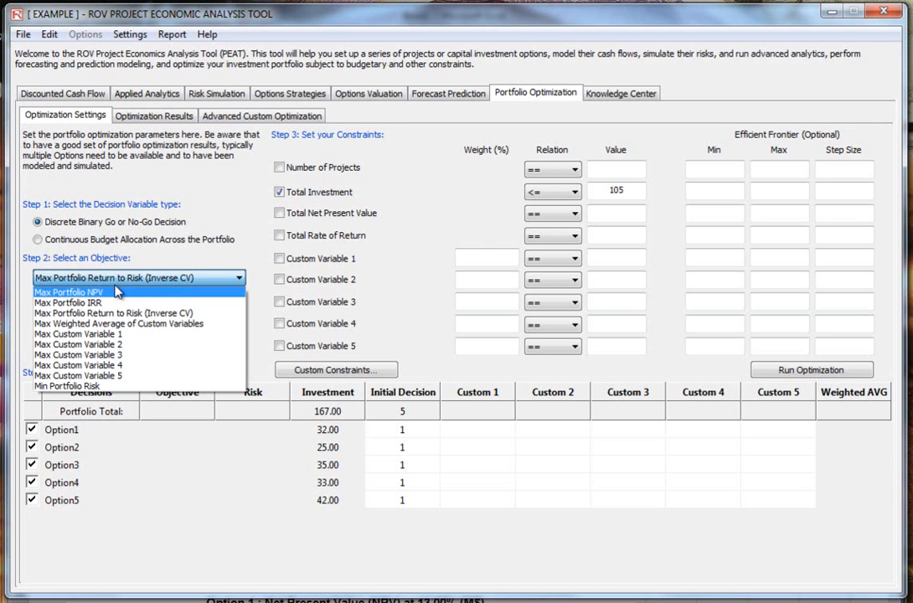
pyautogui.click(159, 258)
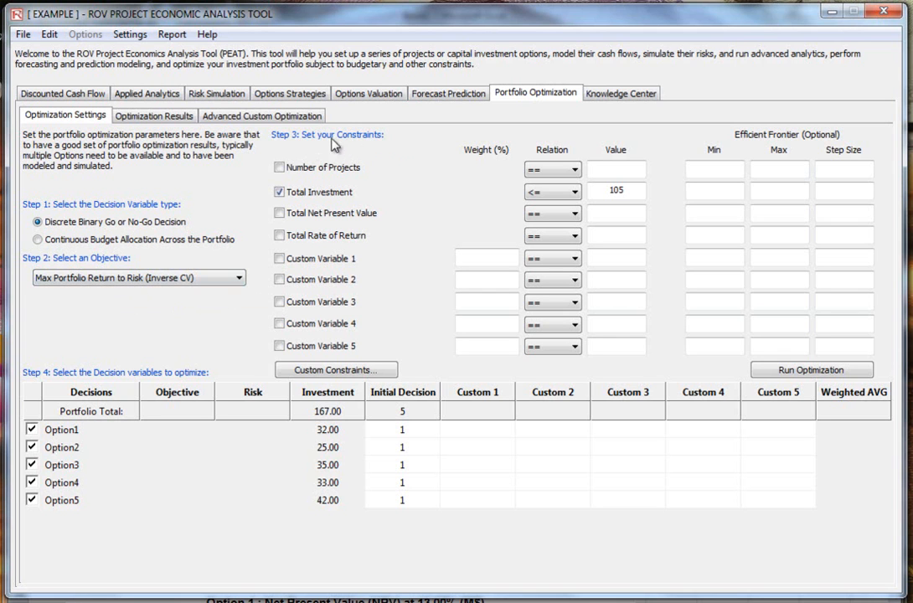
# Step: Constrain the Number of Projects to <= 3 and try to run the portfolio optimization
pyautogui.click(325, 170)
pyautogui.click(551, 170)
pyautogui.click(547, 193)
pyautogui.click(616, 170)
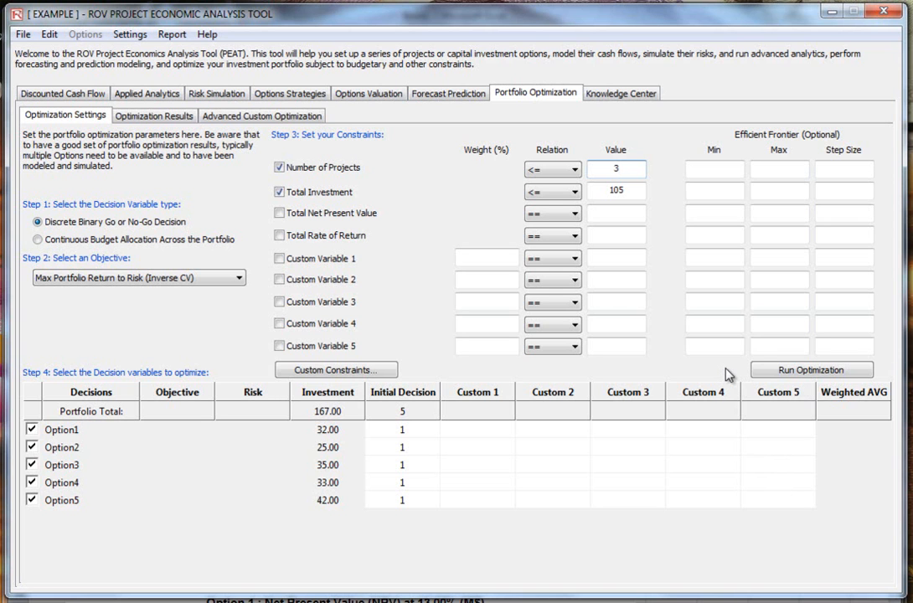
pyautogui.click(758, 374)
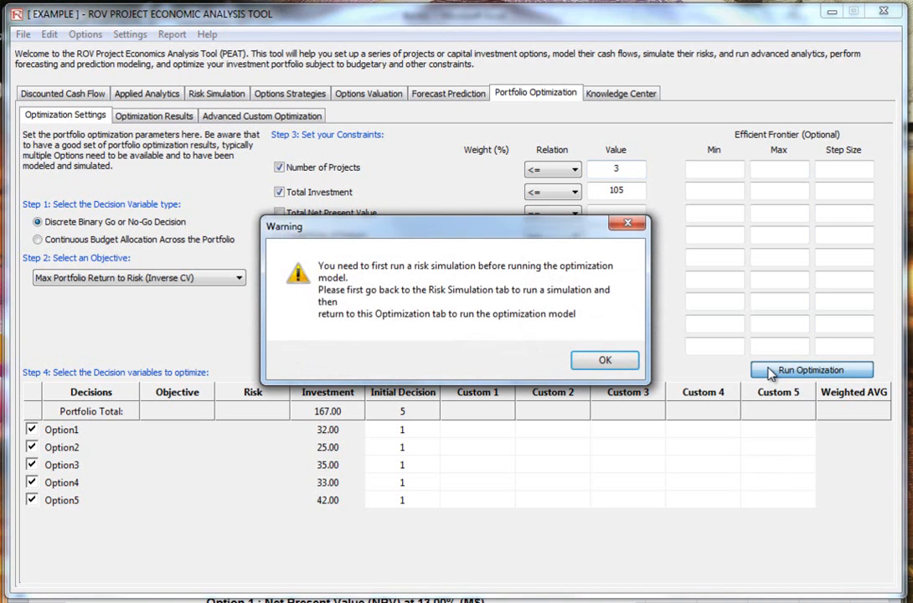
pyautogui.click(603, 360)
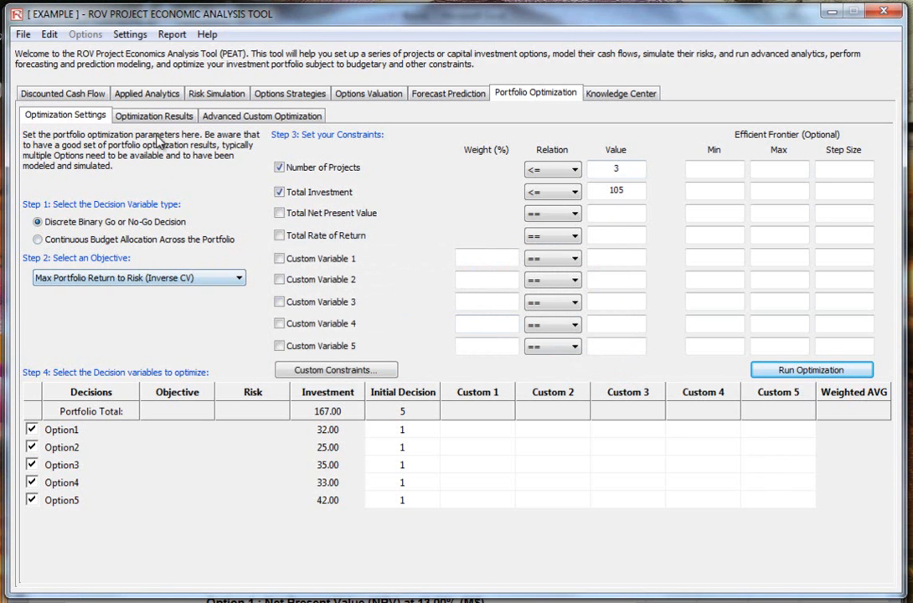
# Step: Load the saved Tax vs Discount Rate (All) simulation model and run the risk simulation for all options at once
pyautogui.click(211, 96)
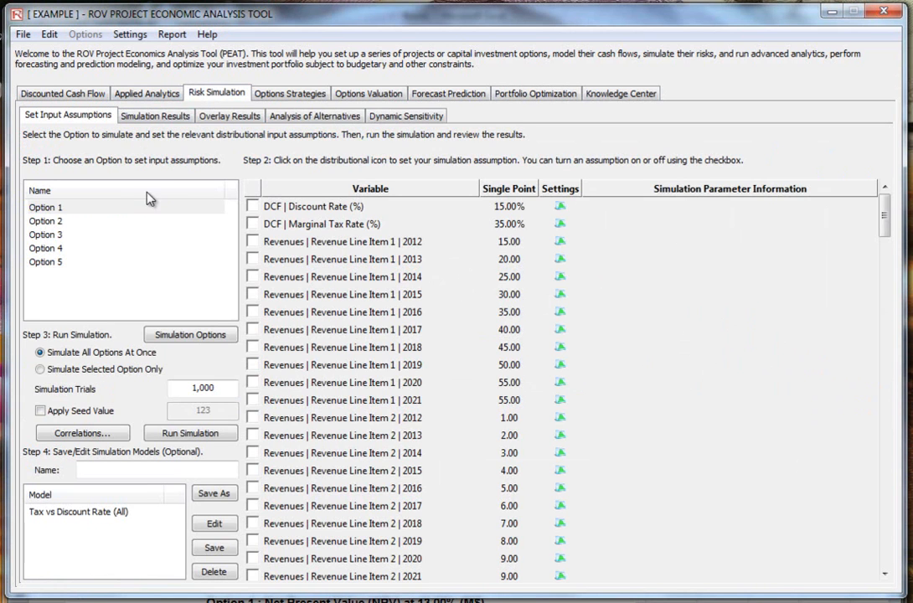
pyautogui.click(95, 209)
pyautogui.doubleClick(101, 513)
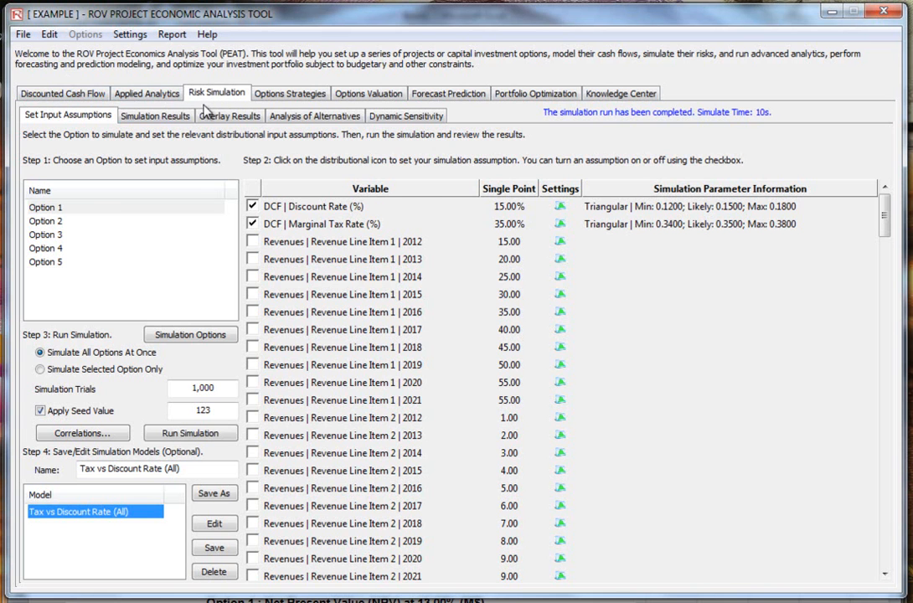
# Step: Review the simulation results for Option 1, switching the charted output variable to Internal Rate of Return (IRR)
pyautogui.click(175, 122)
pyautogui.click(253, 163)
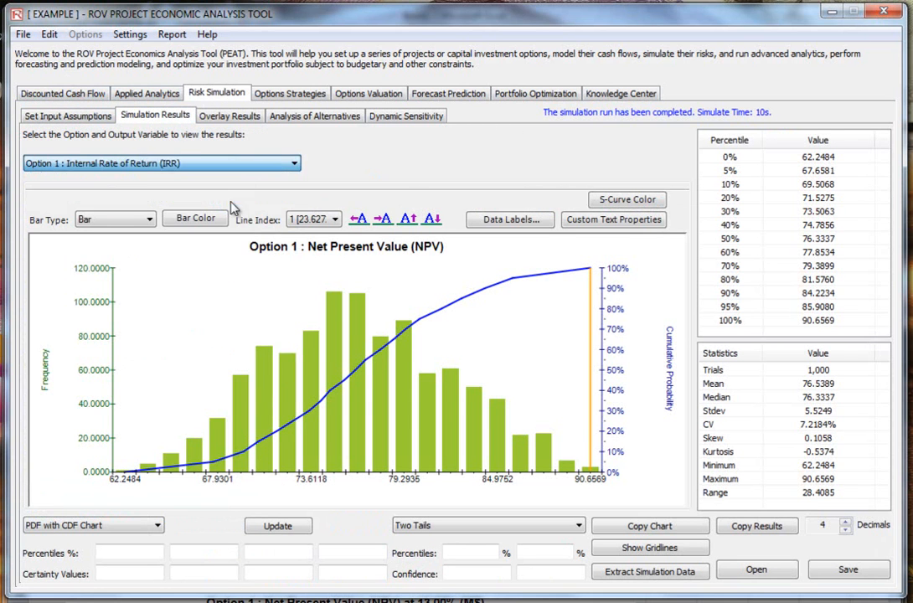
pyautogui.click(251, 198)
pyautogui.click(247, 163)
pyautogui.click(234, 178)
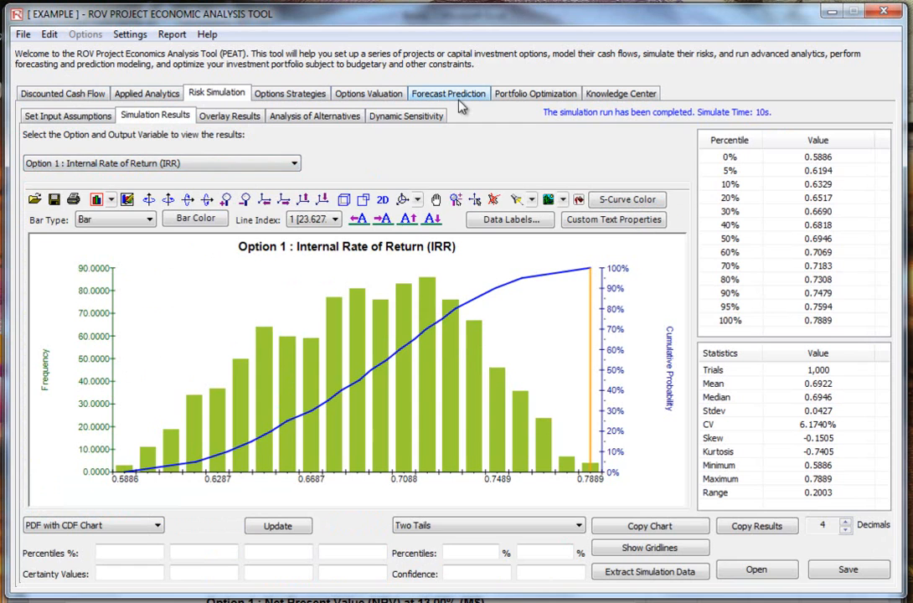
# Step: Run the portfolio optimization and examine the optimized constraints and the go or no-go decision for each option
pyautogui.click(535, 94)
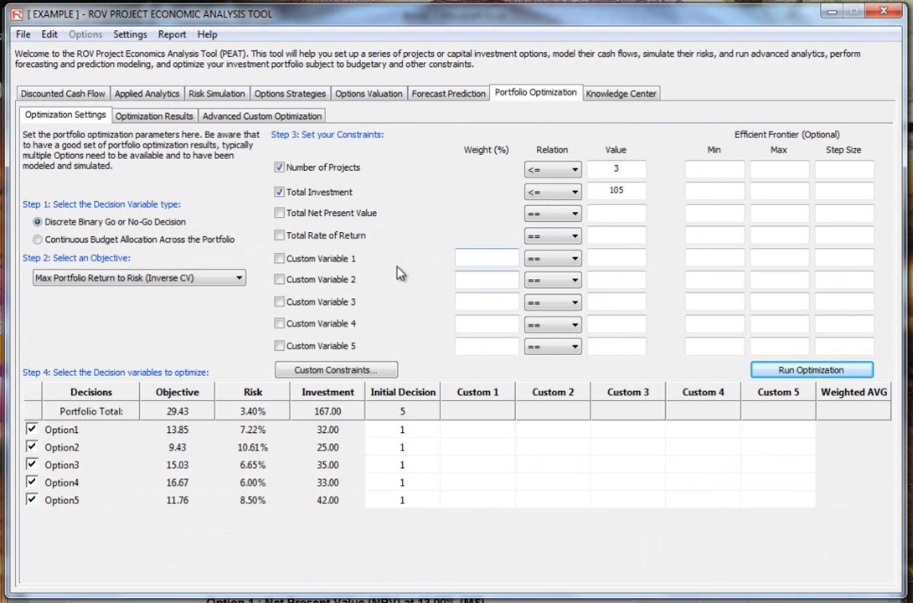
pyautogui.click(840, 374)
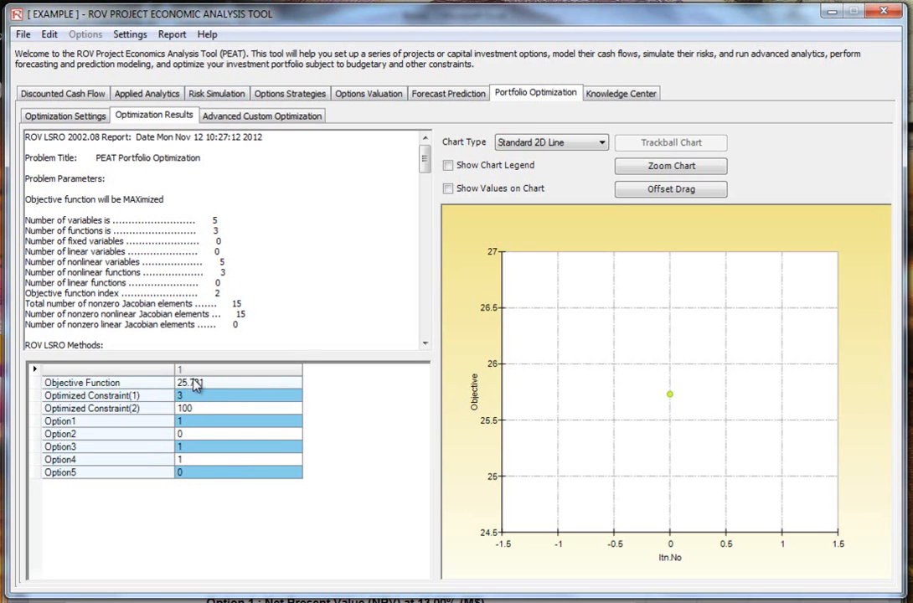
pyautogui.click(208, 410)
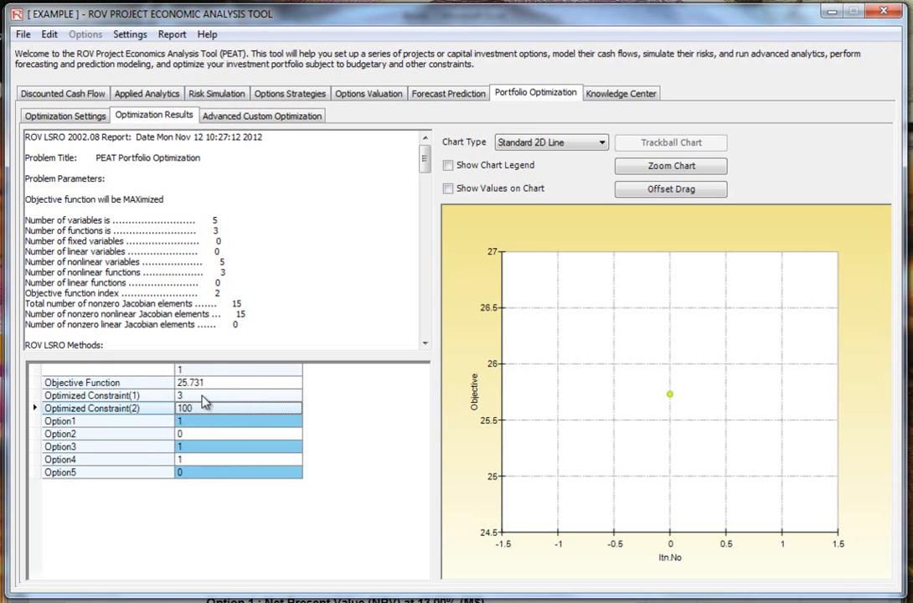
pyautogui.click(200, 399)
pyautogui.click(187, 424)
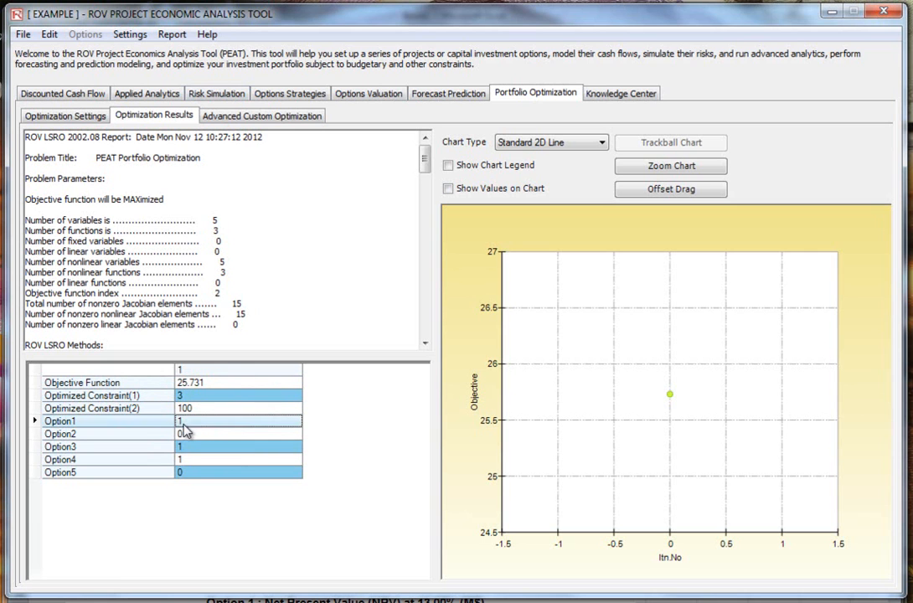
pyautogui.click(187, 448)
pyautogui.click(193, 460)
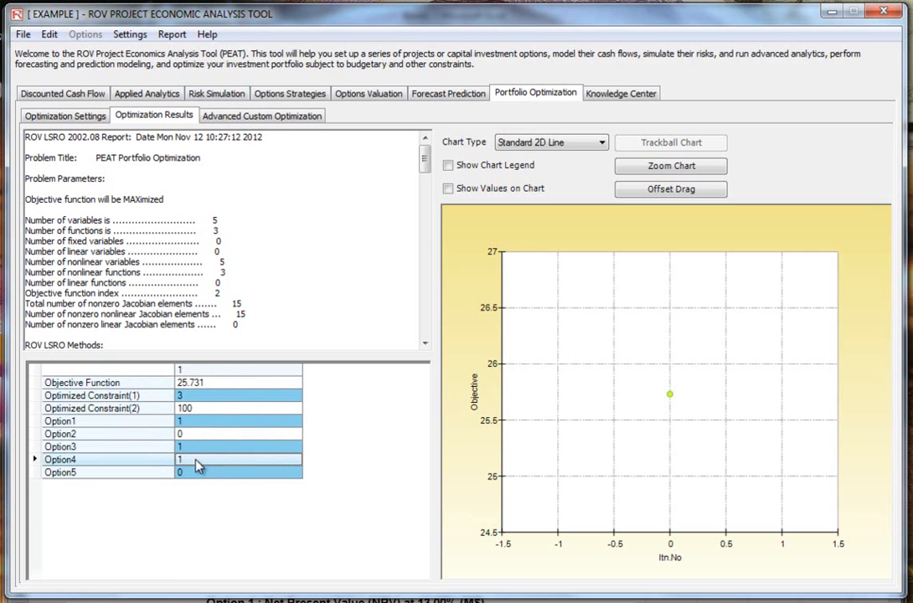
pyautogui.click(197, 423)
pyautogui.click(196, 449)
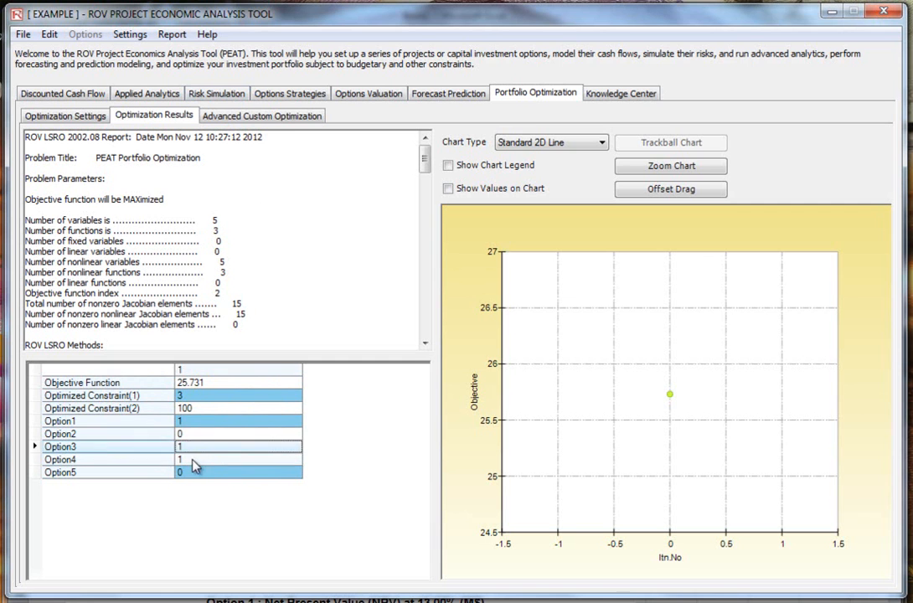
pyautogui.click(193, 461)
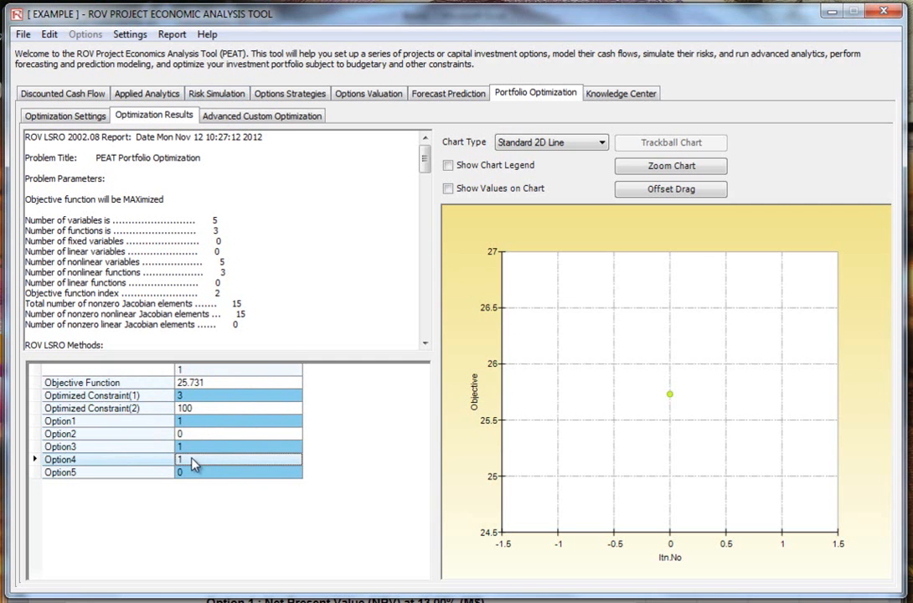
# Step: Compare the portfolio optimization's constraint settings with its results report and optimized decisions
pyautogui.click(81, 120)
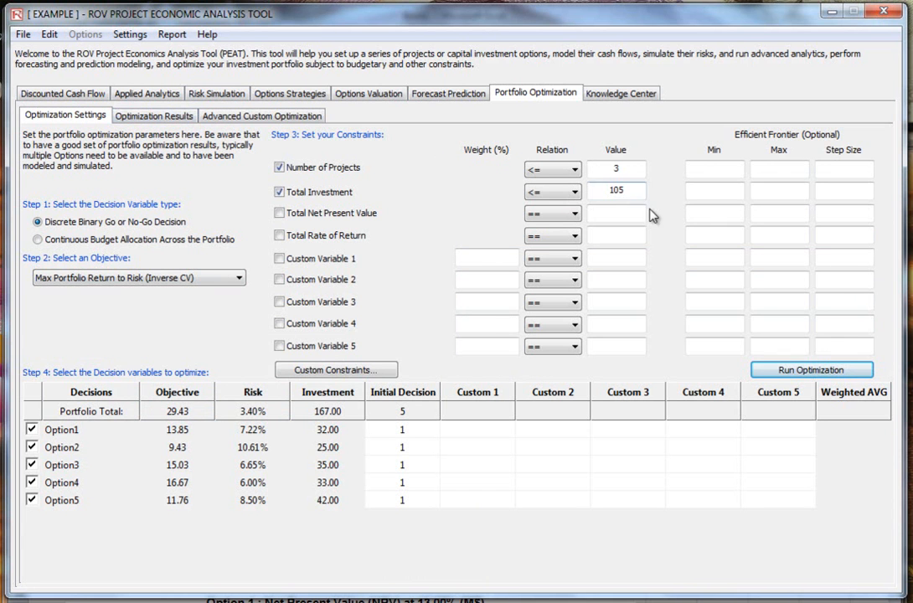
pyautogui.click(126, 113)
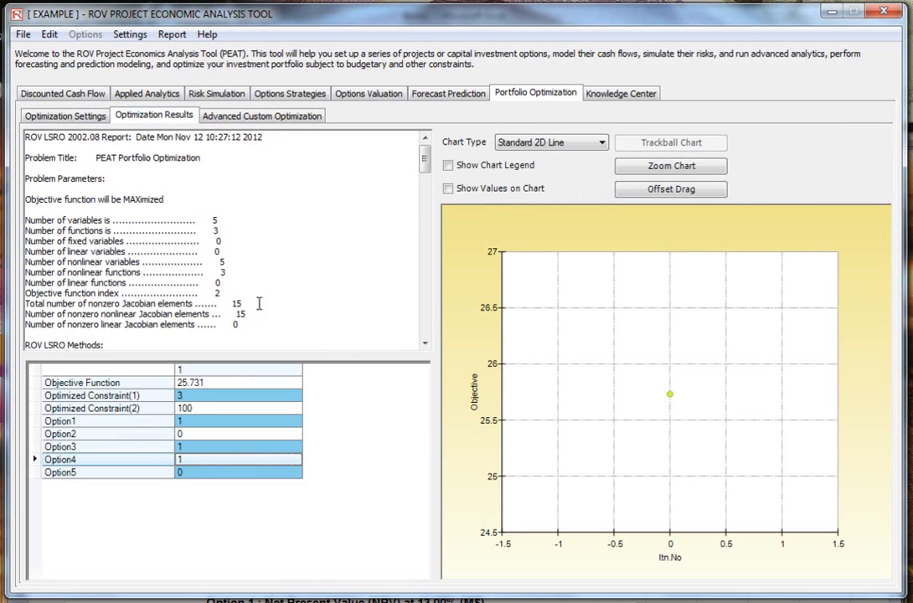
pyautogui.moveTo(425, 172)
pyautogui.mouseDown()
pyautogui.moveTo(420, 328)
pyautogui.moveTo(423, 166)
pyautogui.mouseUp()
pyautogui.click(94, 115)
pyautogui.click(116, 114)
pyautogui.click(99, 116)
pyautogui.click(117, 116)
pyautogui.click(102, 119)
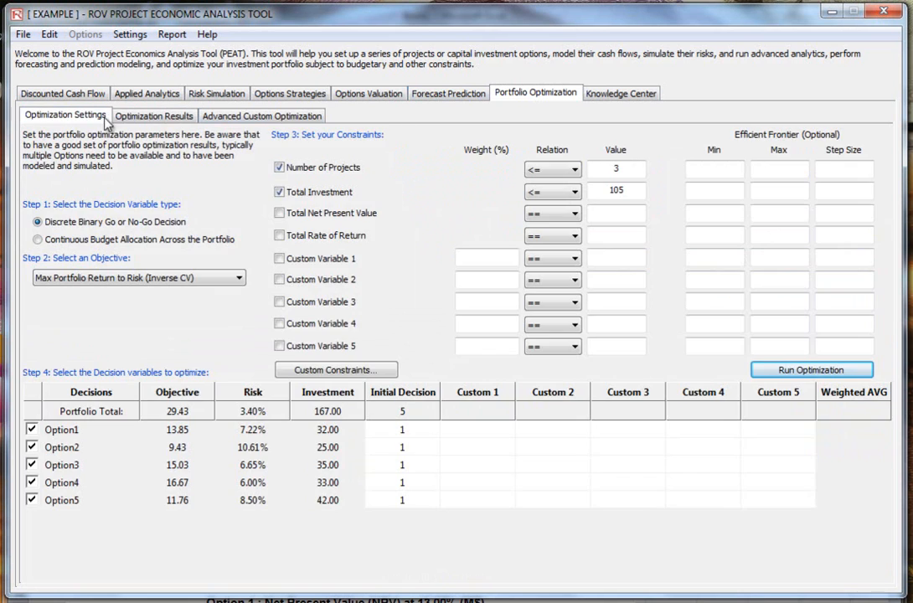
# Step: Look through the Advanced Custom Optimization sections for method, decision variables, constraints, statistics and objective
pyautogui.click(281, 119)
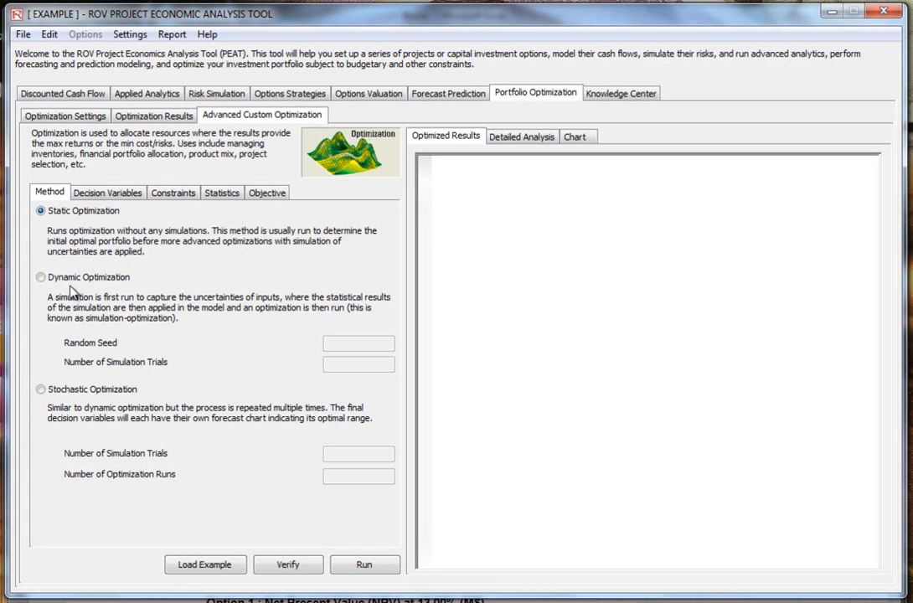
pyautogui.click(121, 194)
pyautogui.click(178, 195)
pyautogui.click(224, 195)
pyautogui.click(266, 194)
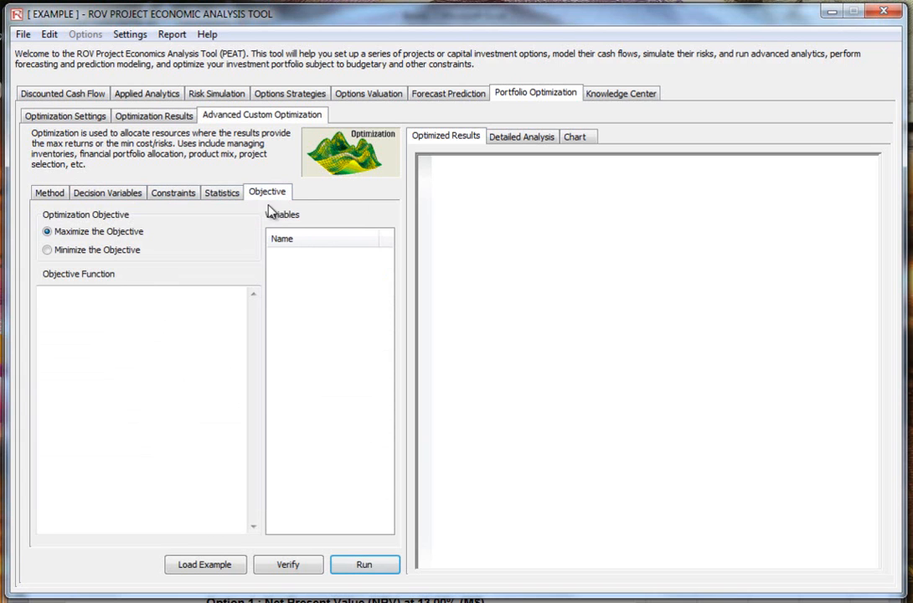
pyautogui.click(49, 193)
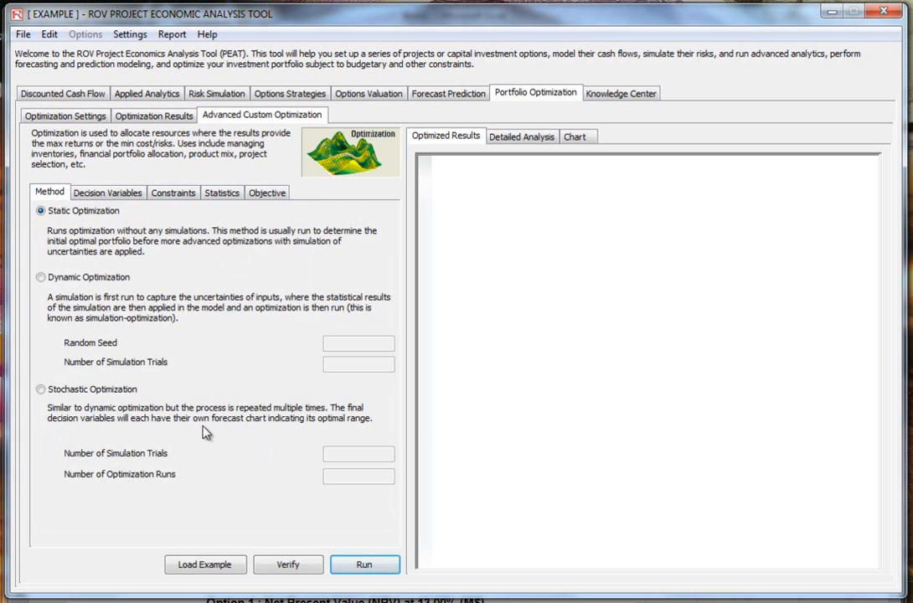
# Step: Load the example Optimization - Portfolio Optimization (Project Selection Sharpe) into the advanced custom optimization
pyautogui.click(228, 571)
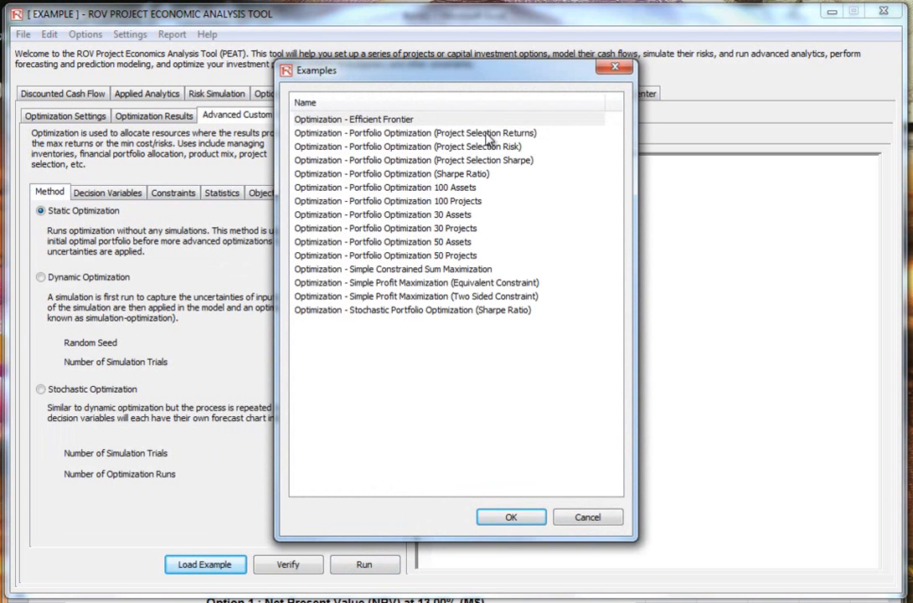
pyautogui.click(466, 162)
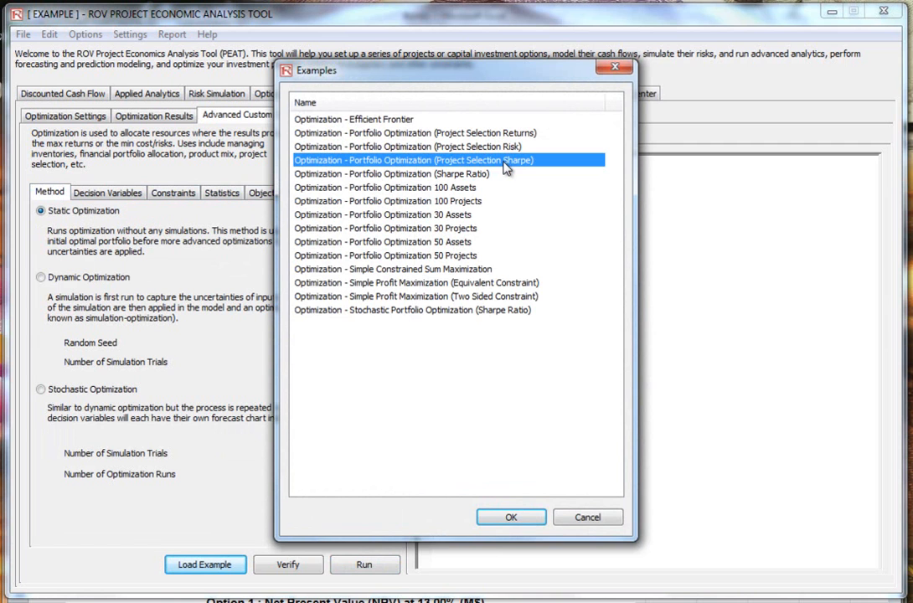
pyautogui.click(509, 520)
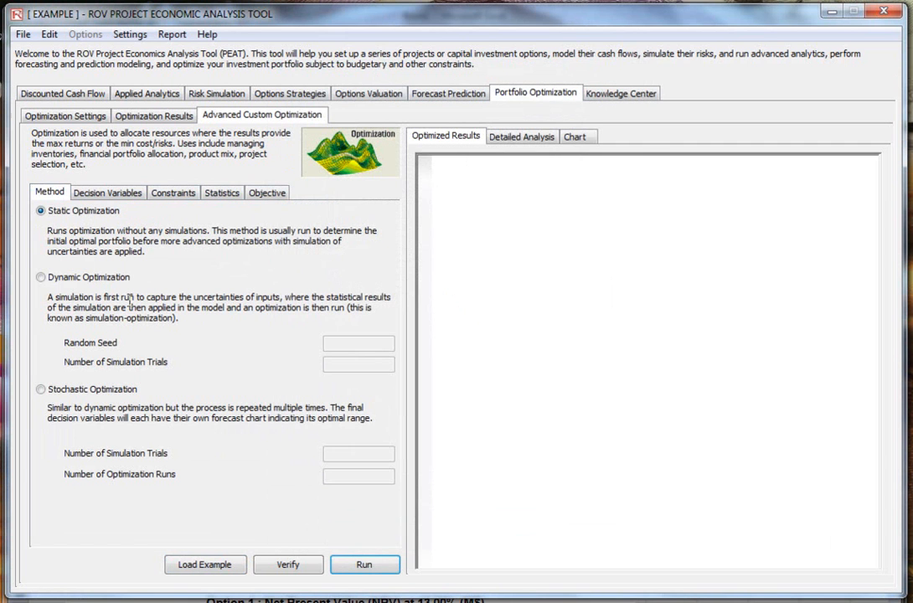
# Step: Review the example's decision variables and inspect the full expression of the first constraint, limited to <=5000, cancelling the edit
pyautogui.click(124, 193)
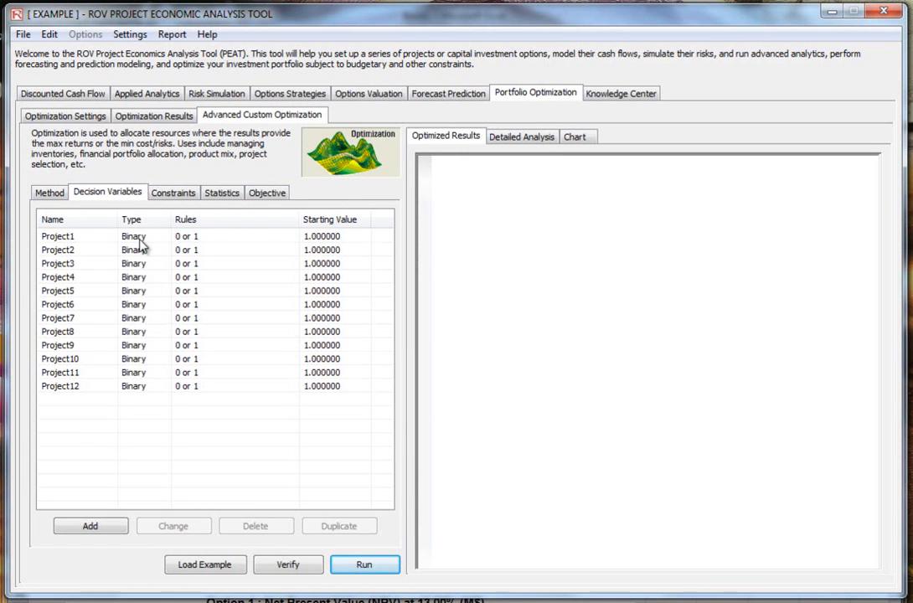
pyautogui.click(173, 193)
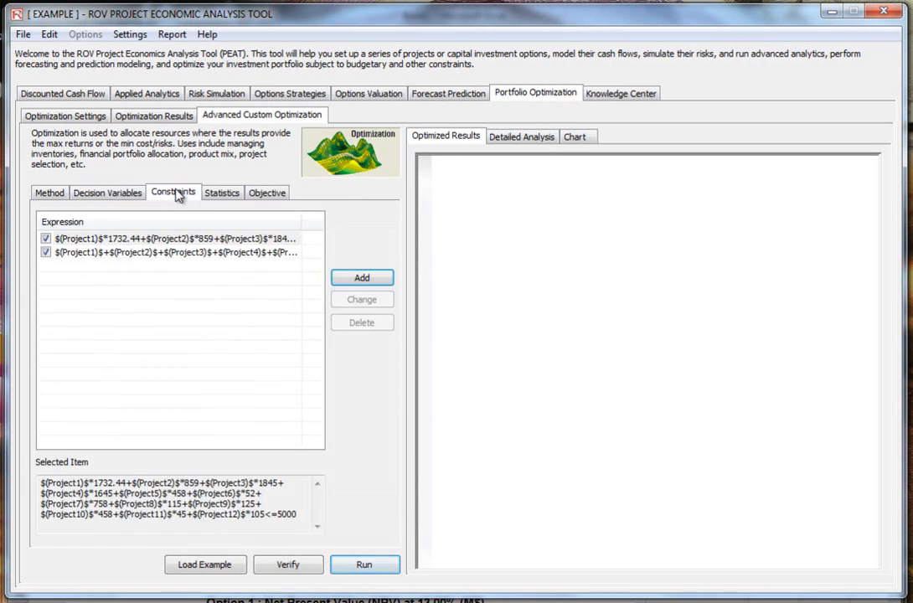
pyautogui.click(255, 238)
pyautogui.click(362, 299)
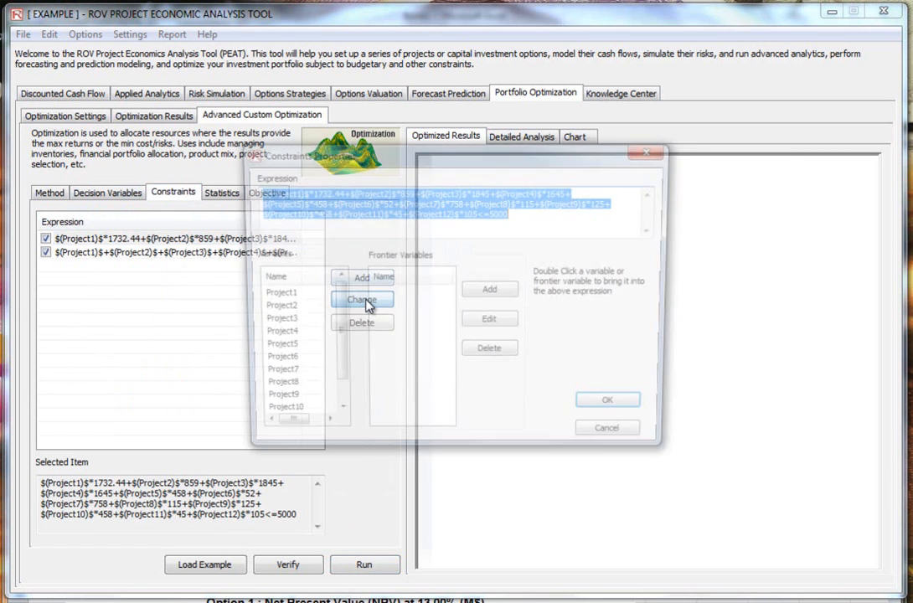
pyautogui.click(519, 217)
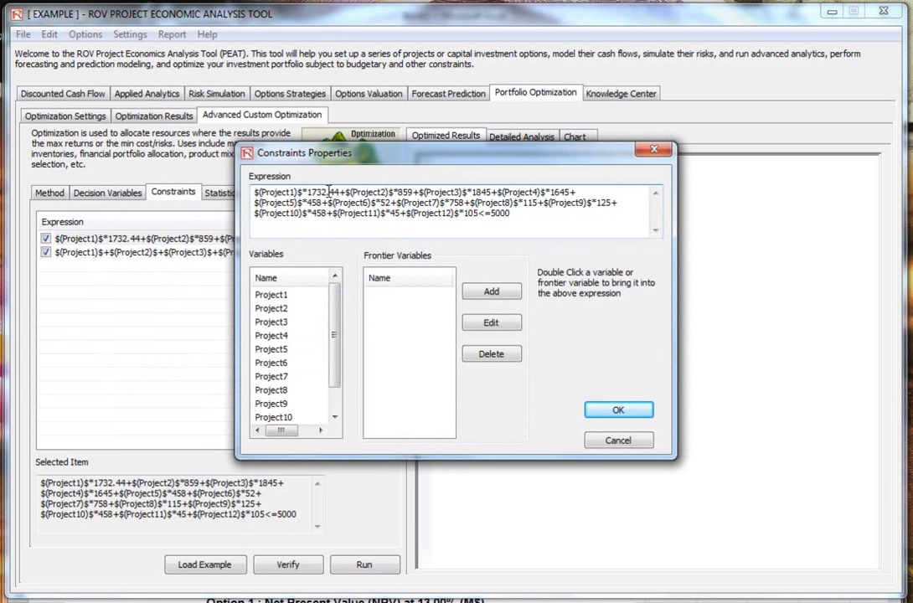
pyautogui.click(610, 444)
# Step: Inspect the full expression of the second constraint, which limits the sum of projects to <=6, and cancel the edit
pyautogui.click(251, 252)
pyautogui.click(362, 300)
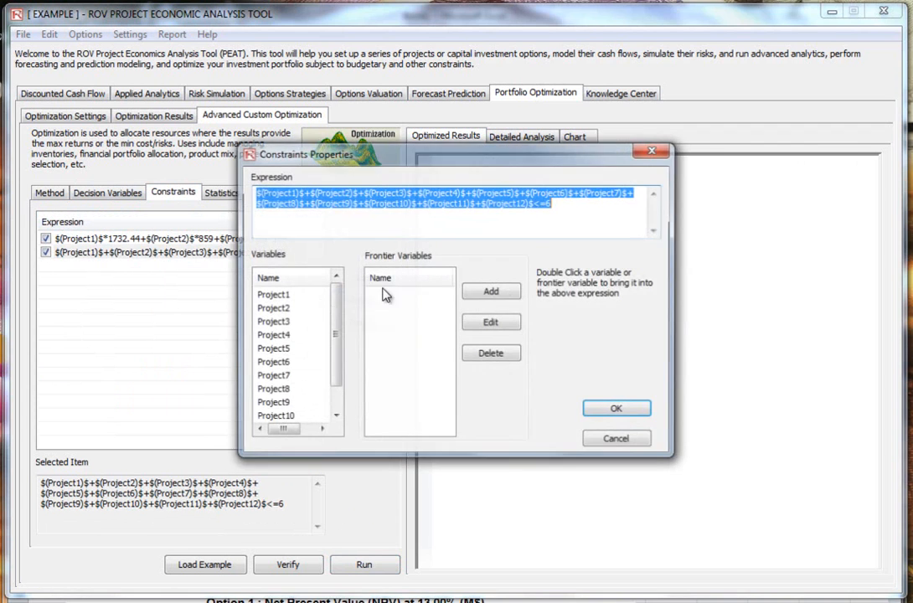
pyautogui.click(566, 201)
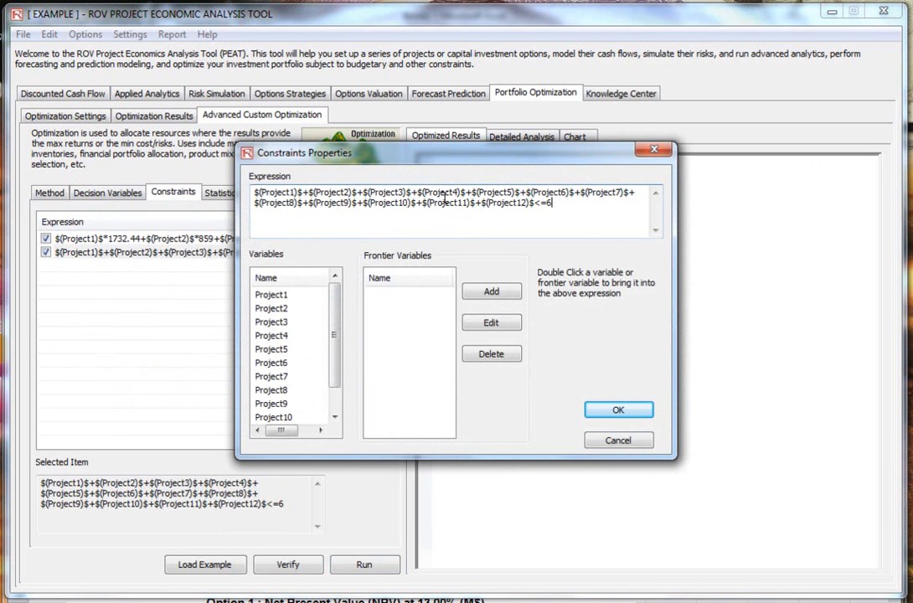
pyautogui.moveTo(555, 202); pyautogui.dragTo(532, 206)
pyautogui.click(616, 439)
# Step: Look at the example's statistics settings and examine the numerator and square-root parts of its objective function
pyautogui.click(231, 194)
pyautogui.click(269, 194)
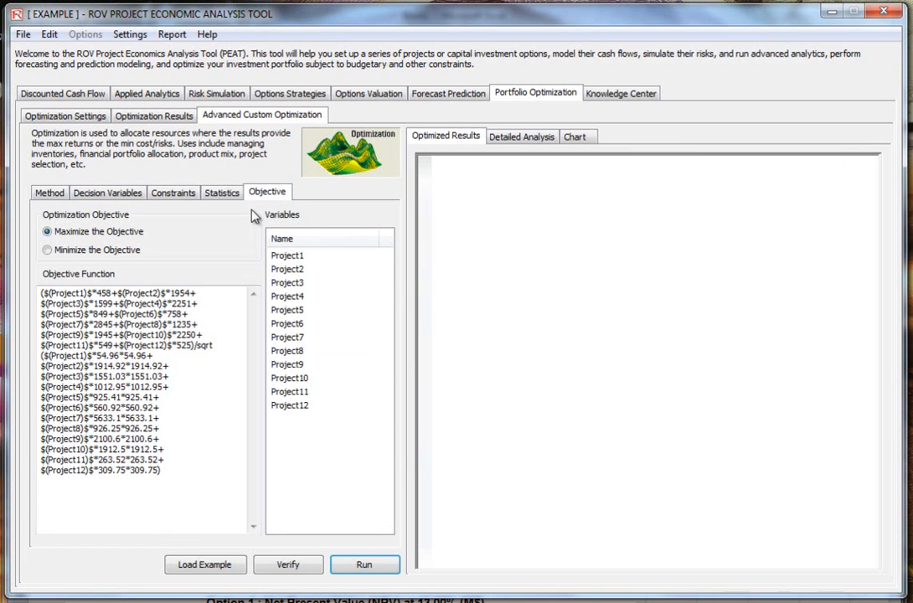
pyautogui.click(175, 477)
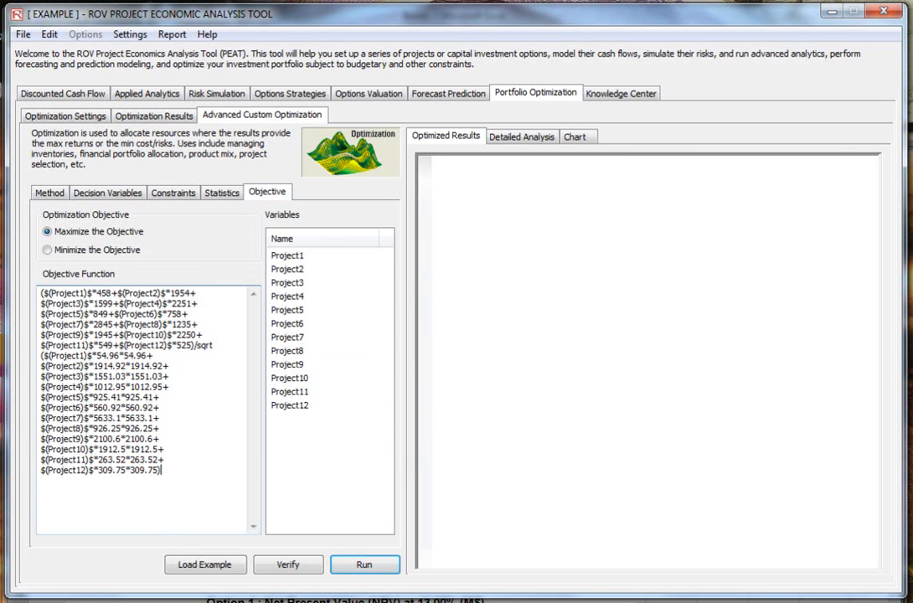
pyautogui.moveTo(170, 478); pyautogui.dragTo(42, 293)
pyautogui.moveTo(148, 345); pyautogui.dragTo(148, 356)
pyautogui.click(162, 448)
# Step: Run the custom optimization and look through its detailed analysis, chart and optimized results
pyautogui.click(356, 565)
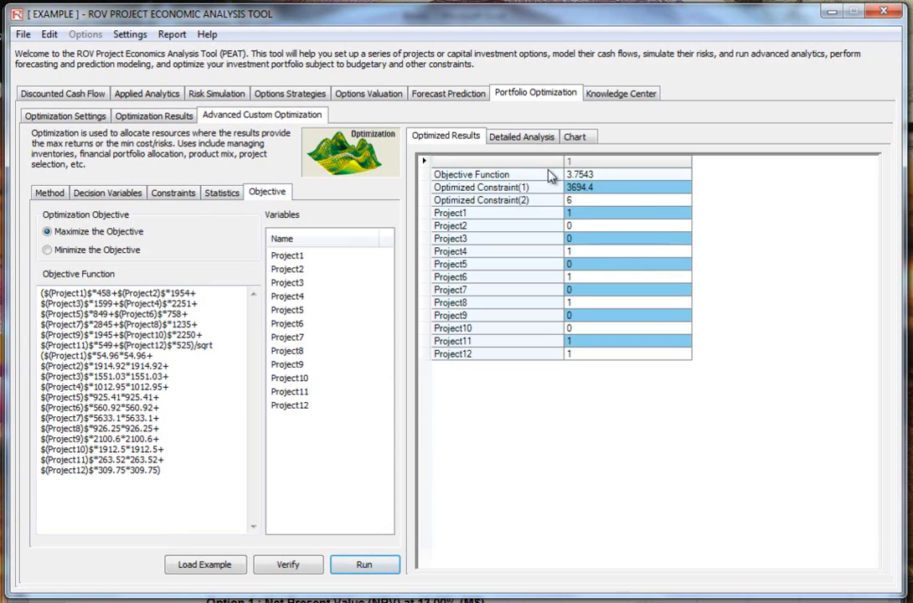
pyautogui.click(526, 138)
pyautogui.click(577, 137)
pyautogui.click(444, 136)
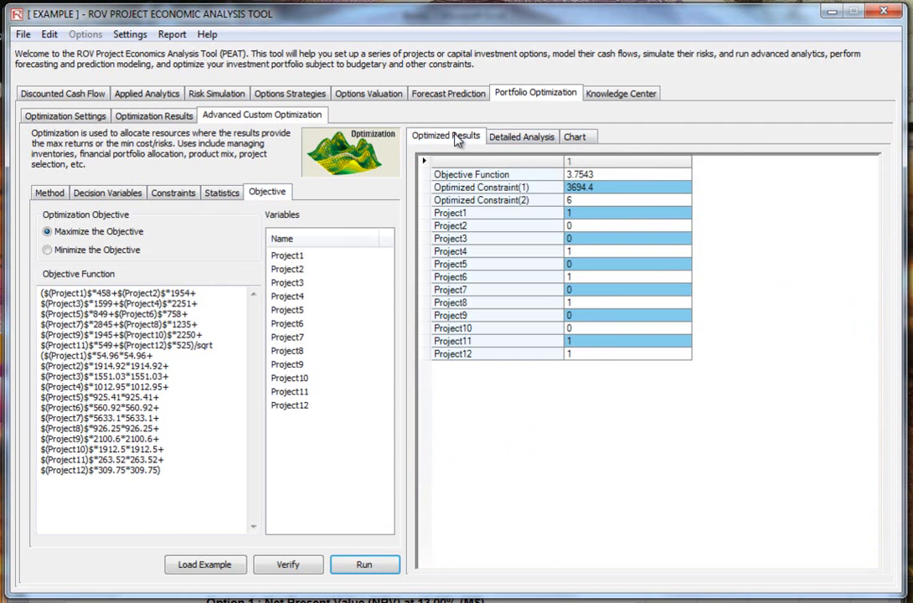
# Step: Examine the first optimized constraint and which of the twelve projects are selected in the optimized results
pyautogui.click(584, 190)
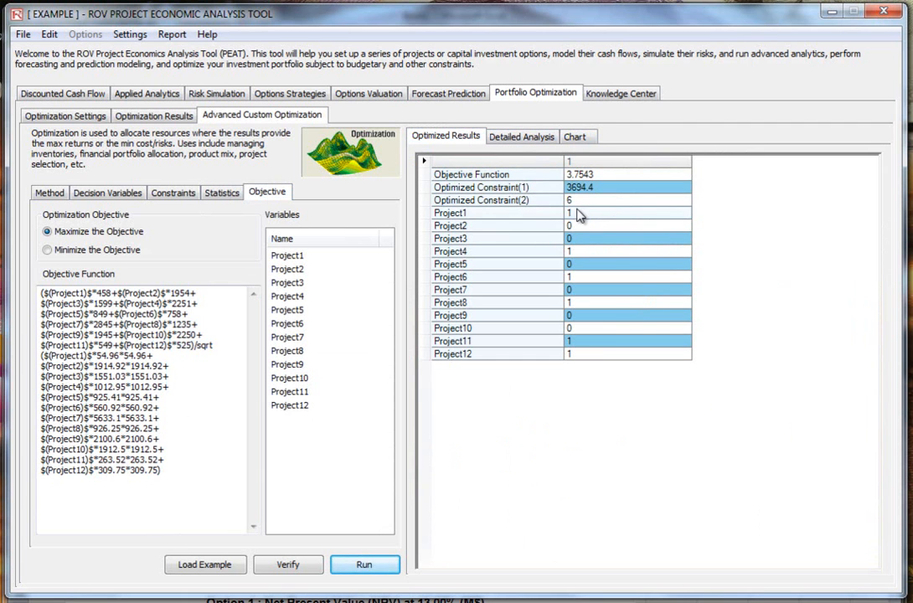
pyautogui.click(577, 214)
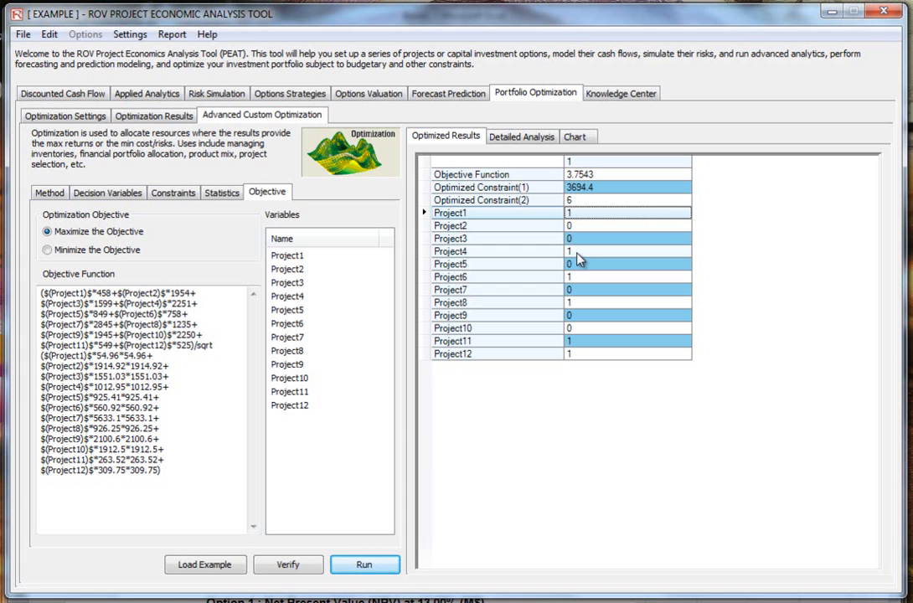
pyautogui.click(576, 252)
pyautogui.click(578, 277)
pyautogui.click(570, 304)
pyautogui.click(577, 342)
pyautogui.click(578, 354)
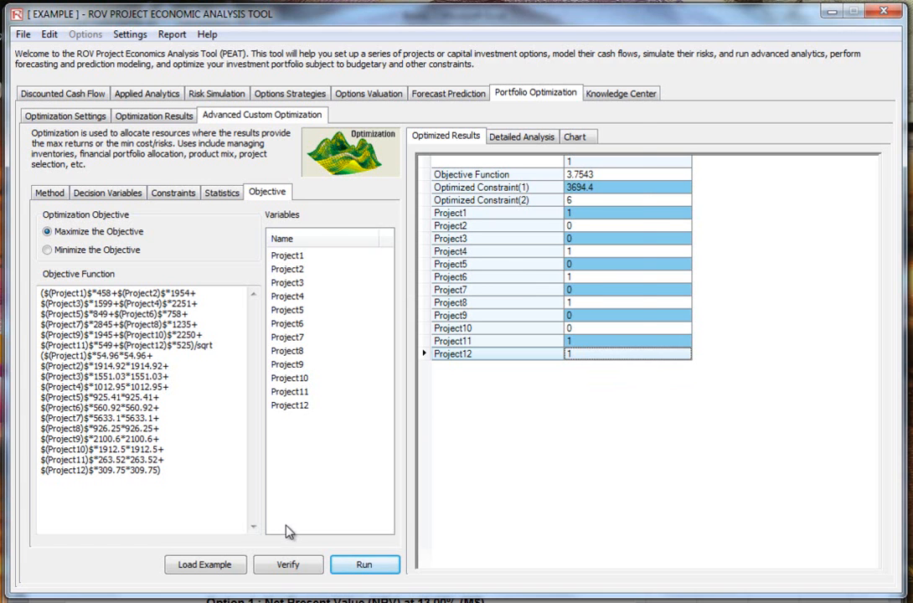
# Step: Load the Optimization - Efficient Frontier example and run the custom optimization
pyautogui.click(209, 563)
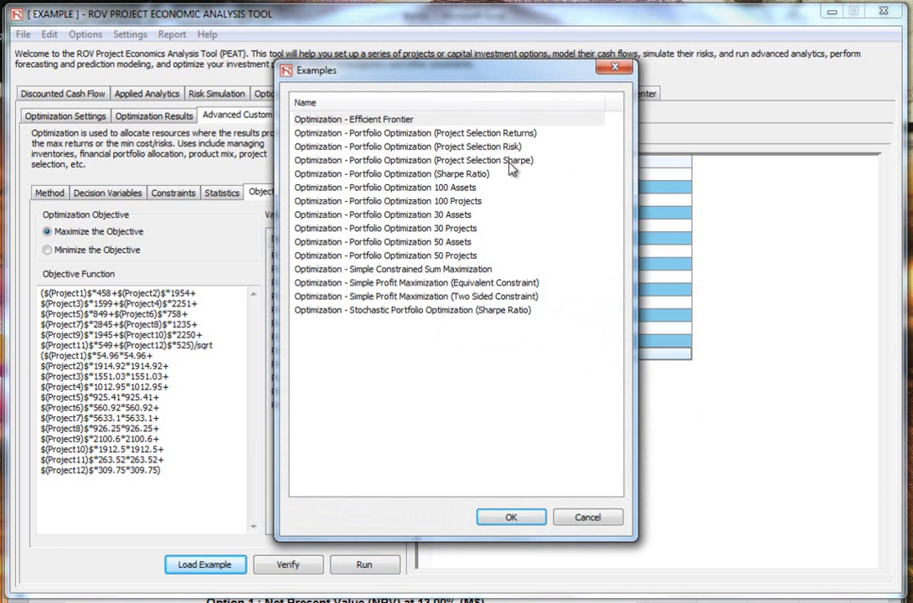
pyautogui.click(420, 122)
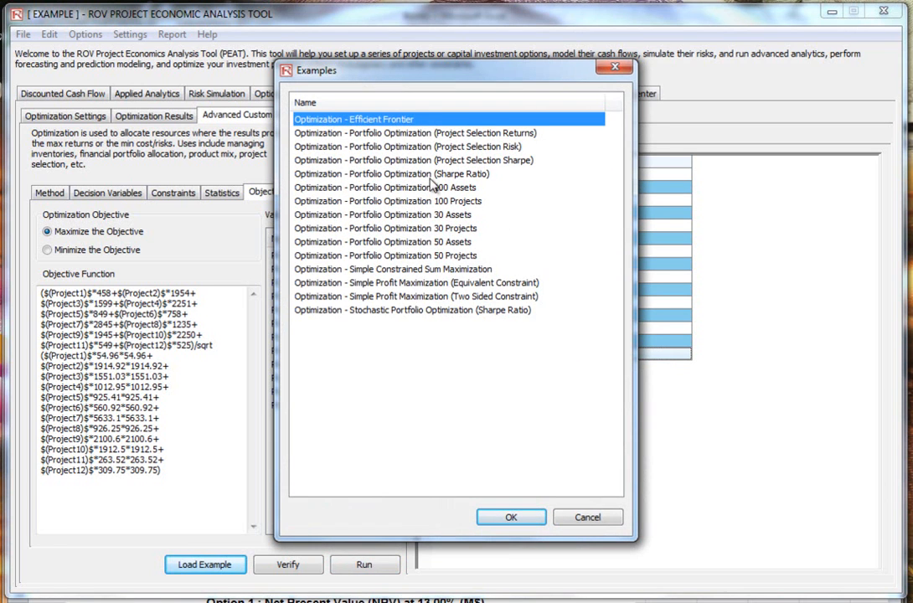
pyautogui.click(524, 519)
pyautogui.click(369, 565)
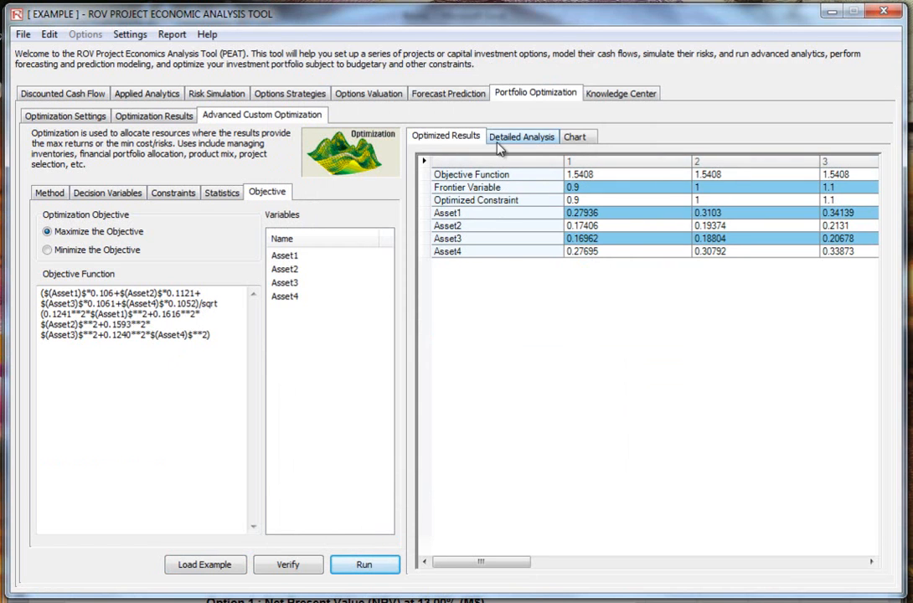
# Step: Look through the efficient frontier run's detailed analysis, chart and optimized results, and return to the portfolio's Optimization Settings
pyautogui.click(521, 136)
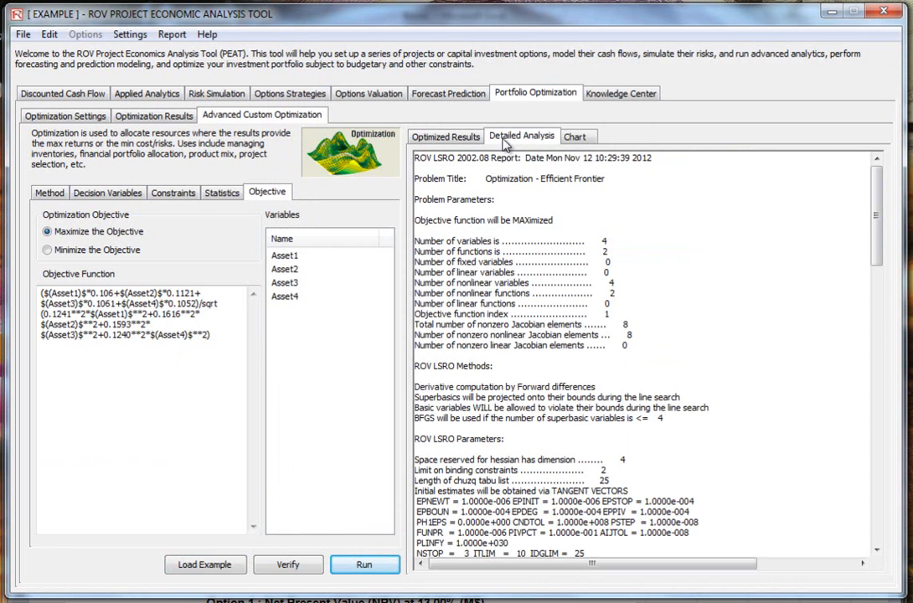
pyautogui.click(578, 138)
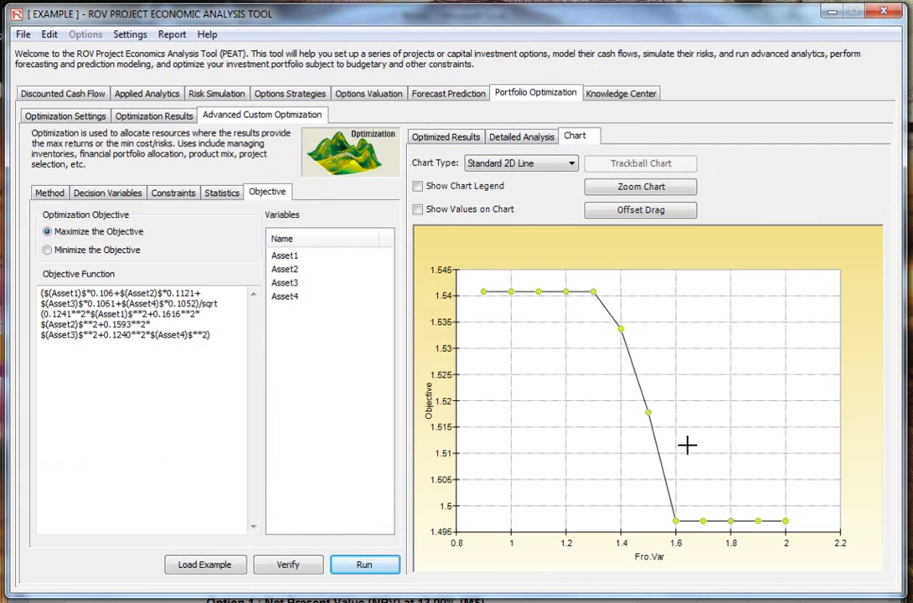
pyautogui.click(453, 136)
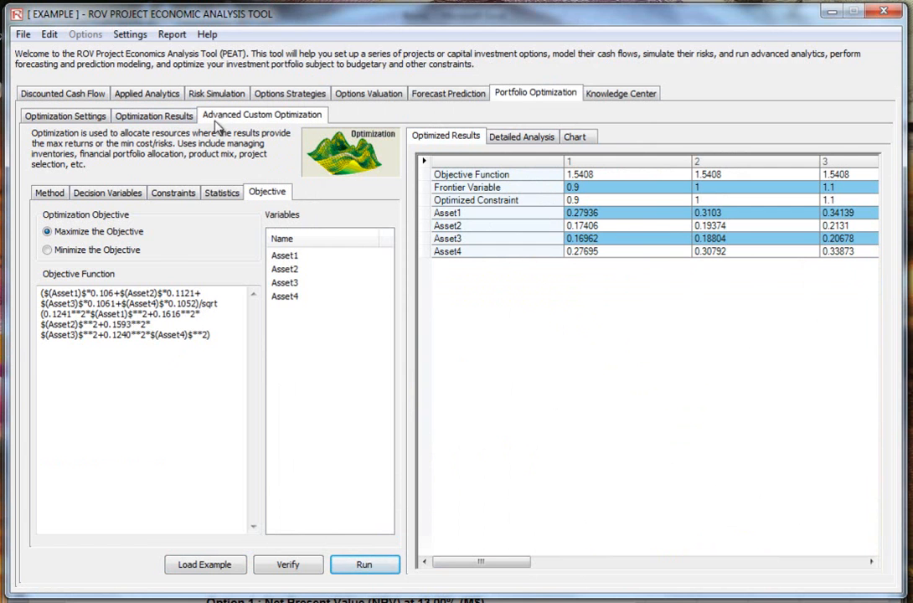
pyautogui.click(155, 116)
pyautogui.click(65, 116)
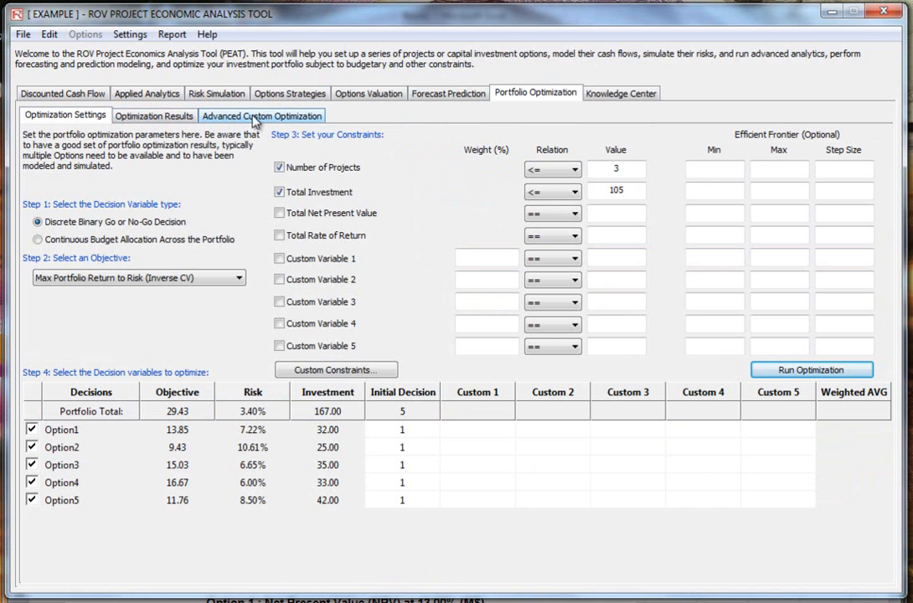
# Step: Look over the Knowledge Center's step-by-step procedures, basic project economics lessons and getting started videos, ending on the procedures
pyautogui.click(624, 95)
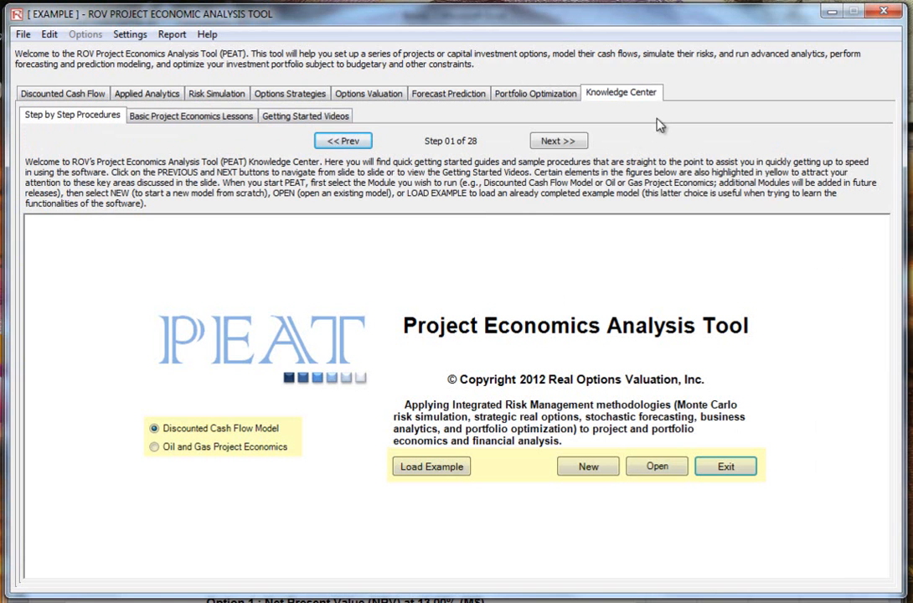
pyautogui.click(172, 118)
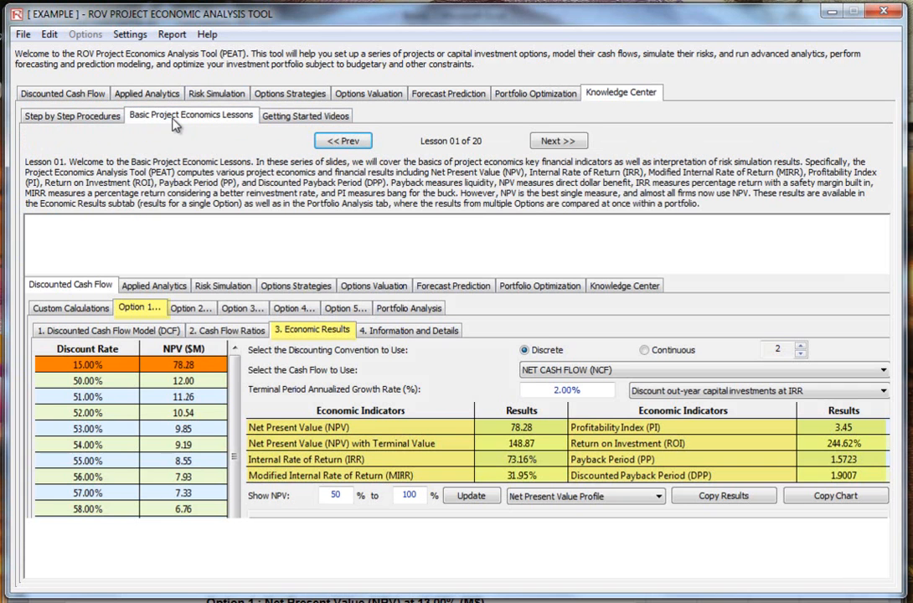
pyautogui.click(281, 119)
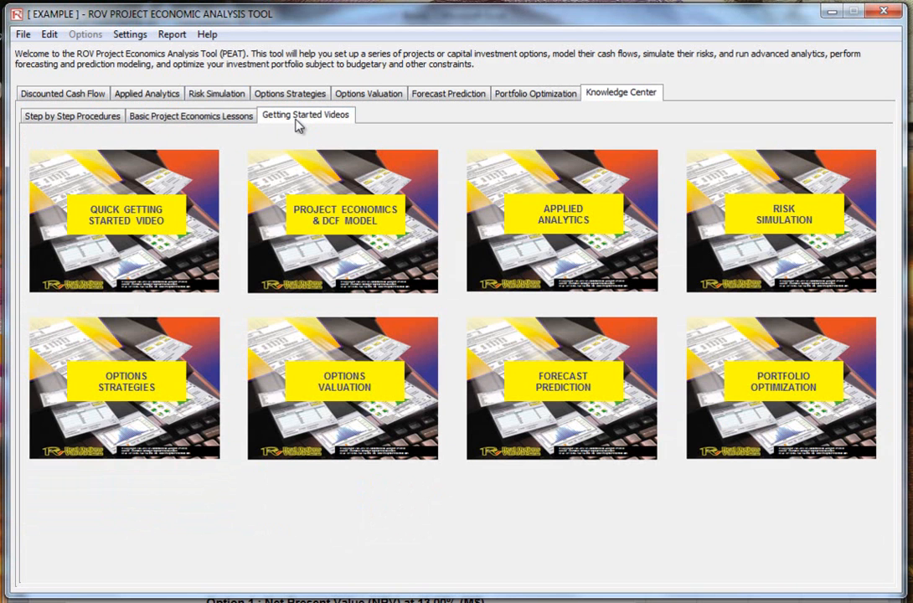
pyautogui.click(83, 119)
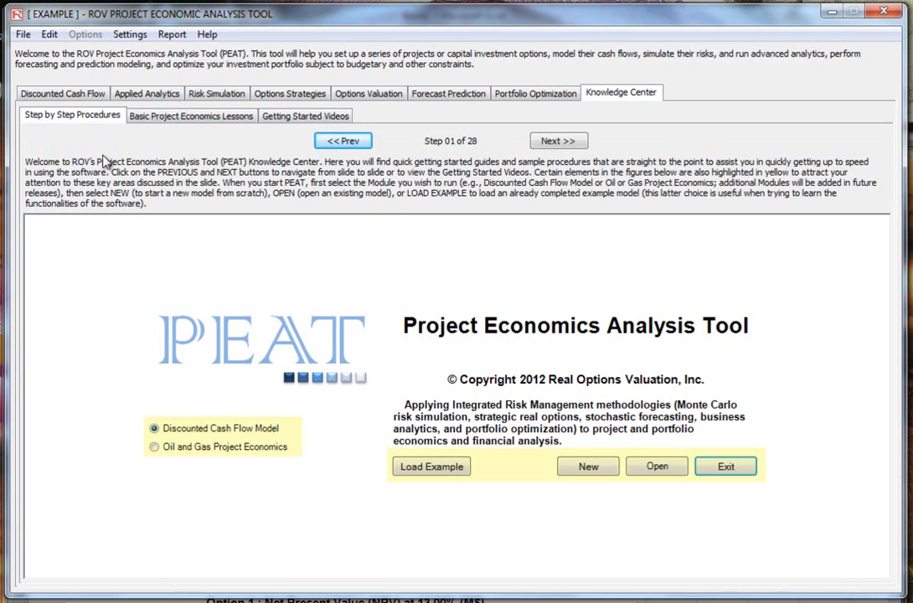
# Step: Page through the Step by Step Procedures slides from step 01 to step 15 of 28
pyautogui.click(562, 142)
pyautogui.click(346, 118)
pyautogui.click(571, 141)
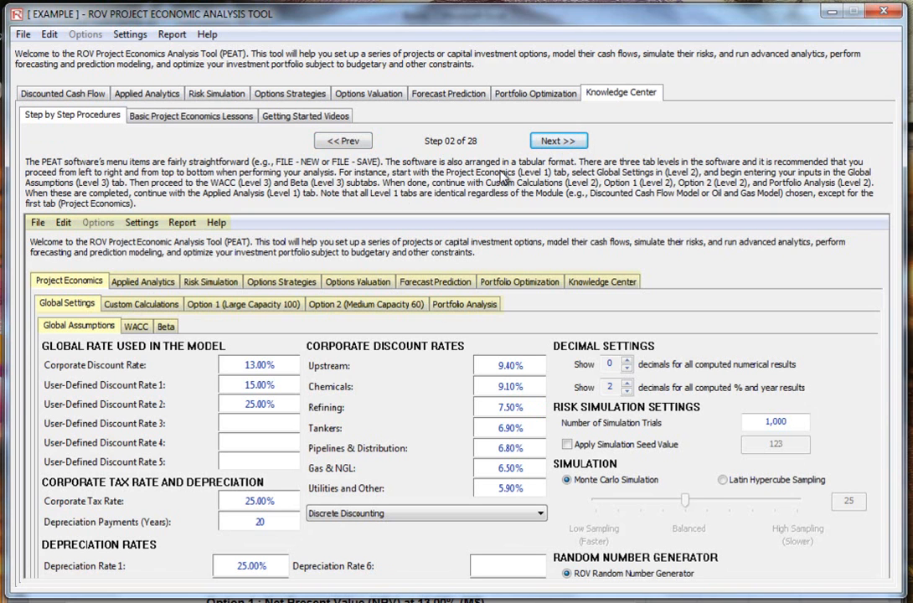
pyautogui.click(558, 144)
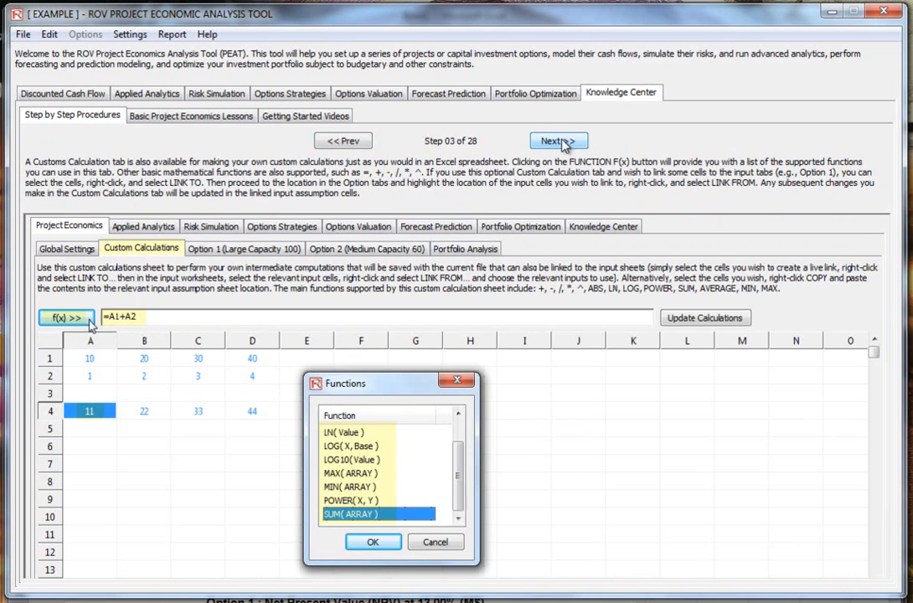
pyautogui.click(560, 142)
pyautogui.click(559, 143)
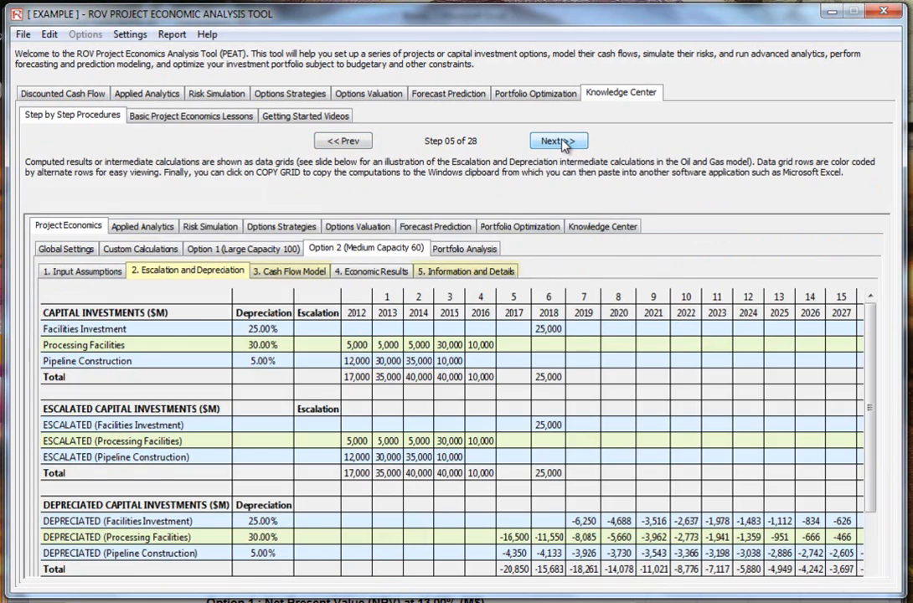
pyautogui.click(559, 143)
pyautogui.click(560, 142)
pyautogui.click(560, 142)
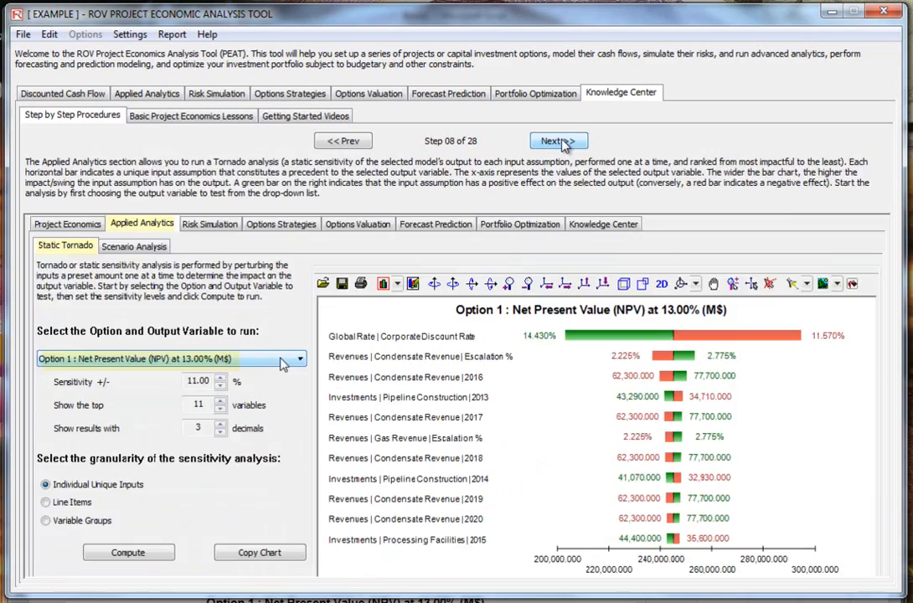
pyautogui.click(560, 143)
pyautogui.click(560, 143)
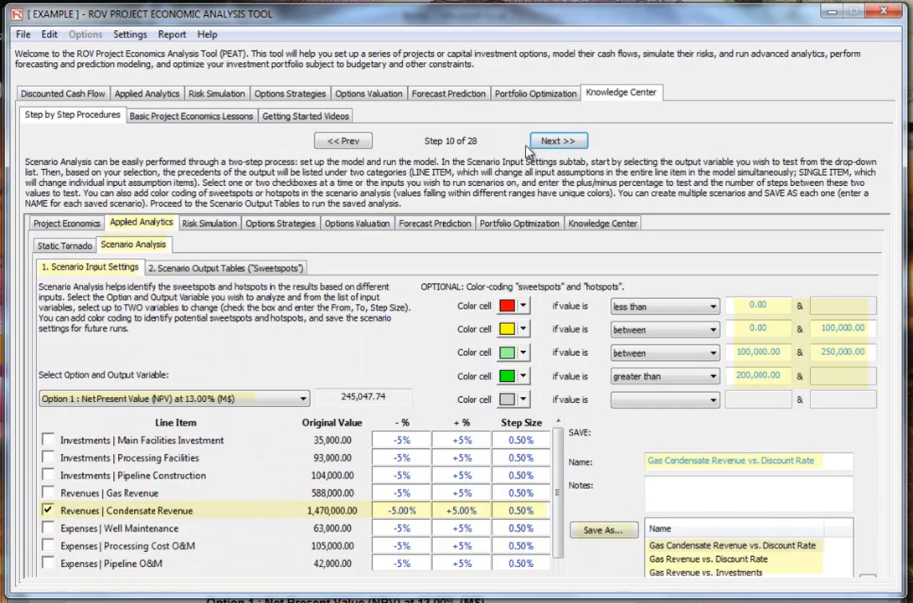
pyautogui.click(556, 143)
pyautogui.click(549, 143)
pyautogui.click(548, 143)
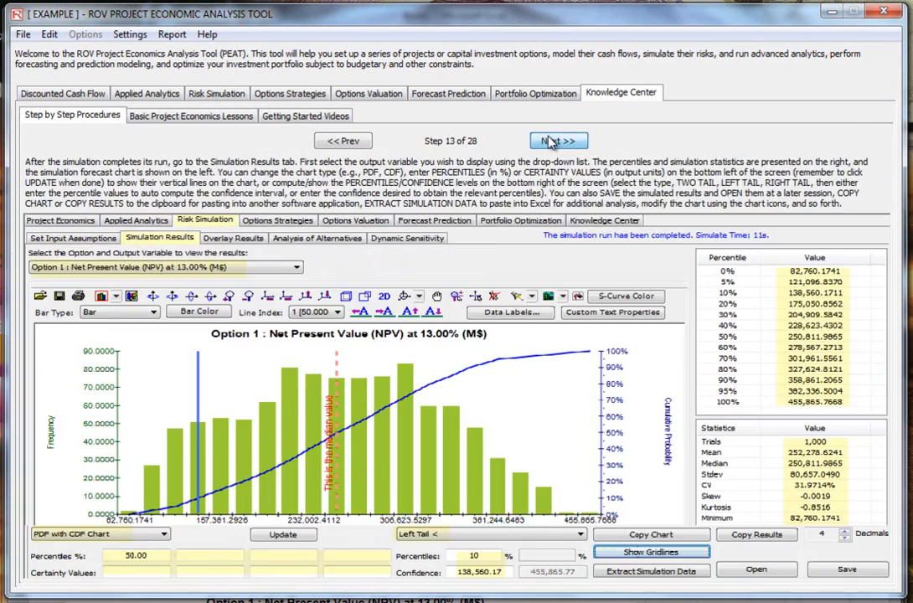
pyautogui.click(548, 143)
pyautogui.click(549, 144)
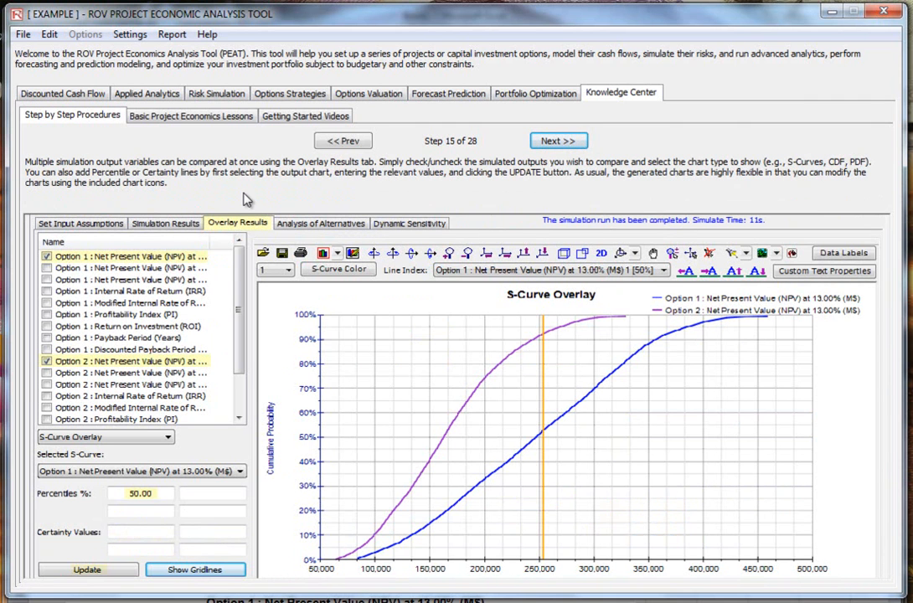
# Step: Page through the Basic Project Economics Lessons from lesson 01 to lesson 13 of 20
pyautogui.click(199, 117)
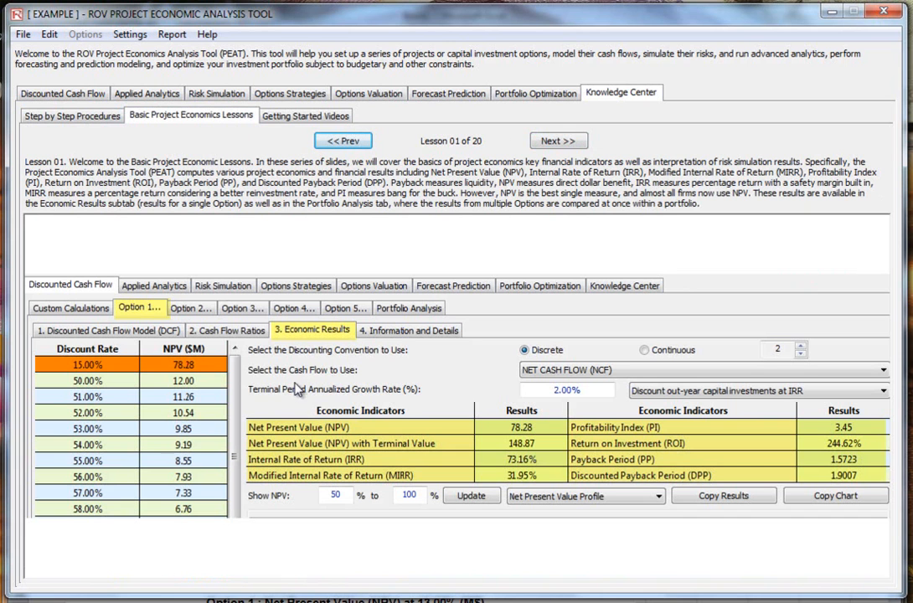
pyautogui.click(568, 143)
pyautogui.click(571, 146)
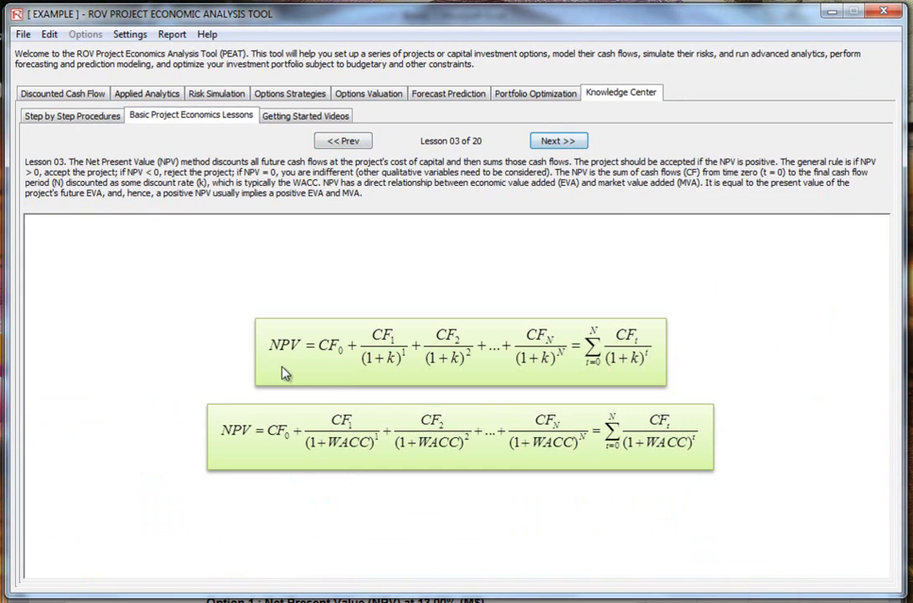
pyautogui.click(559, 143)
pyautogui.click(559, 144)
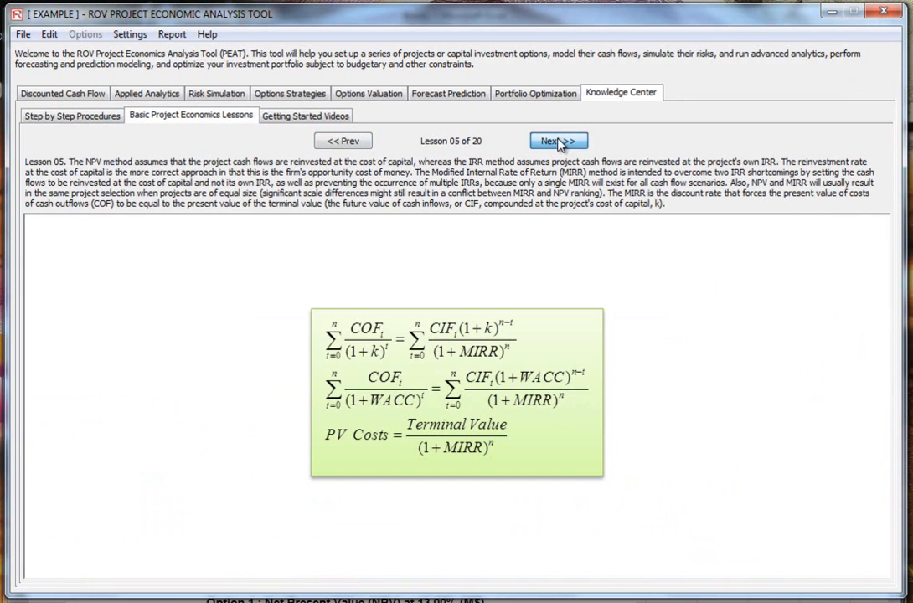
pyautogui.click(560, 143)
pyautogui.click(559, 143)
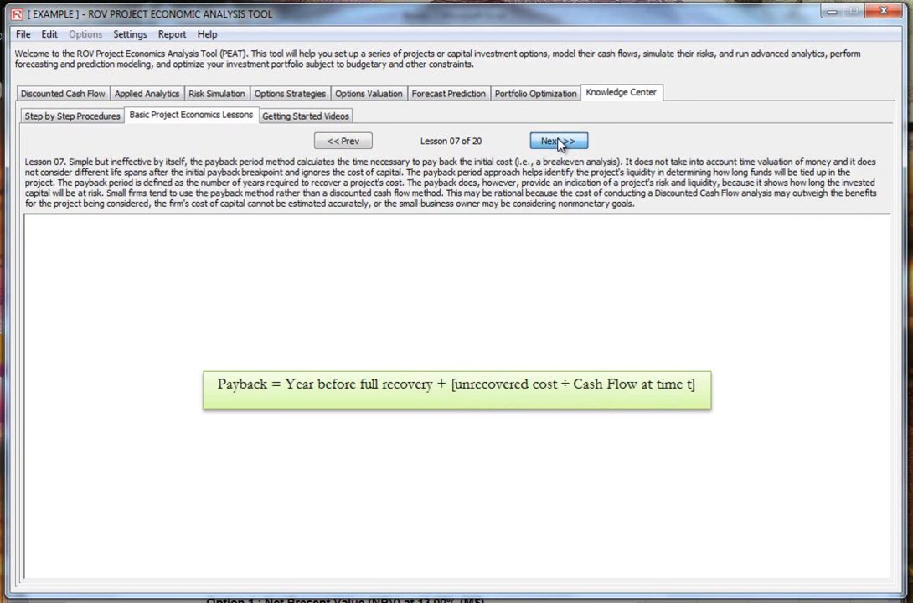
pyautogui.click(560, 143)
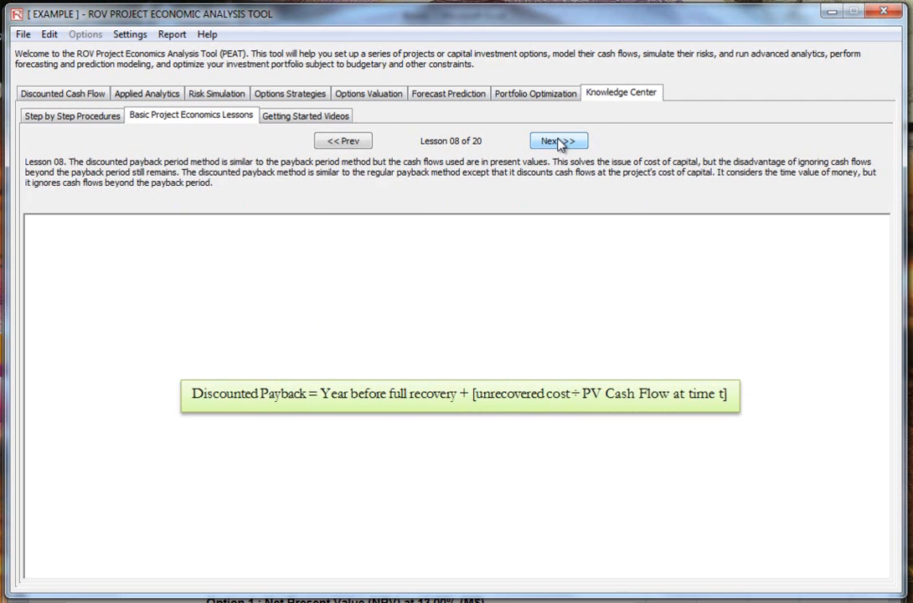
pyautogui.click(560, 143)
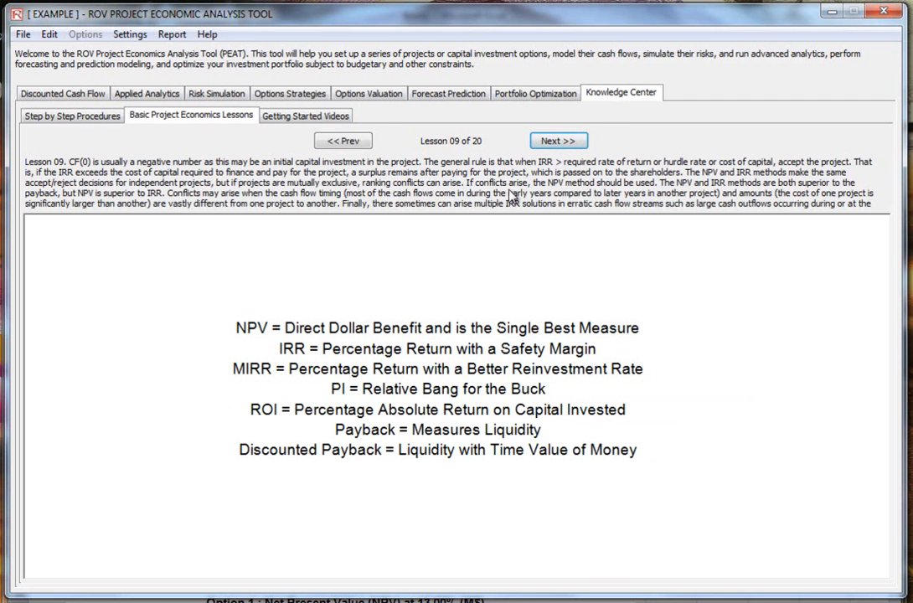
pyautogui.click(554, 142)
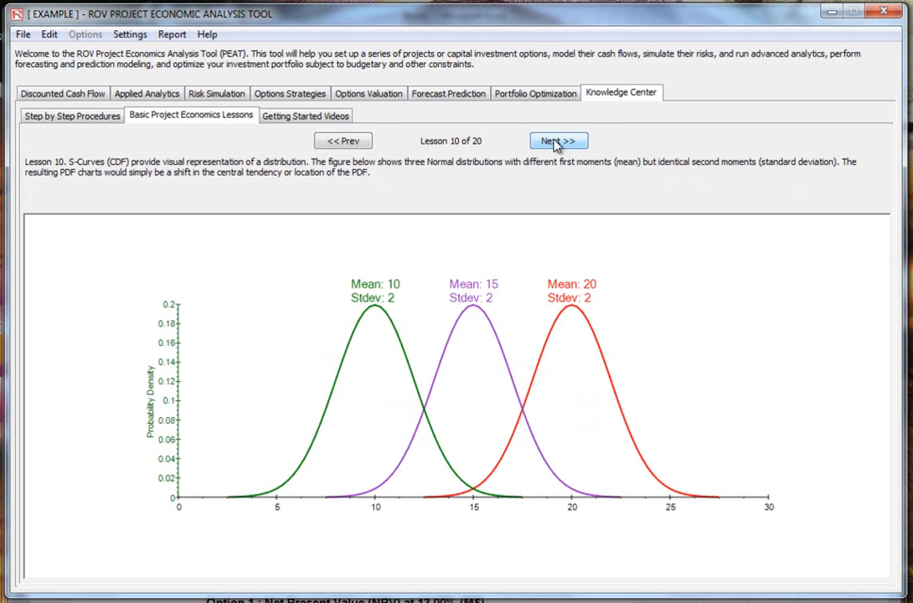
pyautogui.click(556, 144)
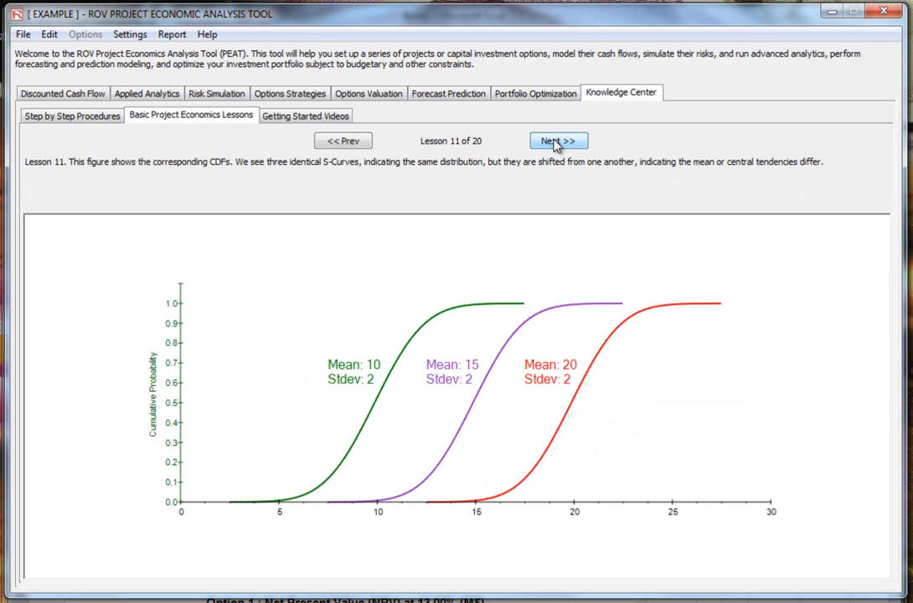
pyautogui.click(556, 143)
pyautogui.click(556, 143)
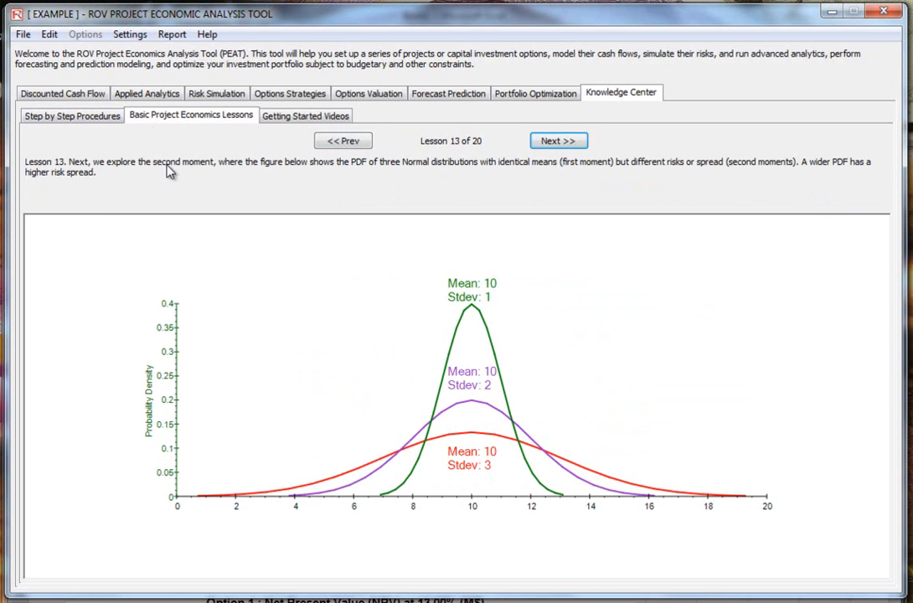
# Step: Revisit the Step by Step Procedures, and open and close the Quick Getting Started Video among the Getting Started Videos
pyautogui.click(89, 120)
pyautogui.click(136, 115)
pyautogui.click(86, 115)
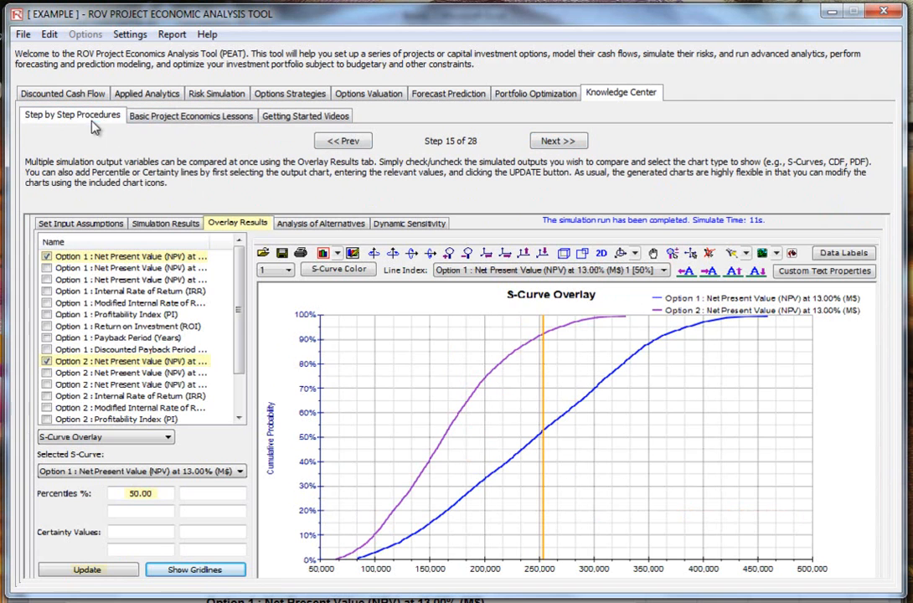
pyautogui.click(303, 117)
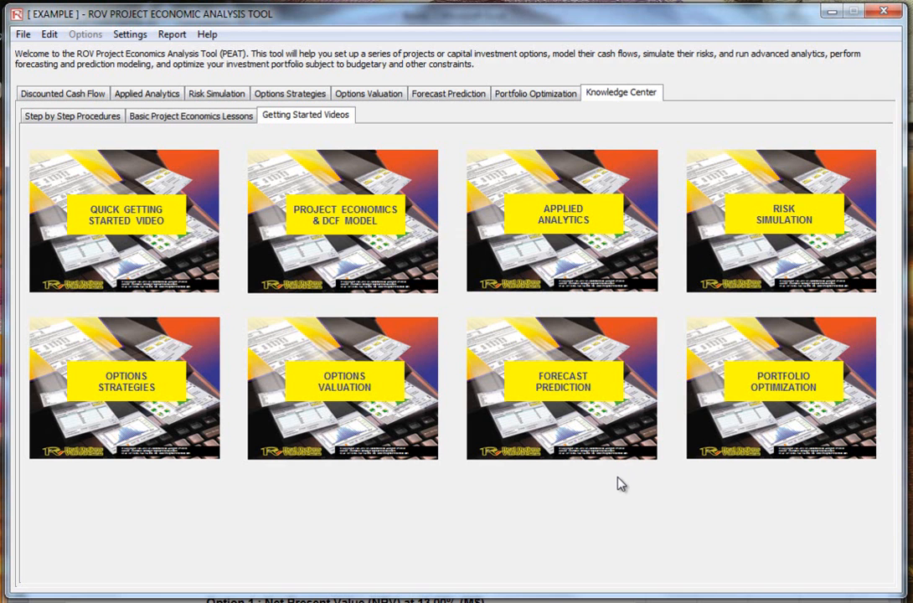
pyautogui.click(355, 244)
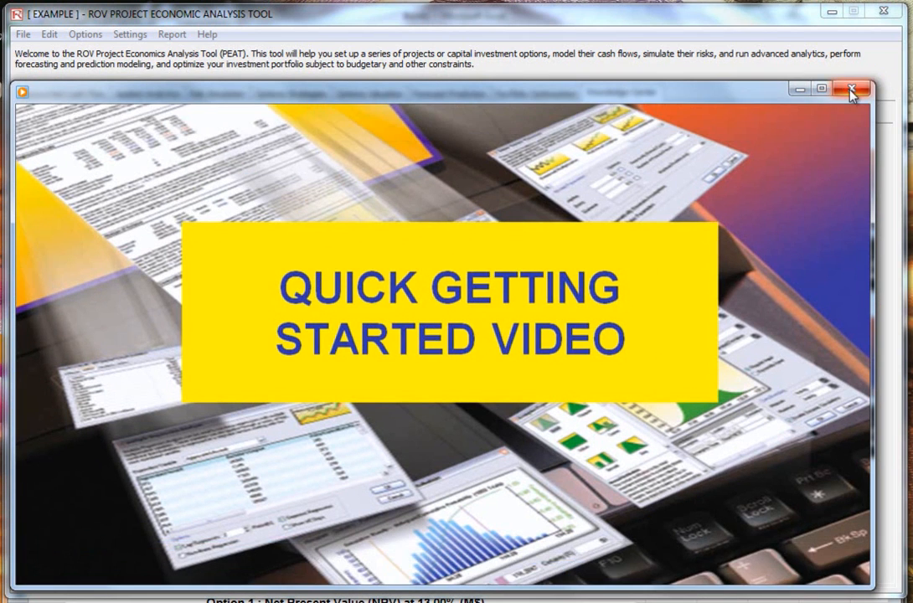
pyautogui.click(850, 89)
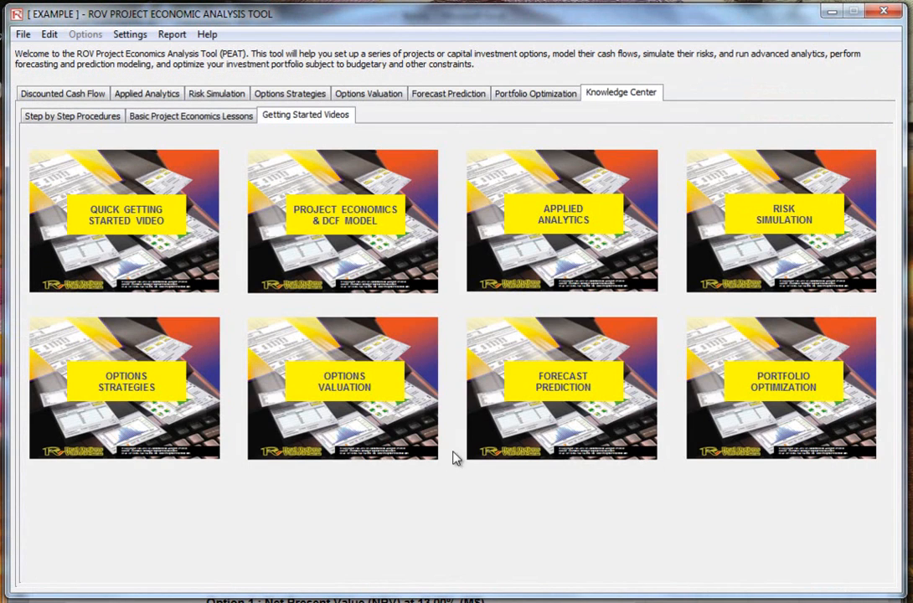